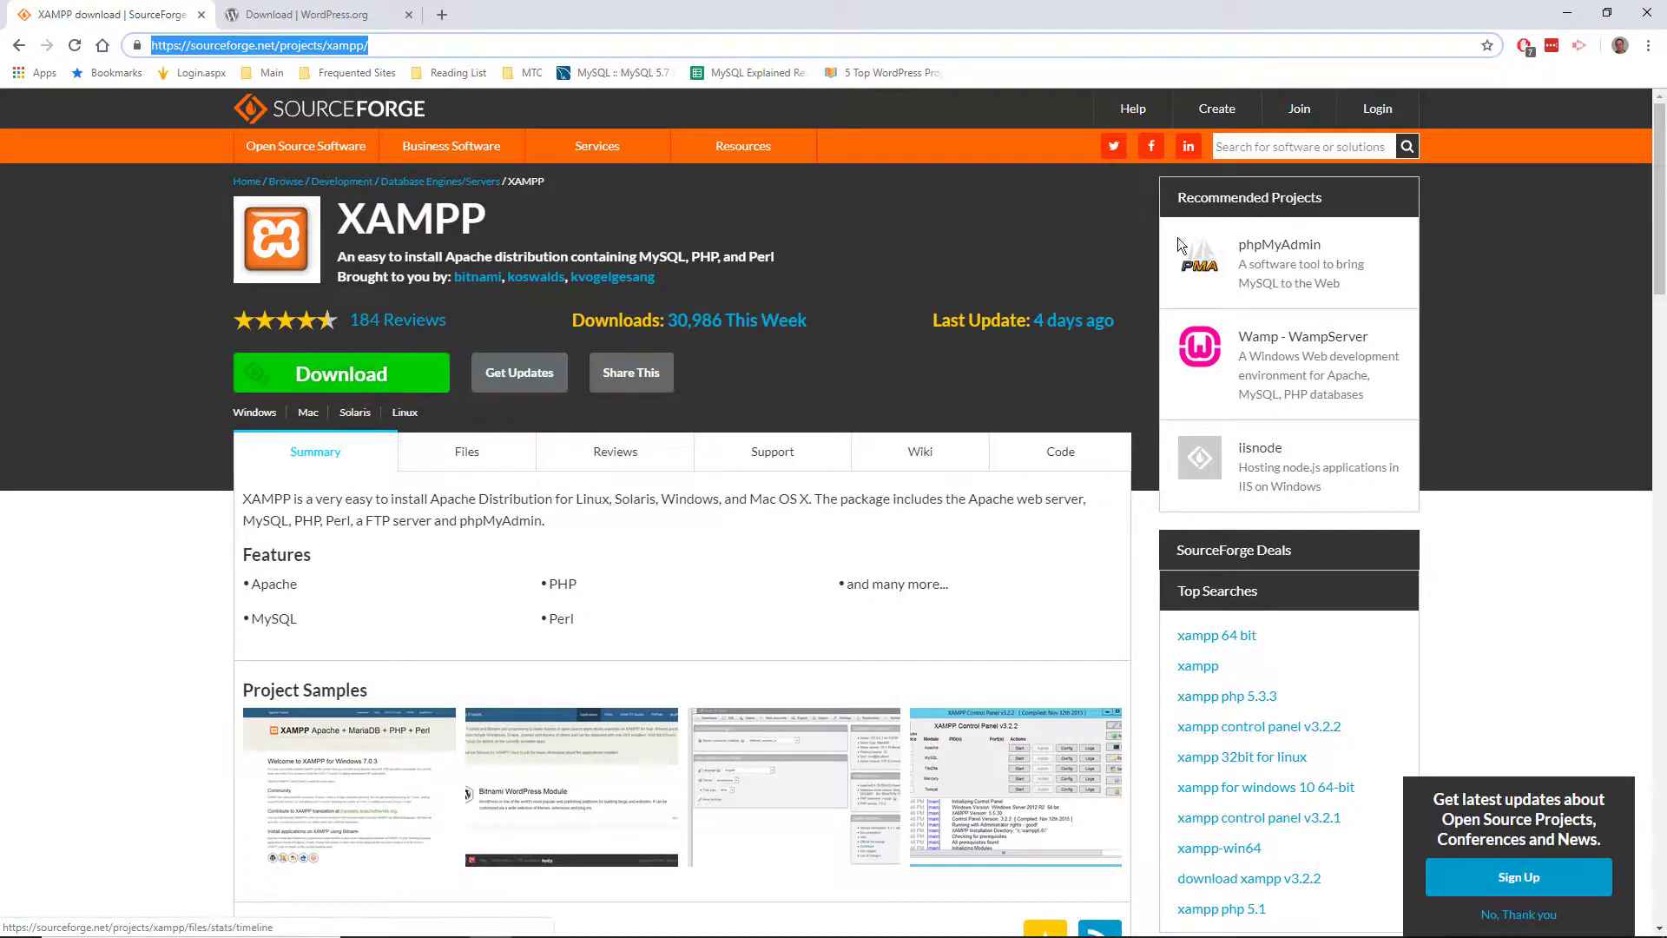
Step: Minimize Chrome's SourceForge XAMPP page to reveal the desktop and USB Drive (F:)
click(1566, 12)
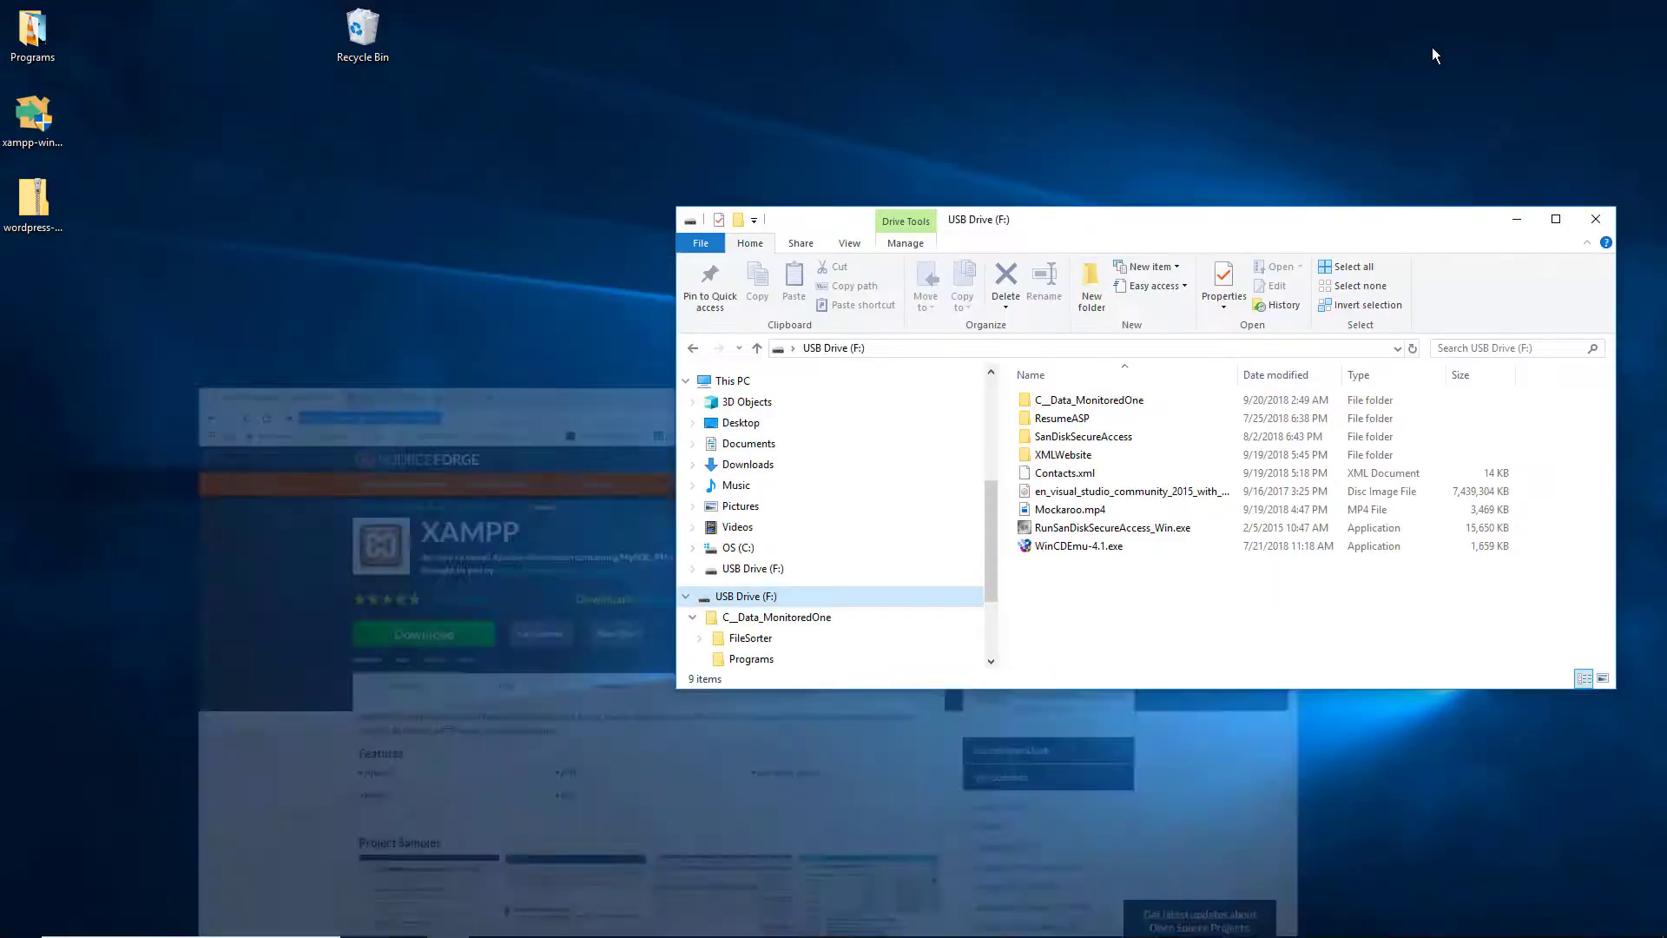
Step: Move the xampp installer icon on the desktop and launch it
drag(52, 120, 165, 233)
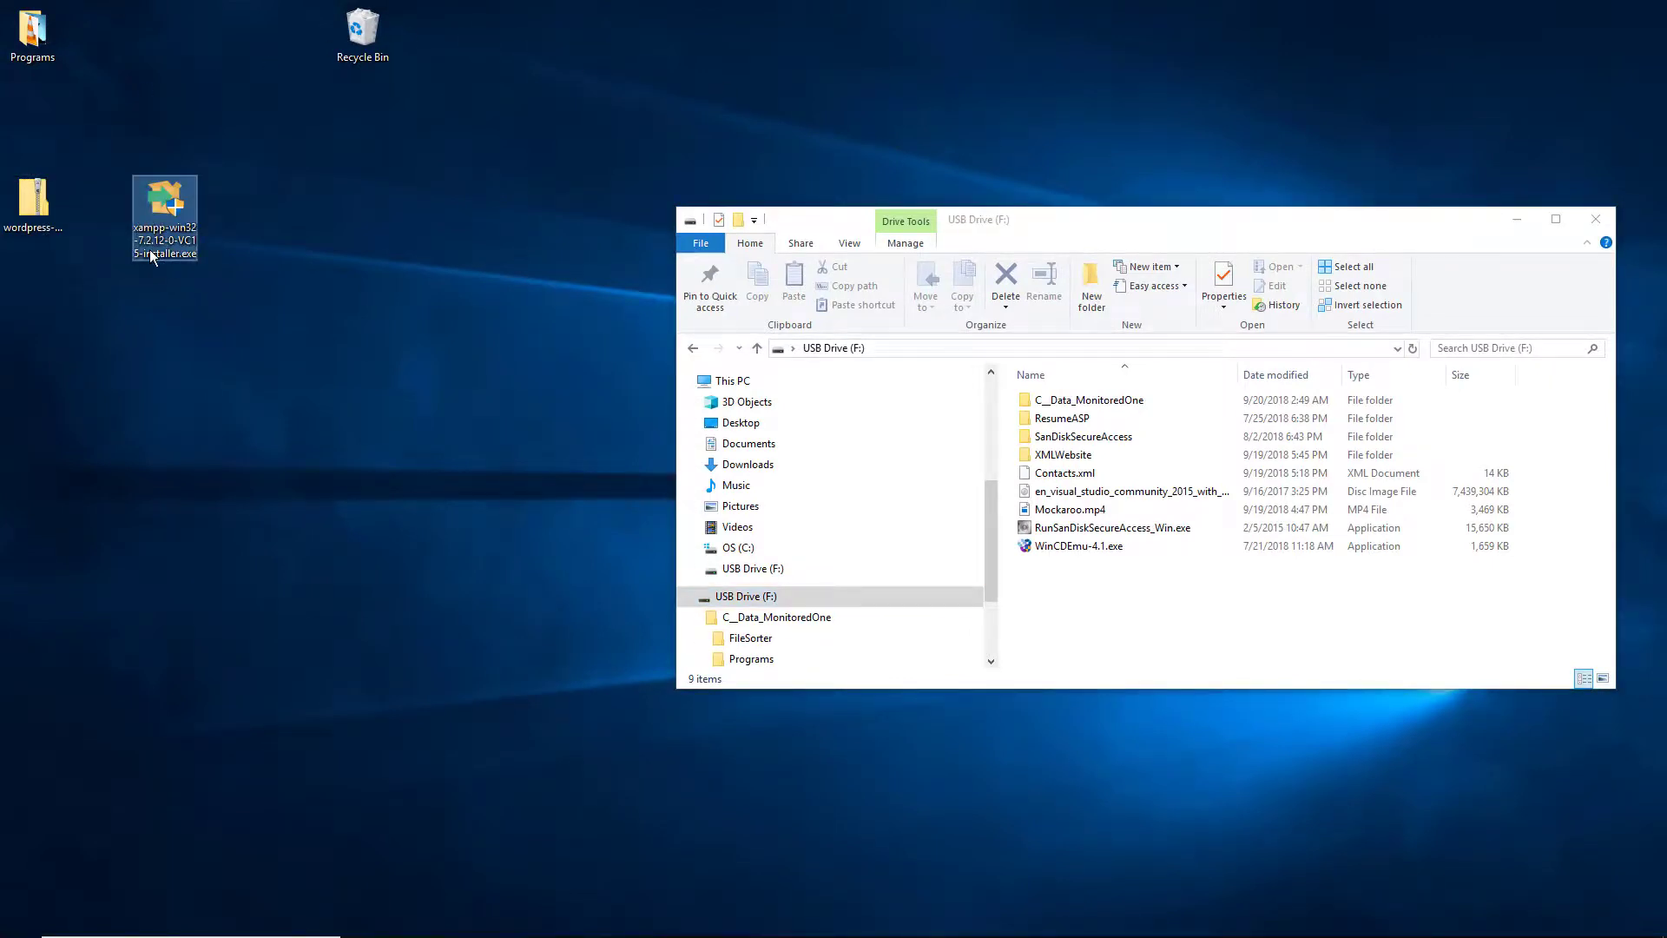
double_click(165, 249)
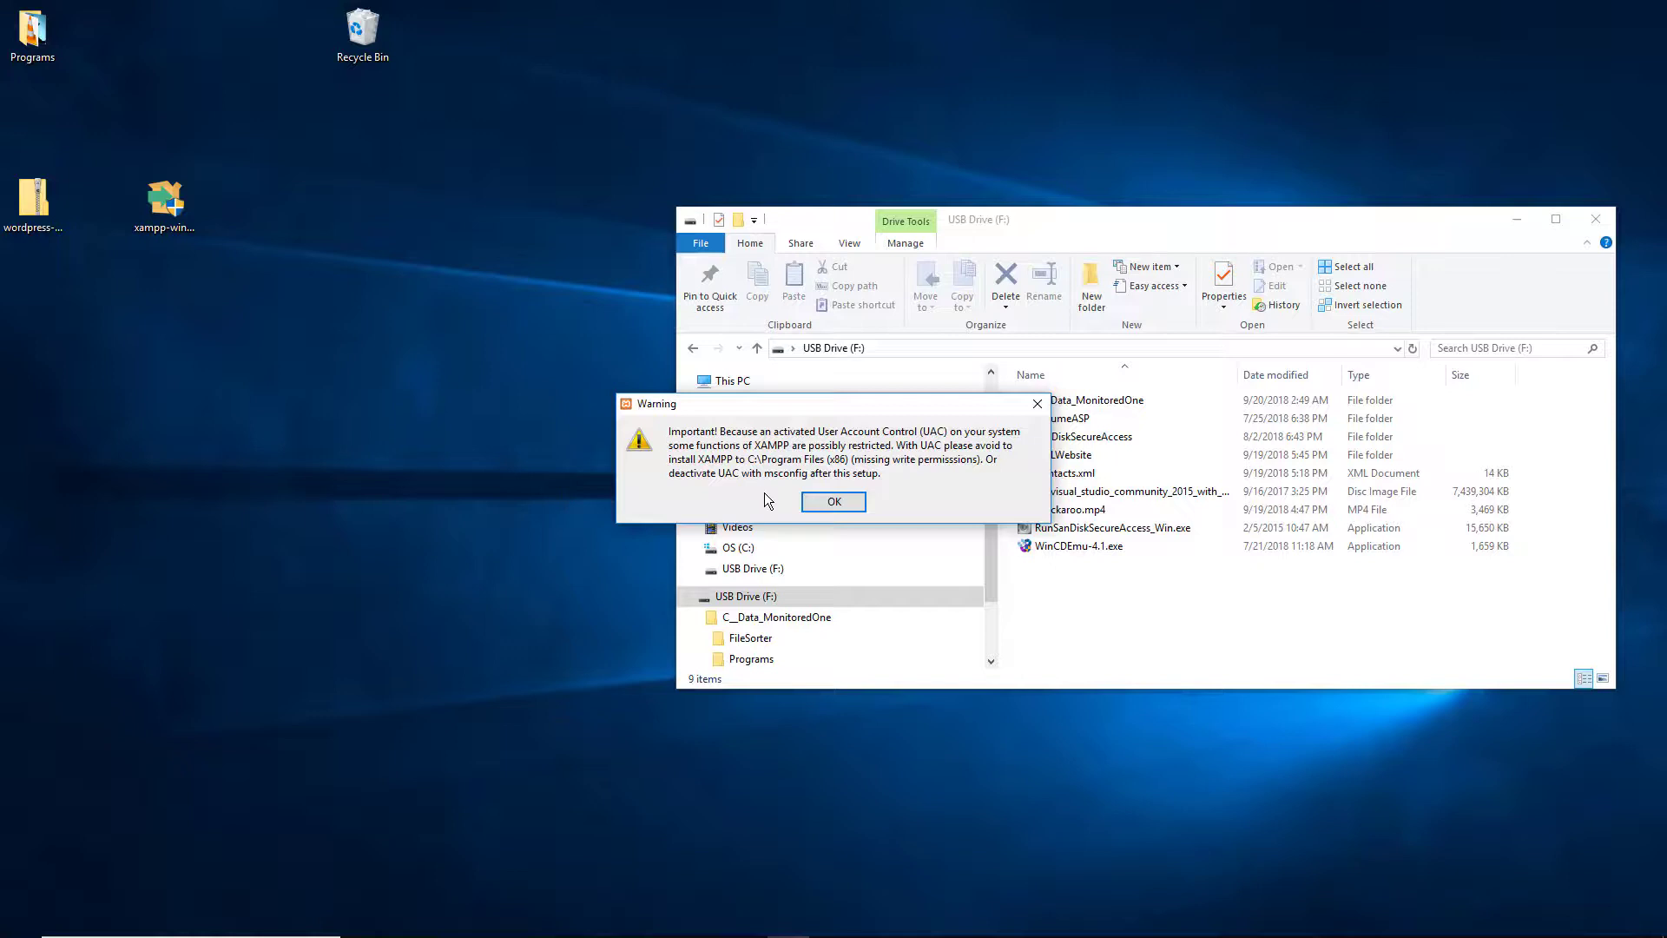
Step: Dismiss the UAC warning and accept all default XAMPP components
click(854, 505)
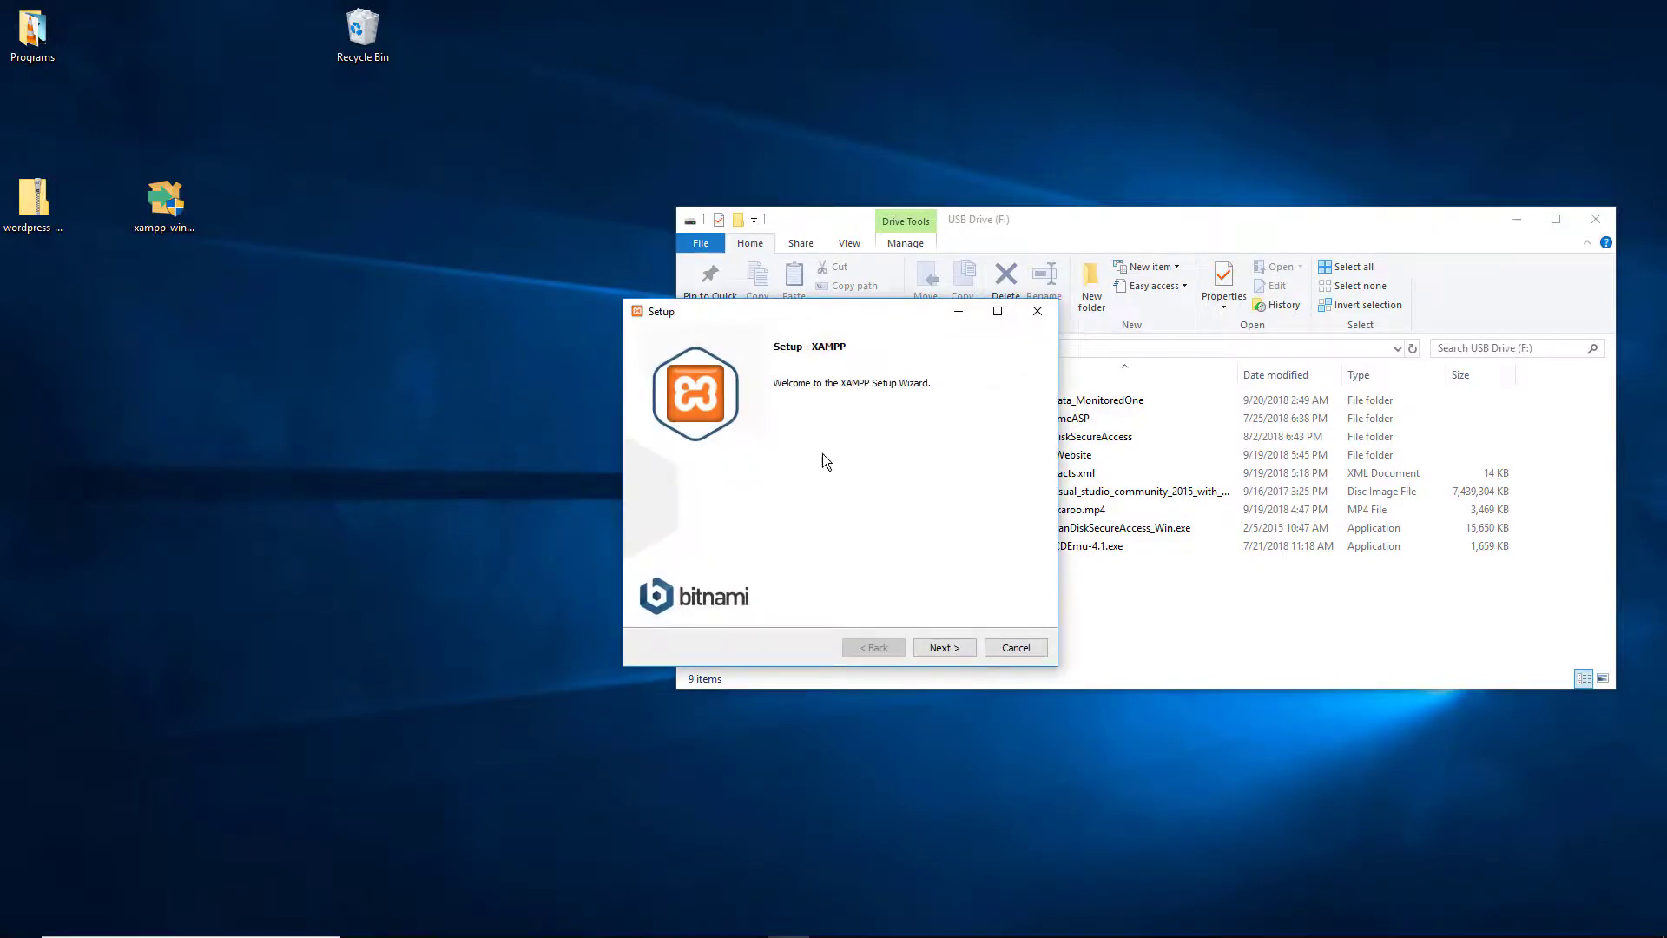
click(943, 647)
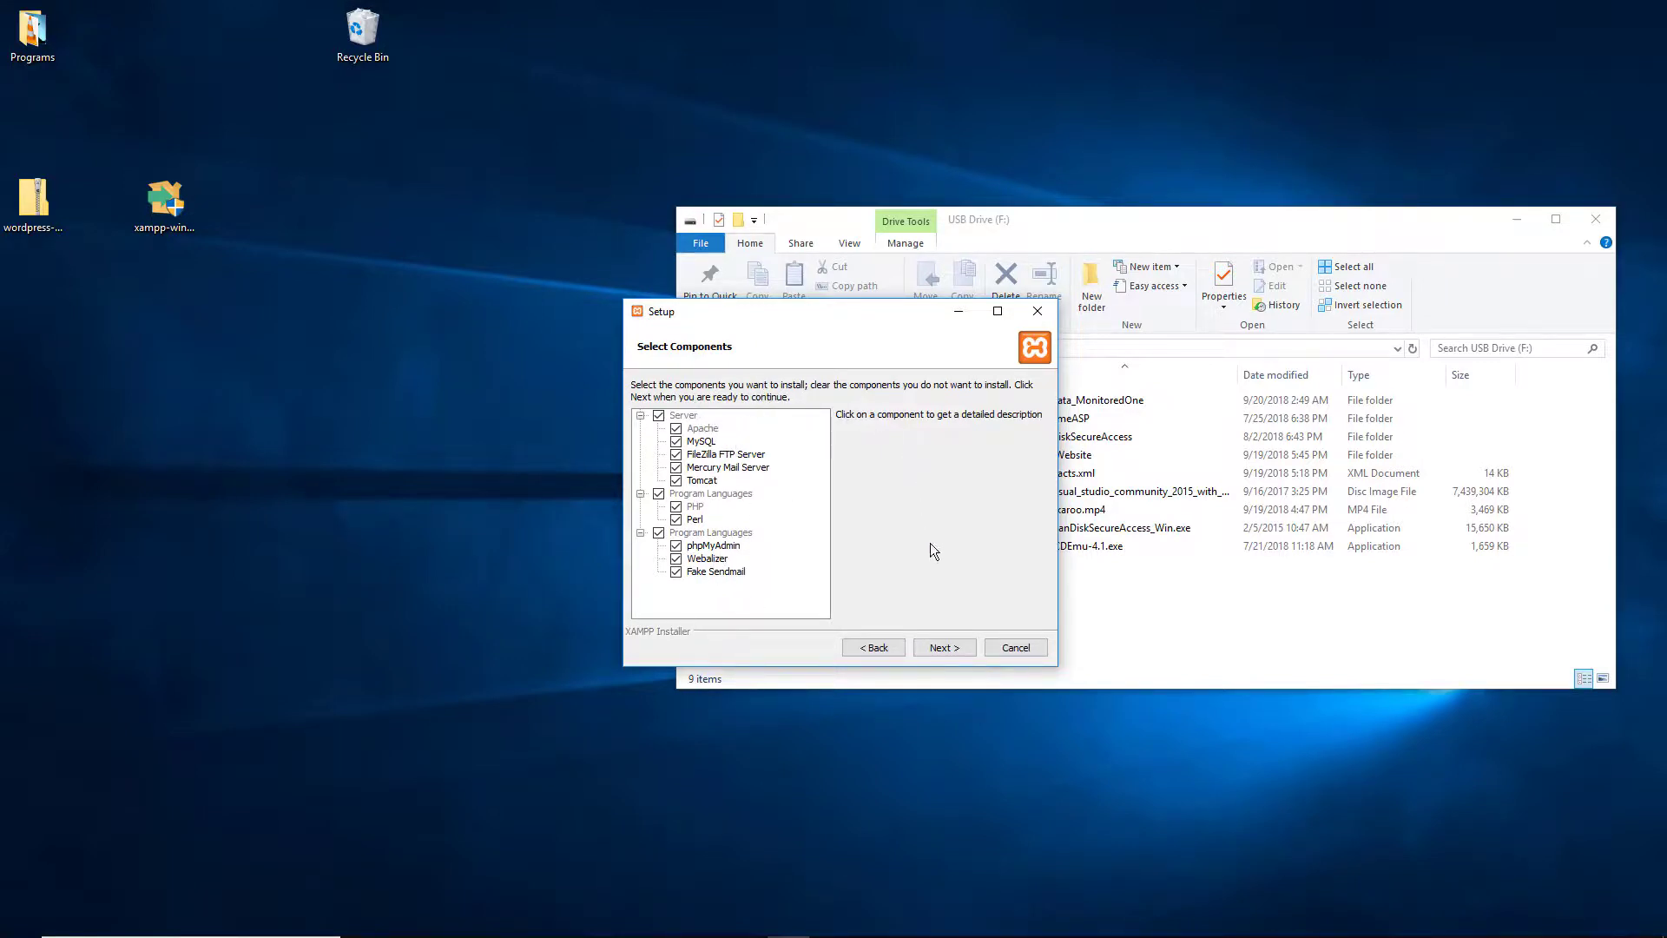
click(956, 658)
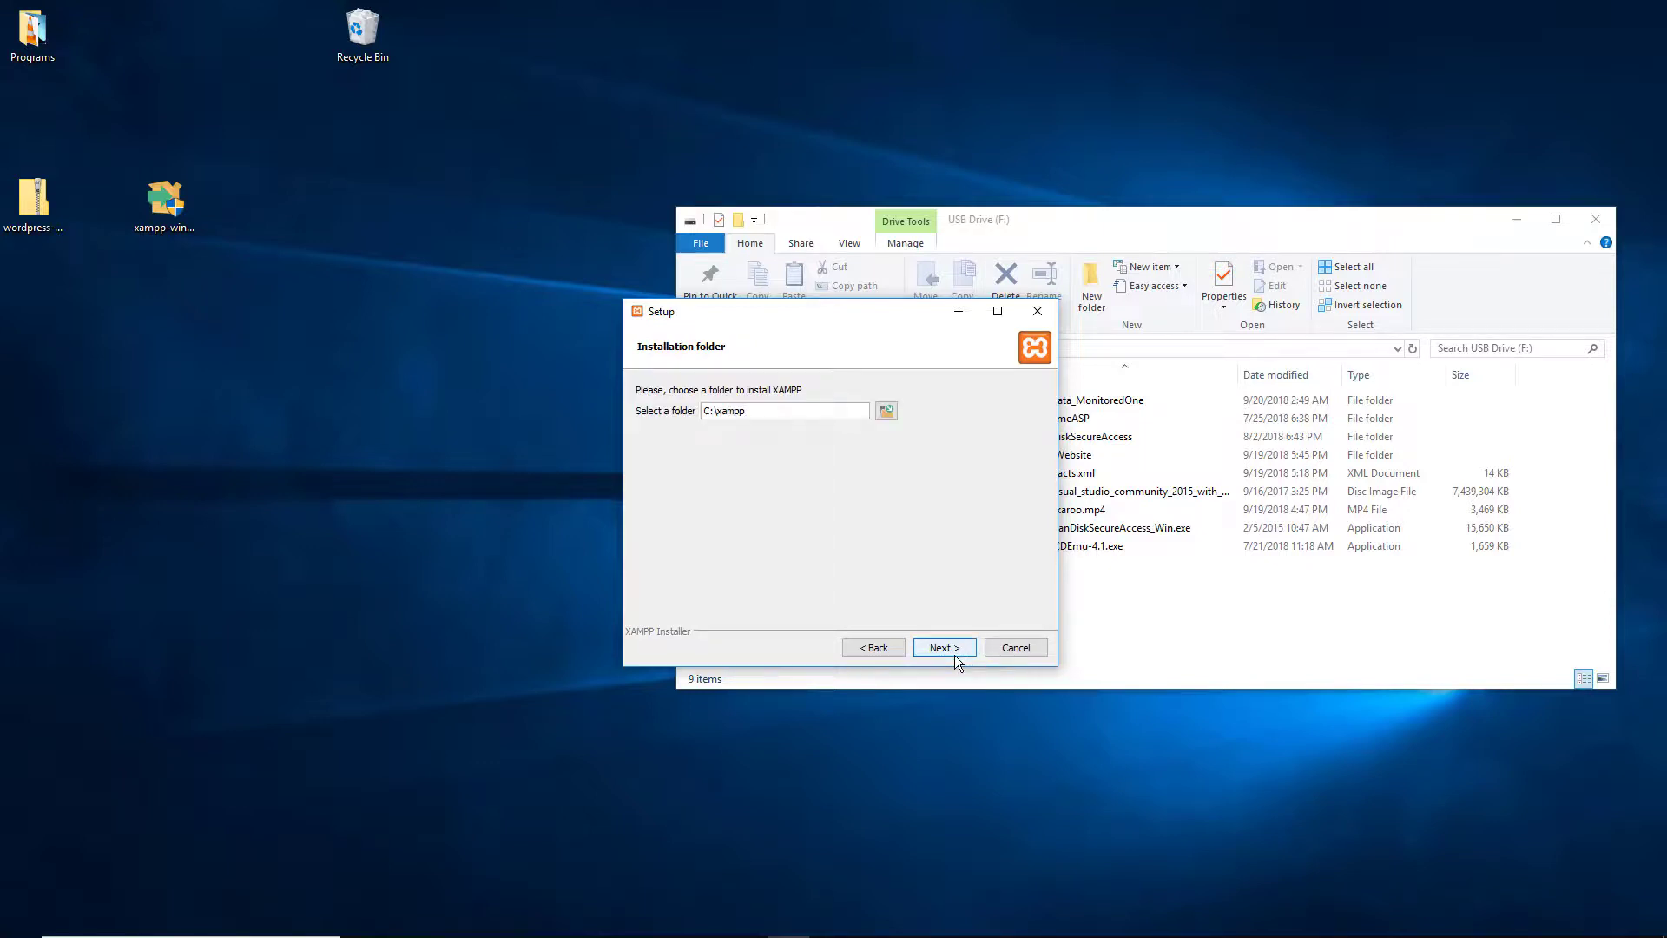
Step: Change the installation folder from C:\xampp to F:\xampp
drag(767, 411, 702, 412)
key(Home)
key(shift+Right)
key(shift+Right)
text(F:)
drag(874, 312, 424, 341)
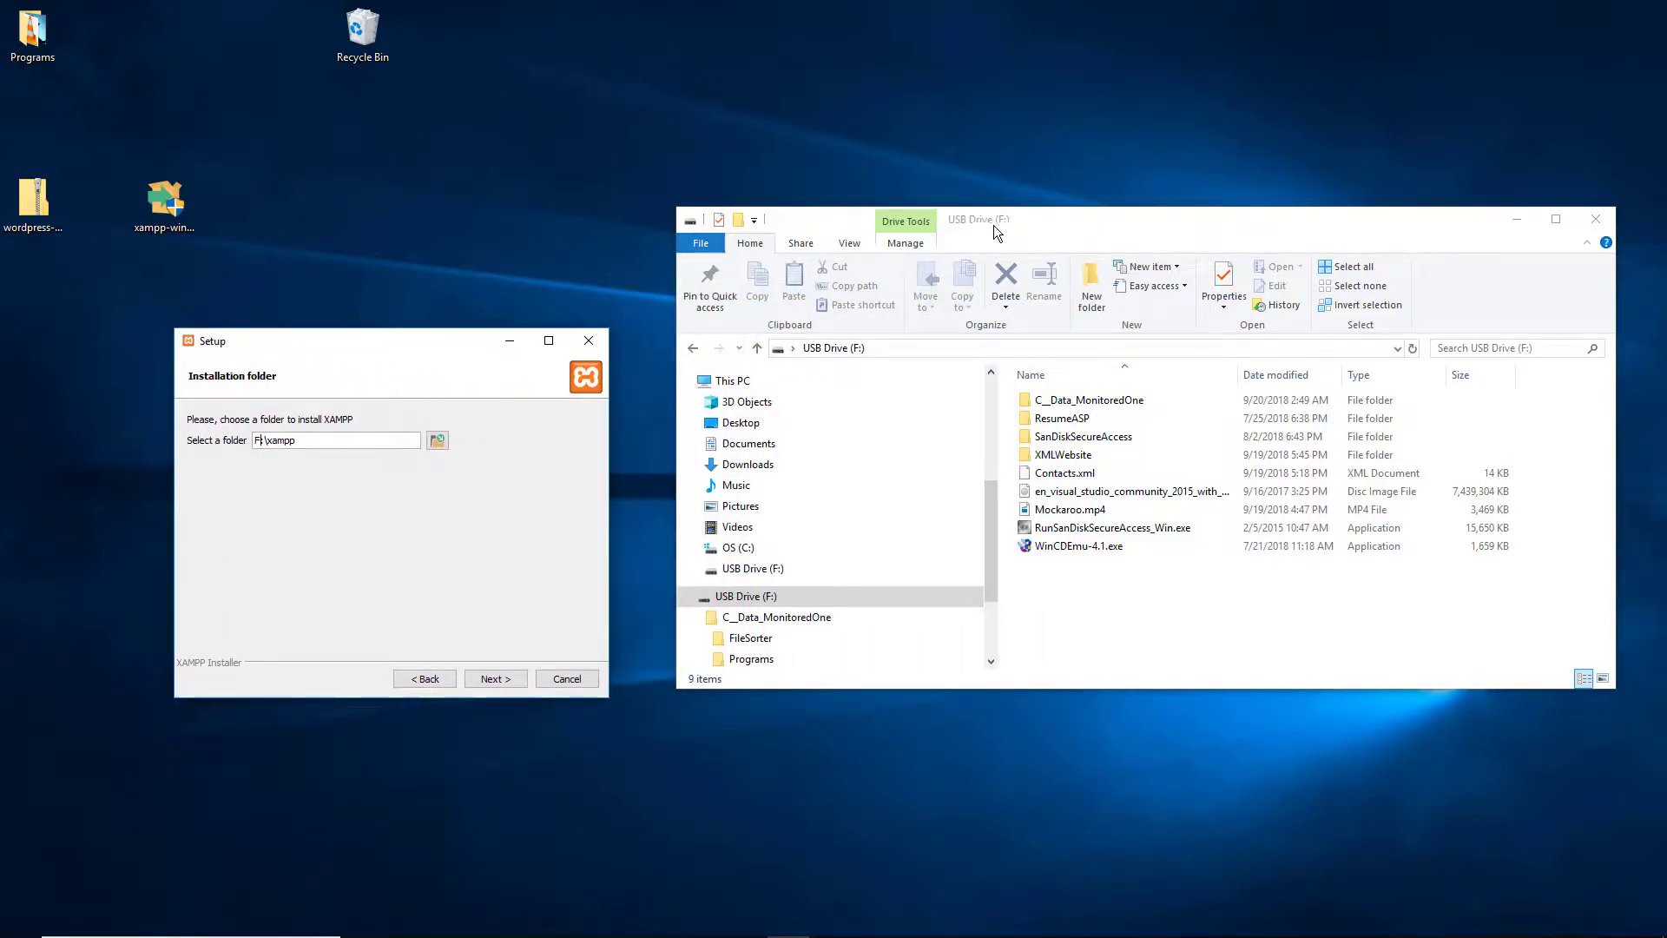
click(502, 684)
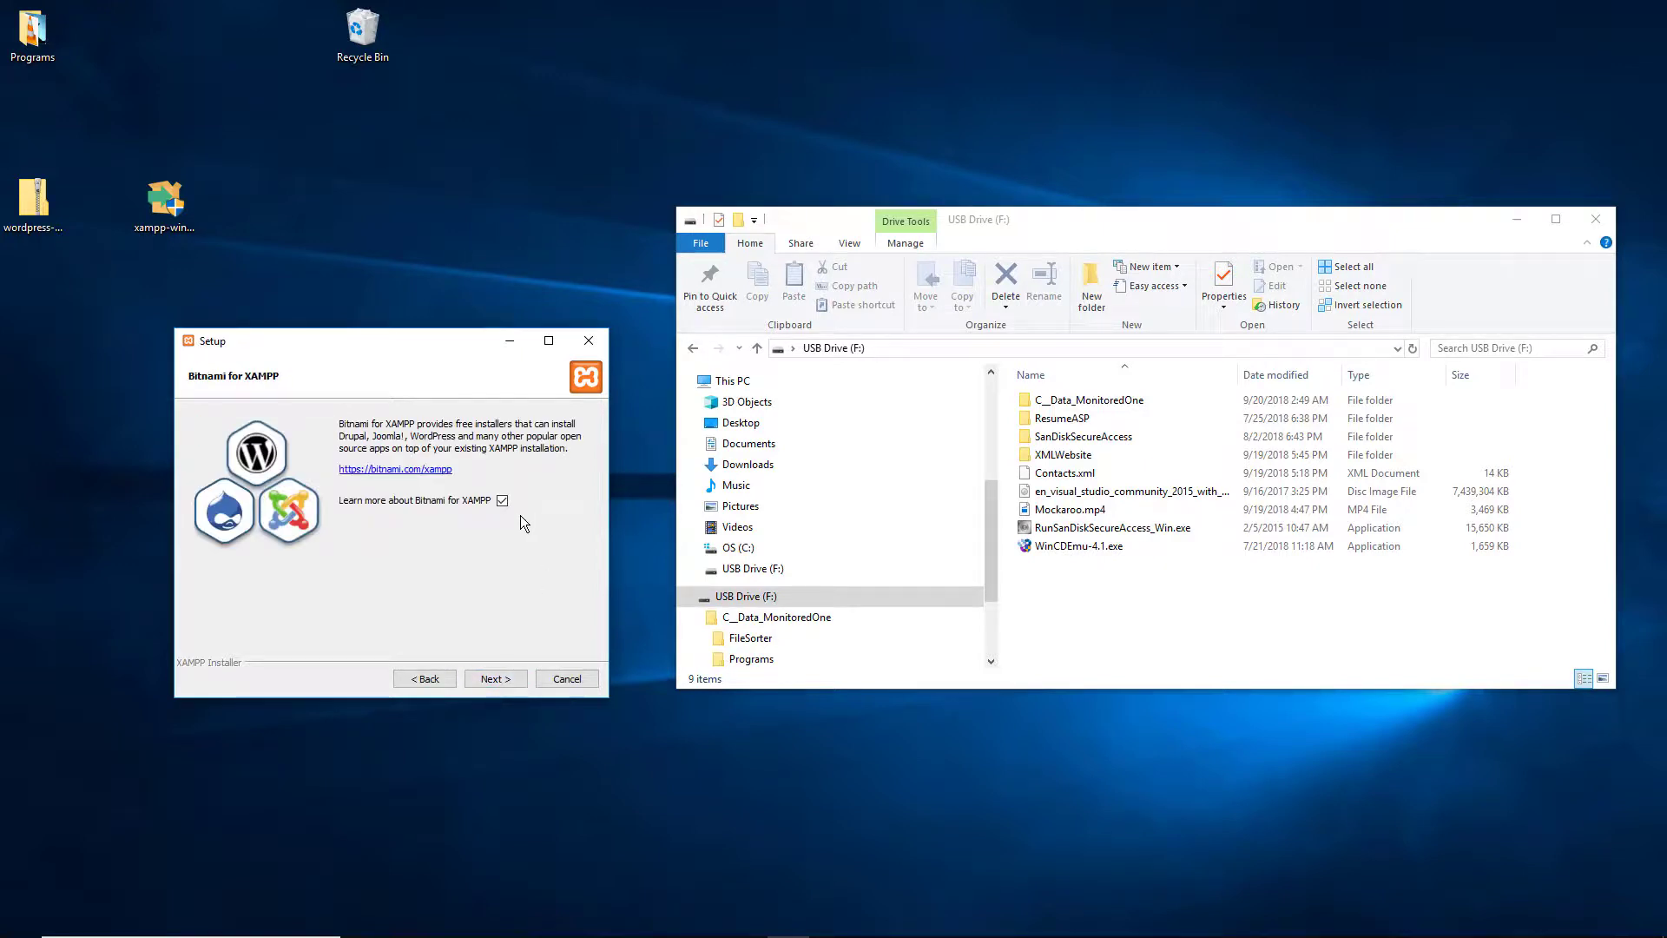
Step: Turn off Learn more about Bitnami and begin the installation
click(502, 501)
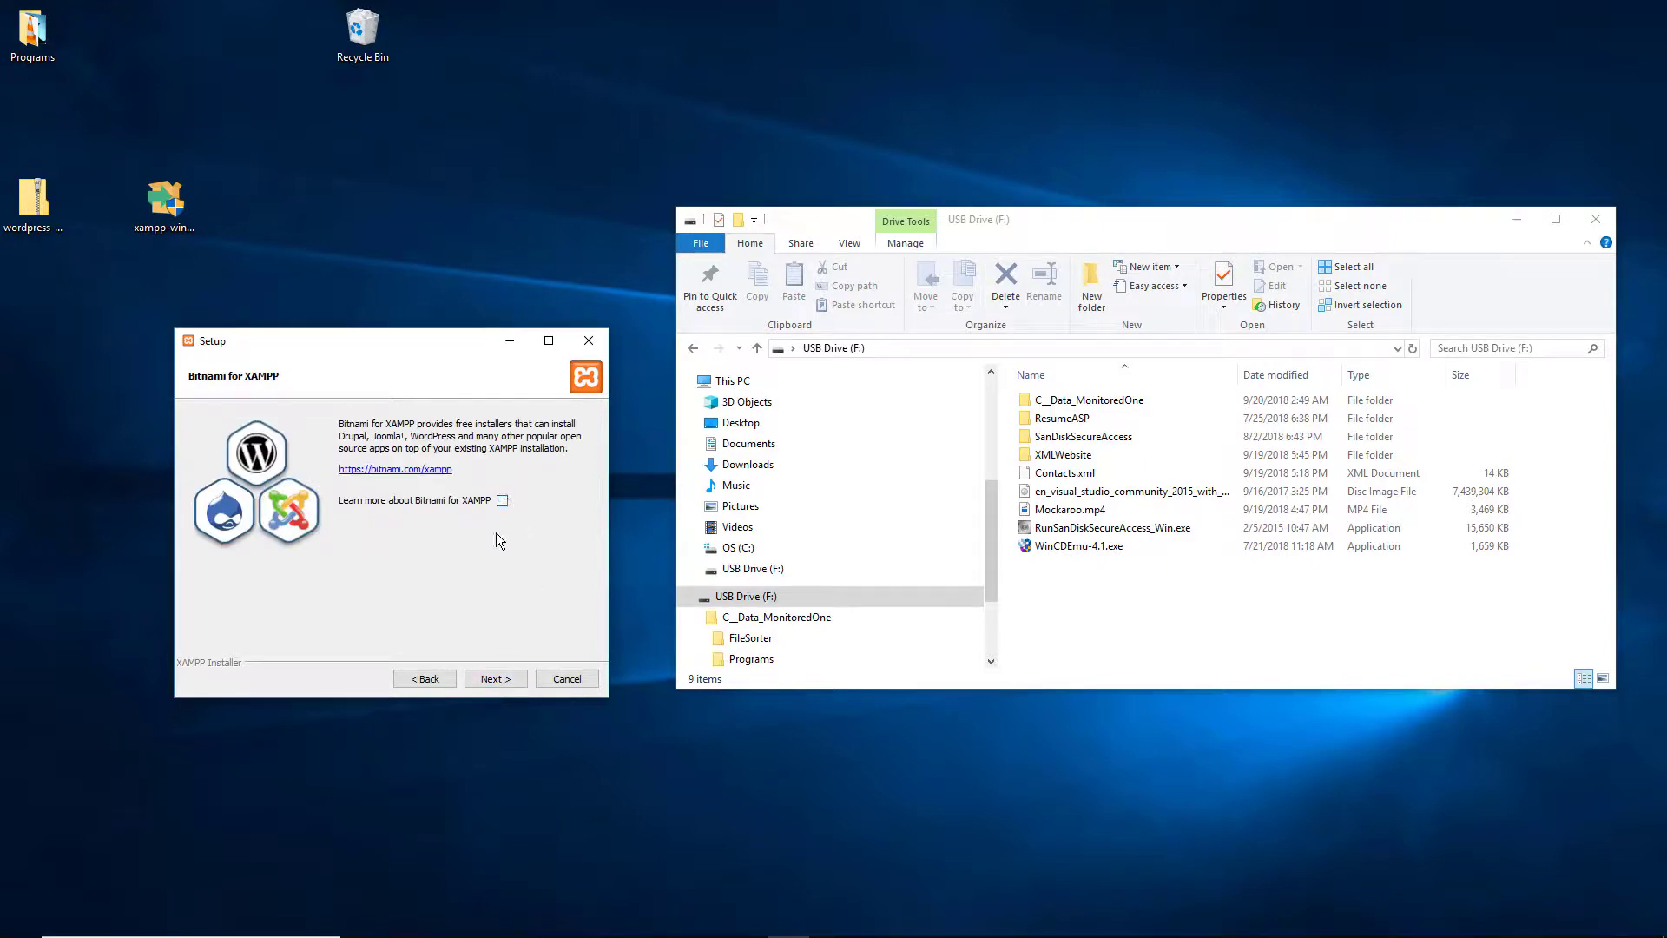
click(494, 677)
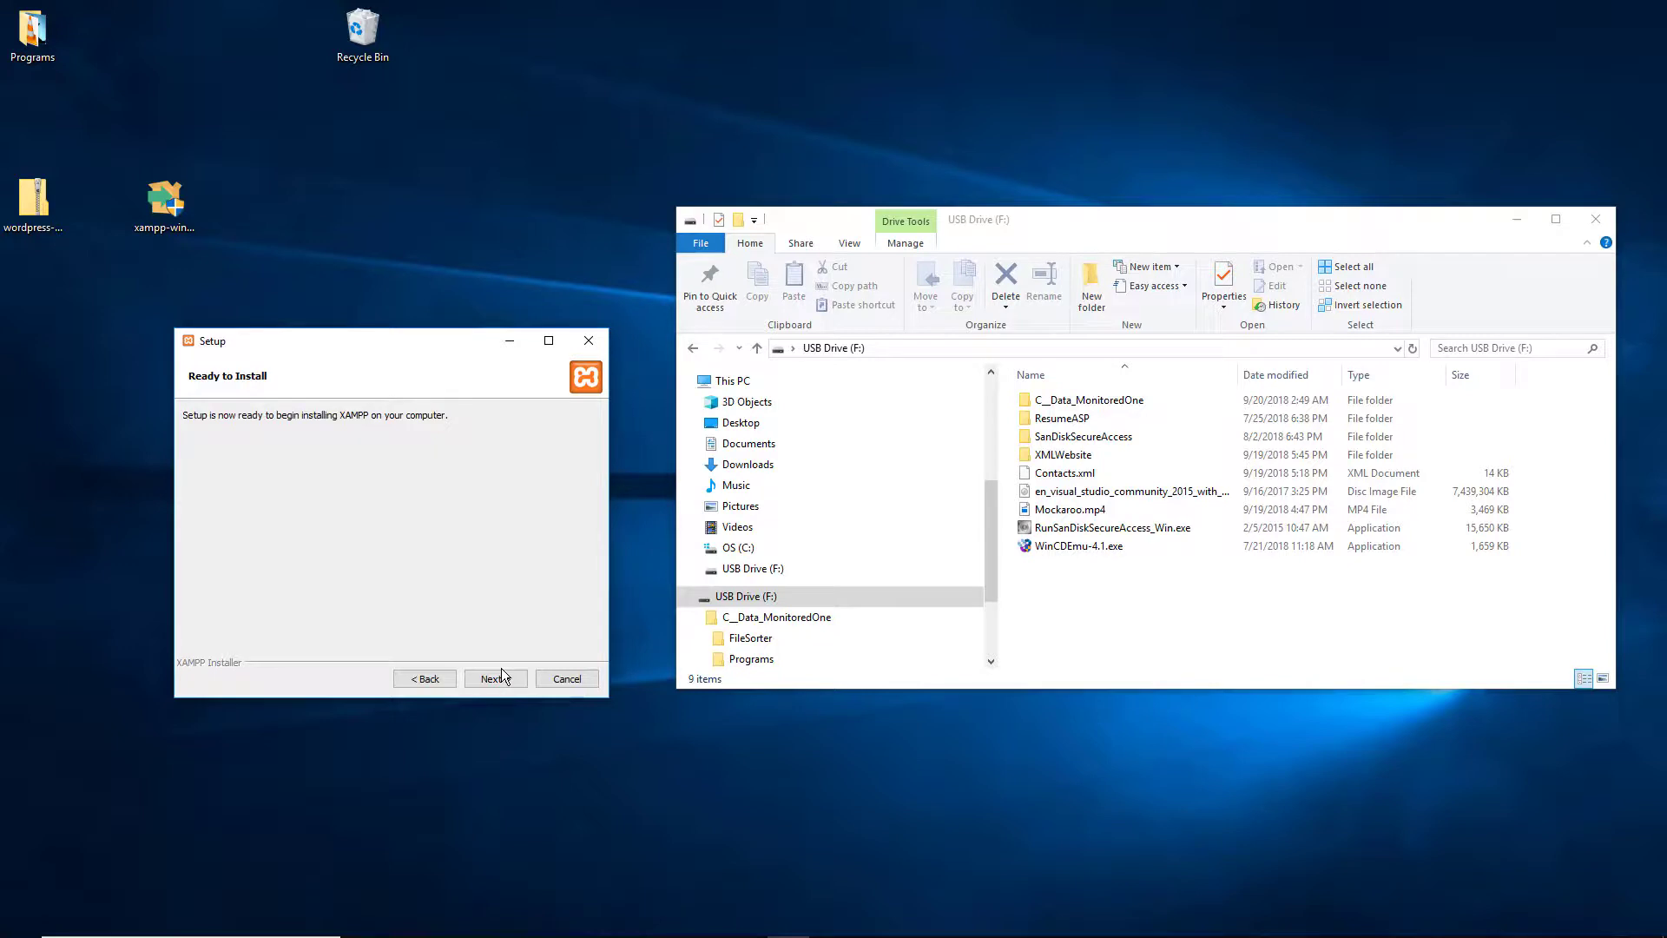
click(505, 676)
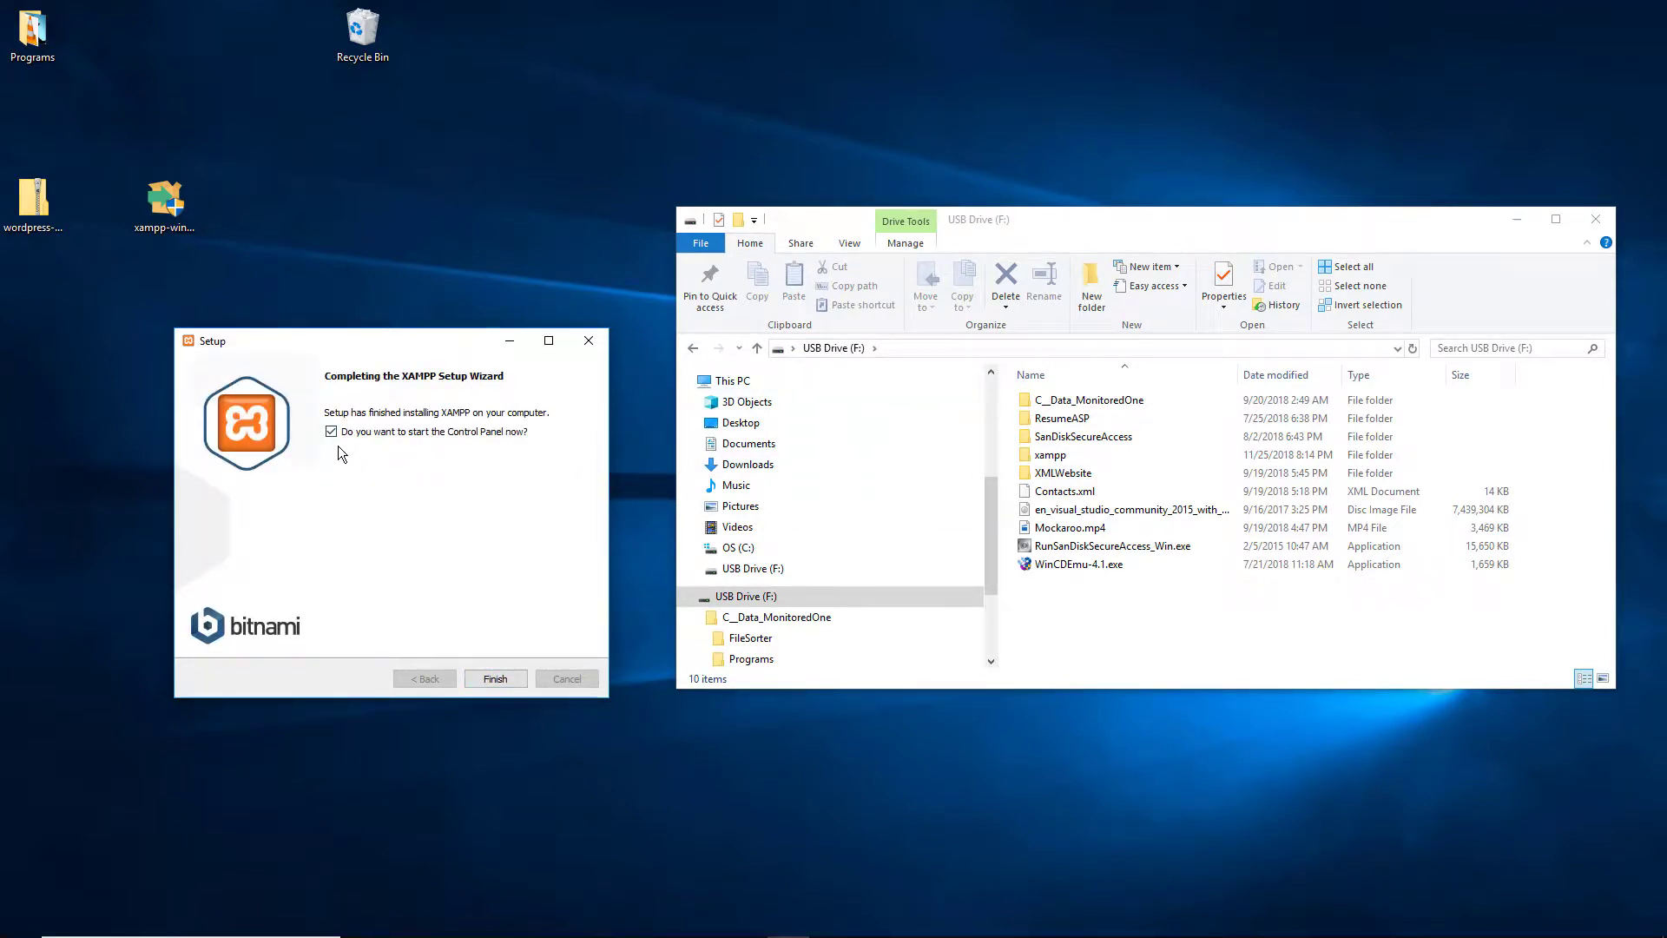
Step: Finish setup, save English as the Control Panel language, and try starting Apache
click(508, 679)
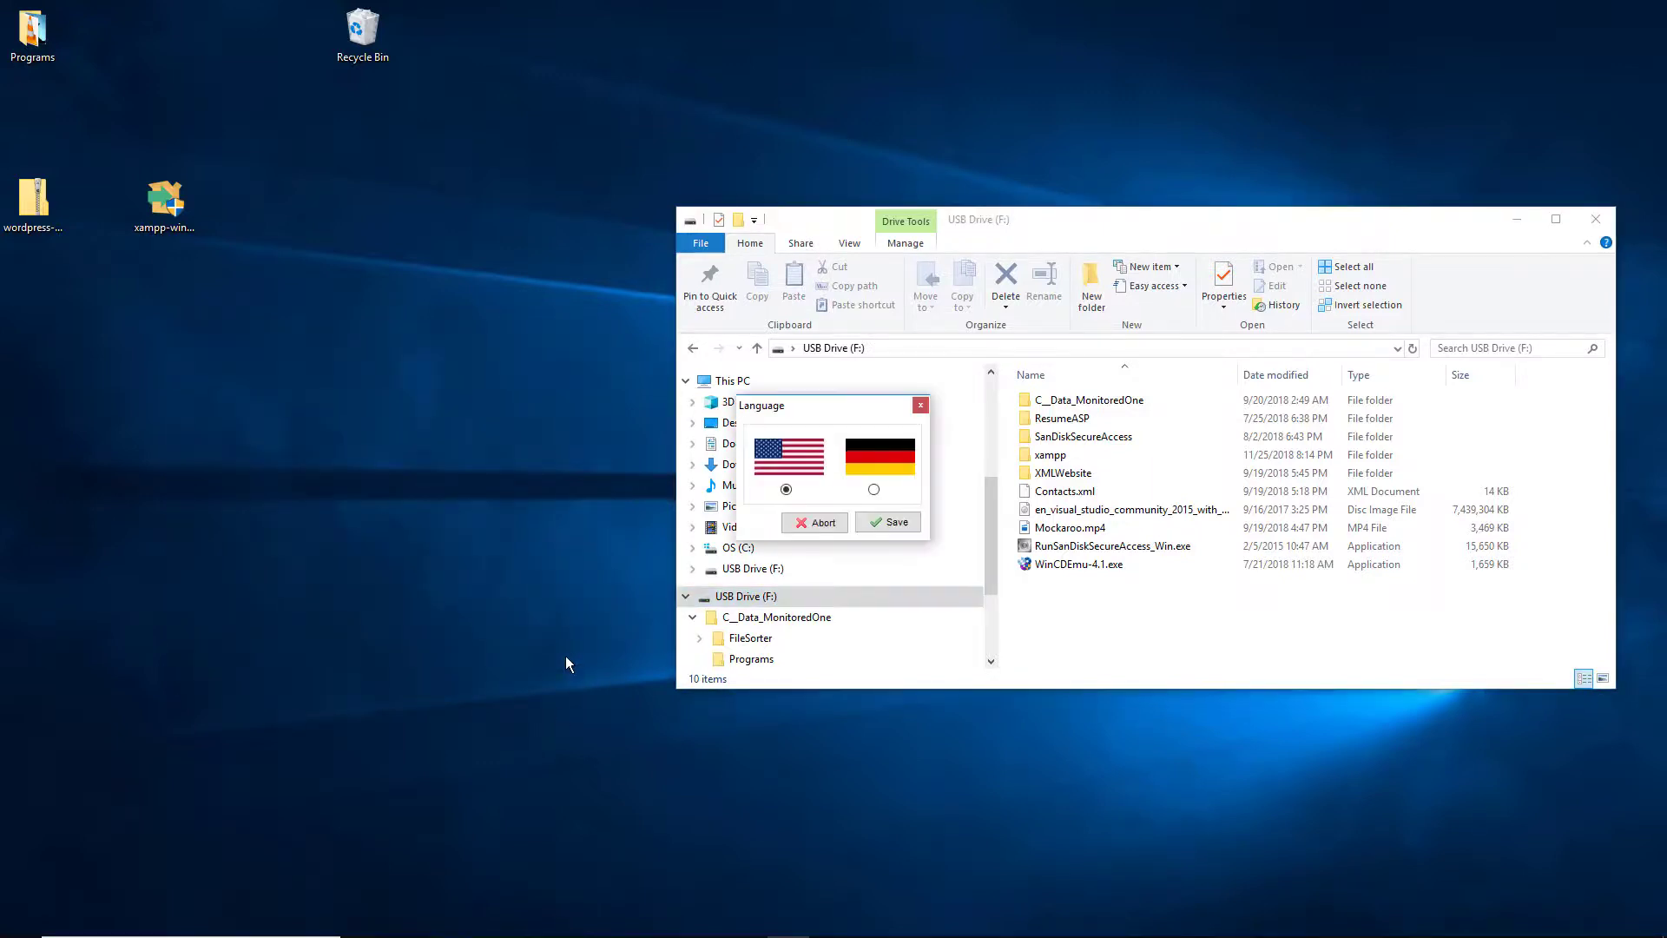
click(894, 523)
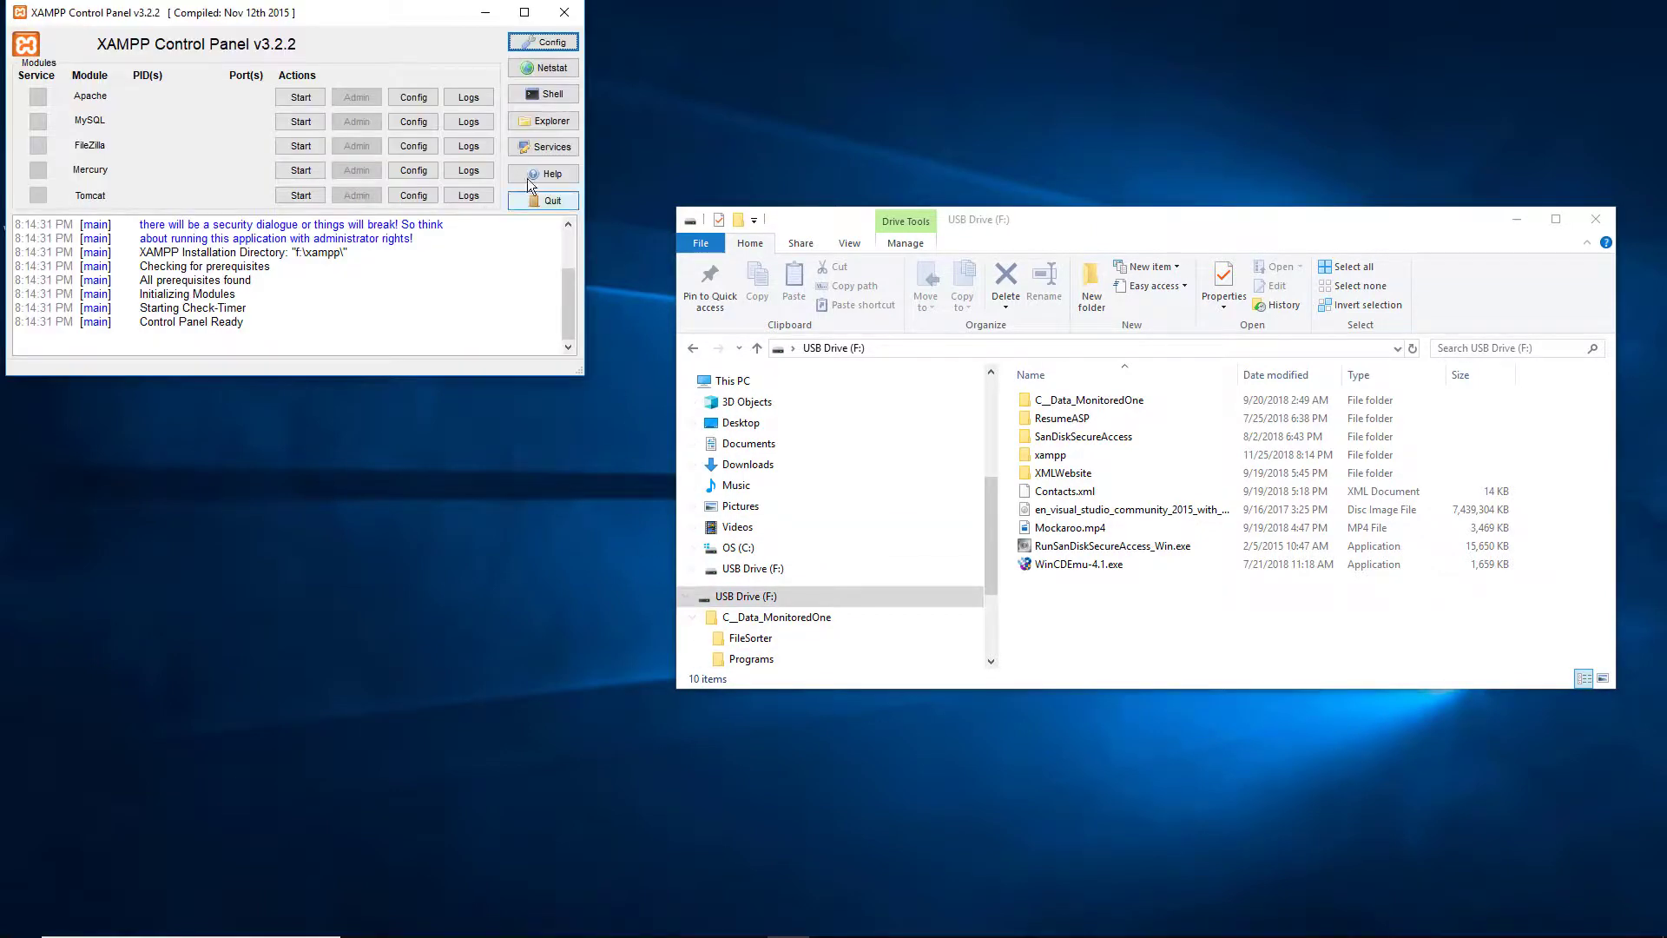
drag(323, 14, 866, 347)
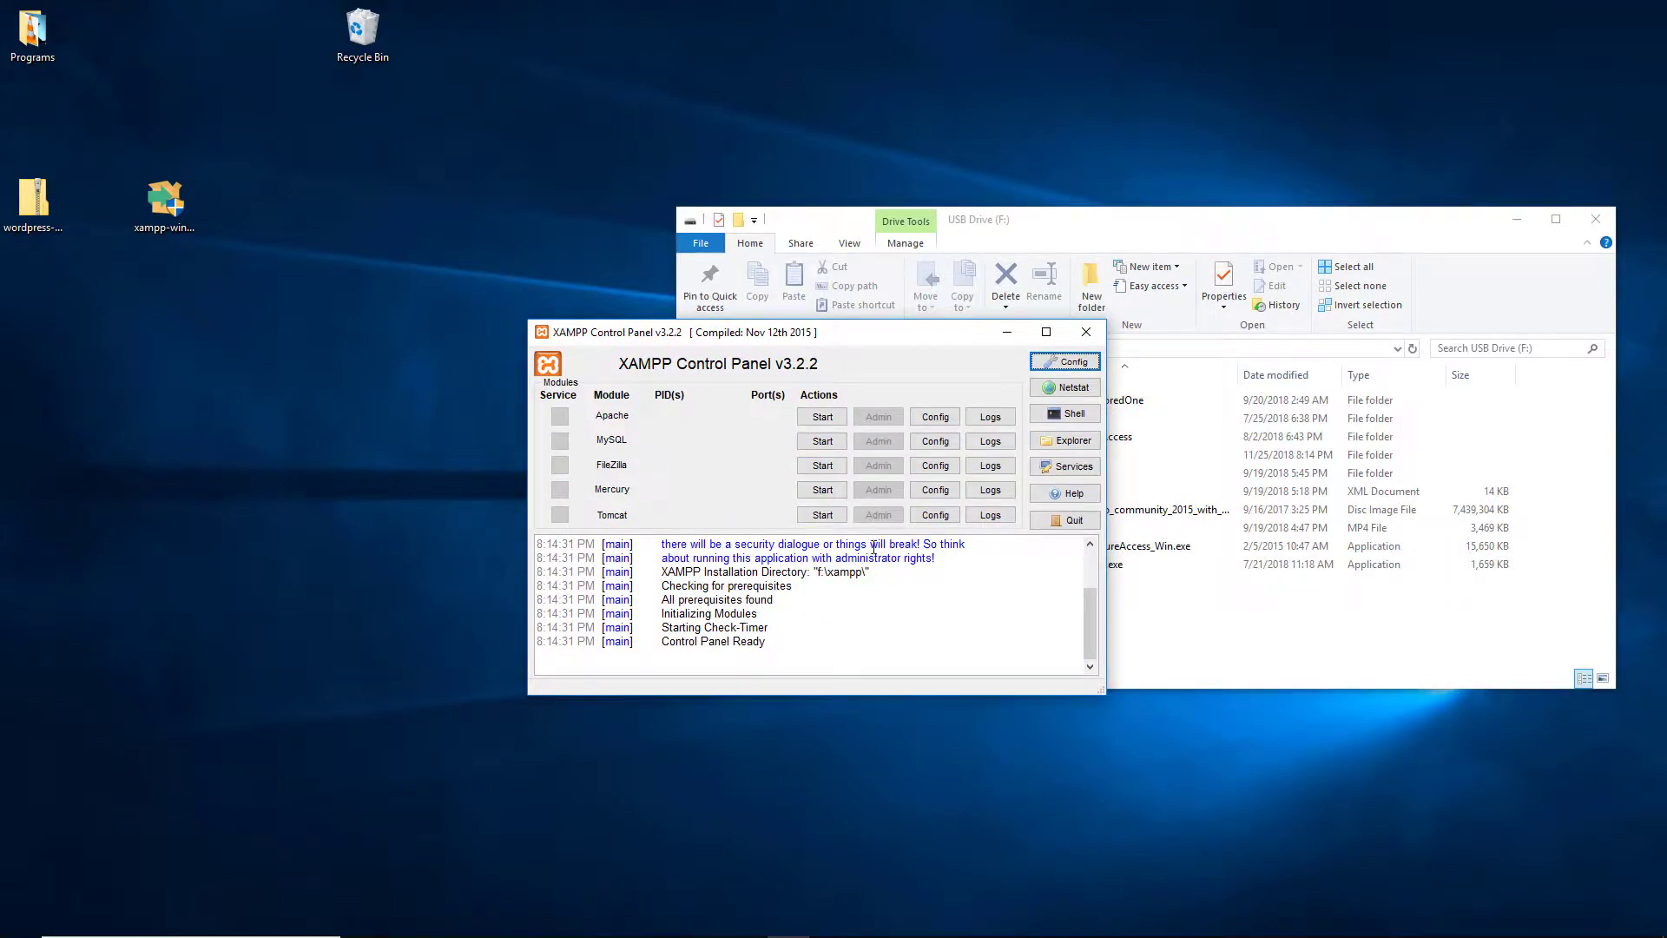
click(824, 419)
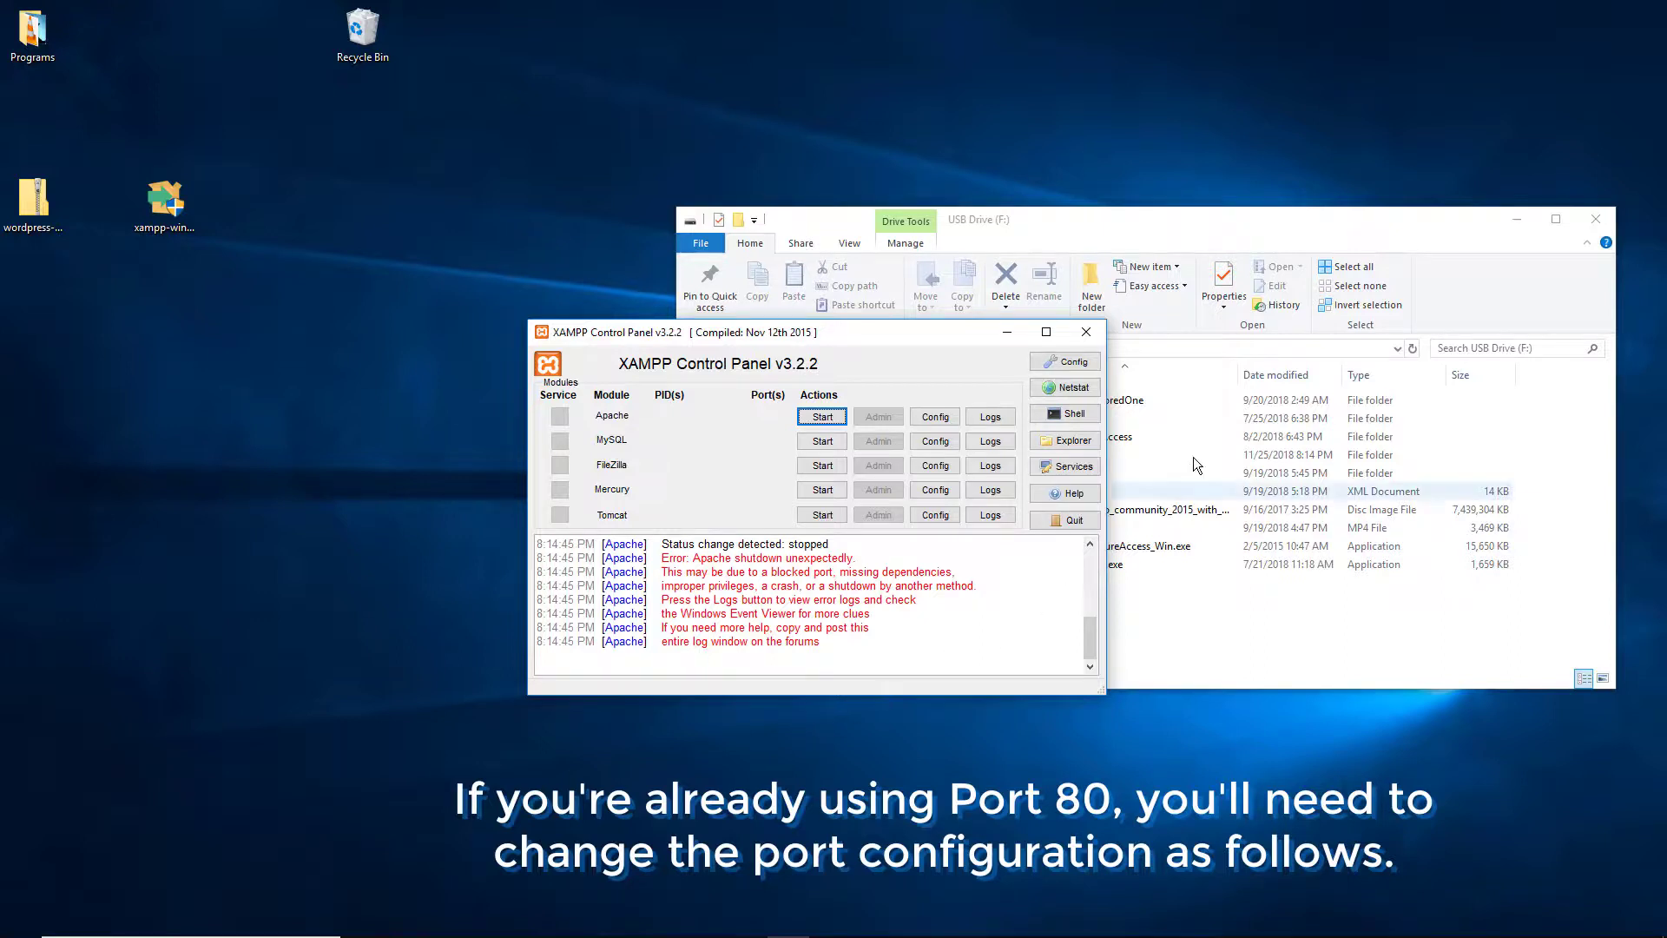
Step: Change Apache's Main Port from 80 to 7080 in Service and Port Settings and save
click(1065, 362)
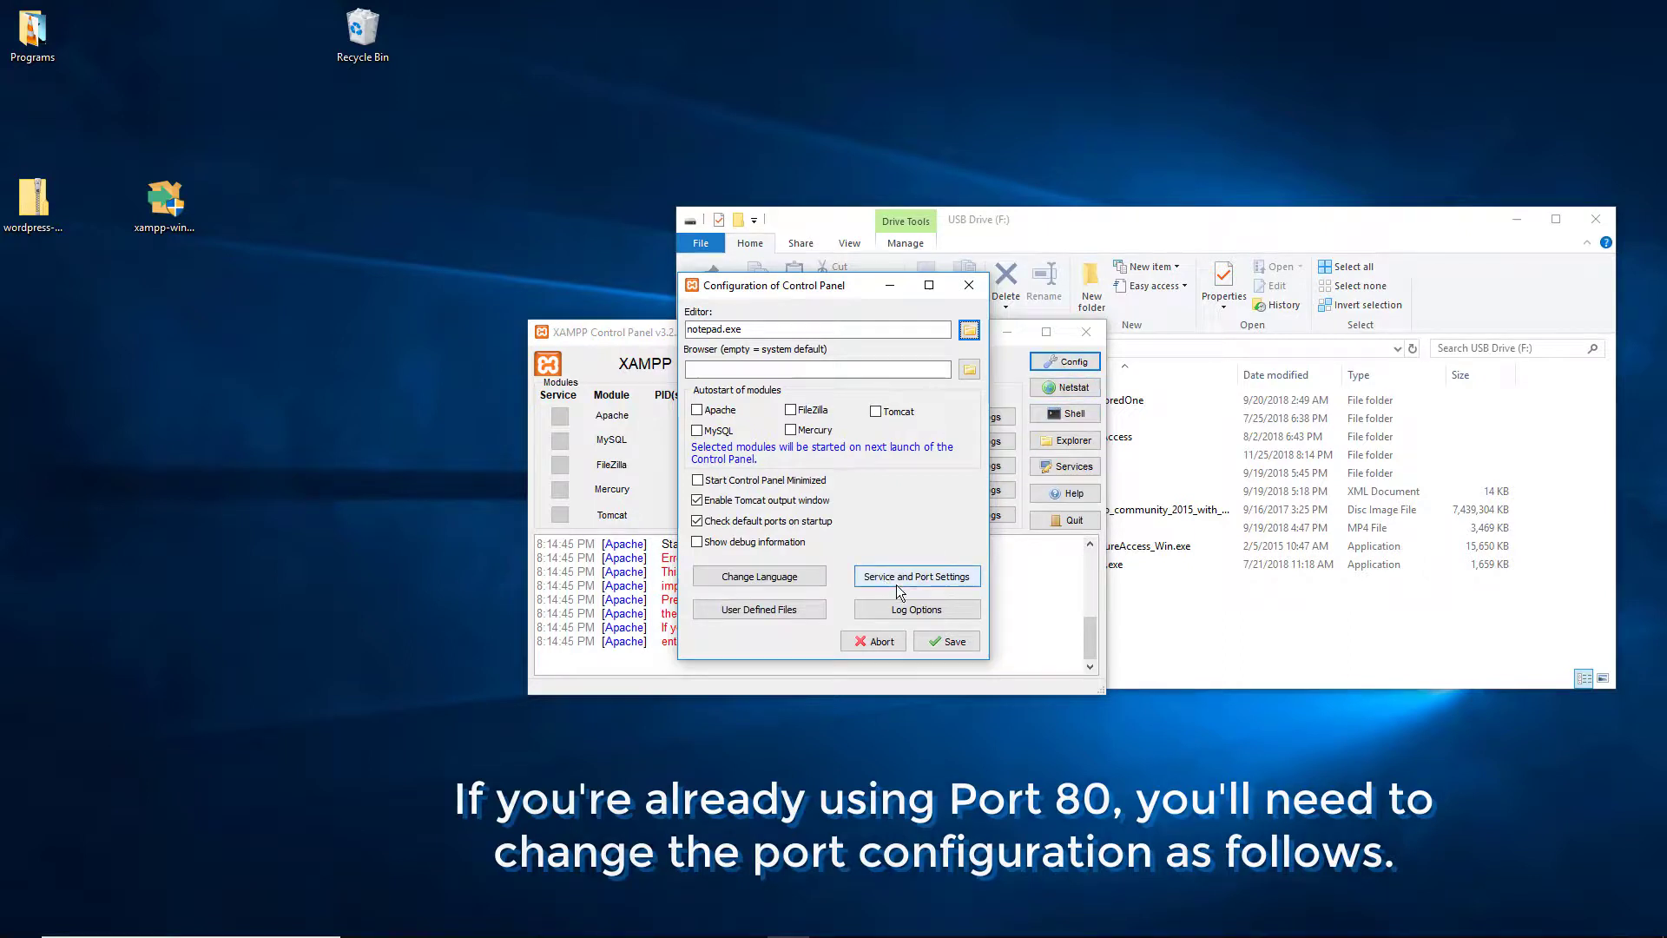
click(917, 580)
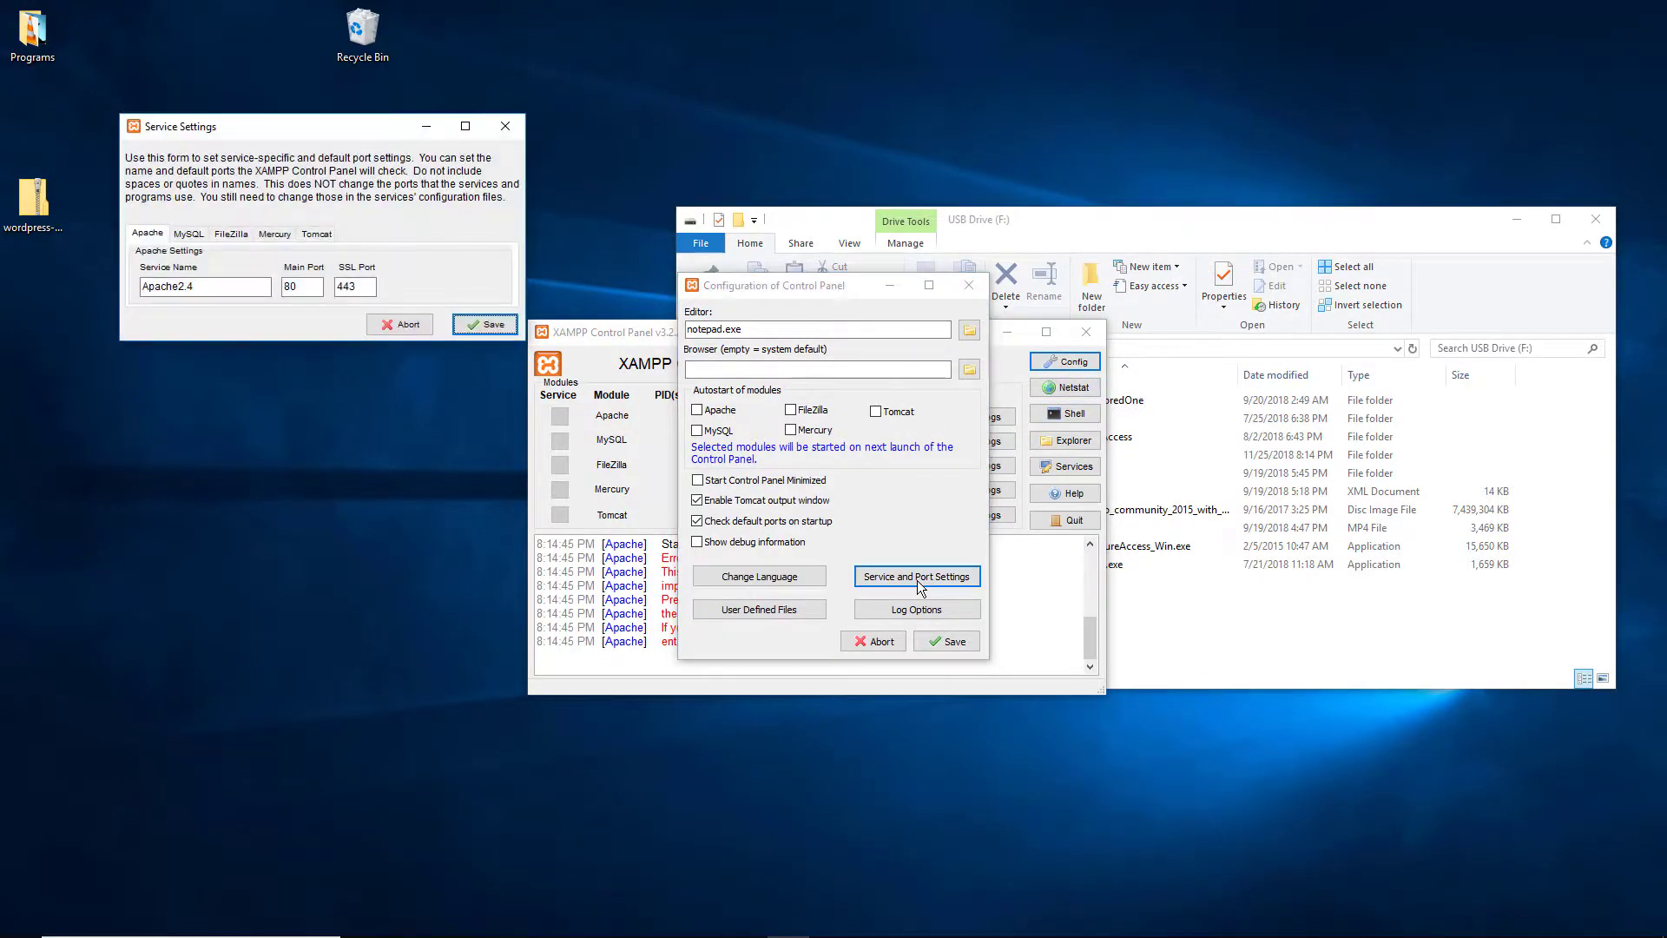
click(291, 286)
text(70)
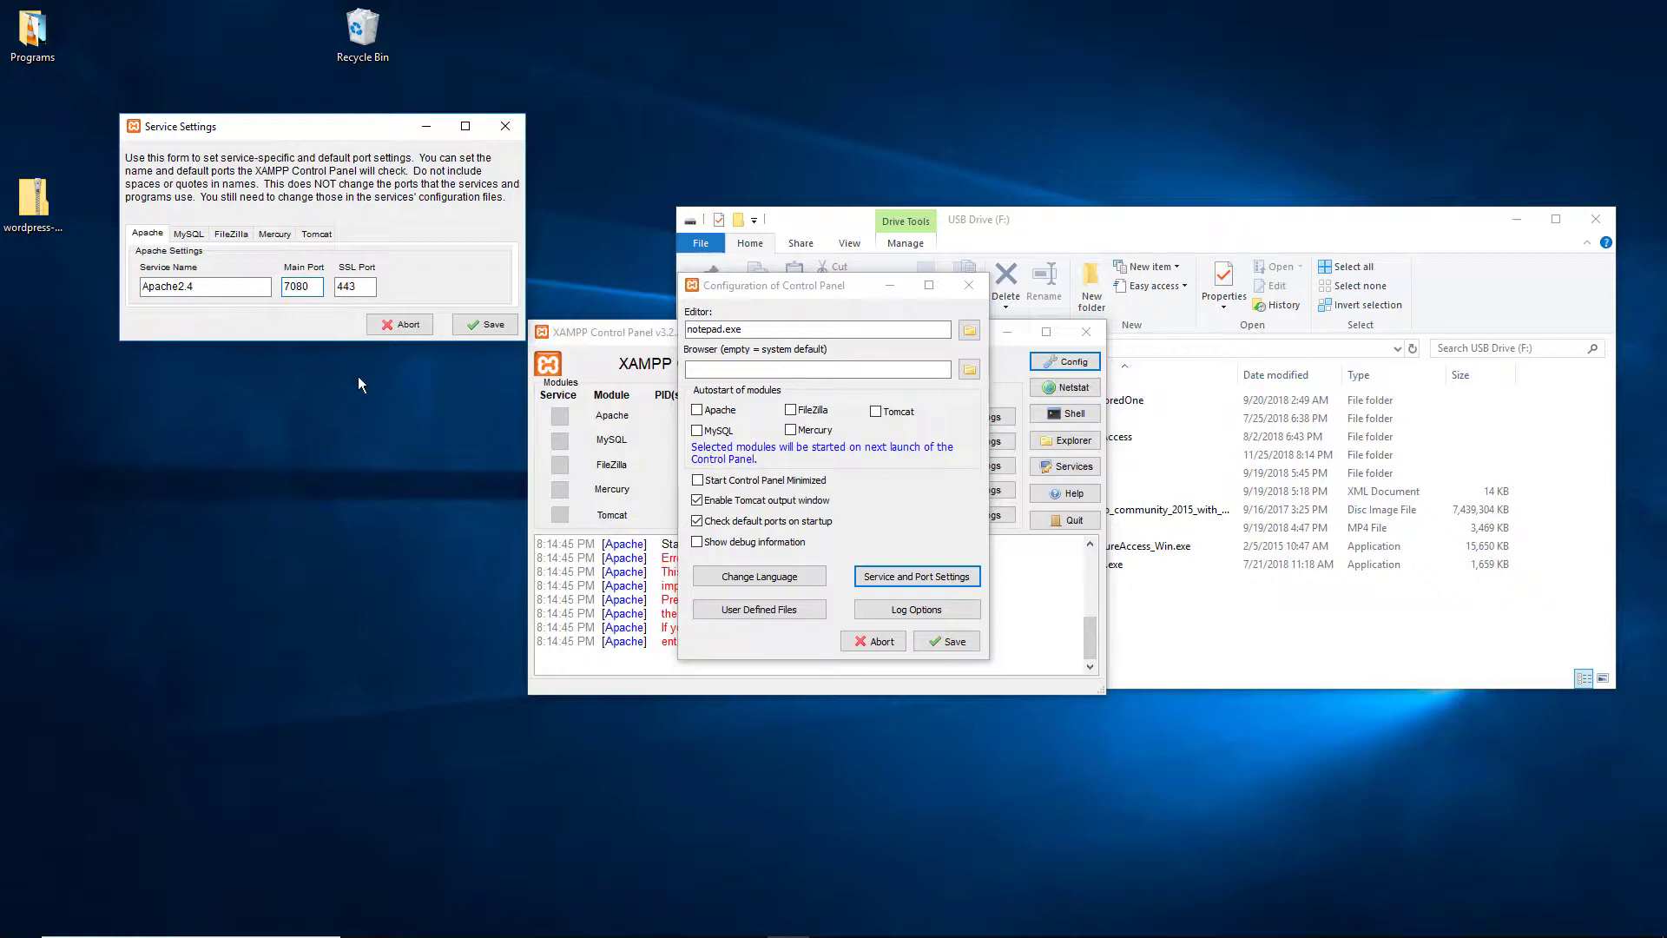
click(485, 324)
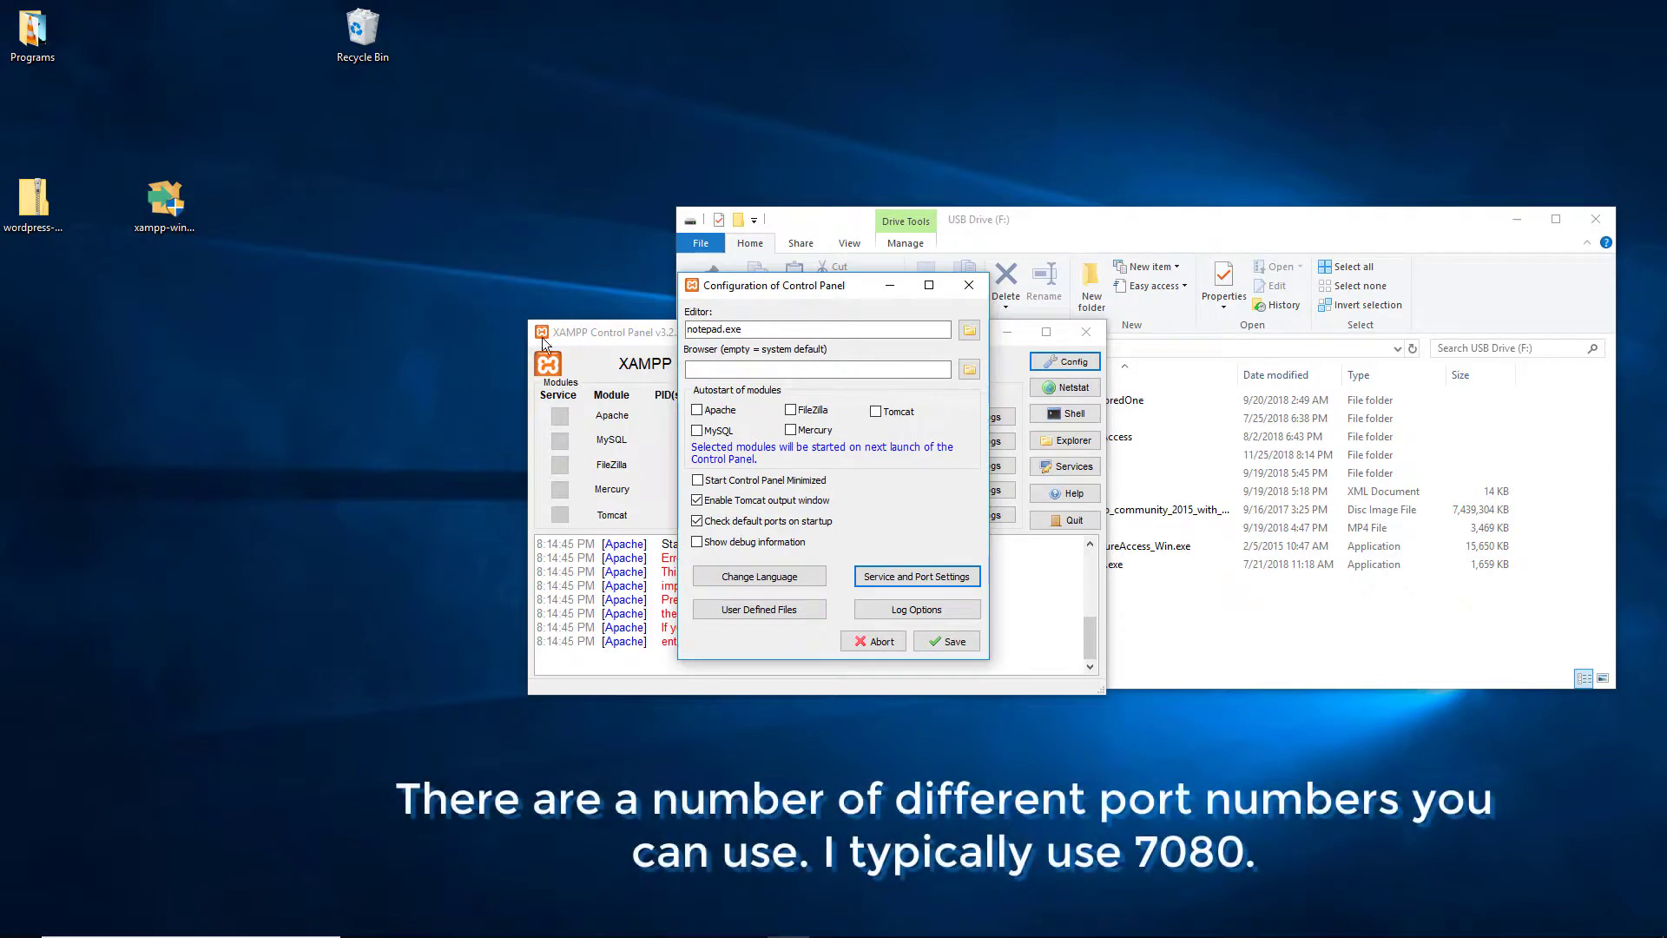
click(970, 285)
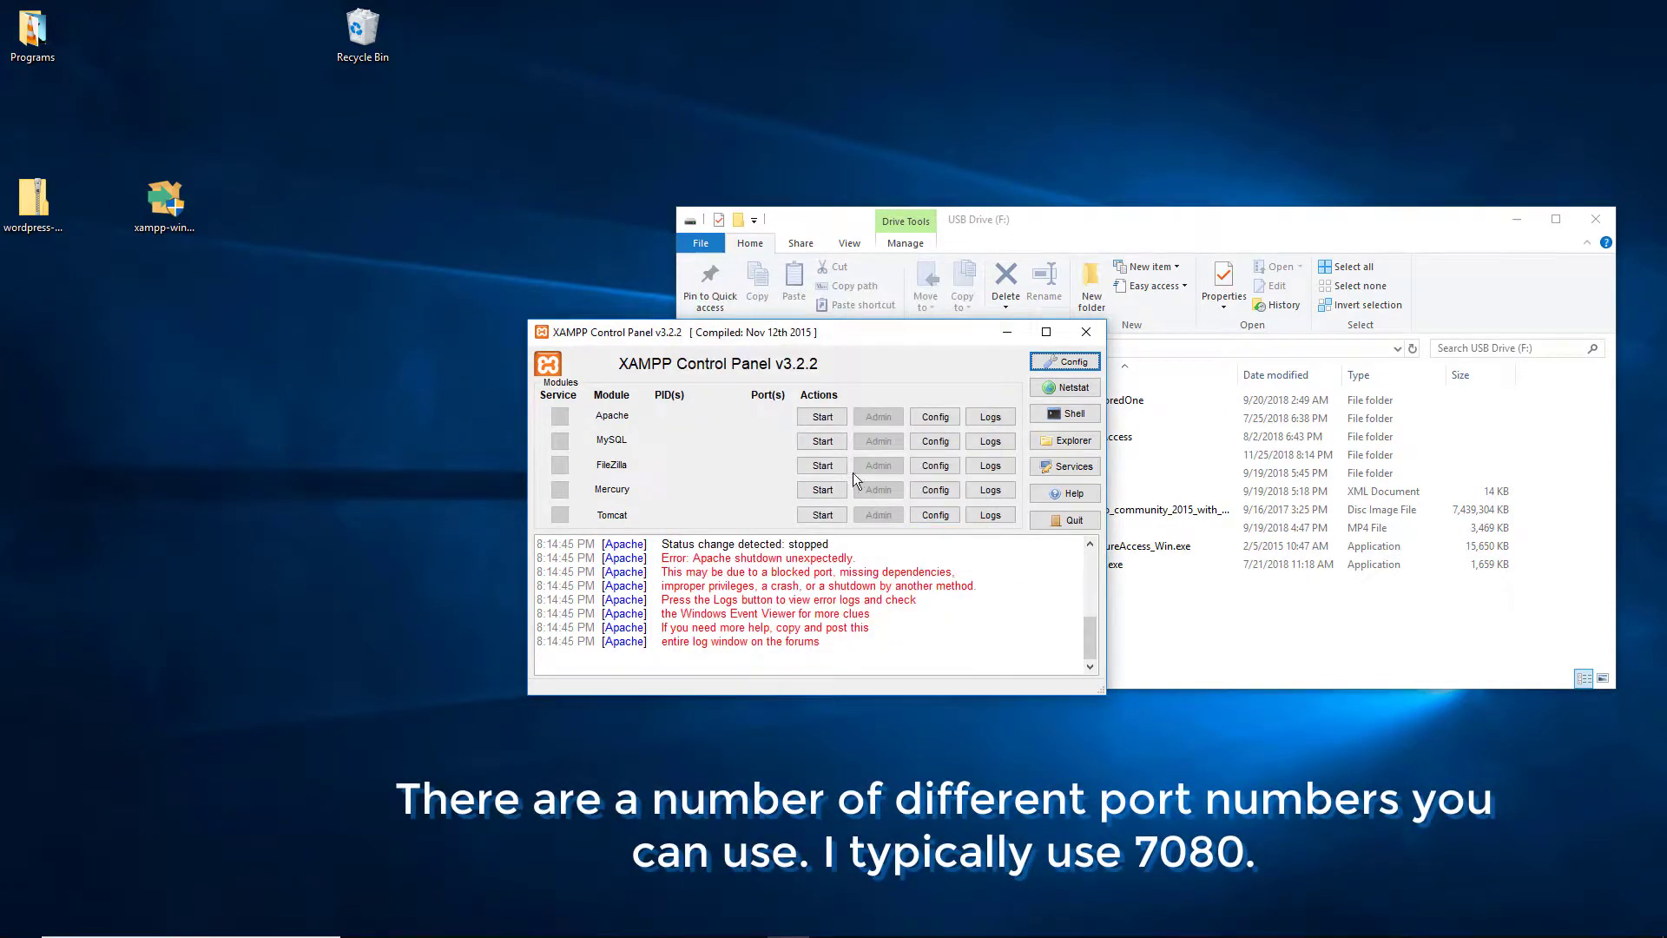
Step: Edit httpd.conf so Listen 80 becomes Listen 7080, then close Notepad
click(944, 419)
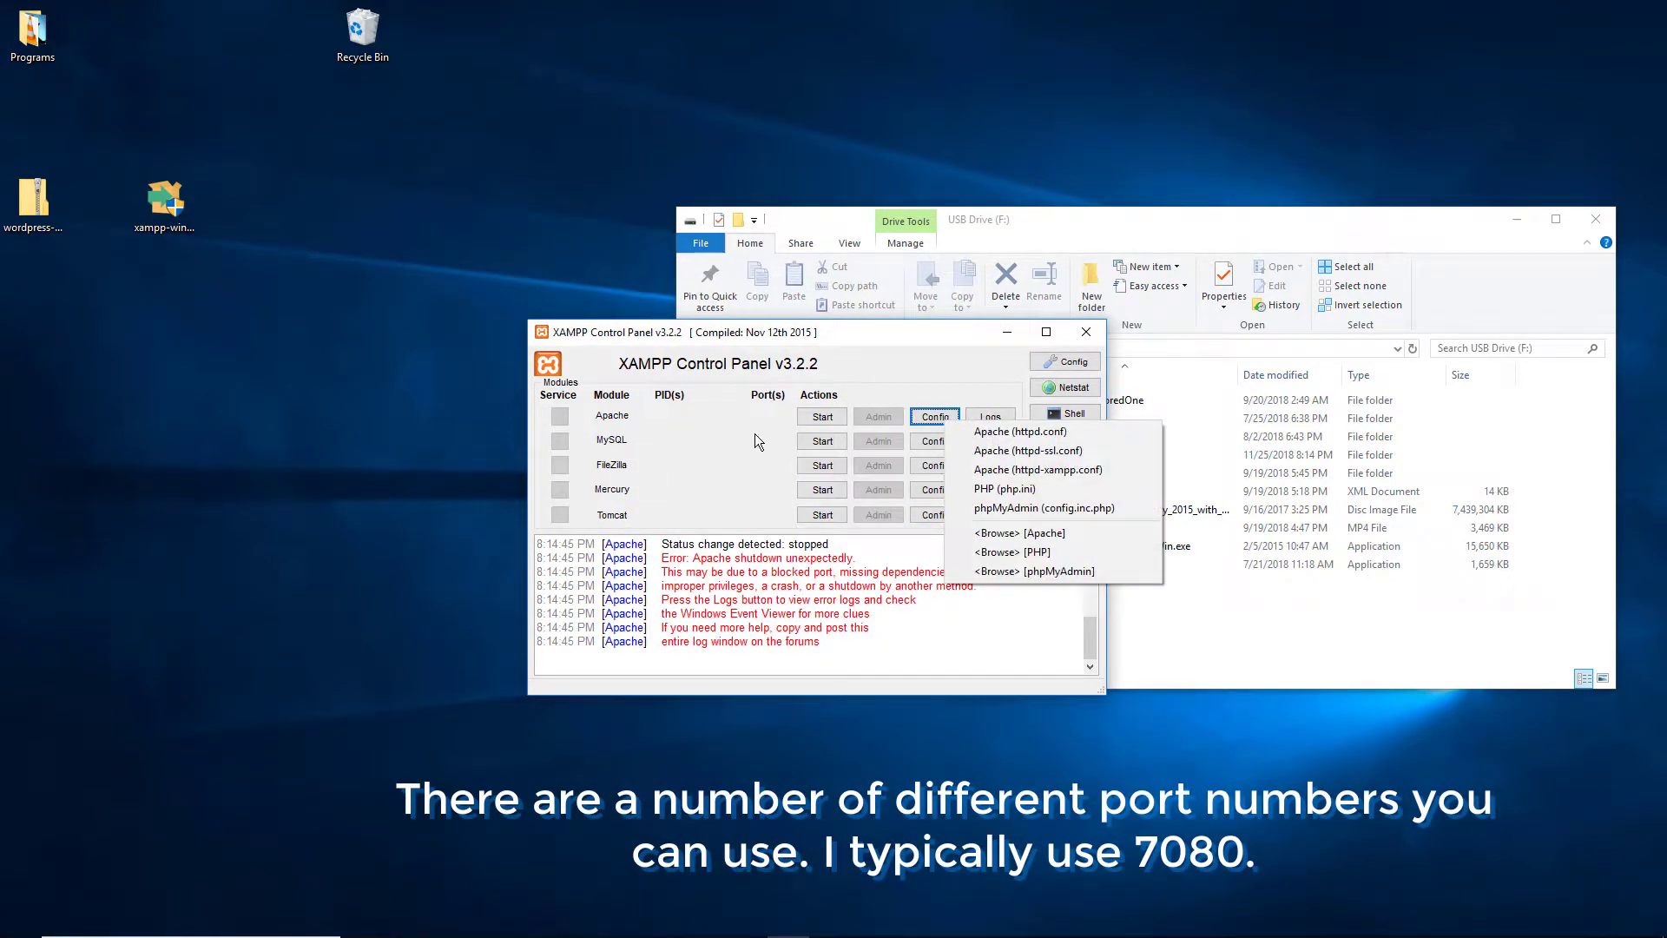
click(1106, 431)
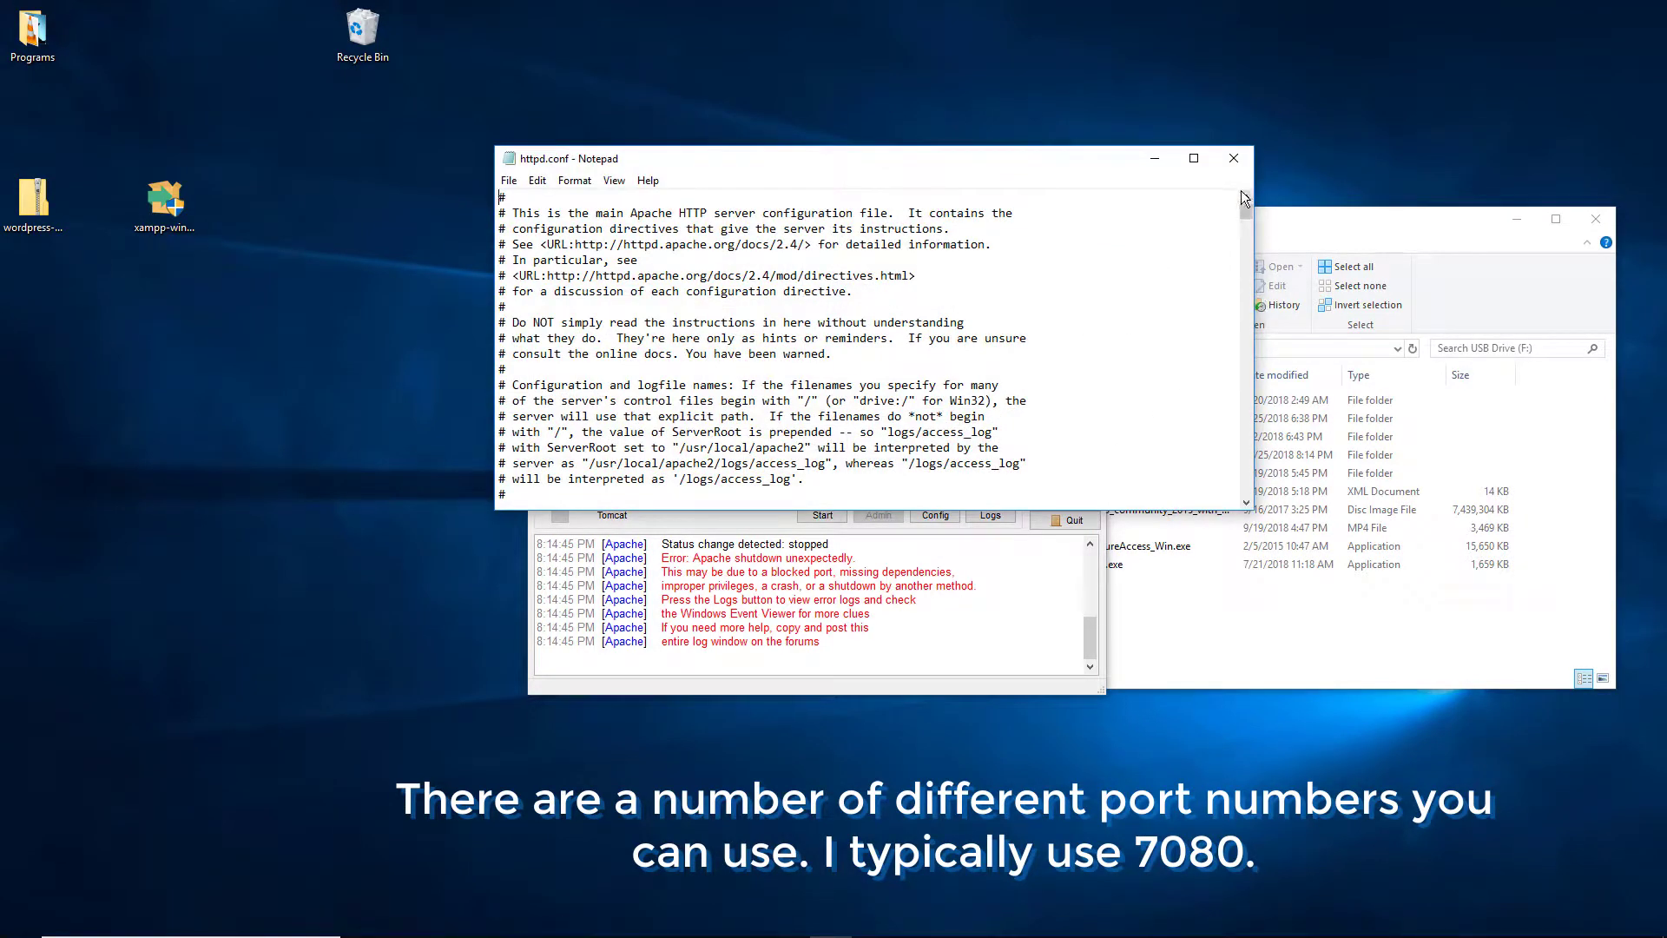
drag(1246, 209, 1245, 221)
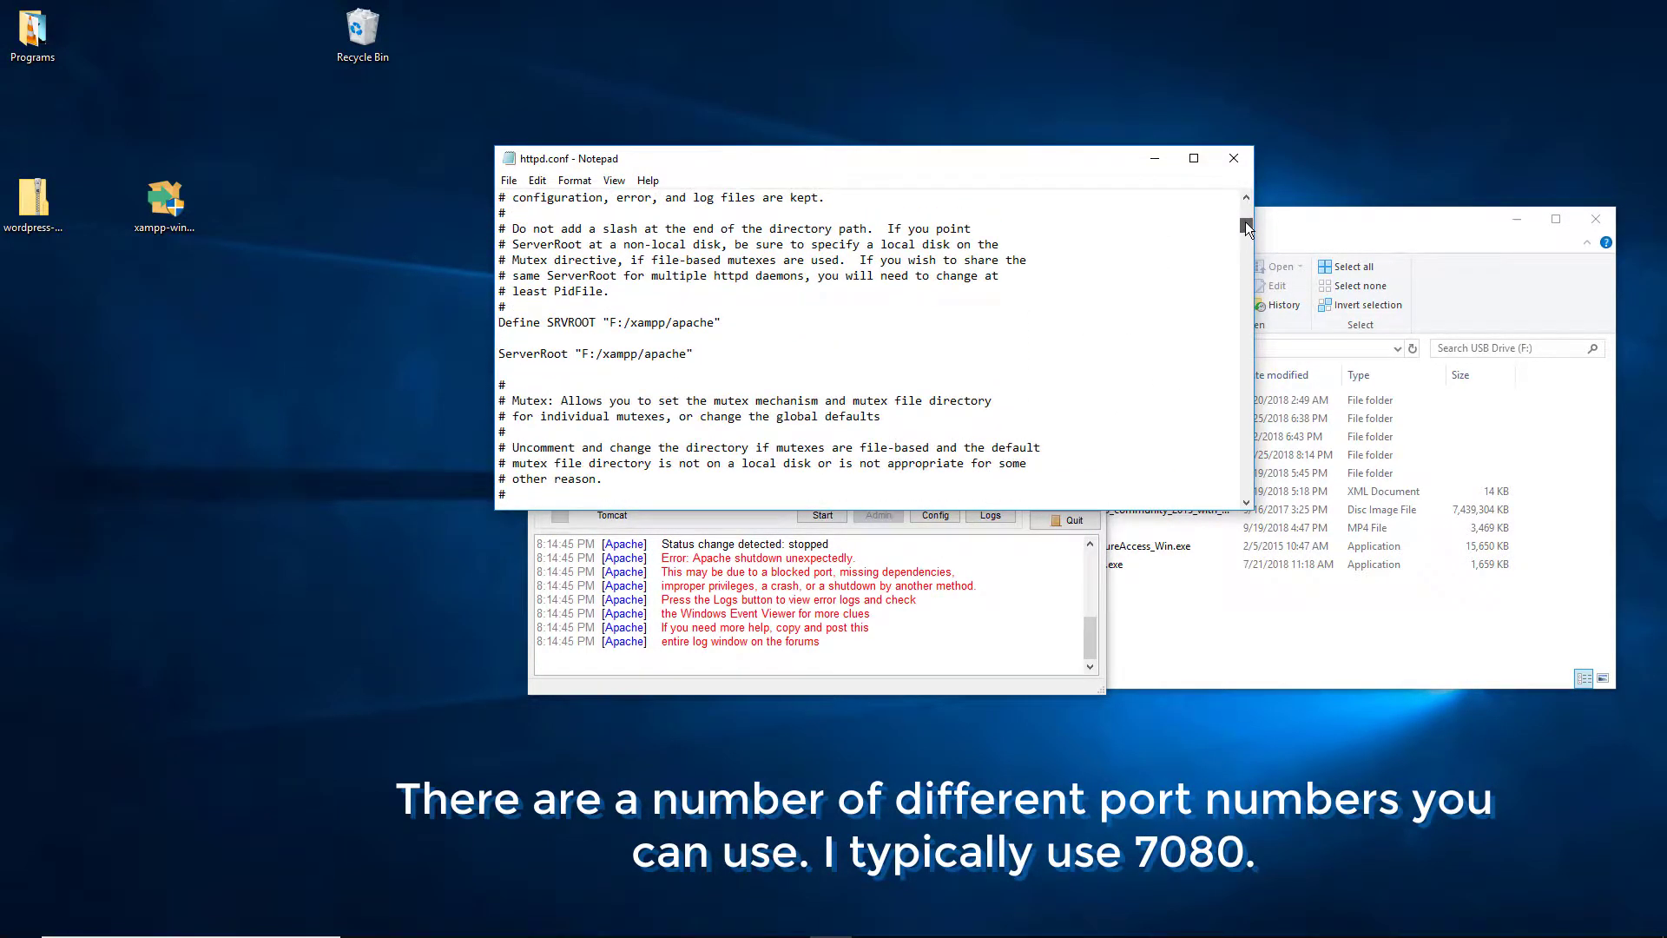
scroll(1120, 310, down, 6)
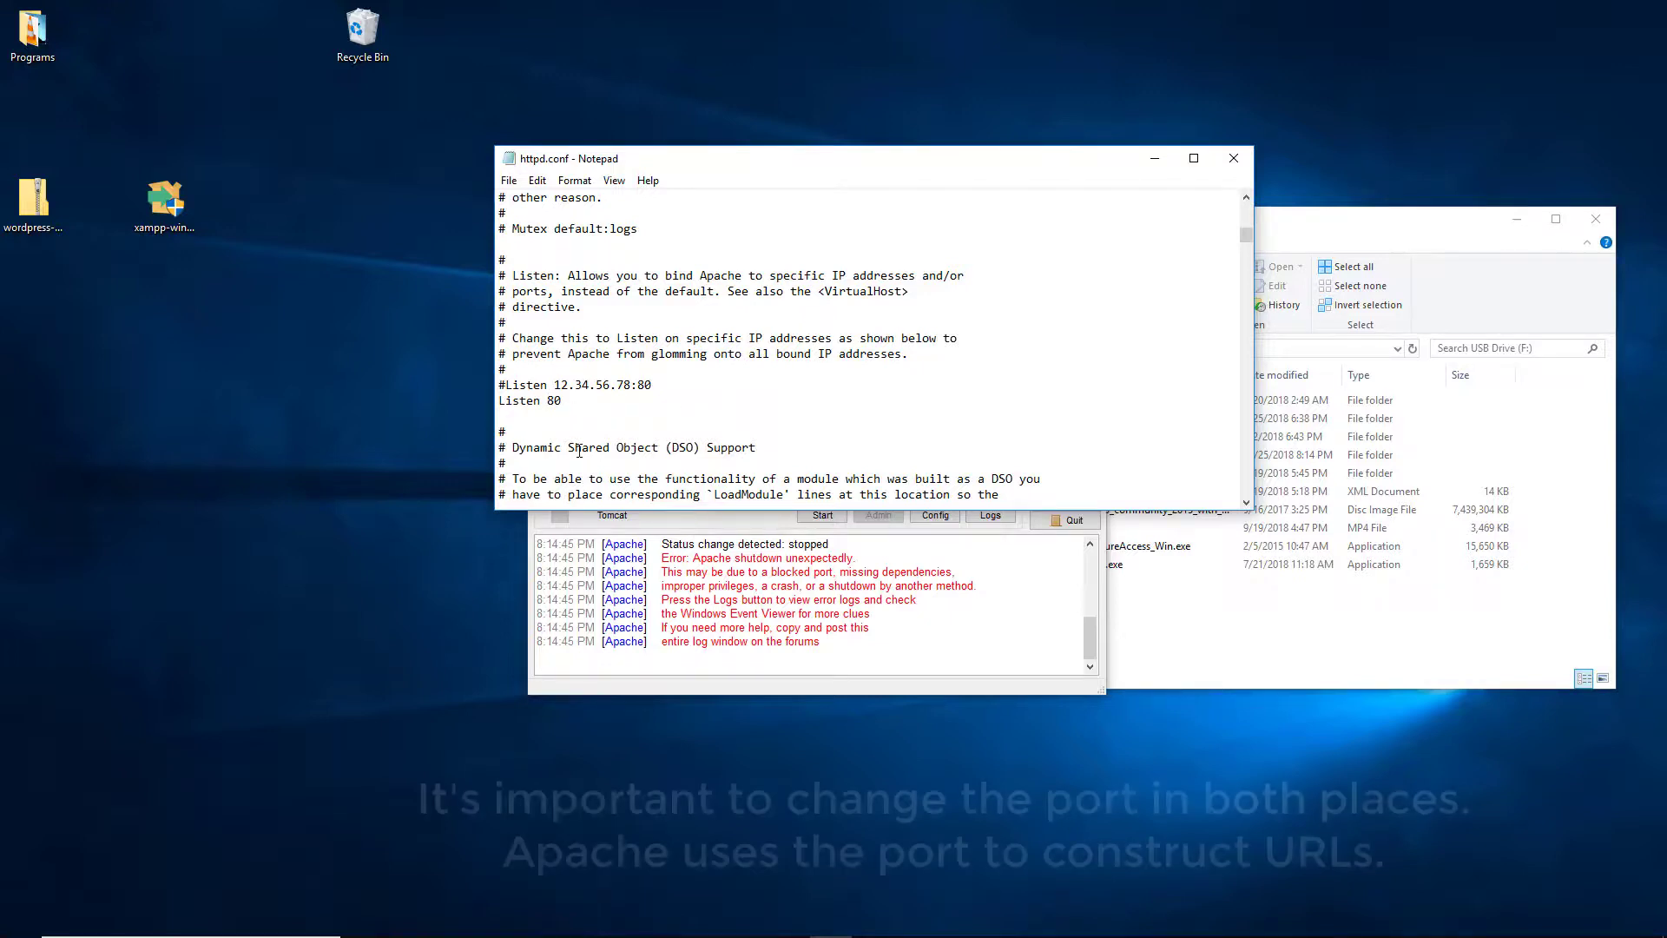
text(70)
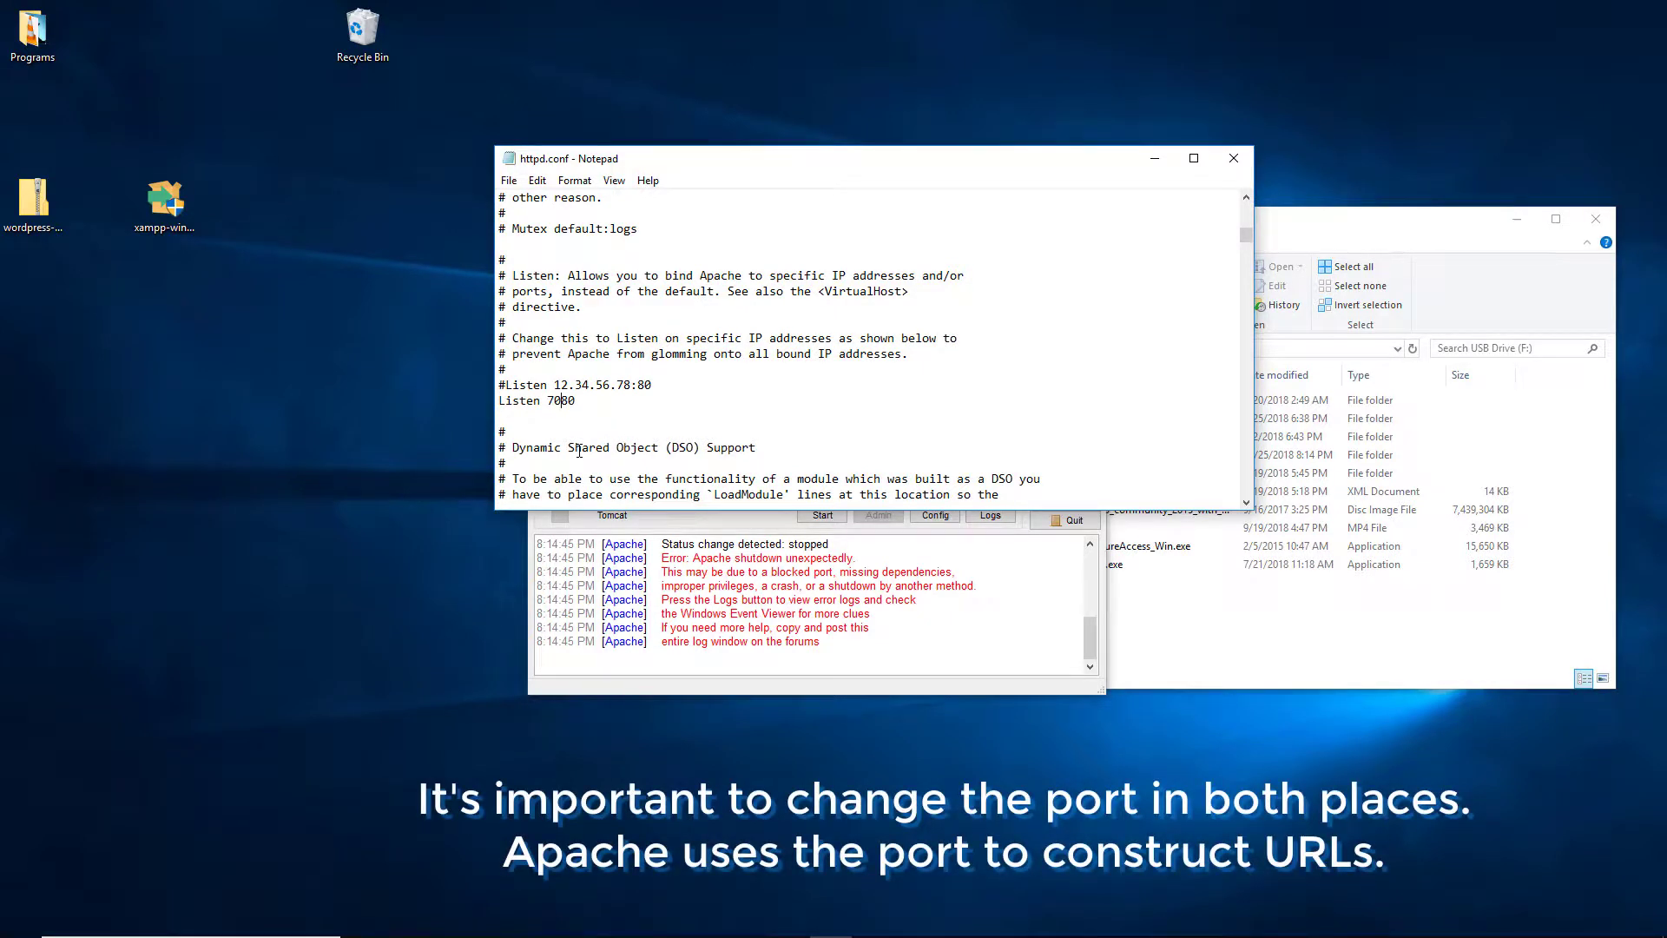
click(1233, 157)
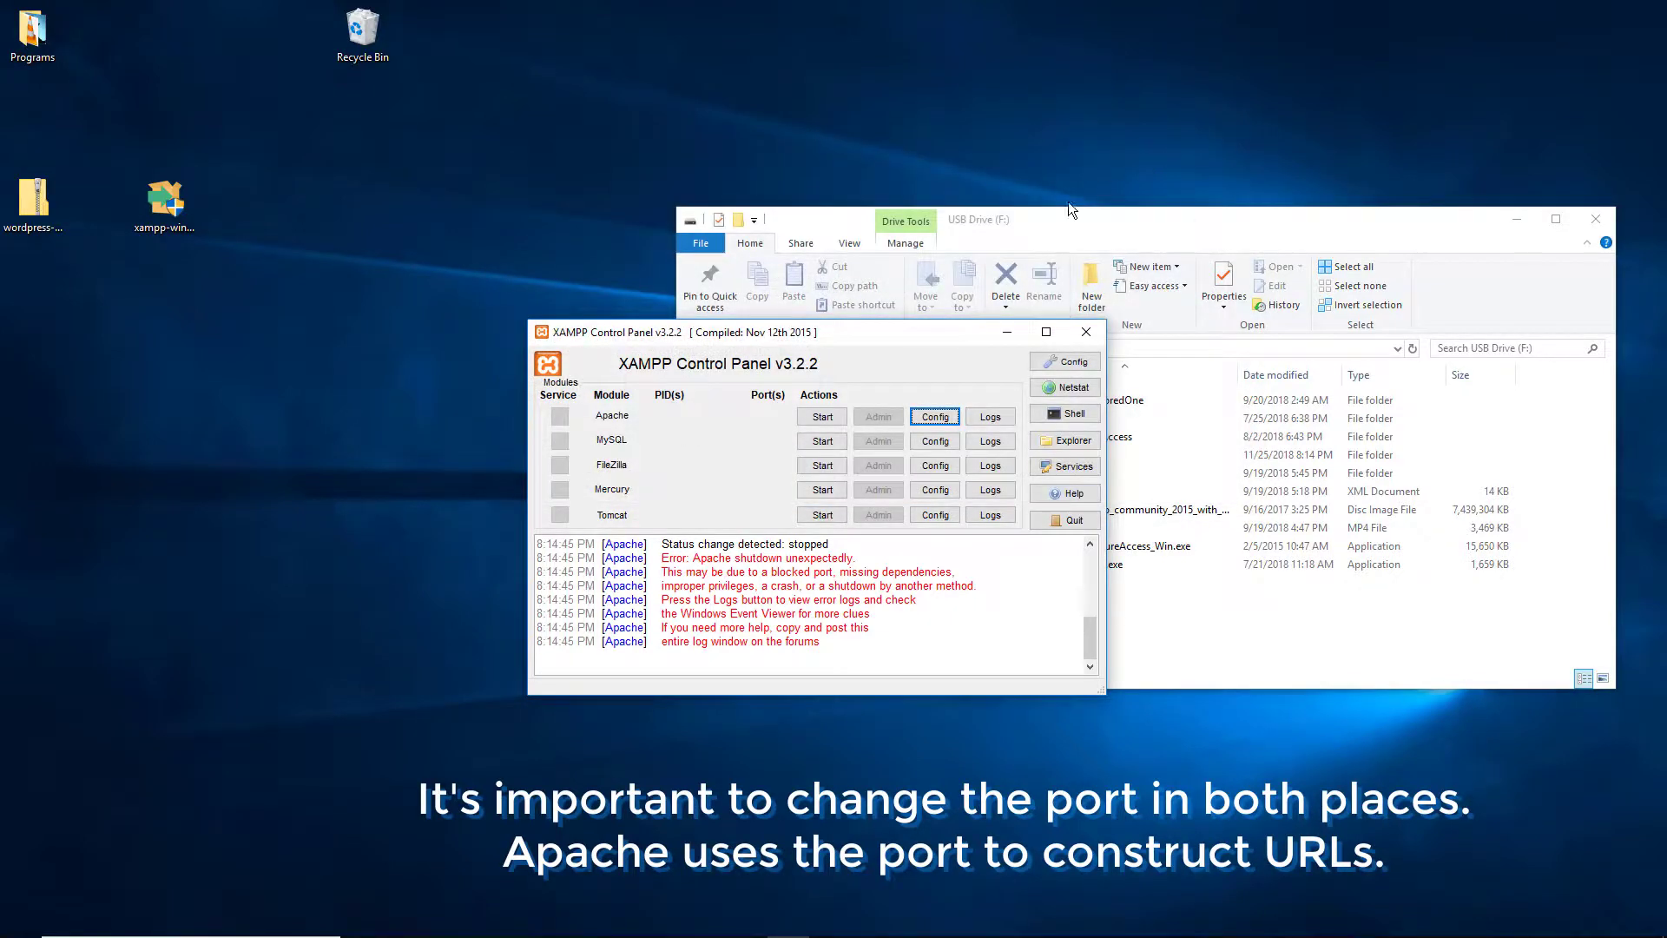
Step: Start Apache on ports 443 and 7080, and MySQL on port 3306
click(835, 418)
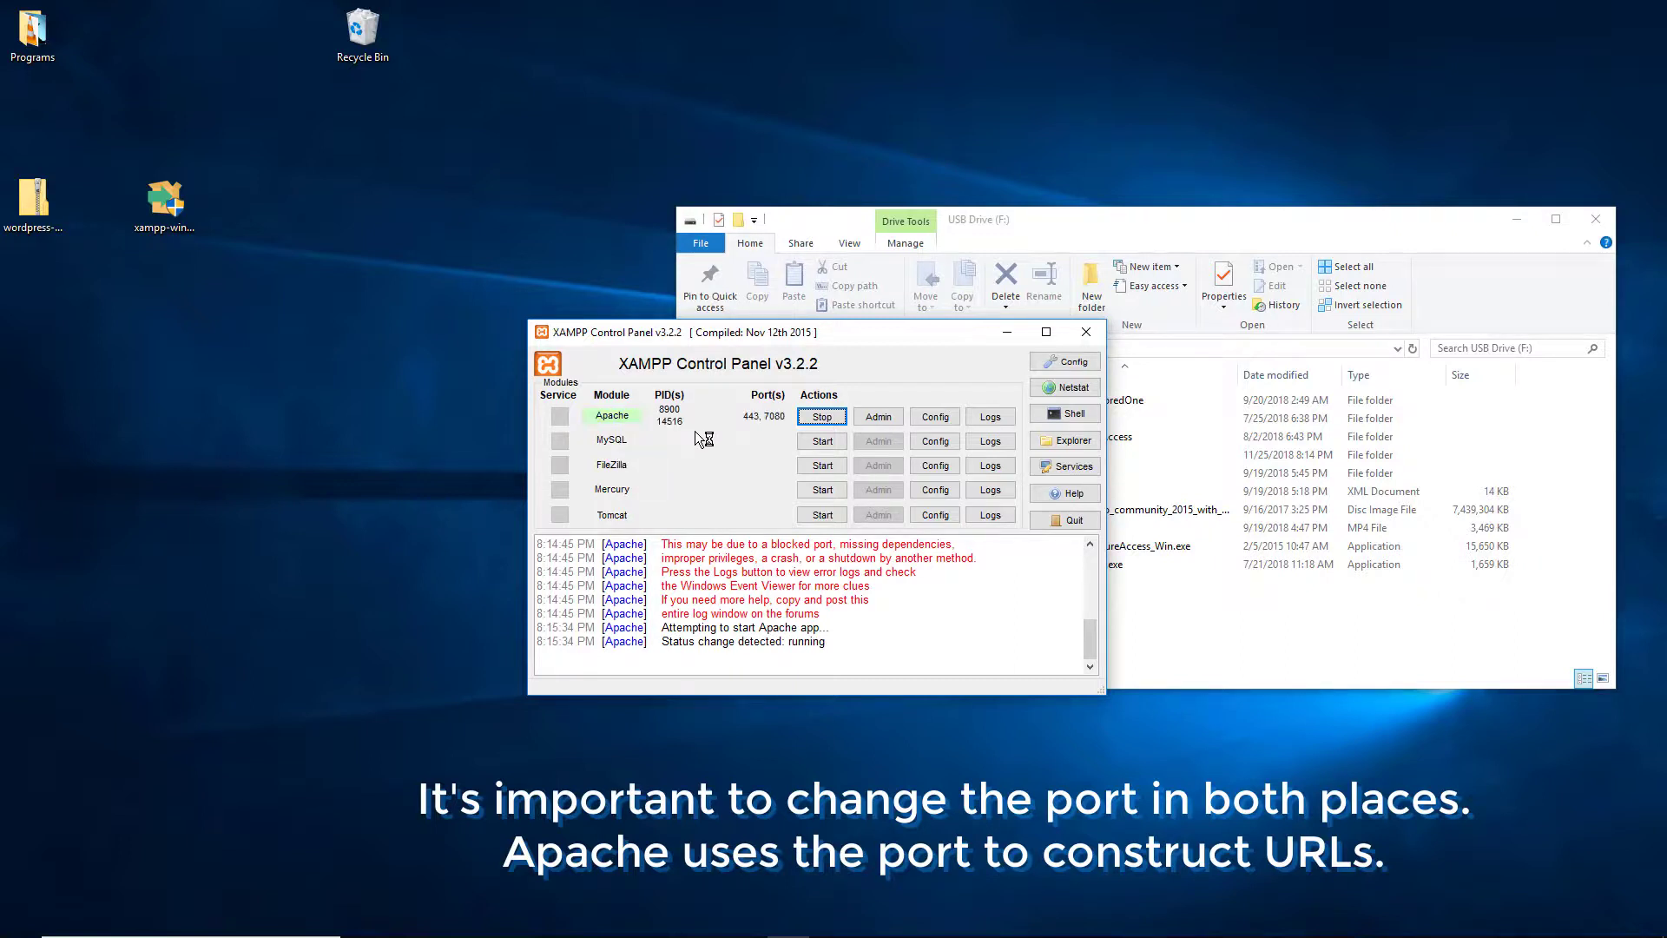
click(822, 442)
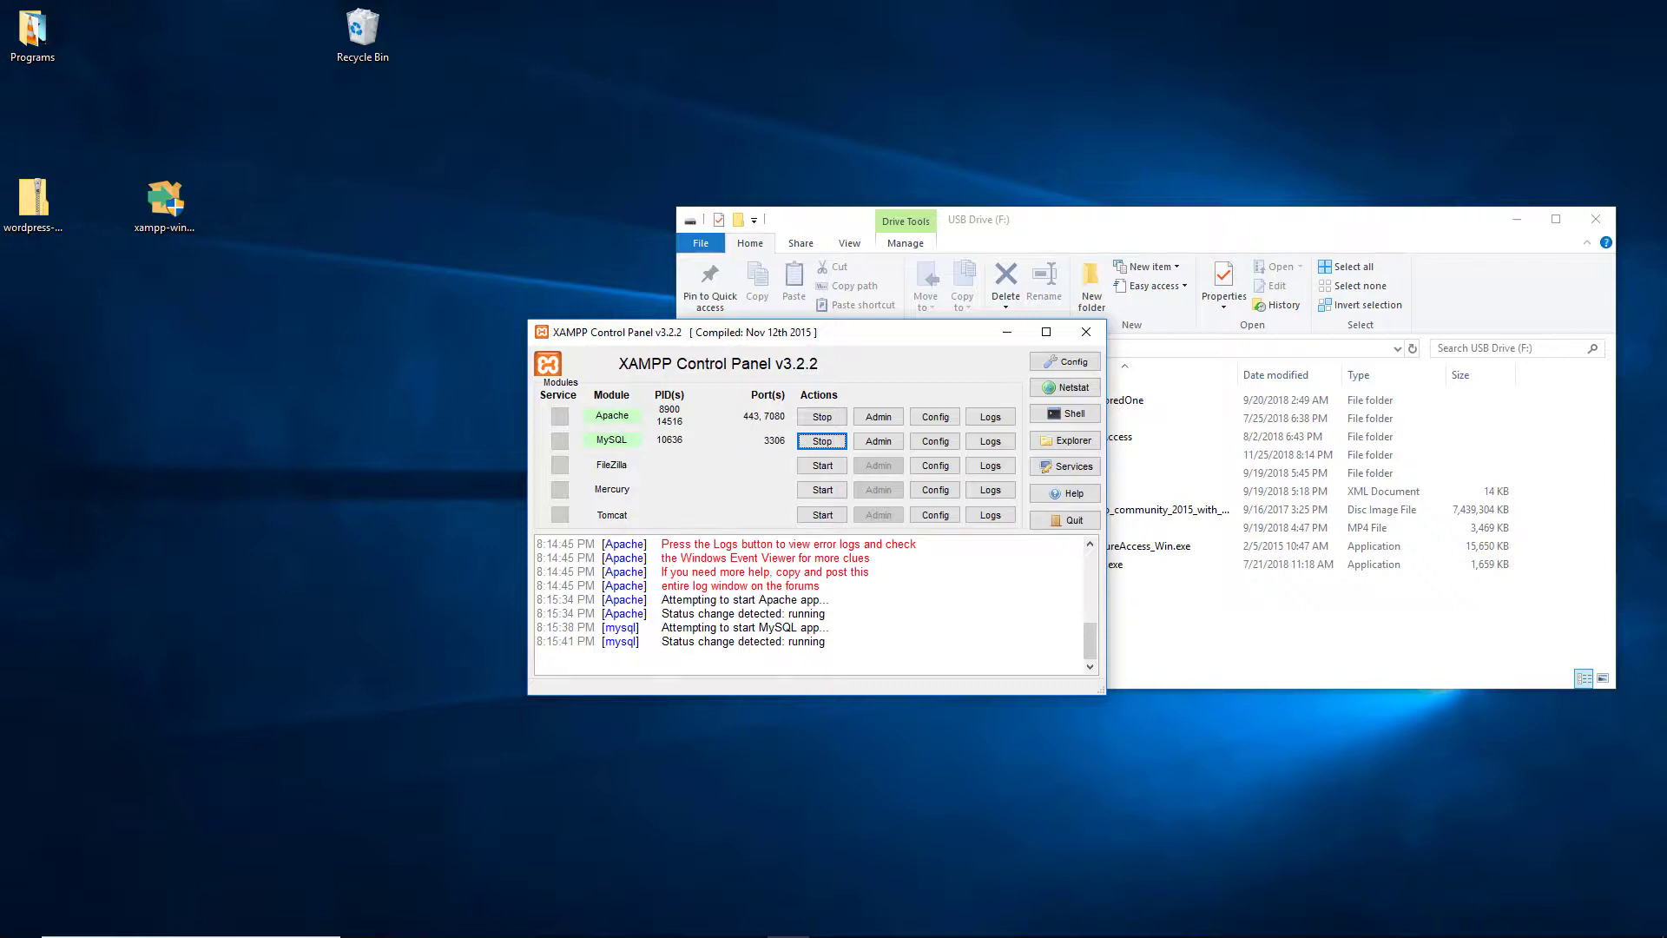
click(380, 597)
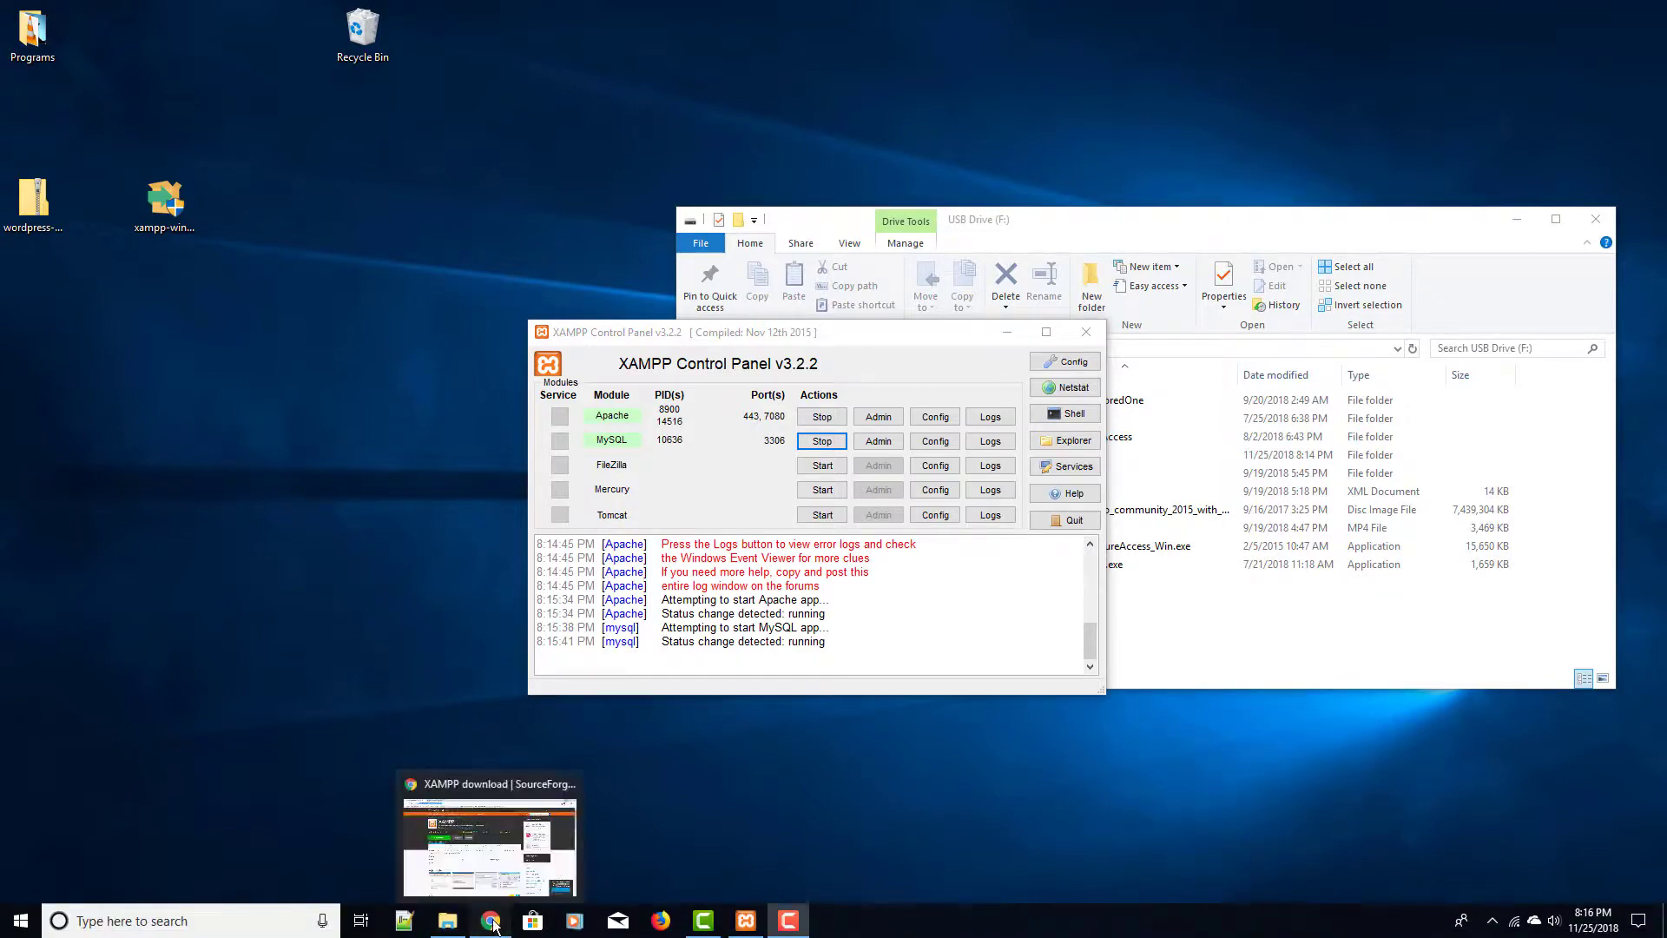
click(492, 920)
click(444, 17)
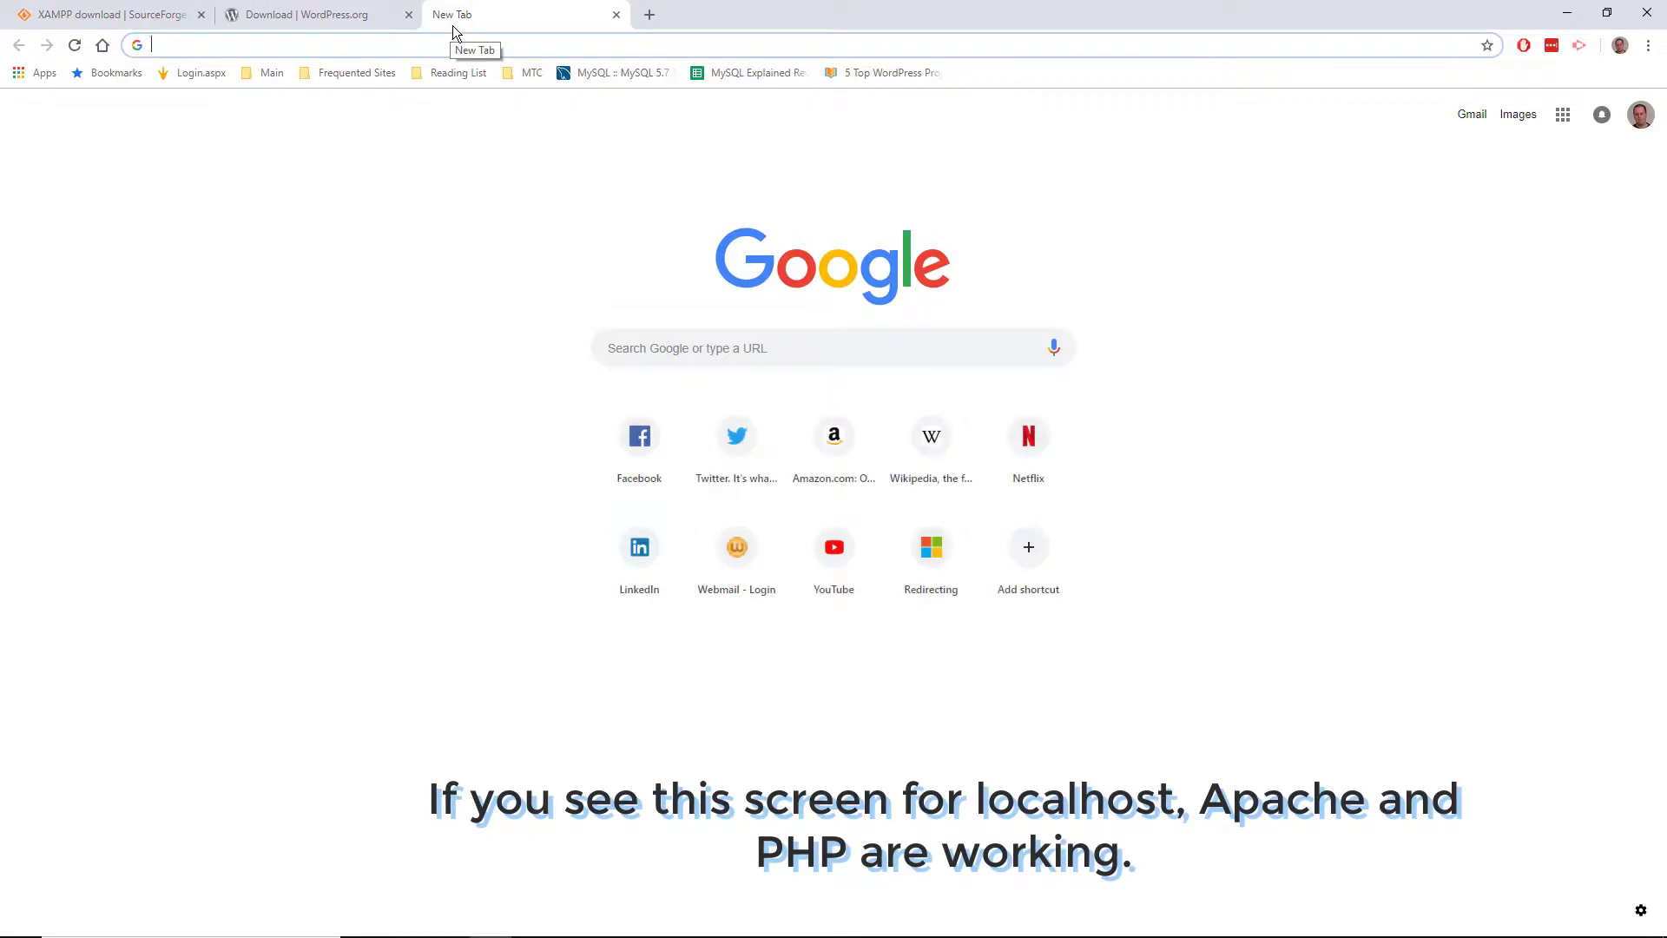
text(http://)
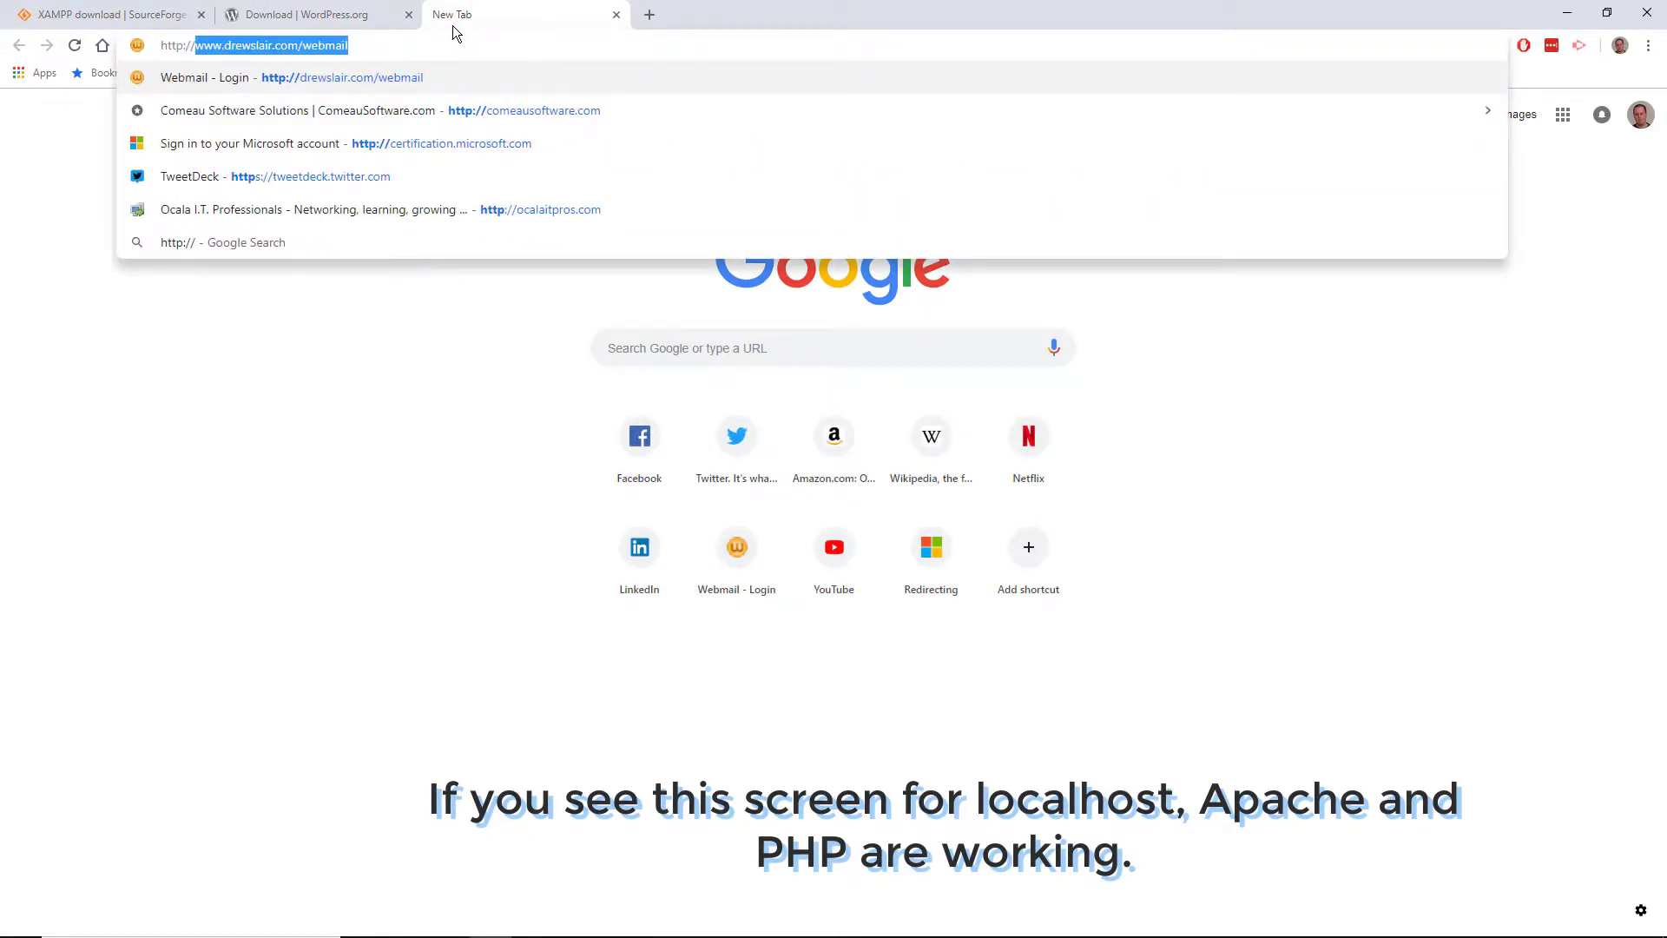
text(localhost:7080)
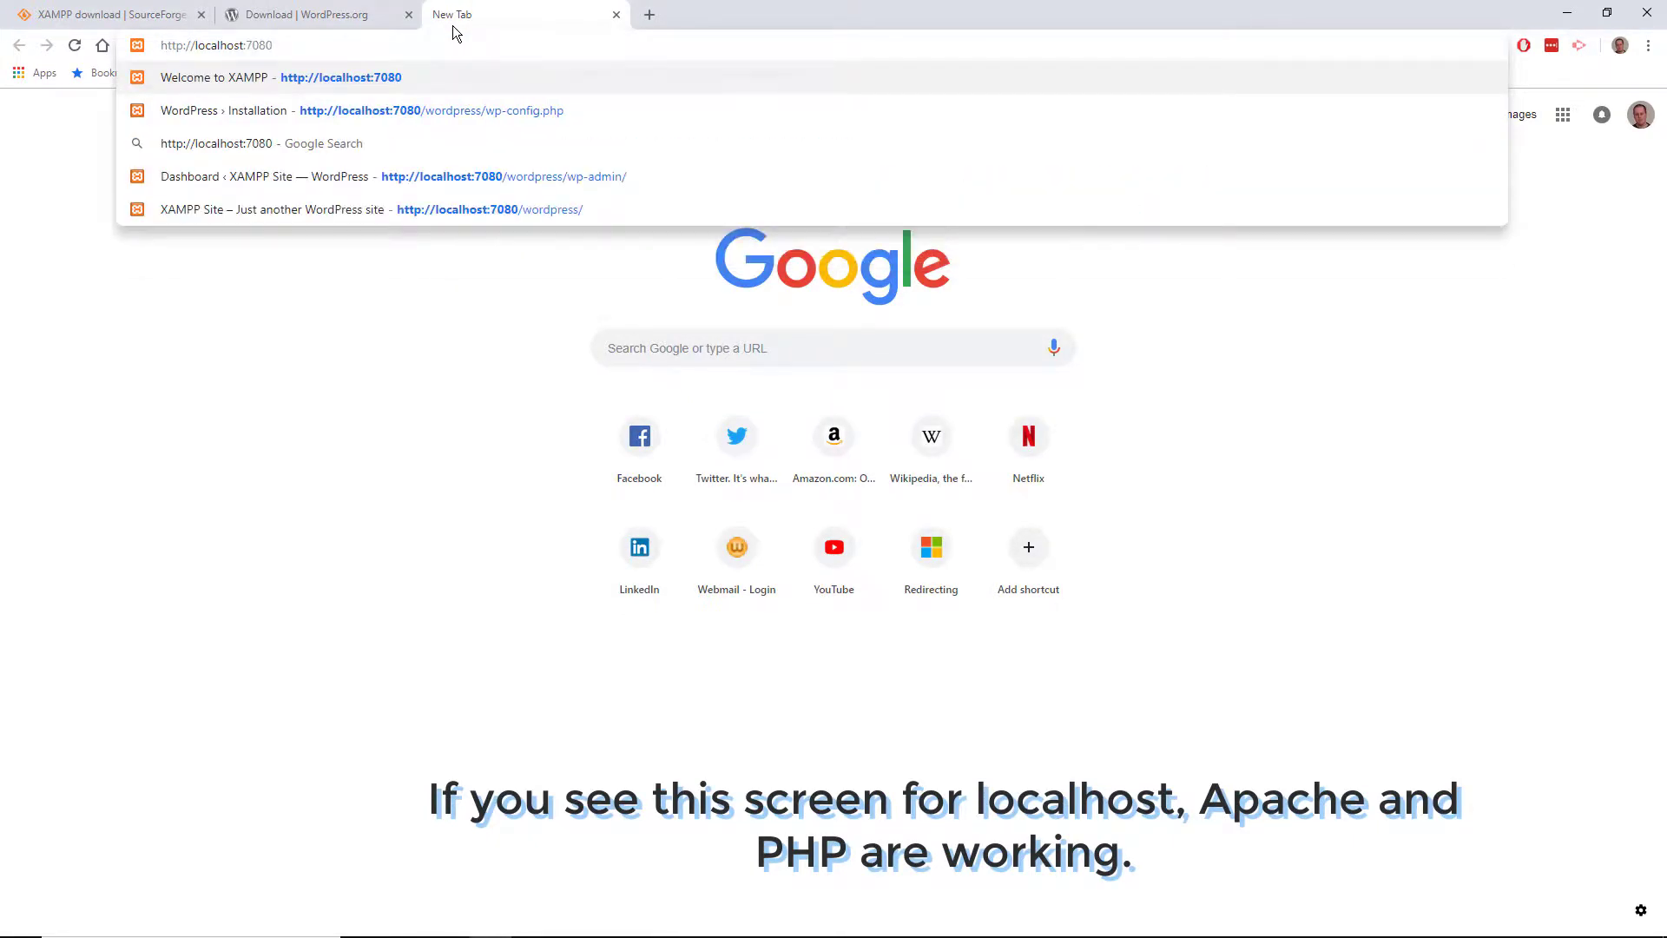
key(Return)
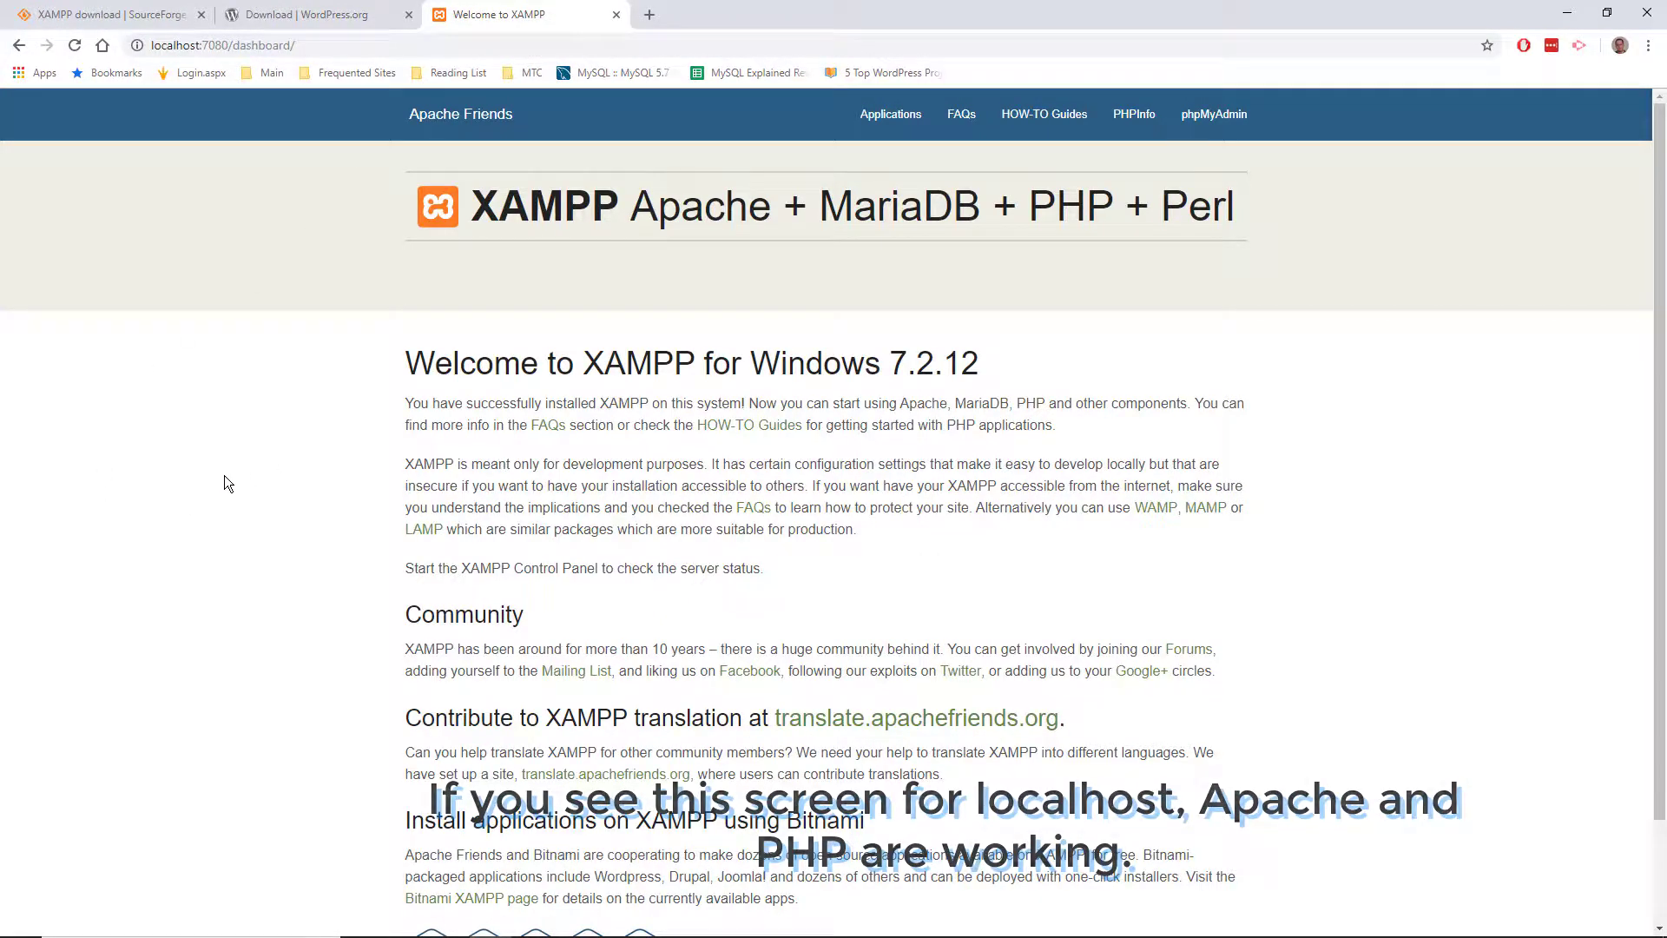
click(1570, 13)
click(1320, 220)
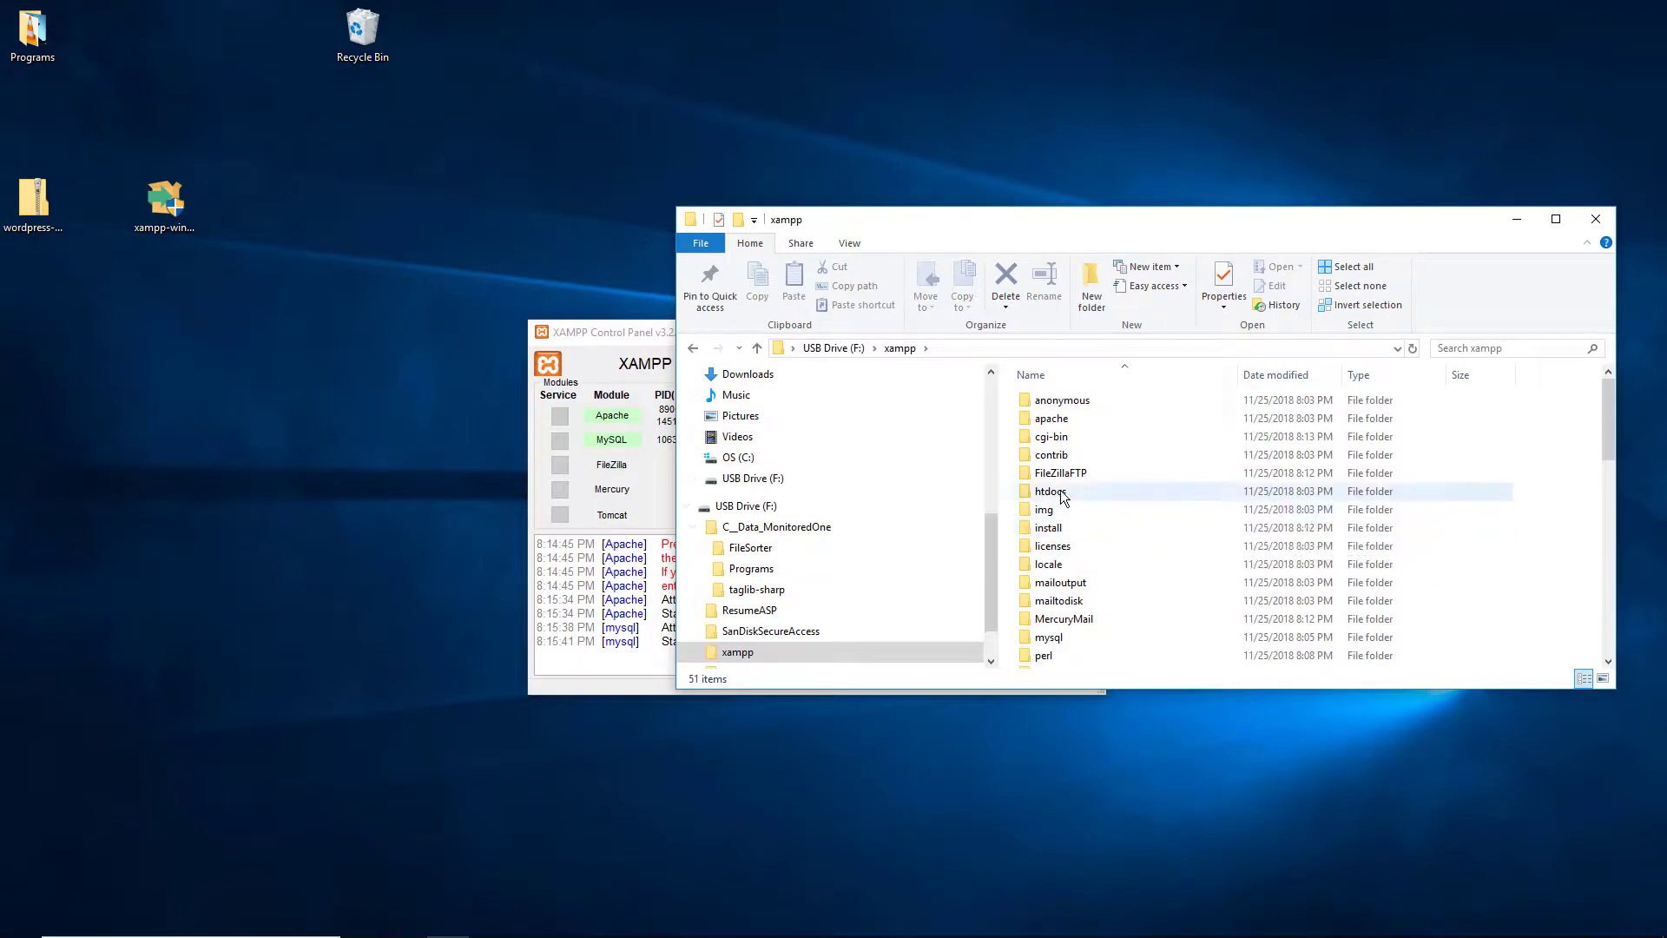
Step: Open F:\xampp\htdocs to view index.php and dashboard, then return to the Control Panel
click(1101, 495)
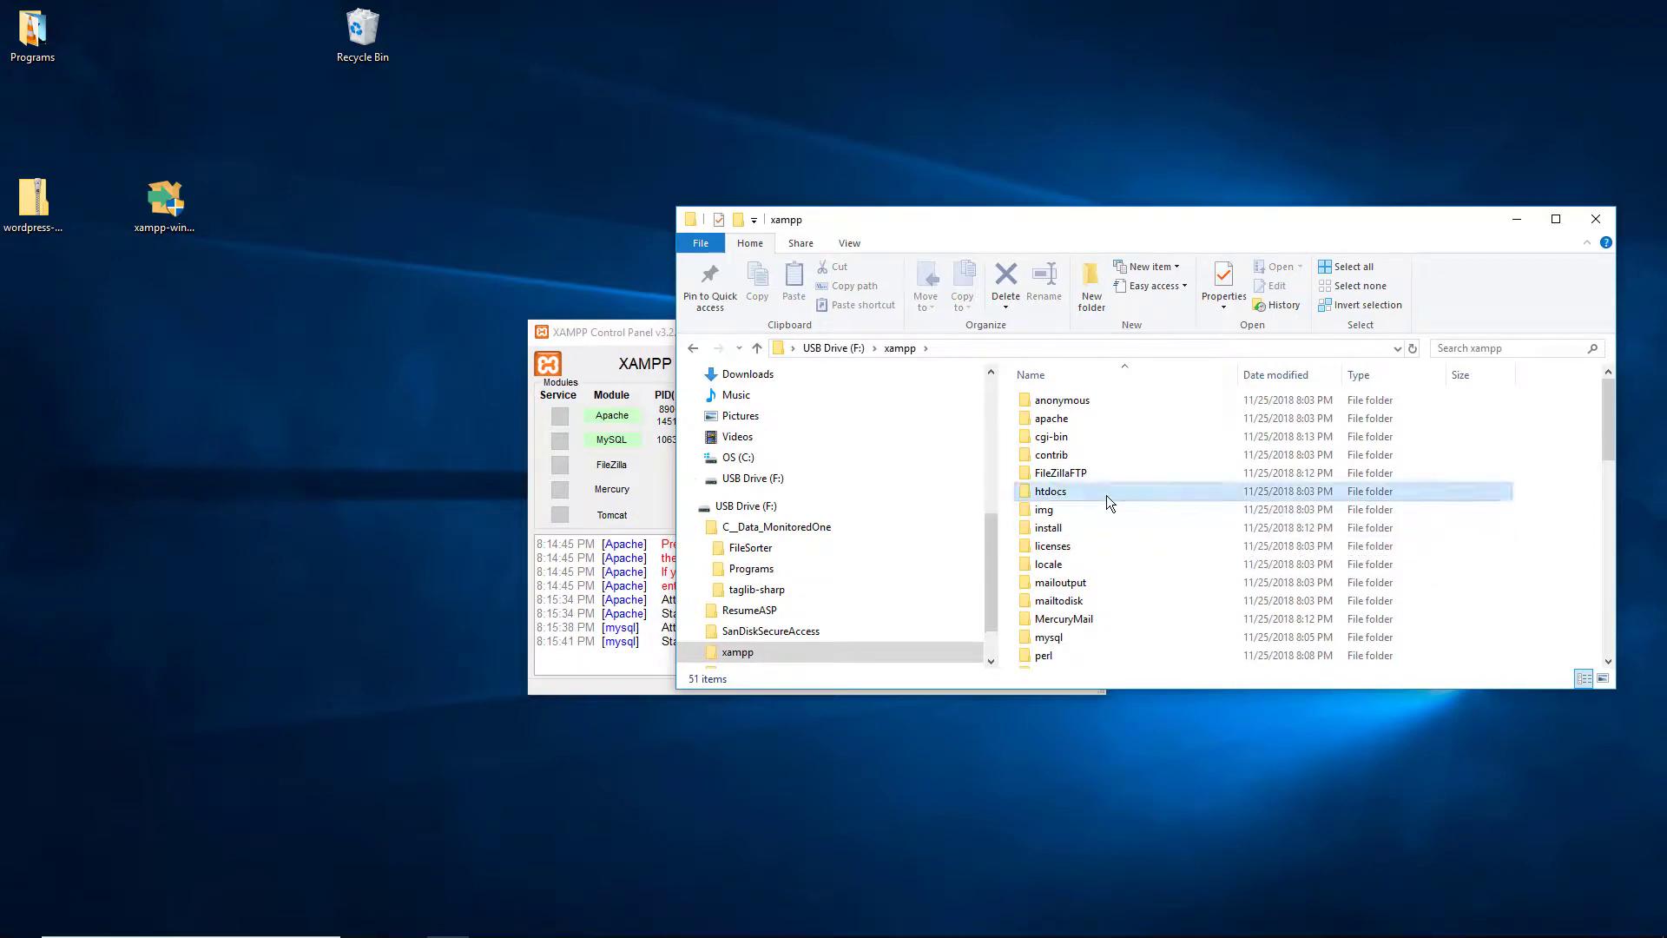
double_click(1165, 495)
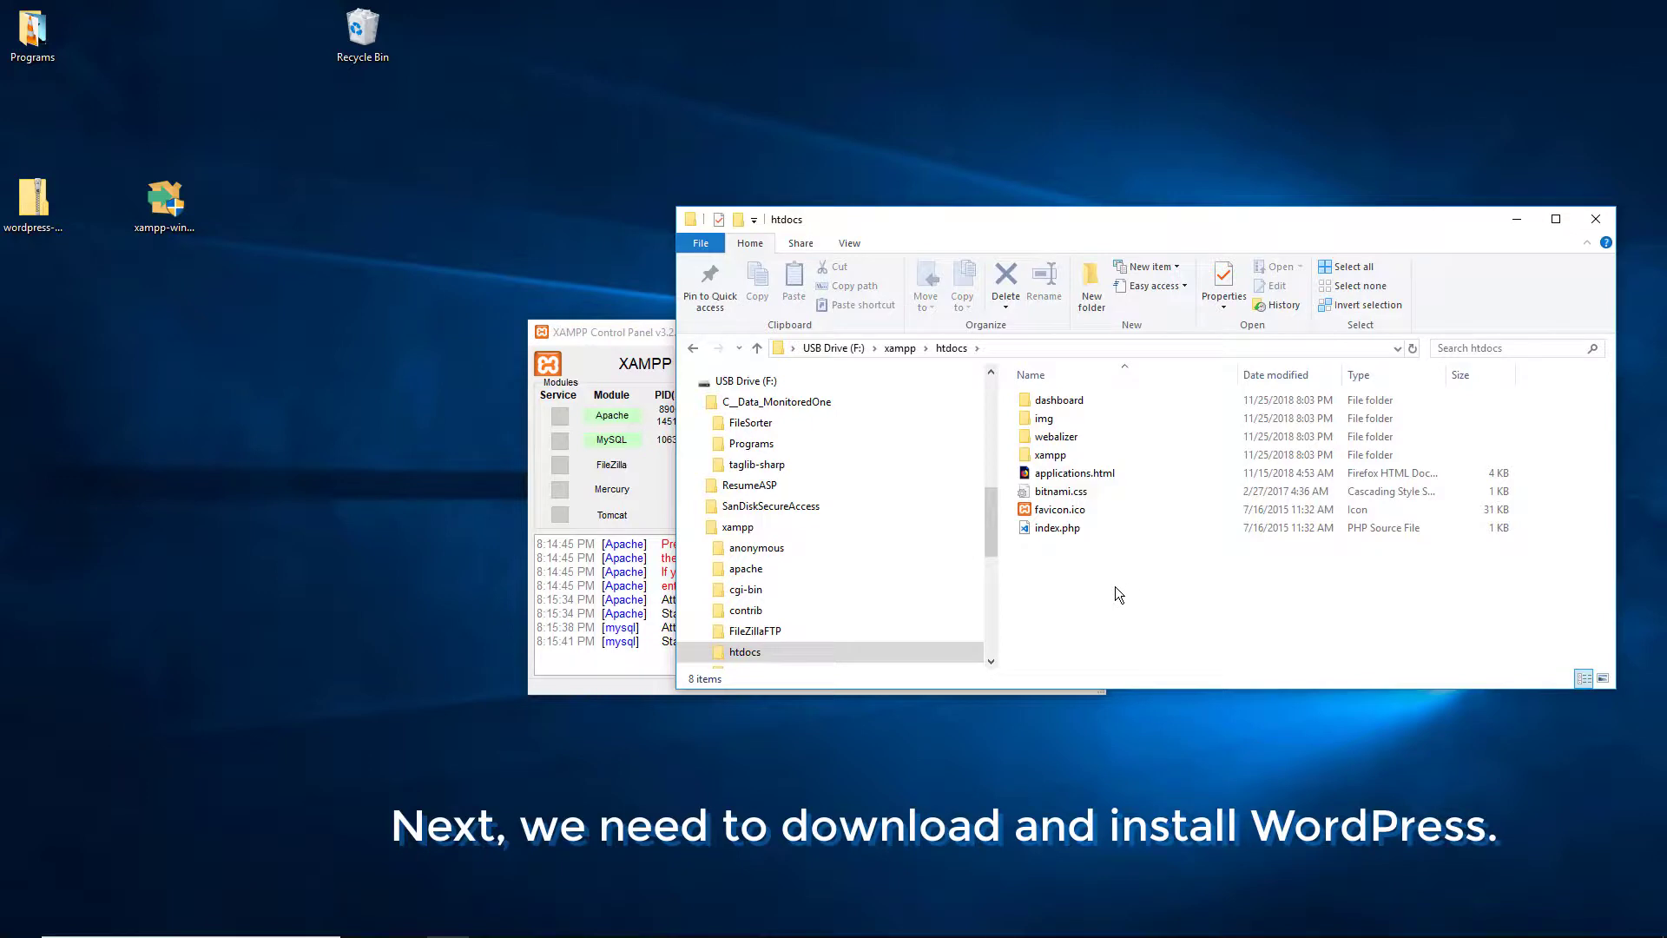
click(1096, 529)
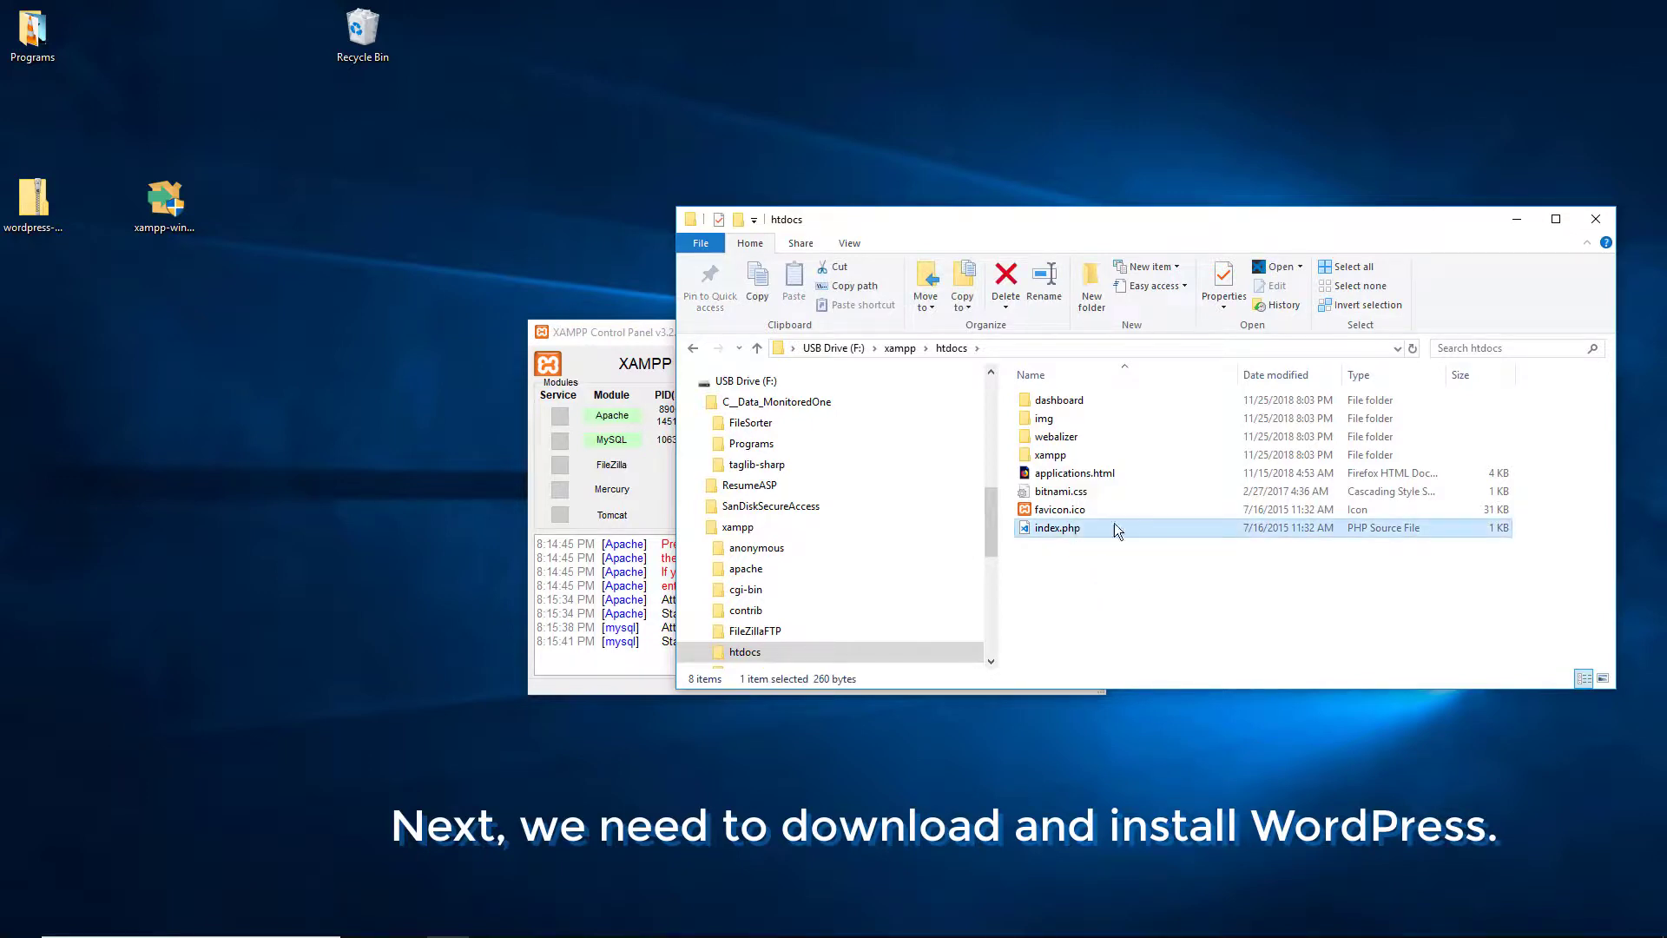
click(1118, 612)
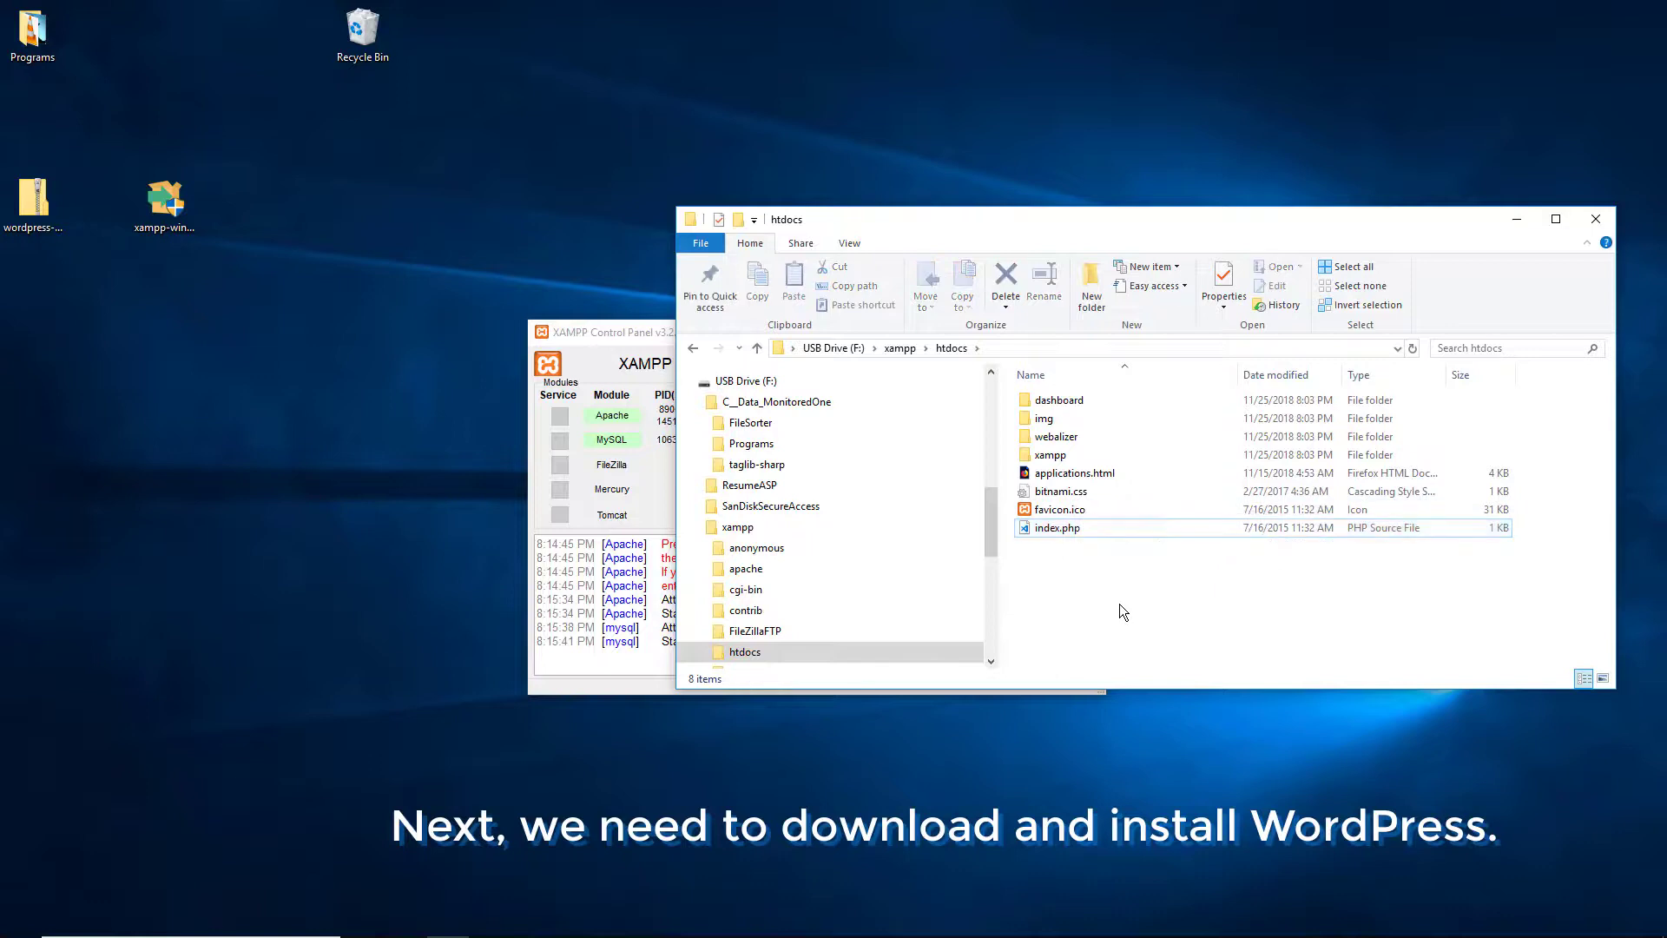
click(639, 339)
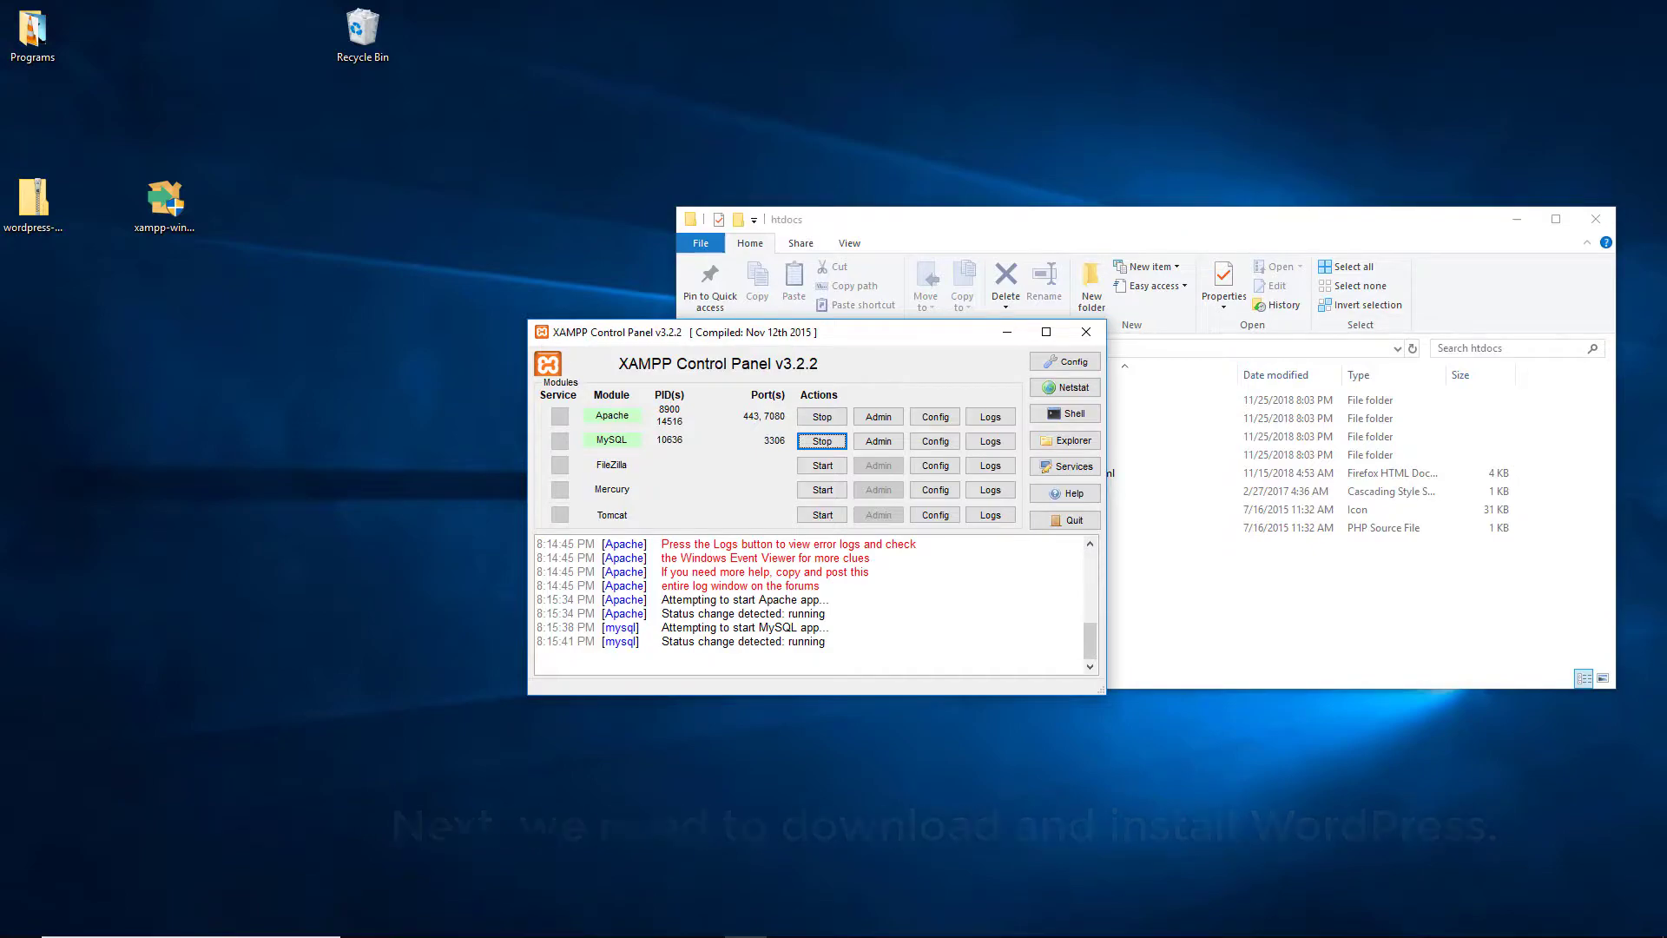
Step: Bring Chrome back on the WordPress.org download tab and select its web address
click(276, 519)
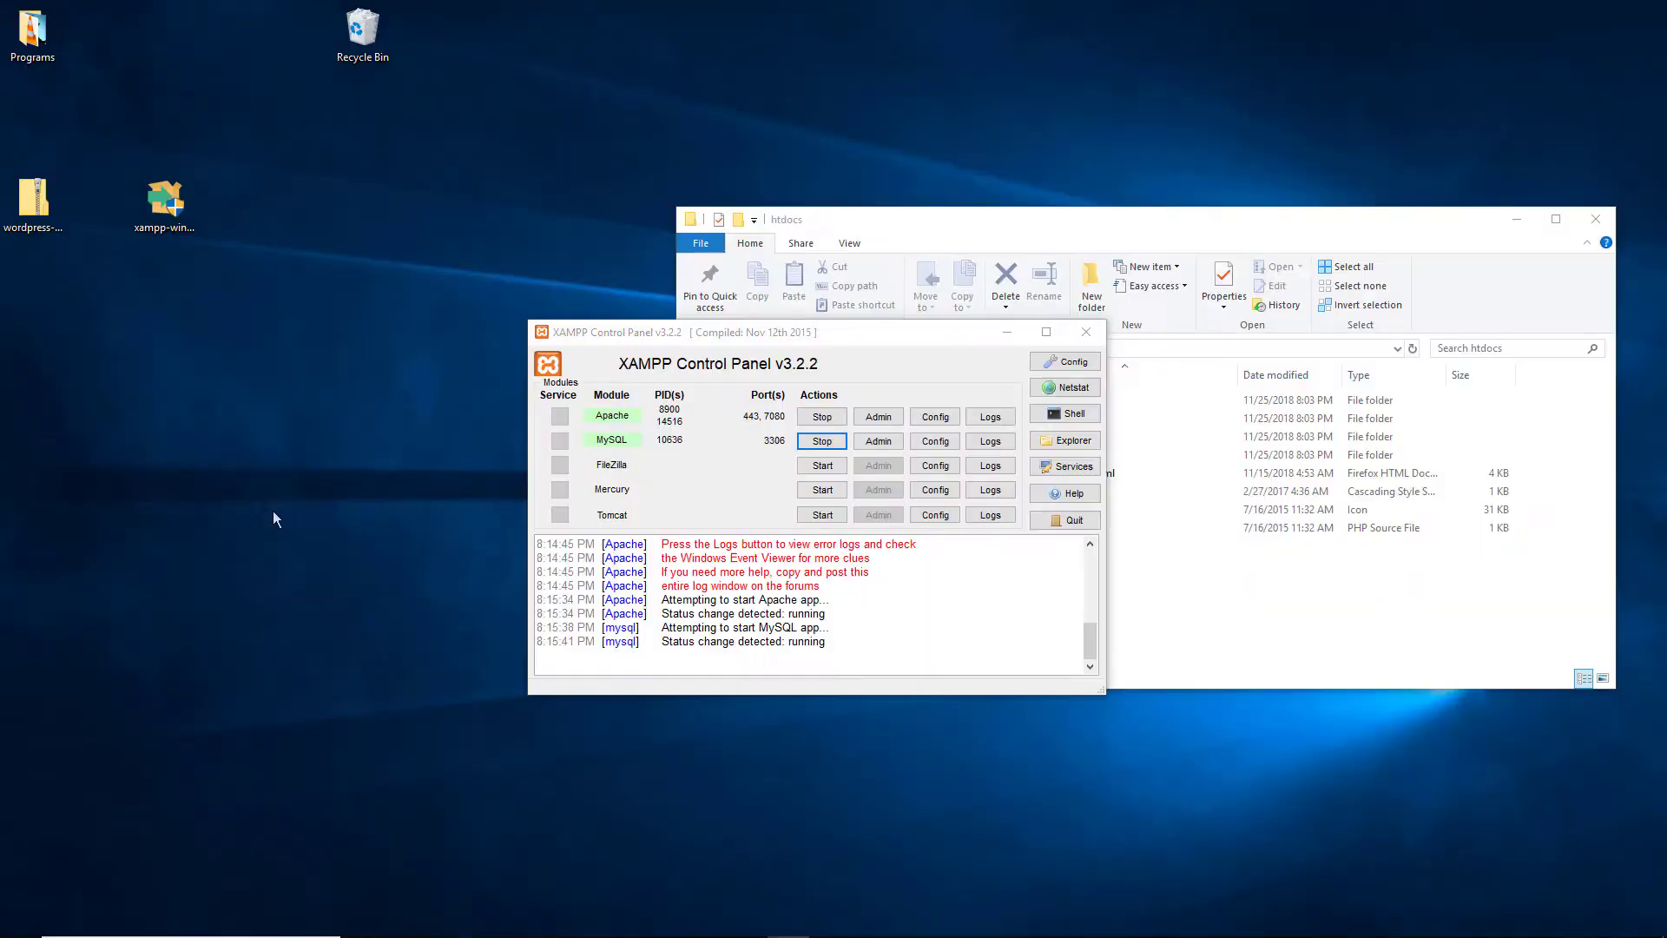
mouse_move(358, 934)
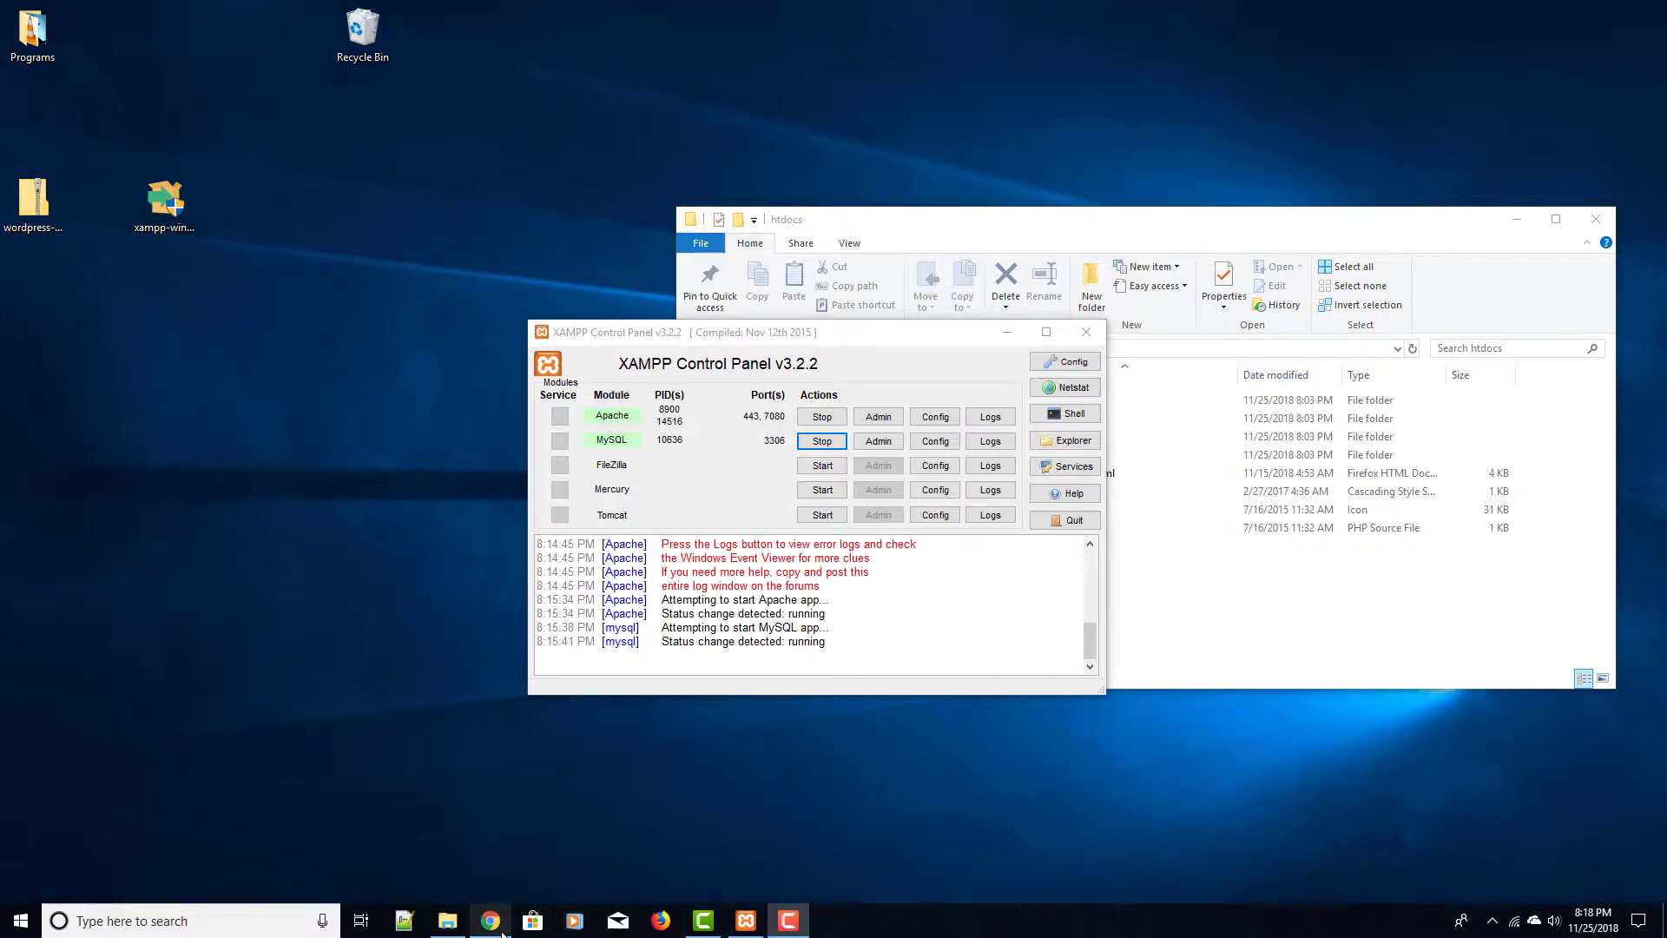
mouse_move(491, 922)
click(503, 864)
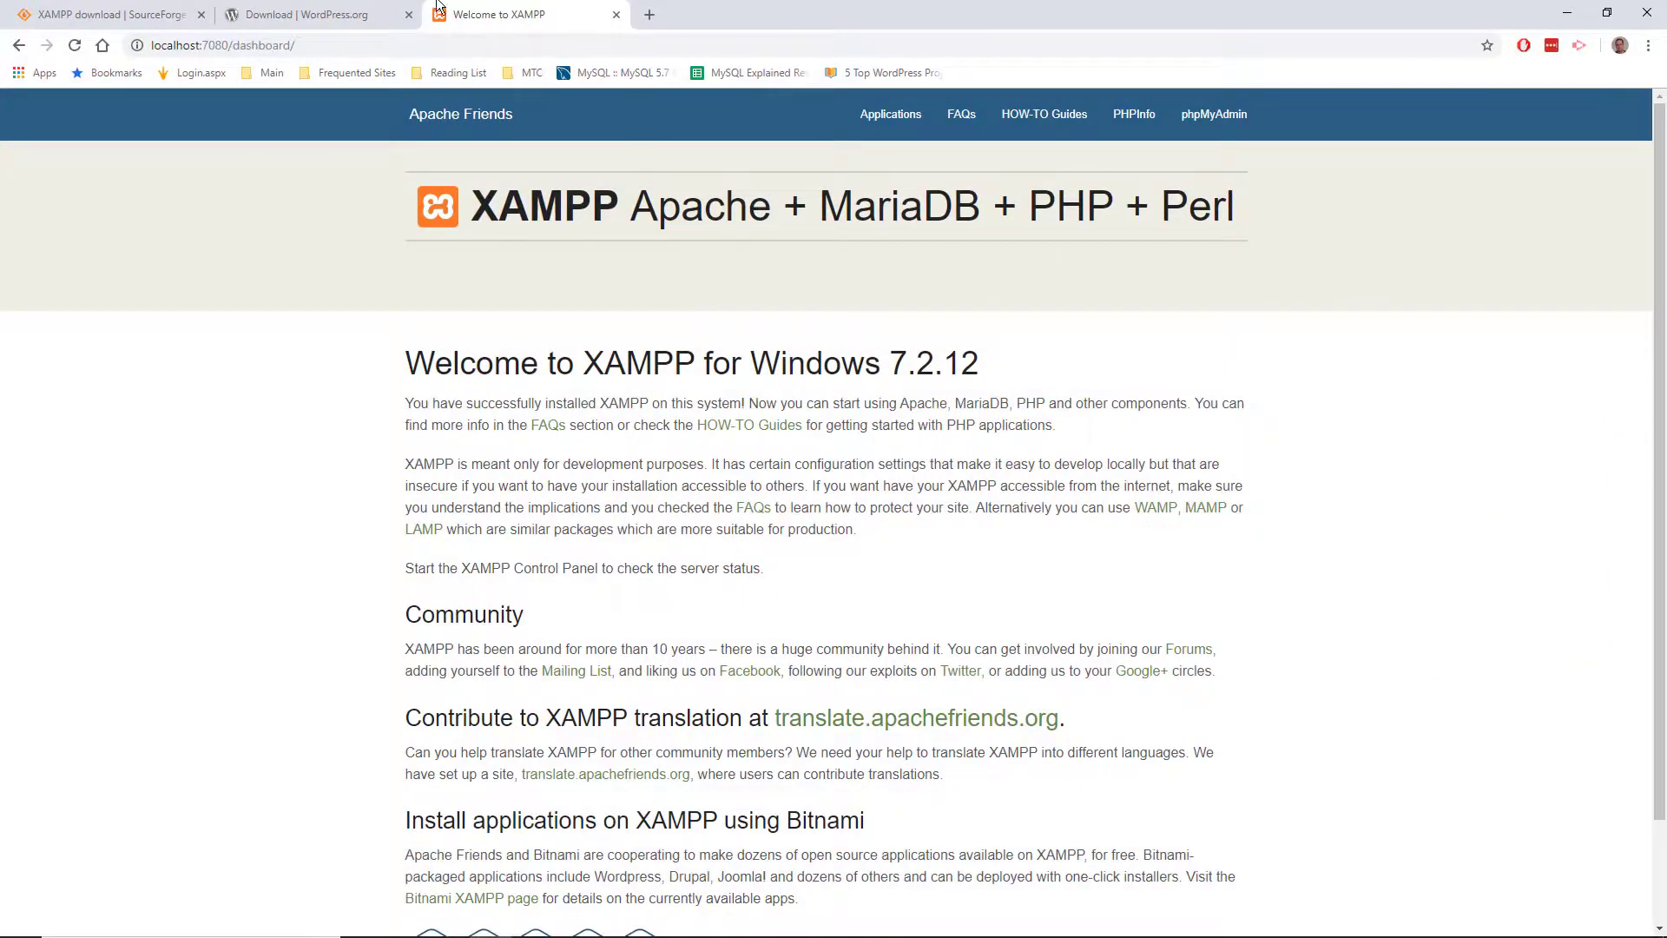
click(300, 14)
click(339, 43)
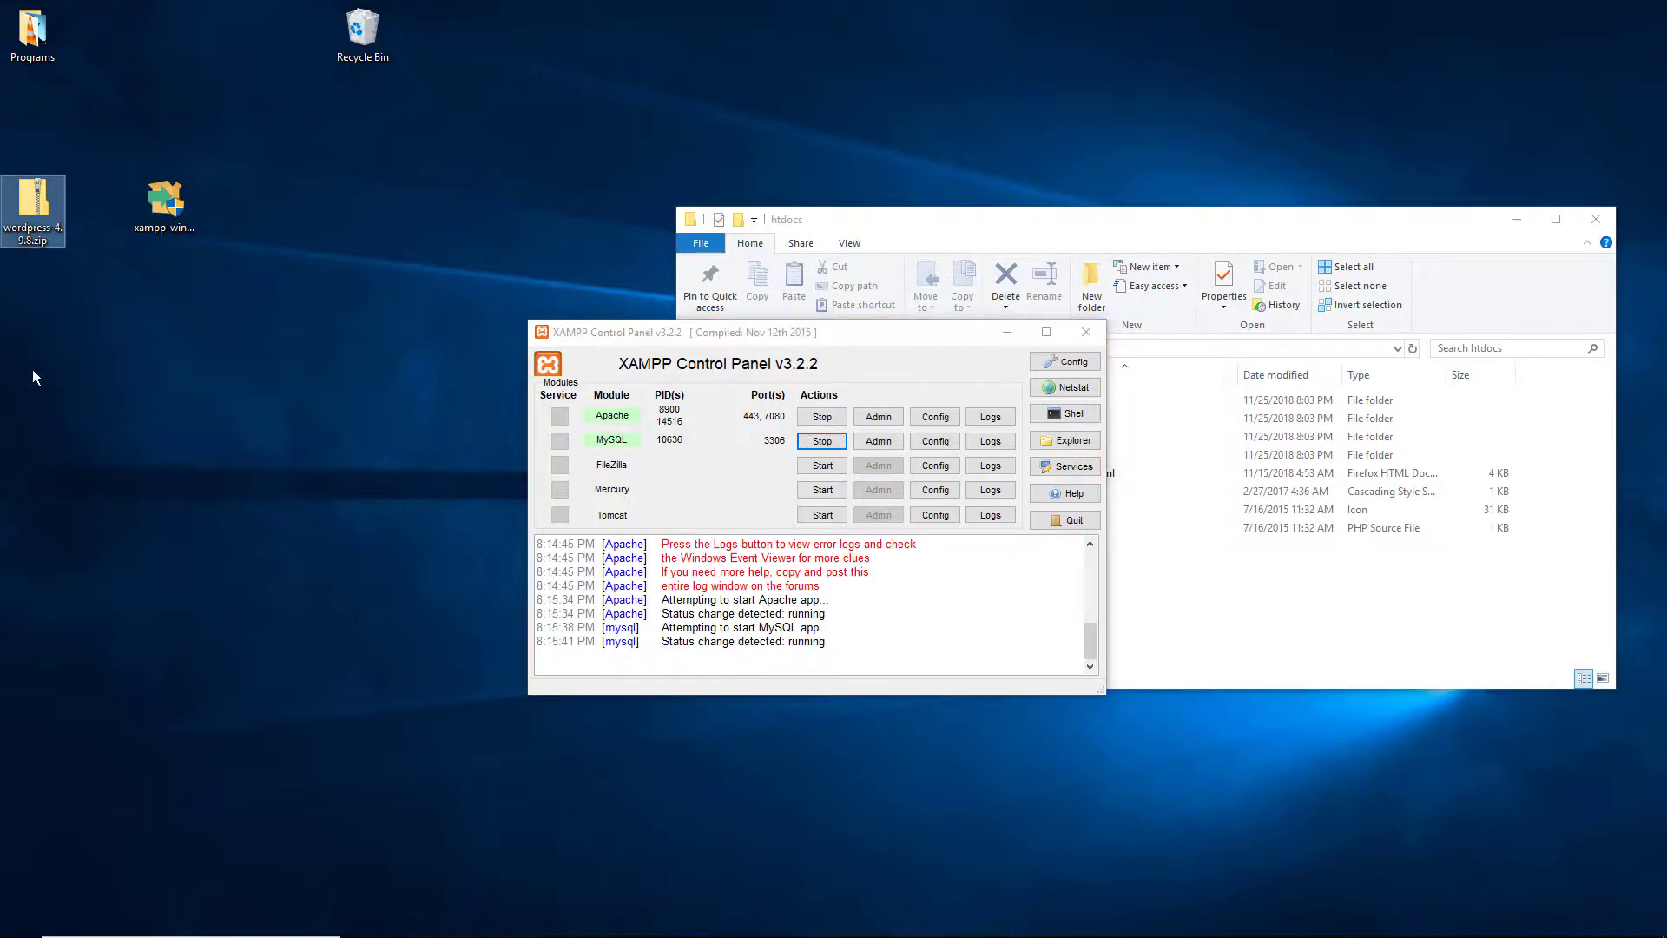
Step: Move wordpress-4.9.8.zip toward the middle of the desktop and close the XAMPP Control Panel
click(33, 204)
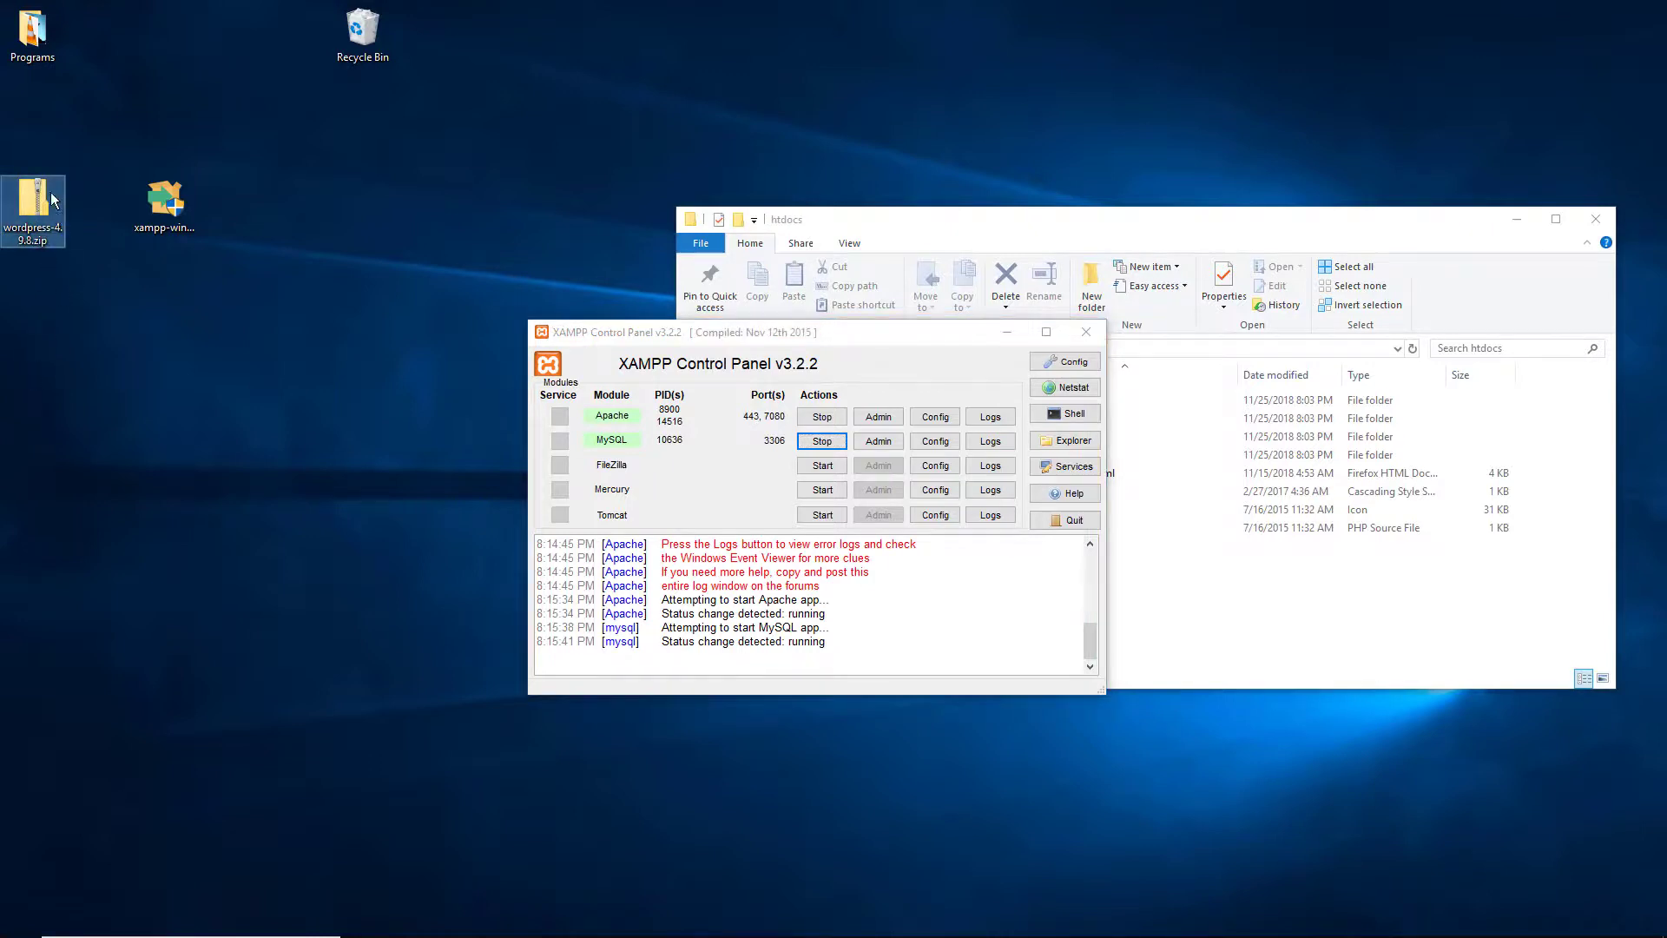
drag(52, 198, 253, 397)
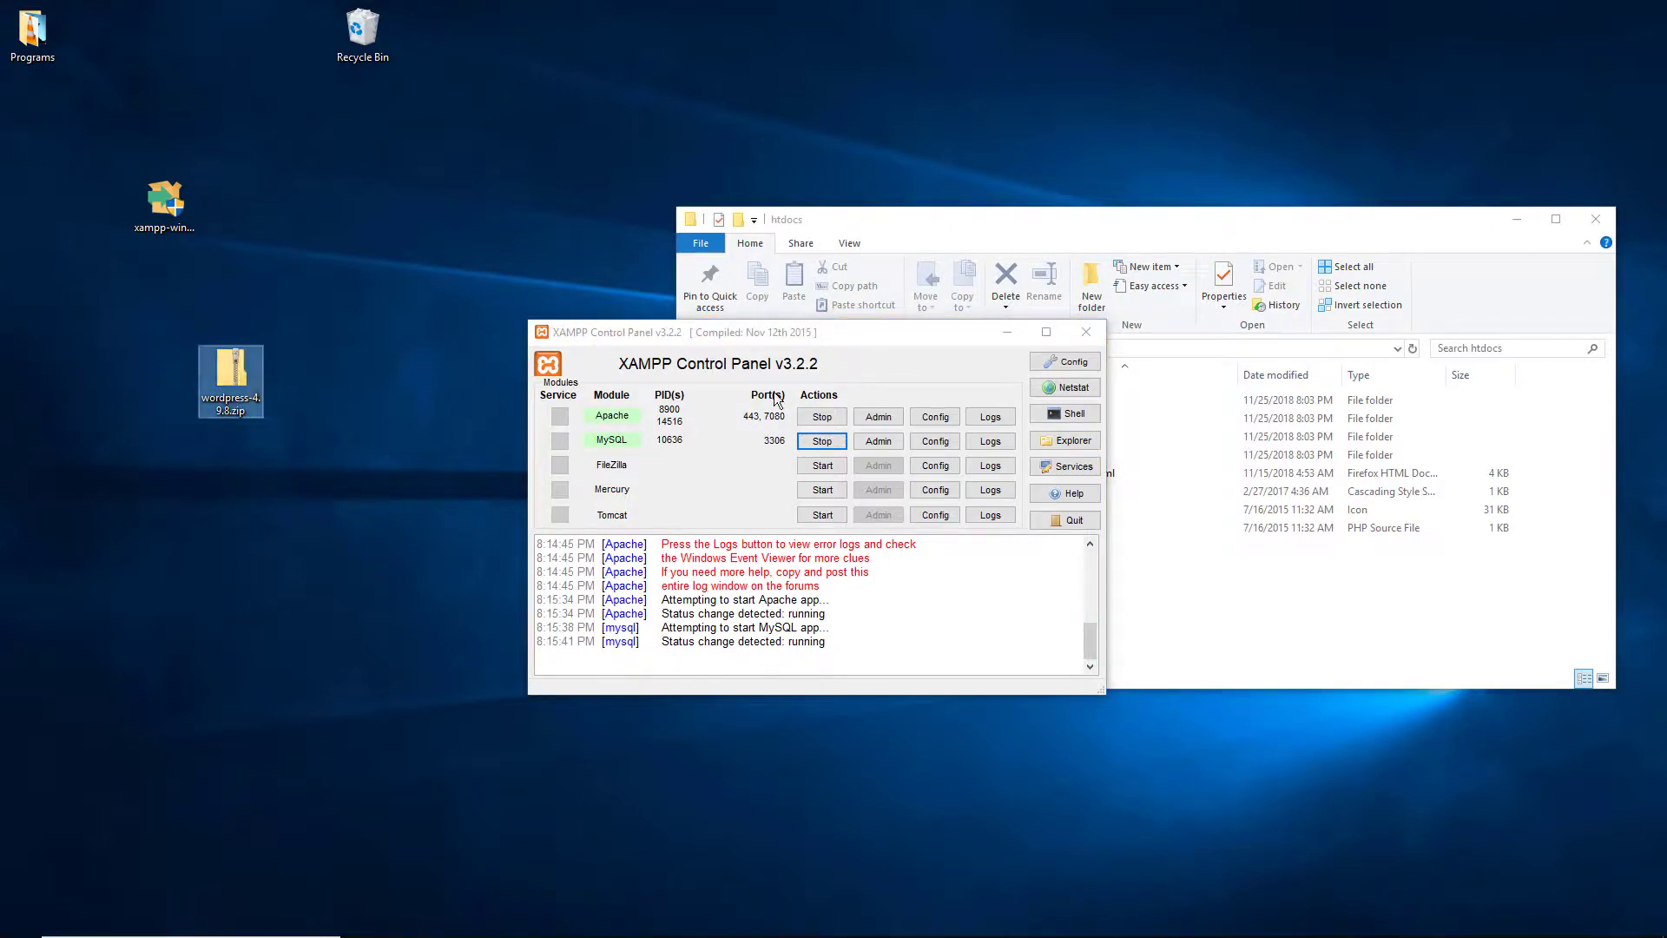
click(1085, 332)
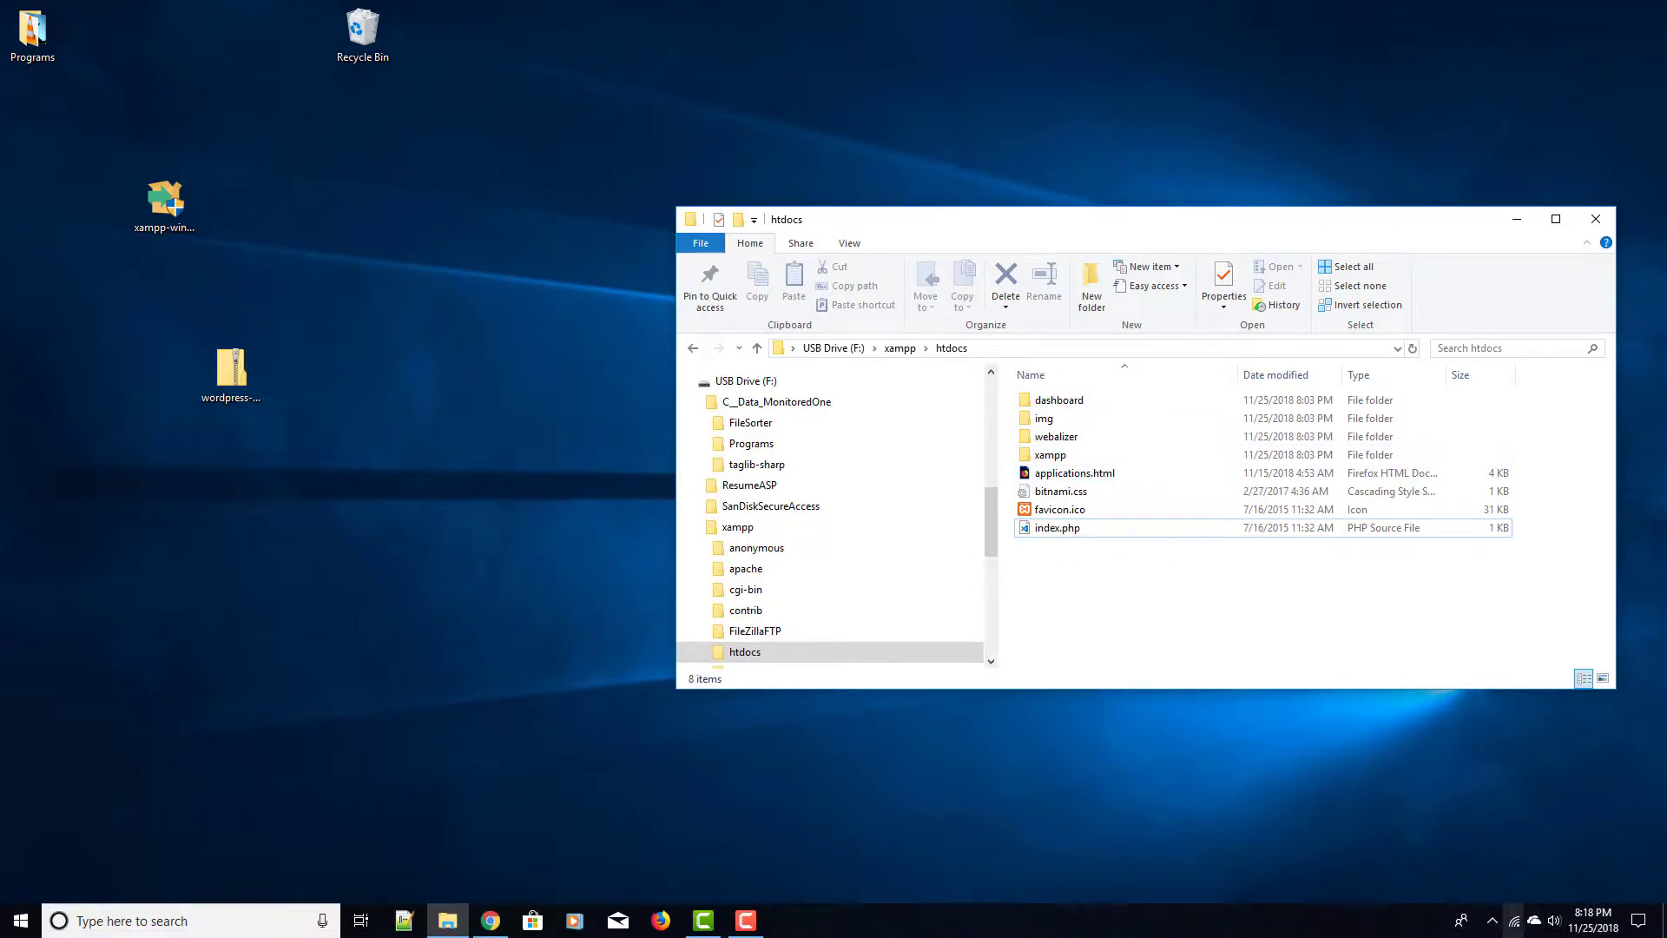
Step: Reopen XAMPP Control Panel from the tray overflow and close it again
click(1491, 921)
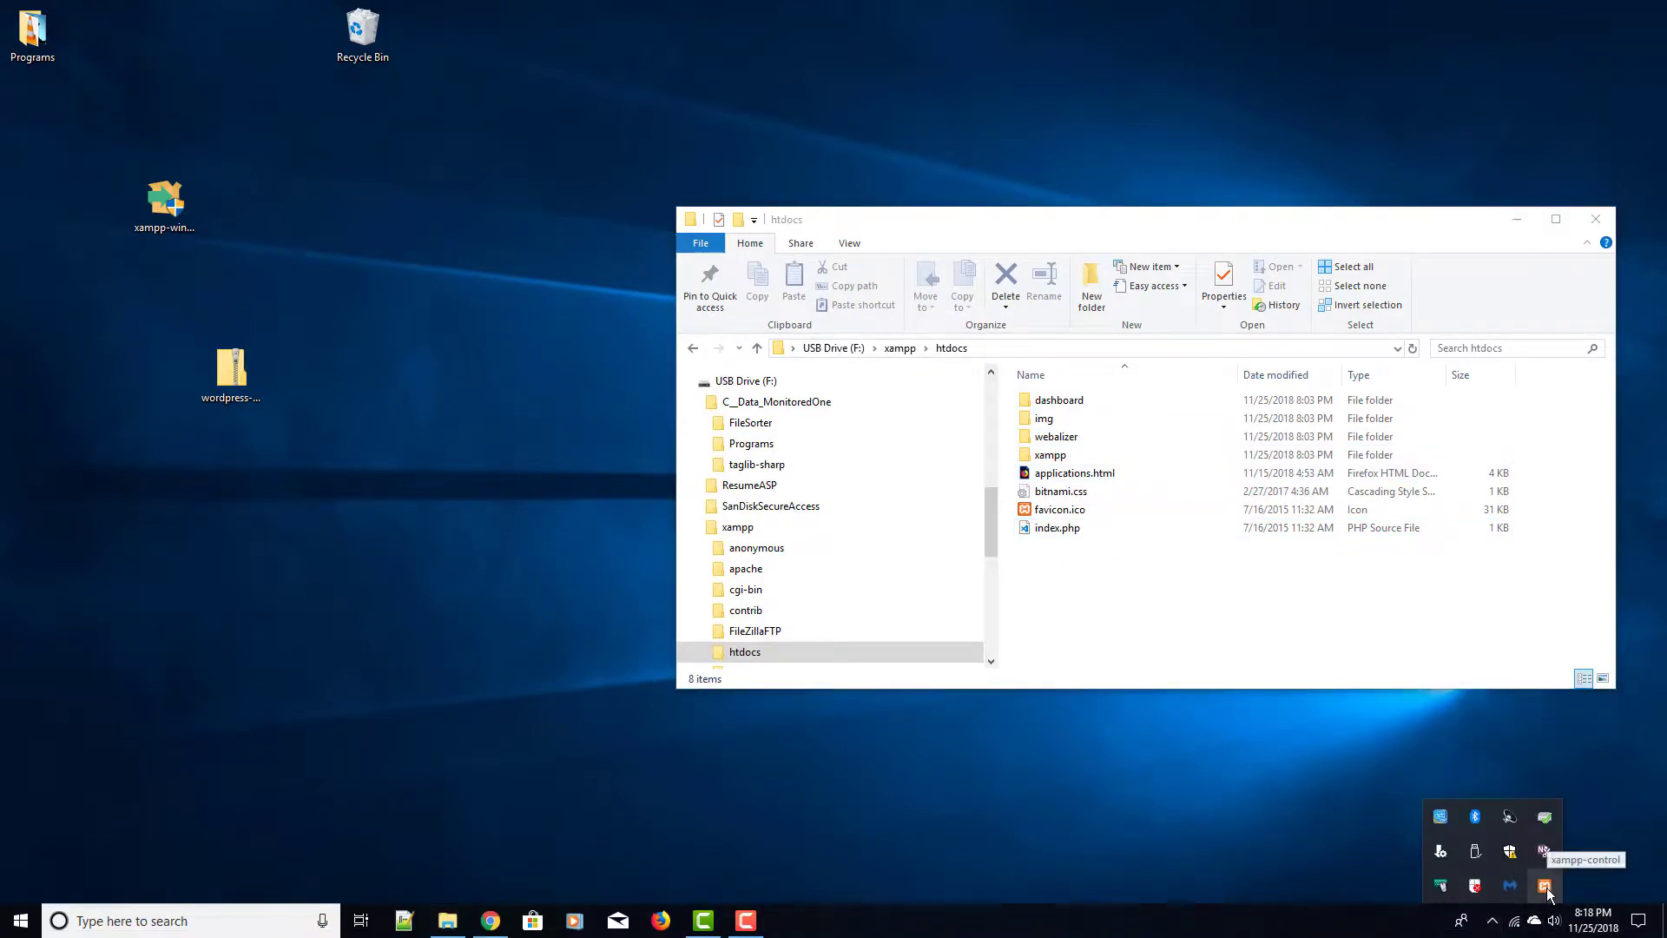
click(1545, 886)
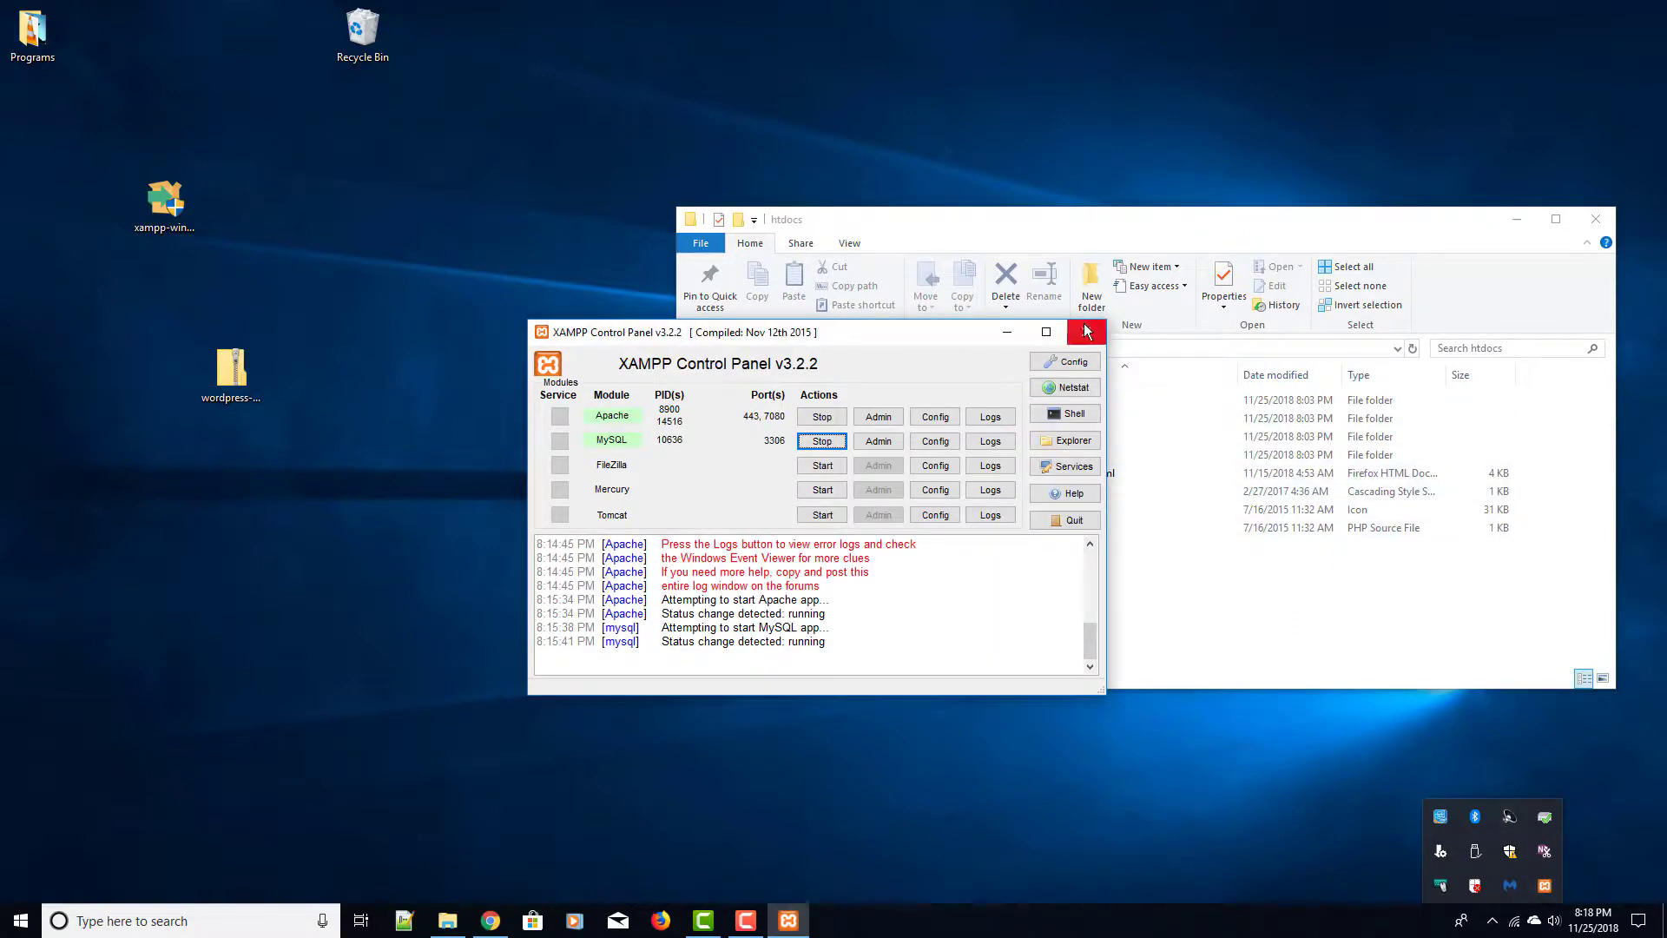
click(1086, 331)
click(1264, 820)
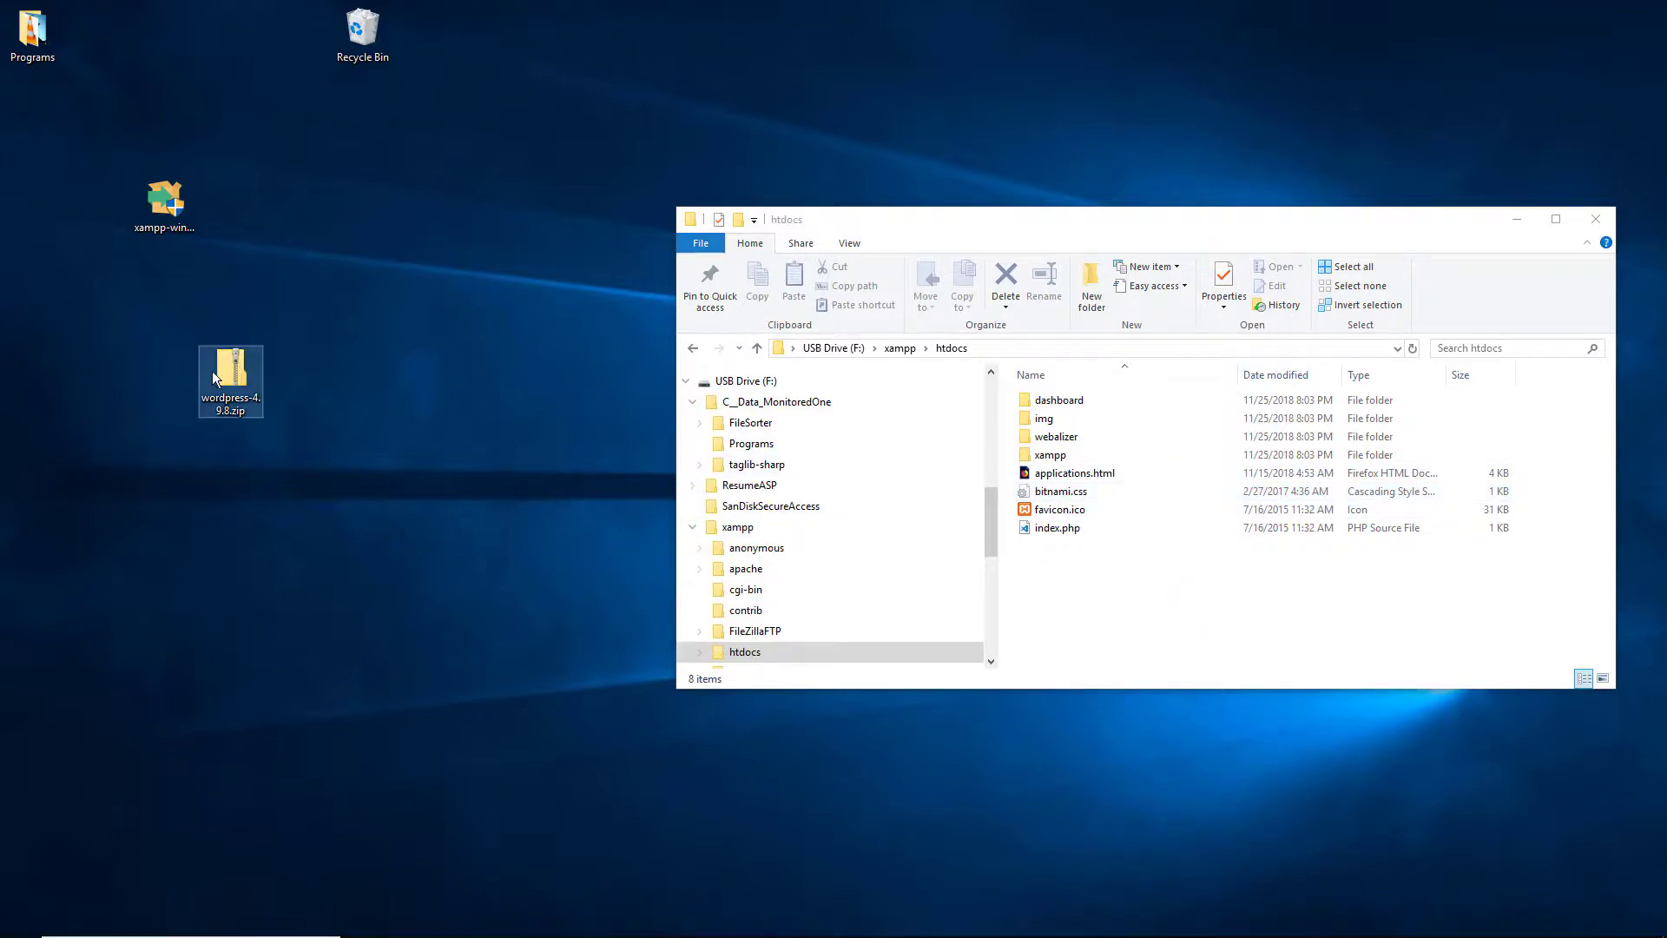
Step: Open wordpress-4.9.8.zip and arrange its window so the htdocs window also shows
double_click(236, 348)
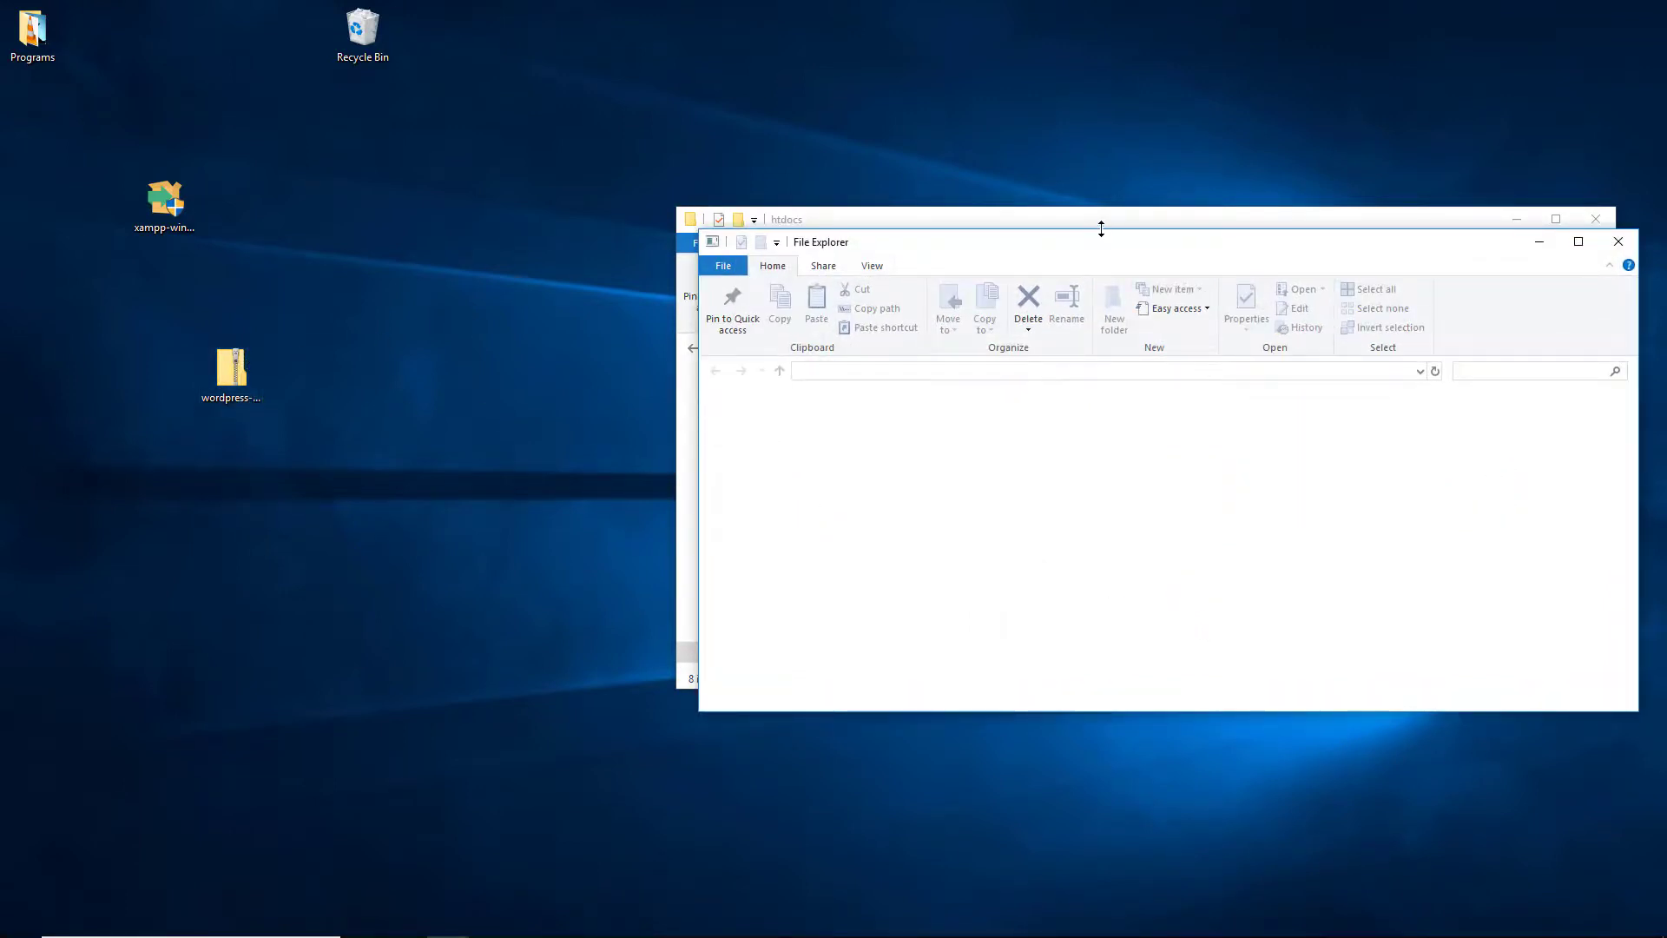
drag(1046, 245, 430, 258)
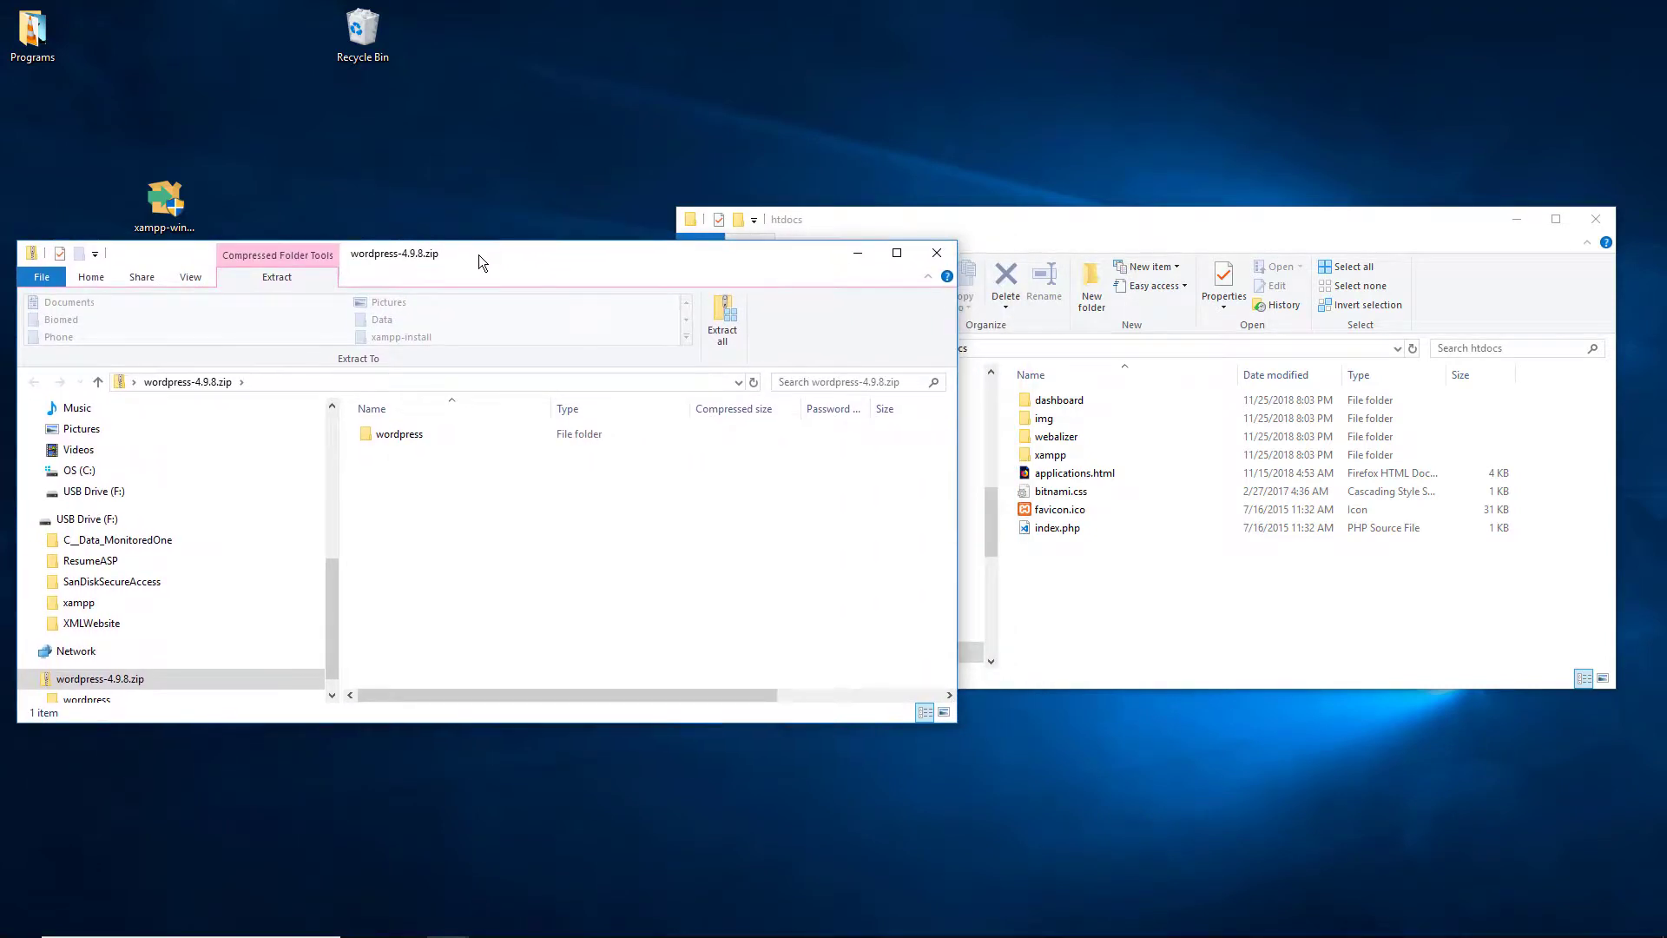
click(406, 438)
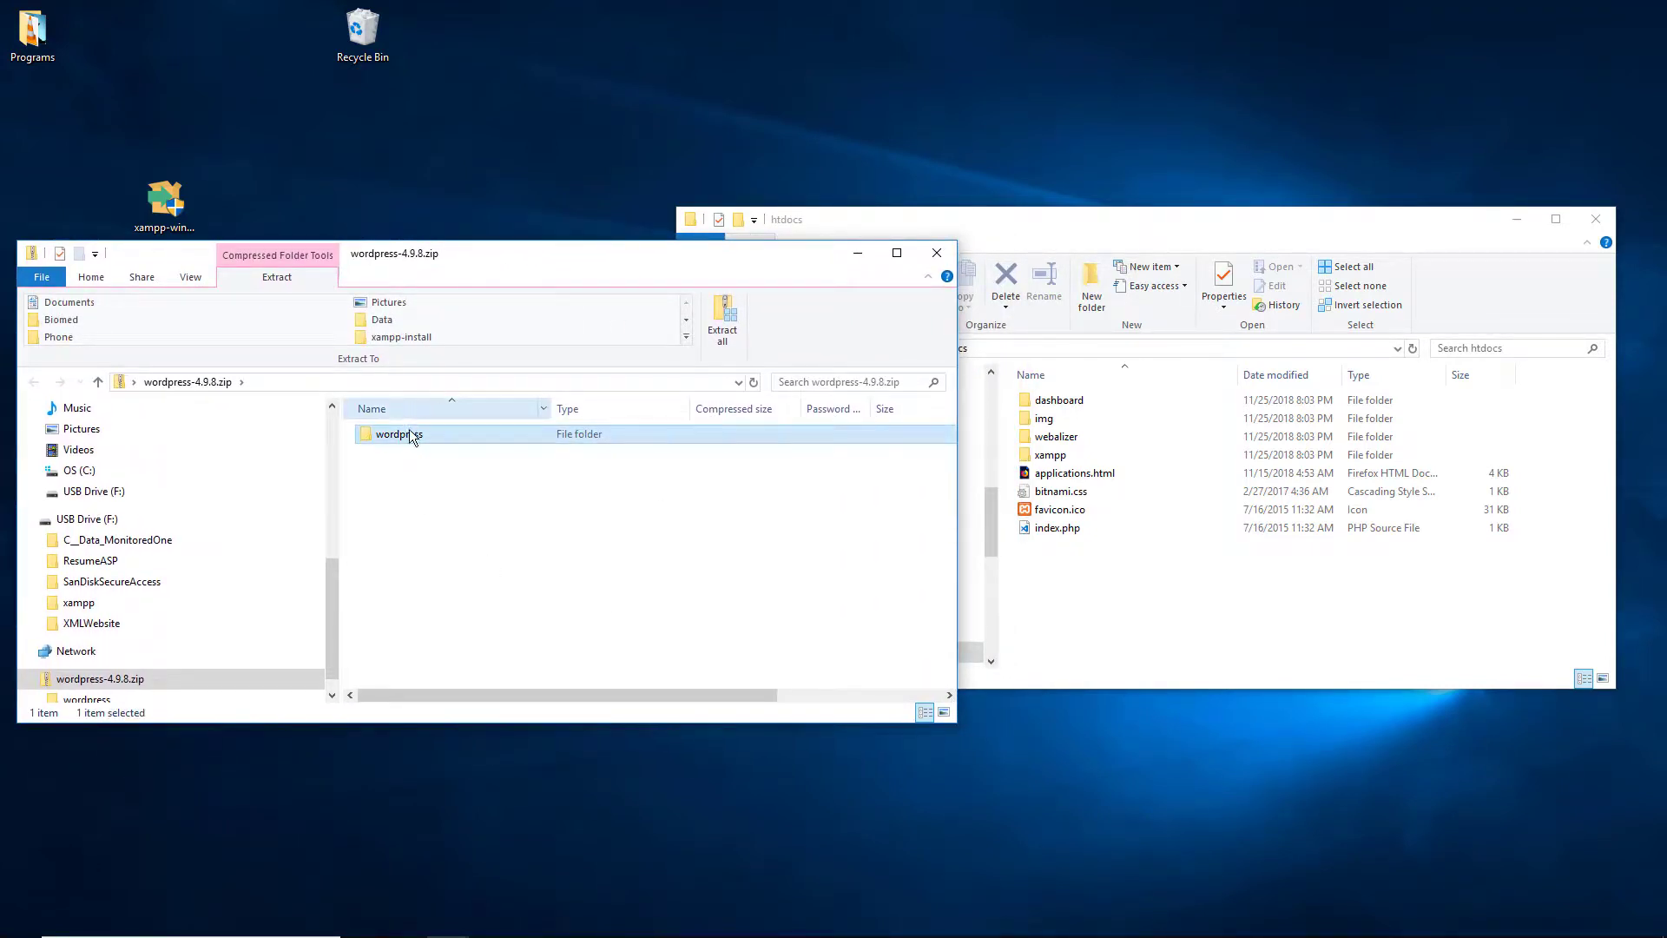
drag(500, 261, 524, 423)
Step: Drag the wordpress folder from the zip into F:\xampp\htdocs
click(1147, 608)
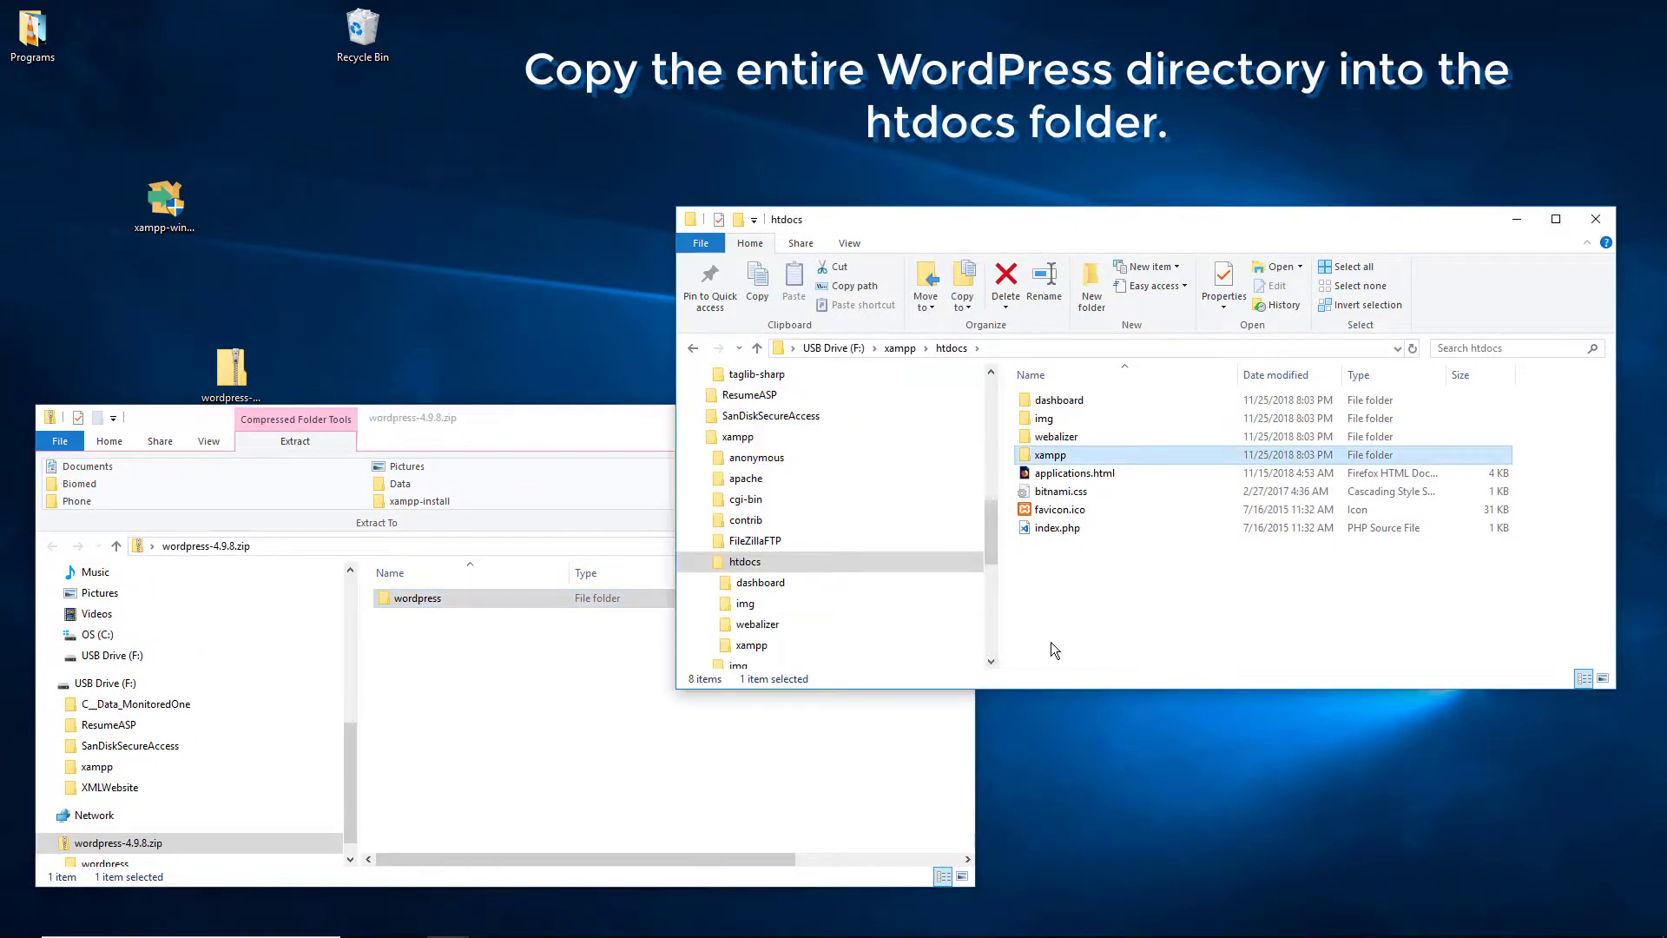
click(1041, 345)
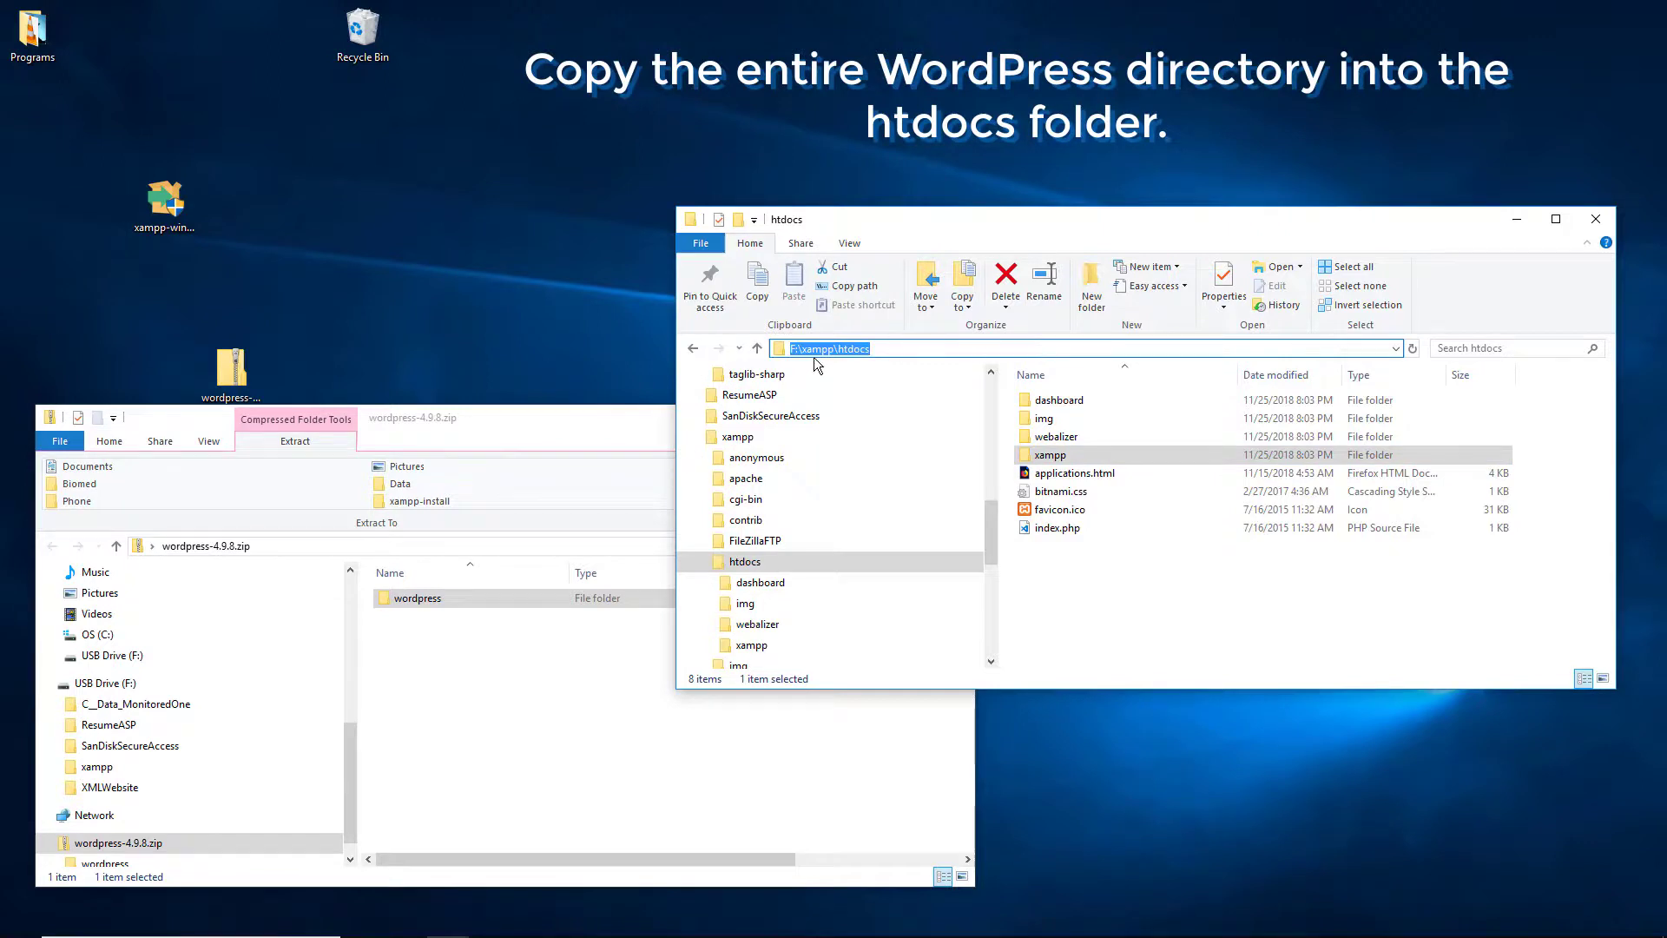
click(1154, 563)
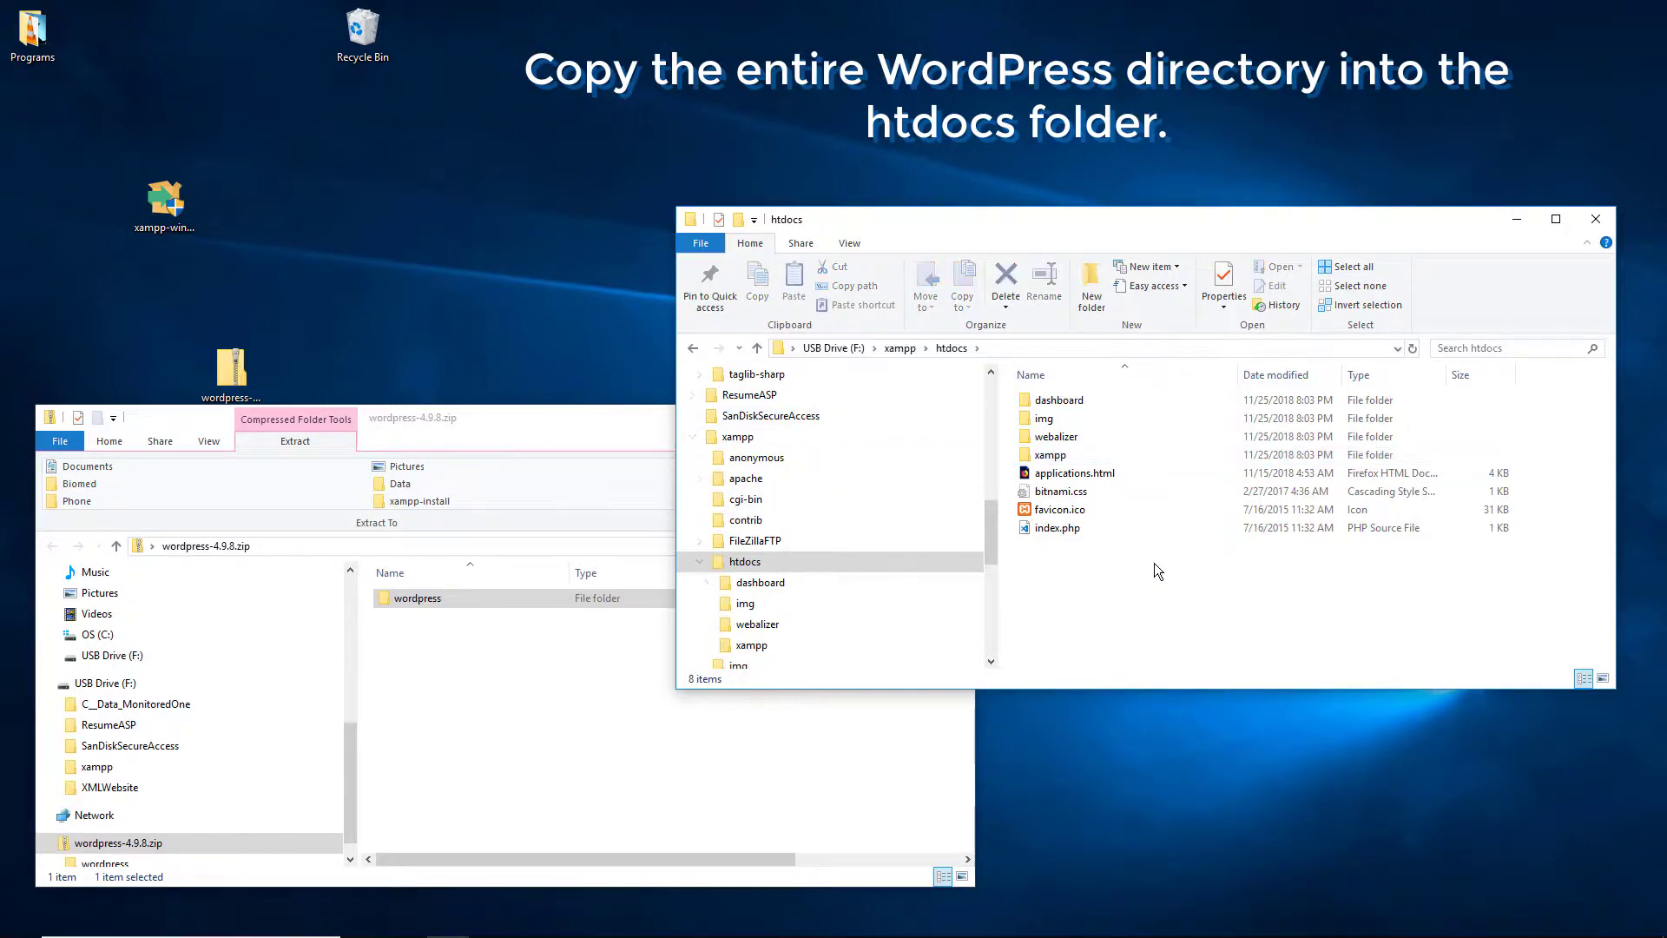
click(441, 603)
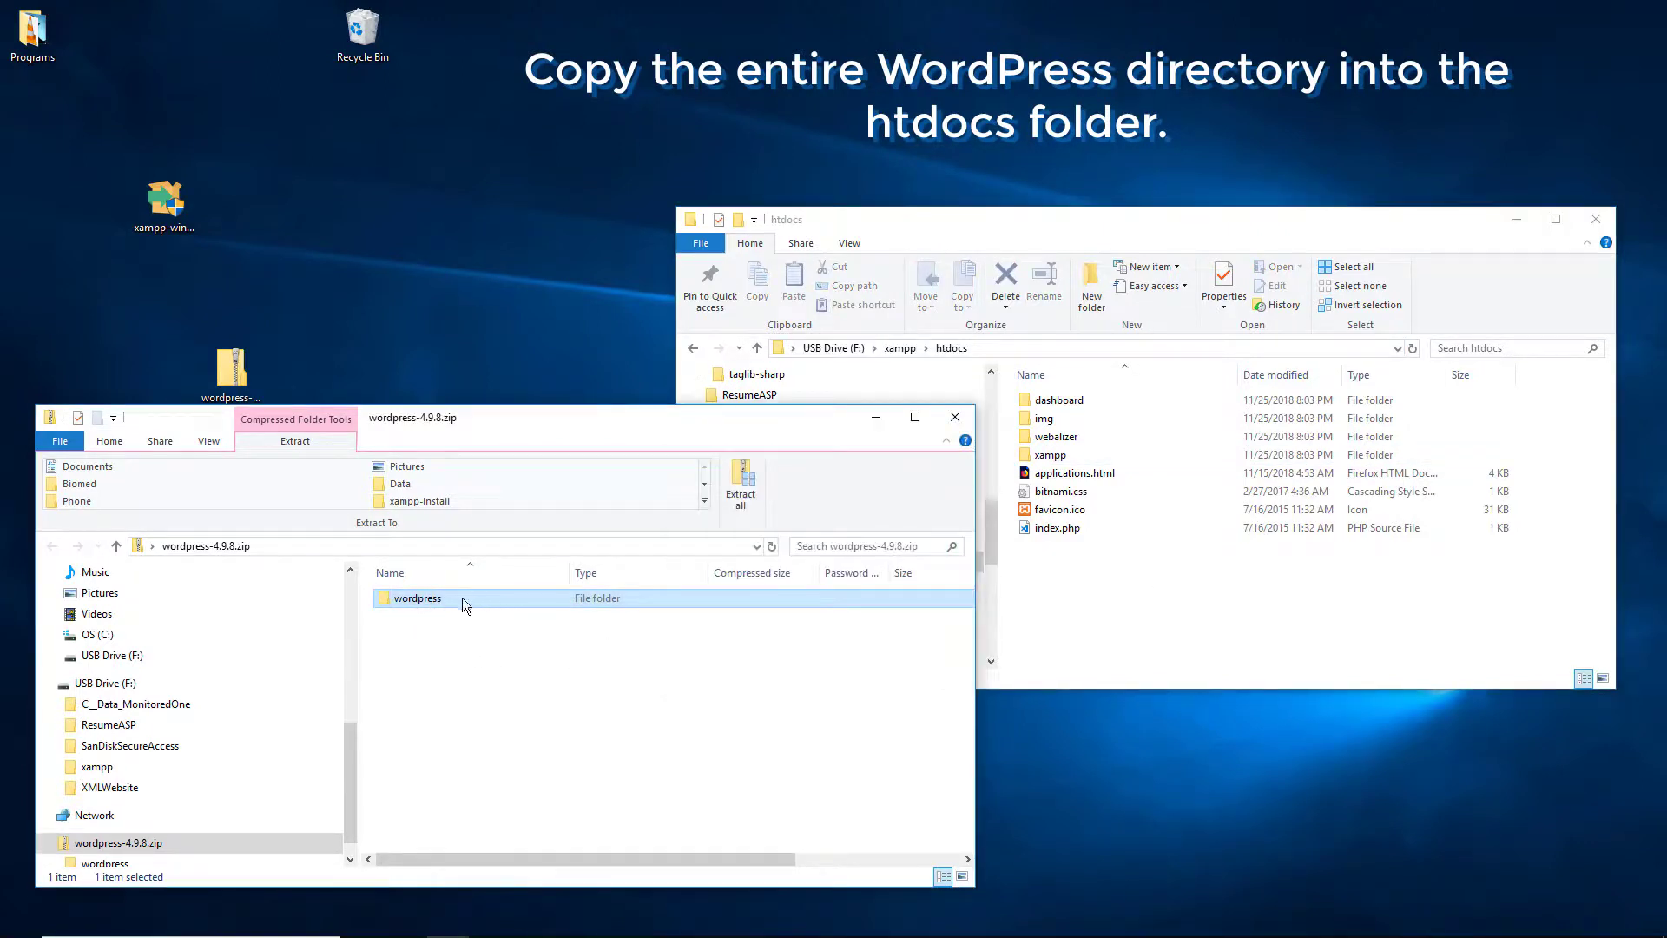
drag(446, 611, 1257, 642)
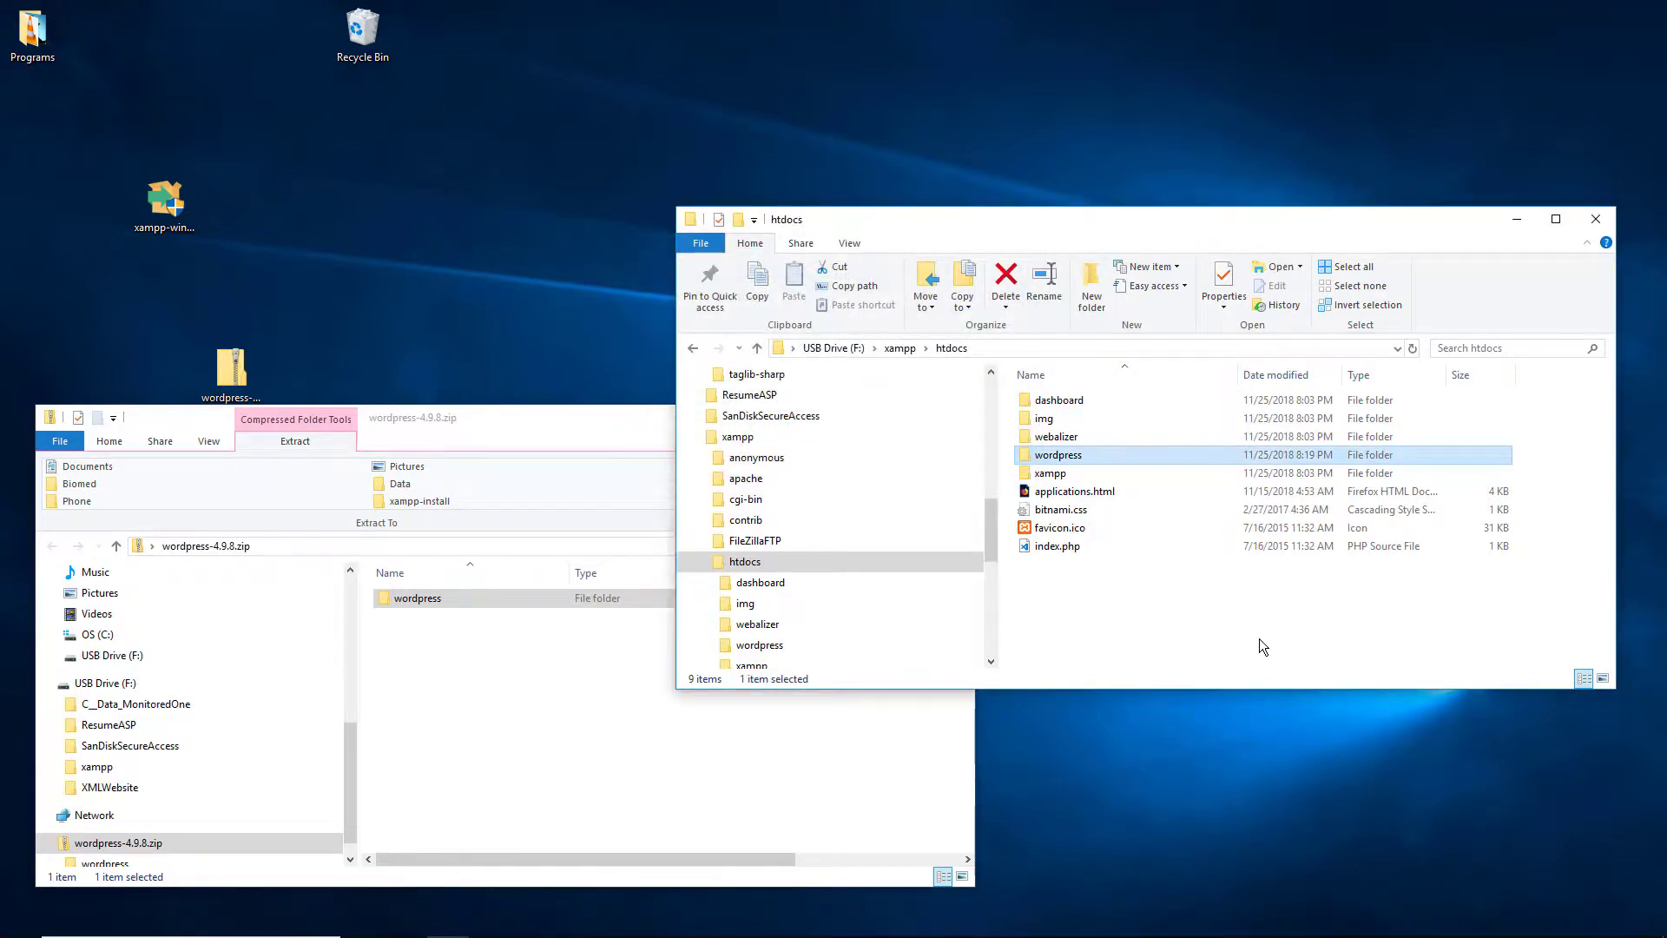
Step: Open htdocs\wordpress, scroll to the end and select wp-config-sample.php
click(1261, 638)
click(1090, 455)
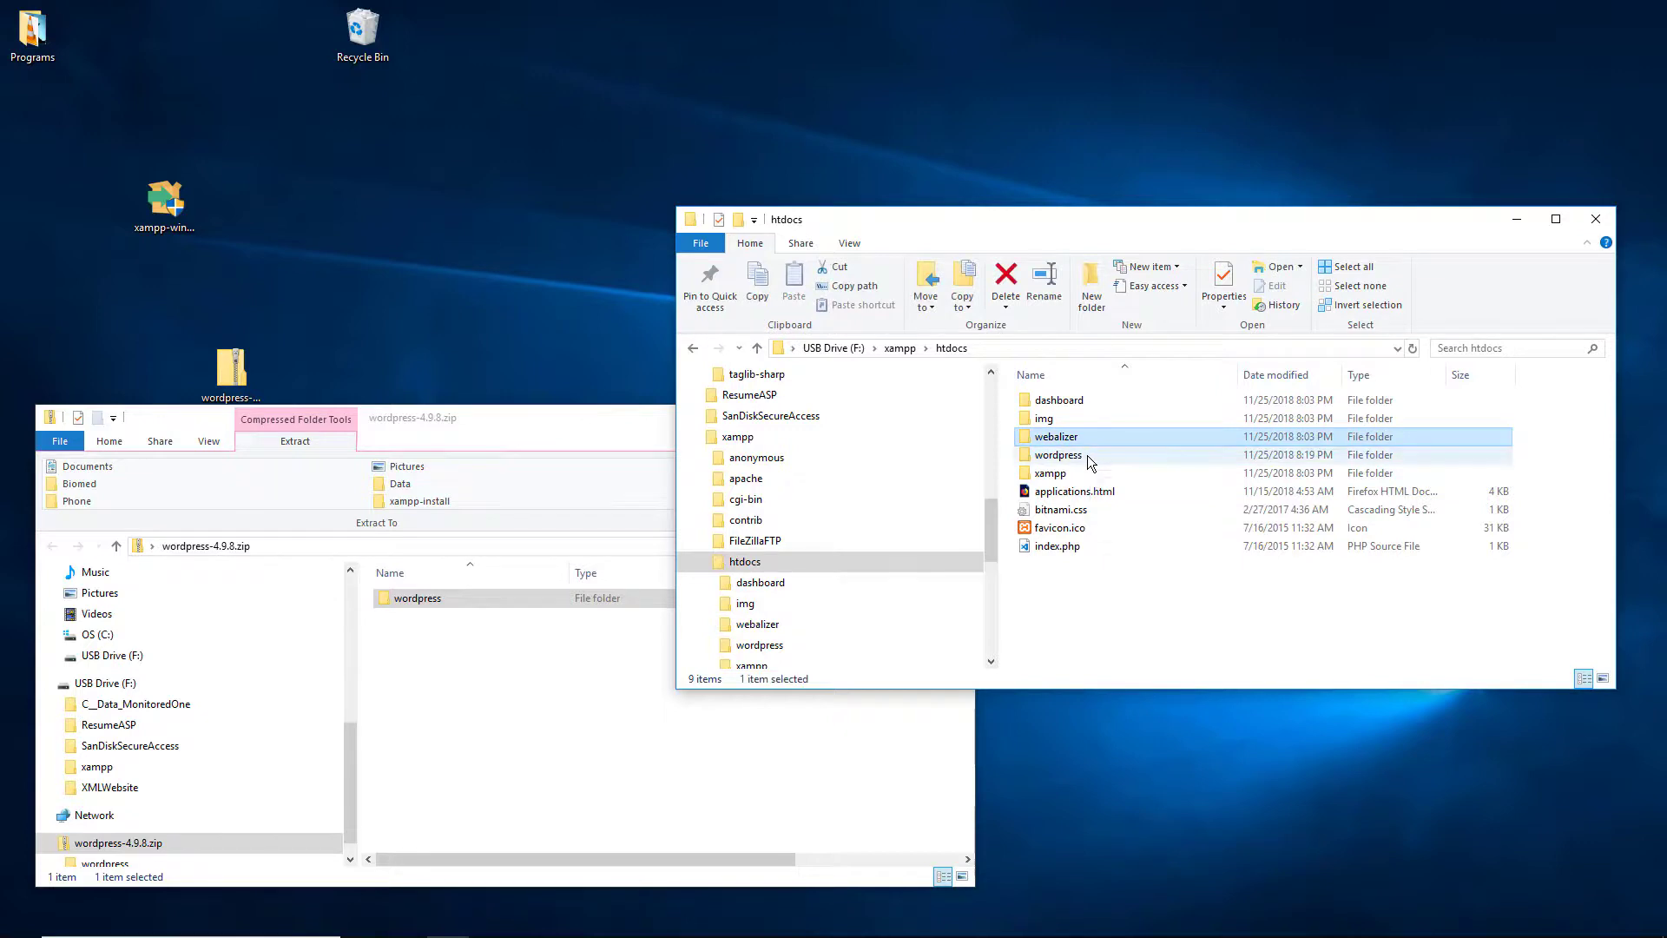
double_click(1107, 455)
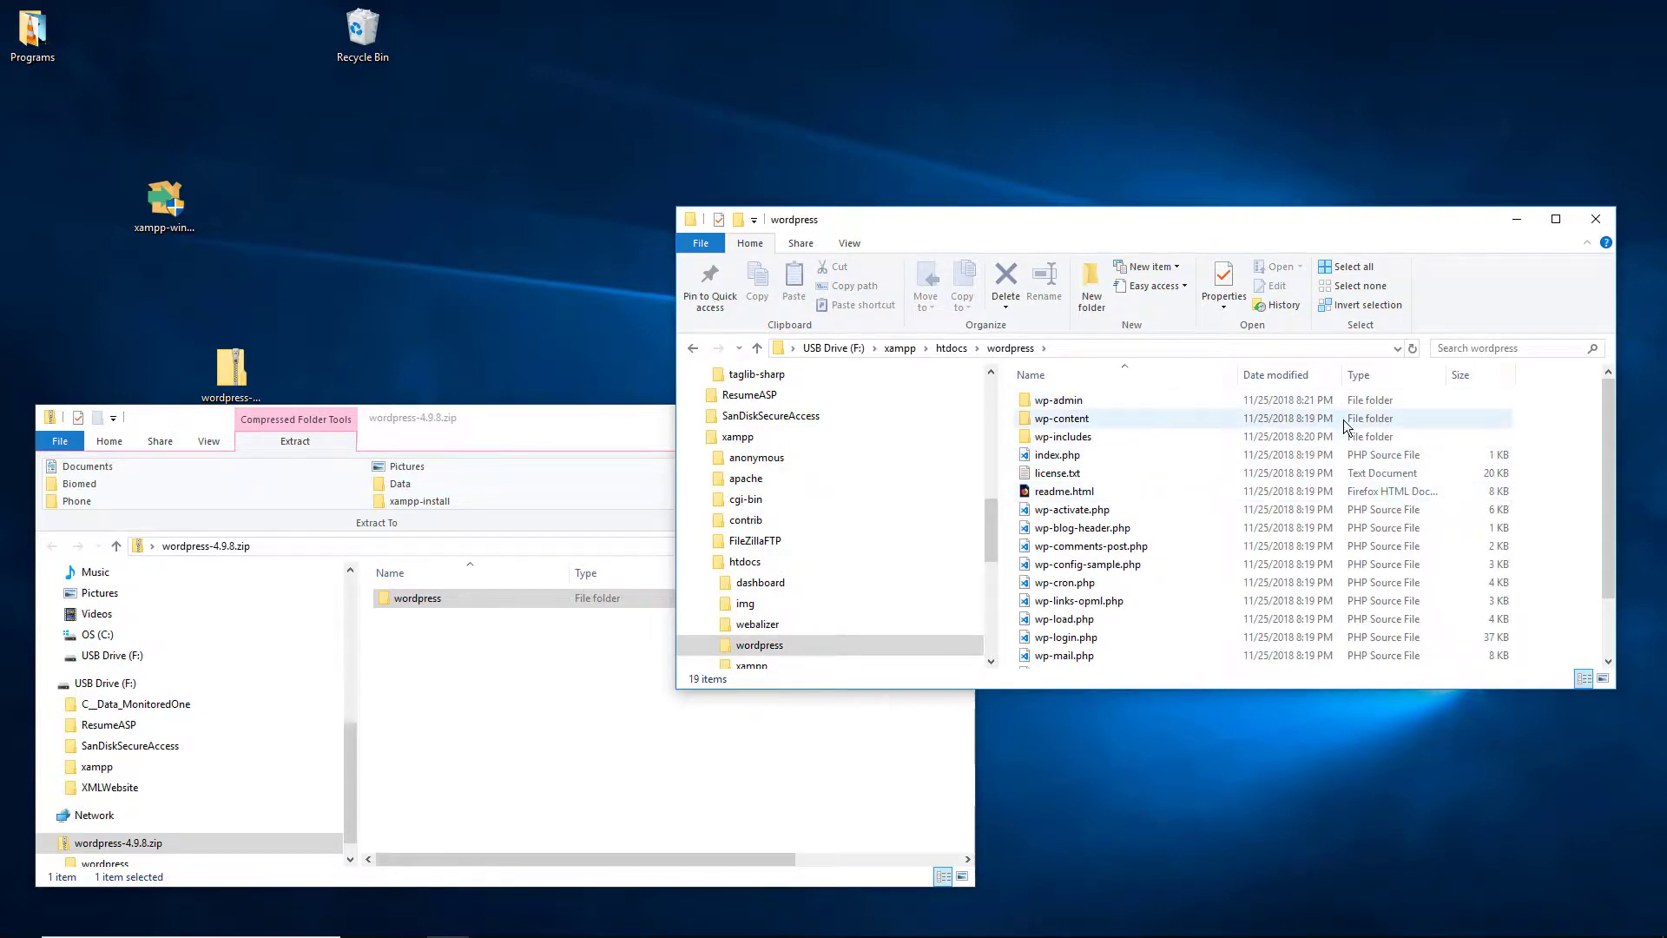
scroll(1354, 477, down, 2)
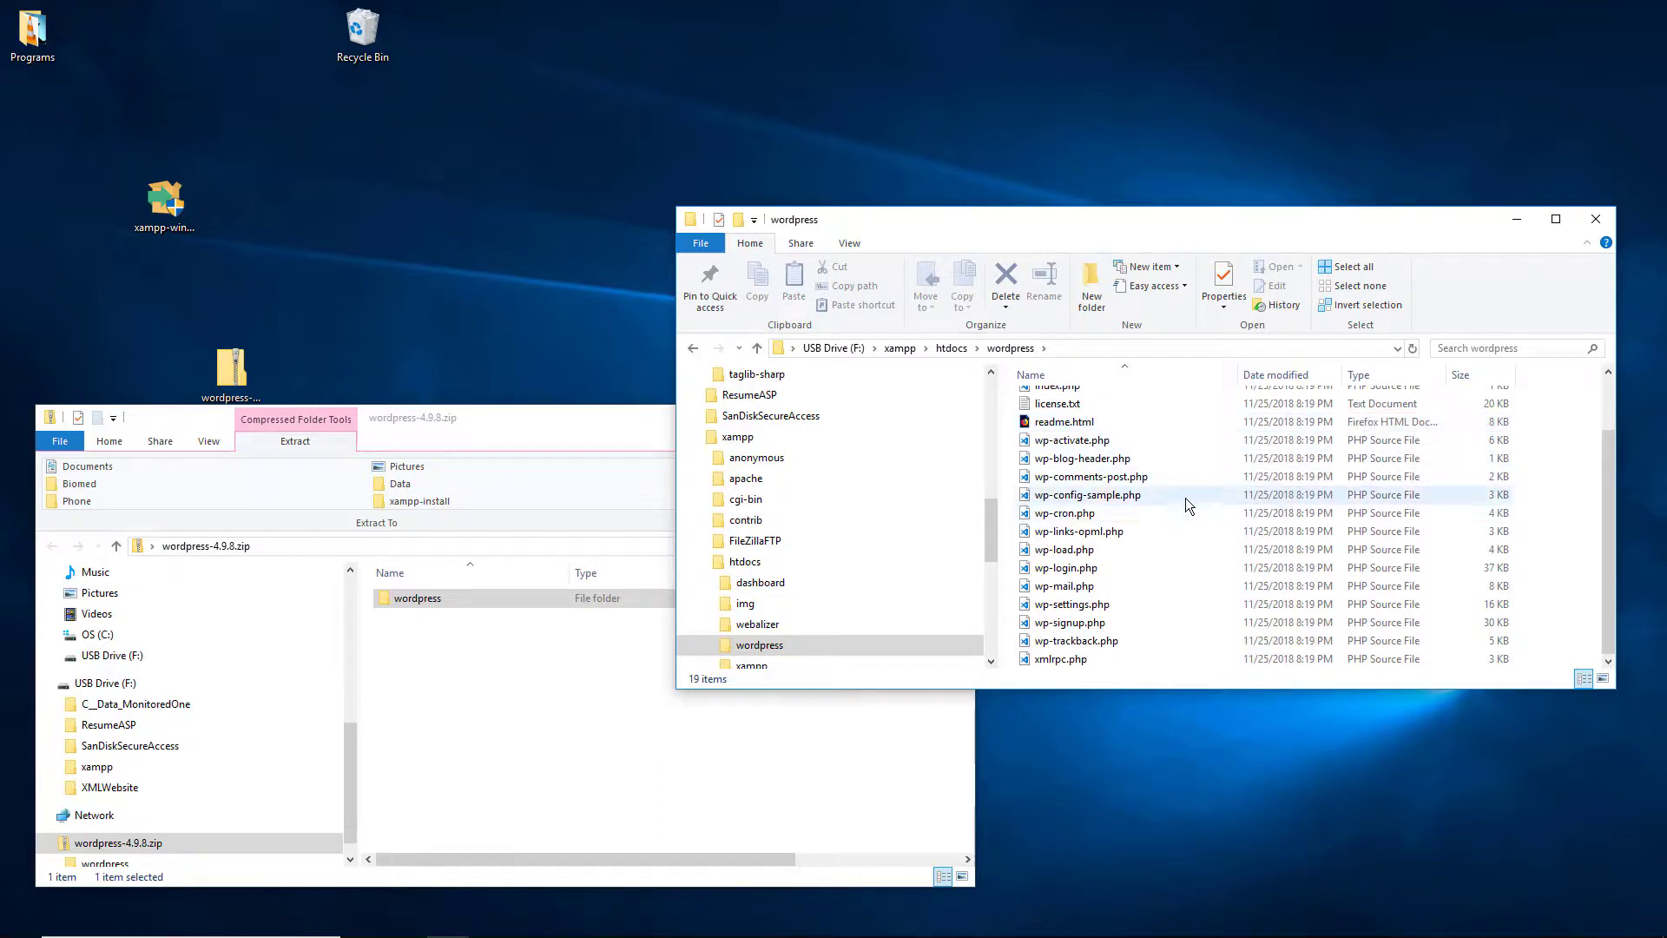
click(1100, 501)
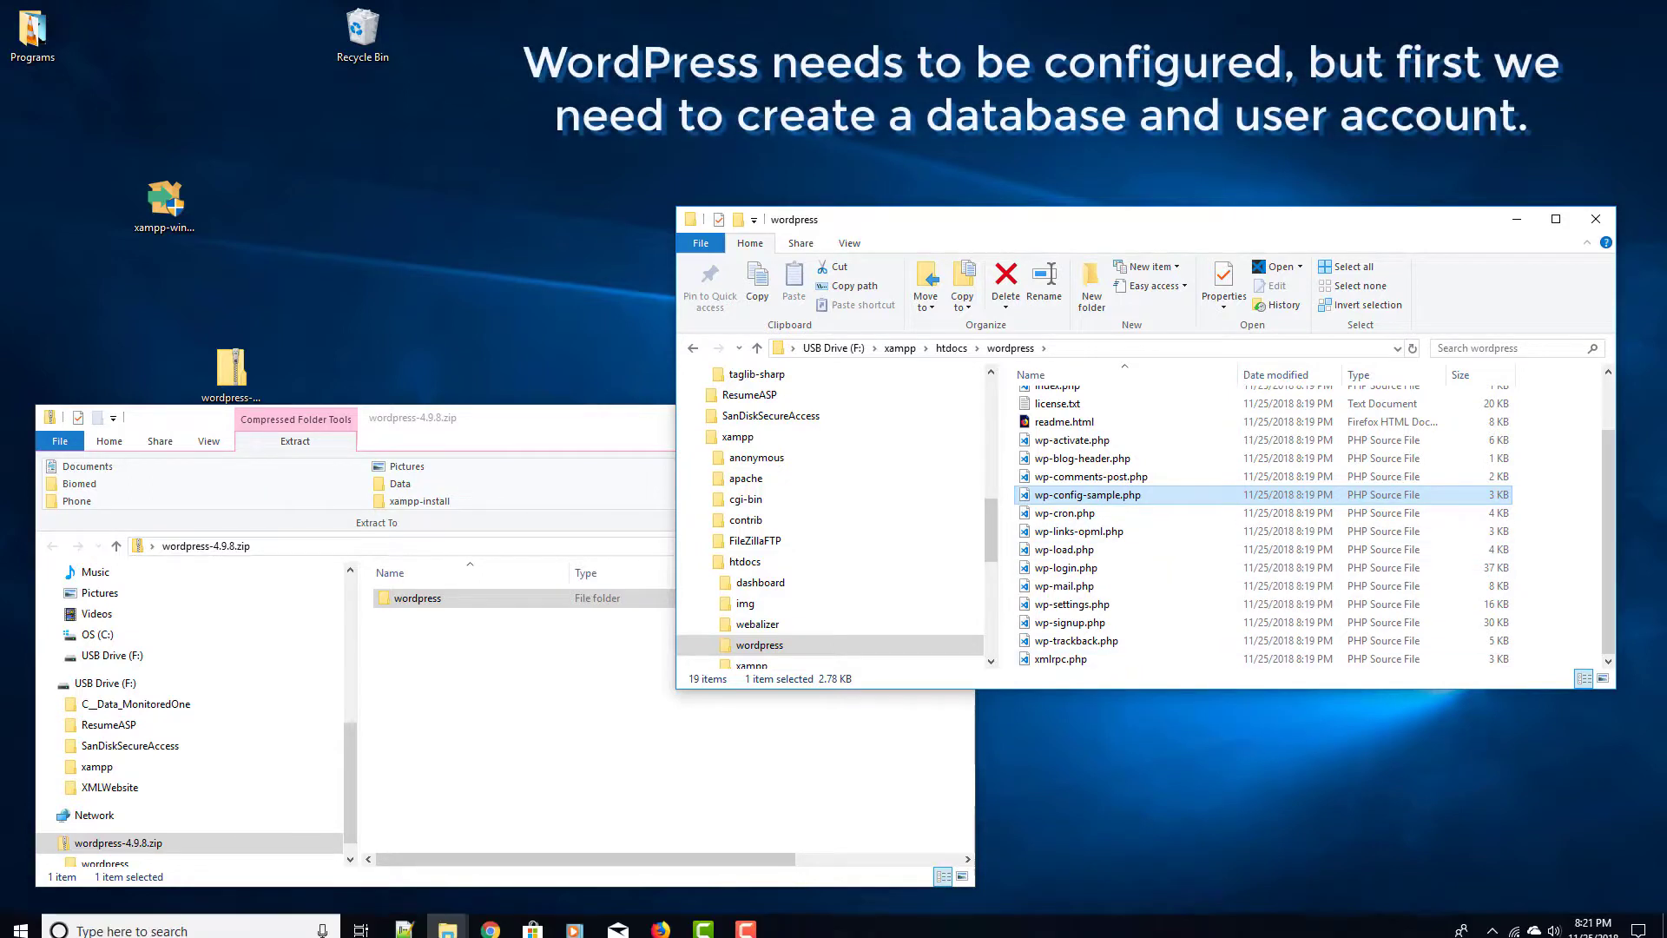
Step: Launch XAMPP Control Panel from the tray and use MySQL's Admin button to open phpMyAdmin
click(1494, 926)
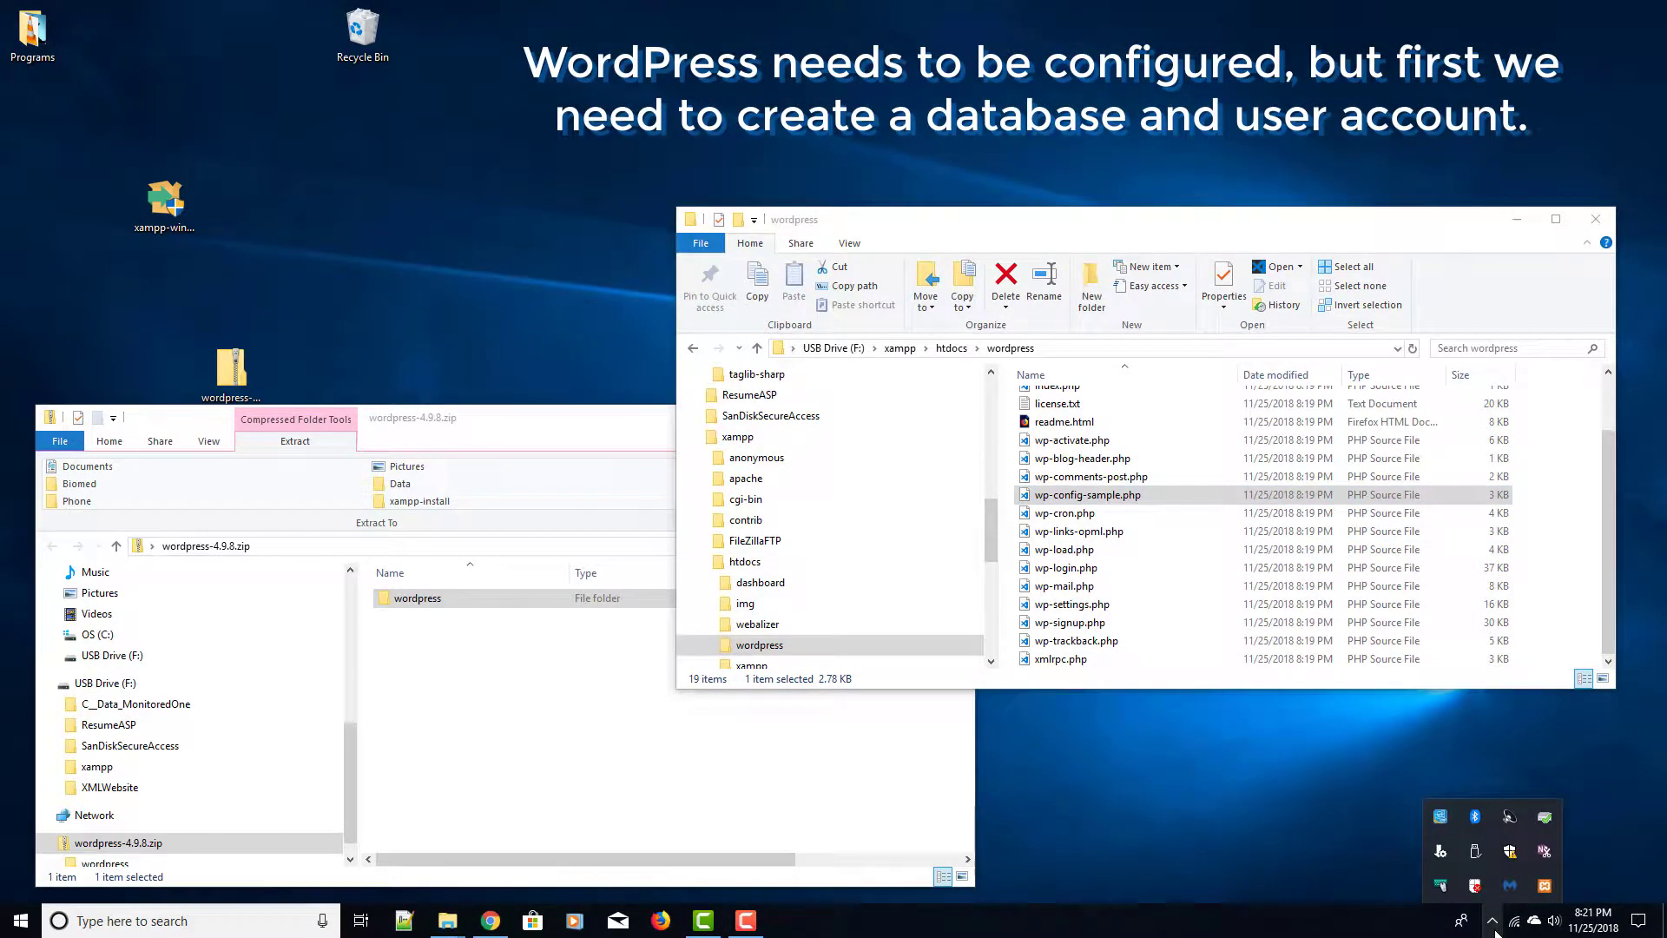
double_click(1544, 886)
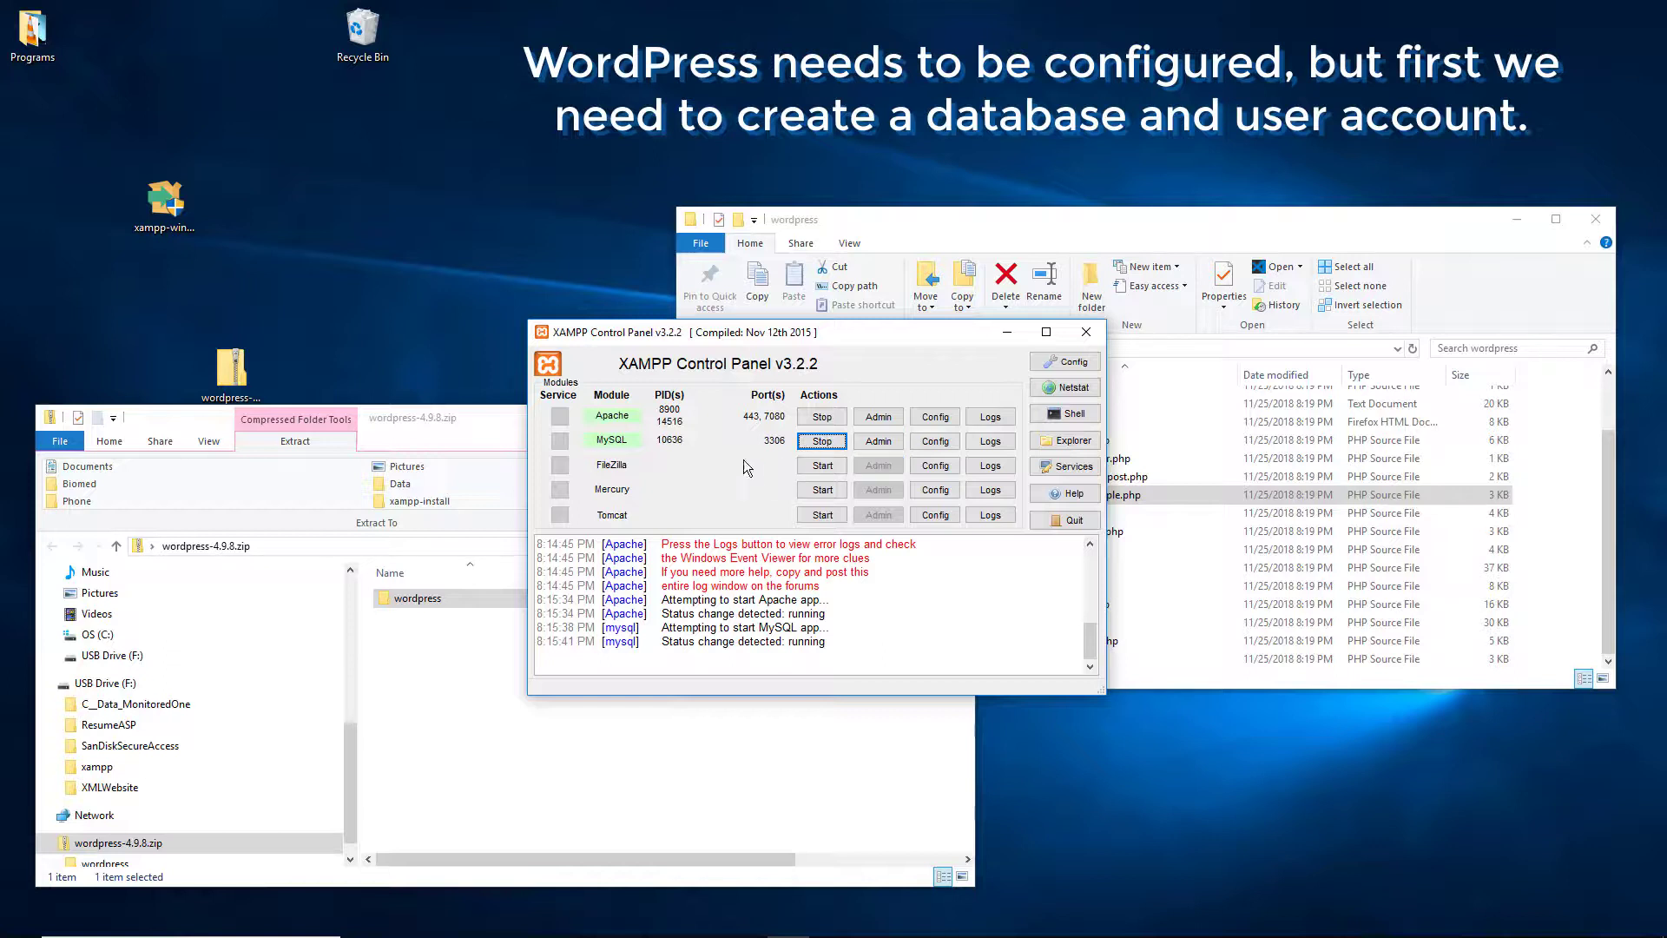
click(894, 442)
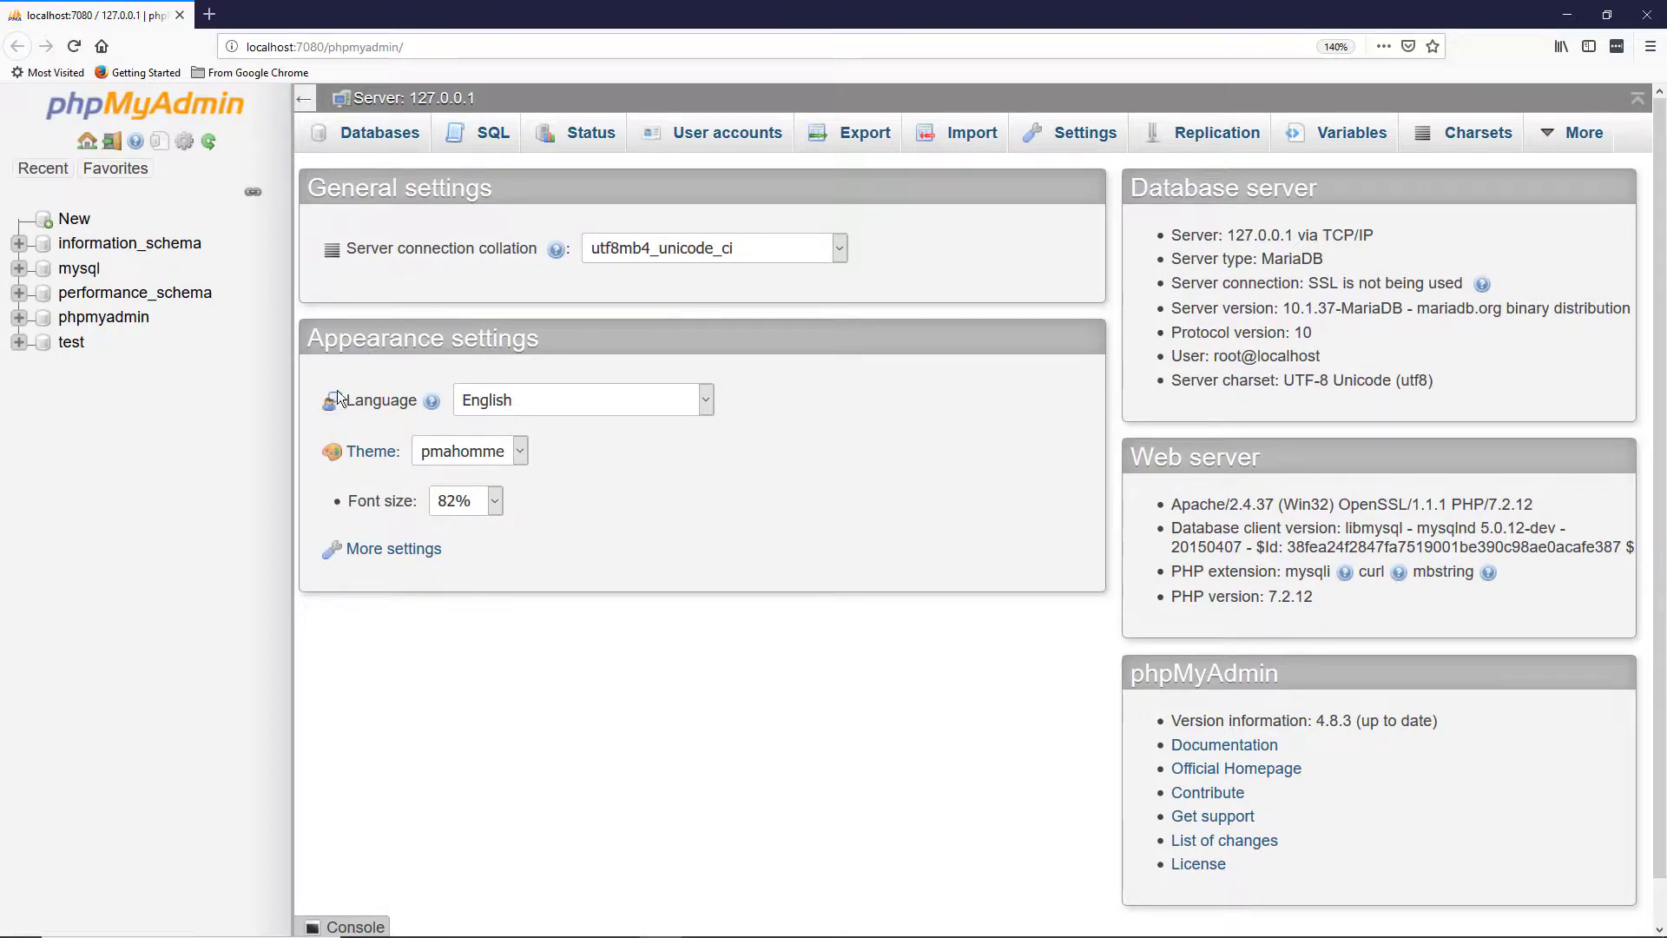
Step: On the Databases tab, create a database named wordpress
click(347, 136)
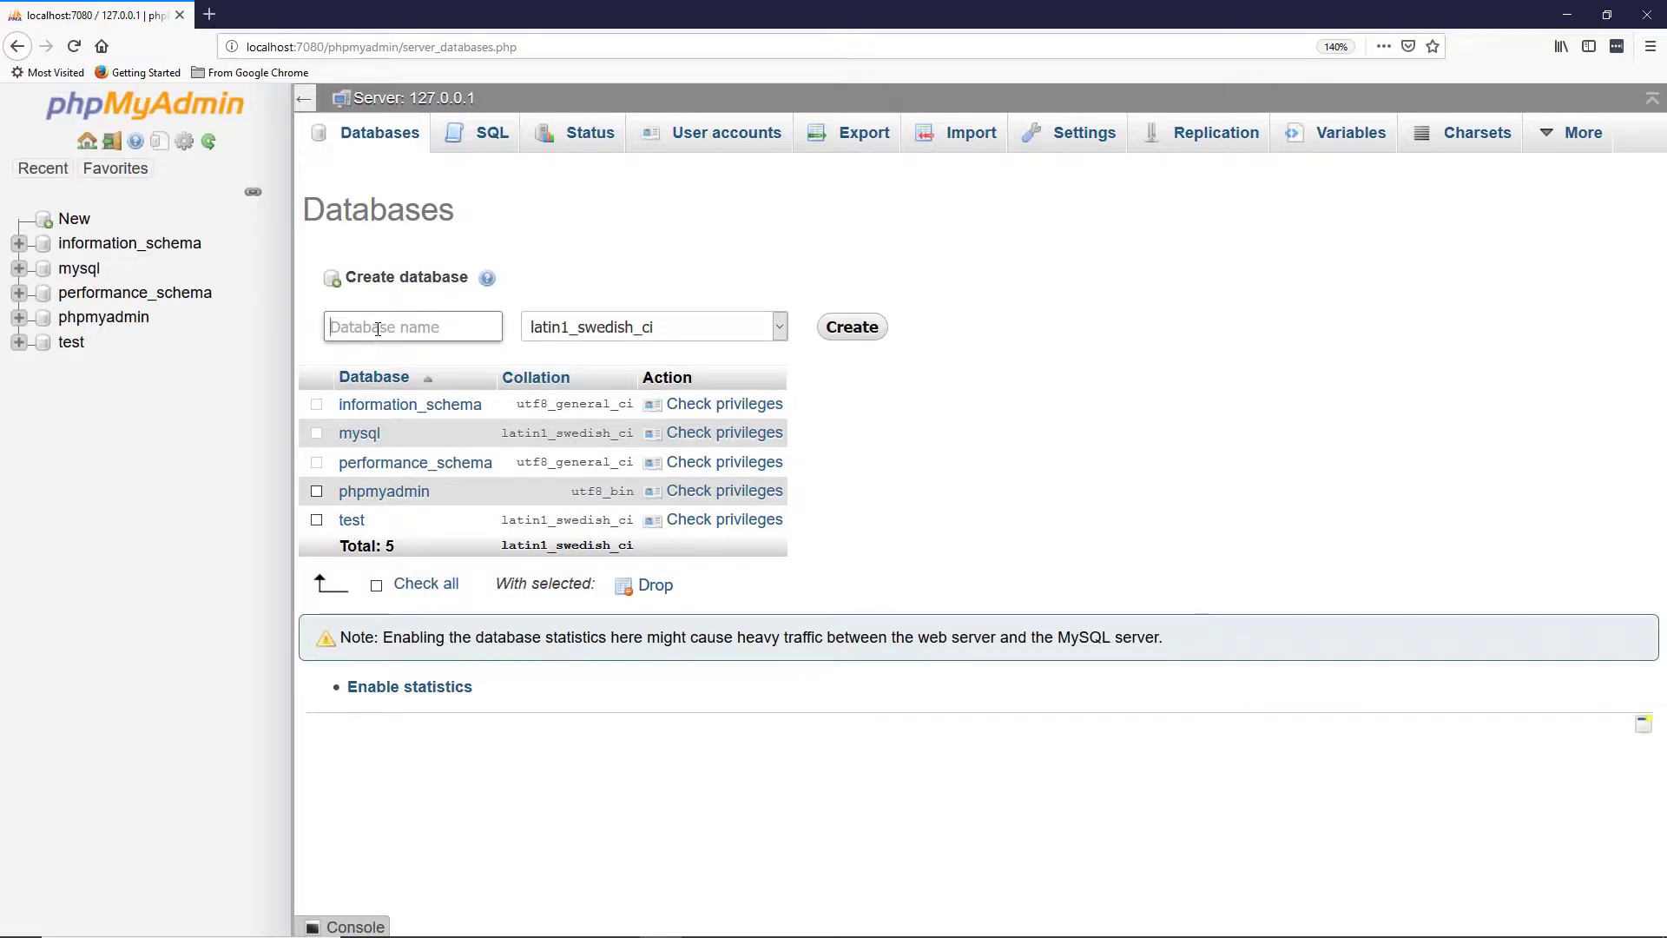
text(wordpress)
key(Tab)
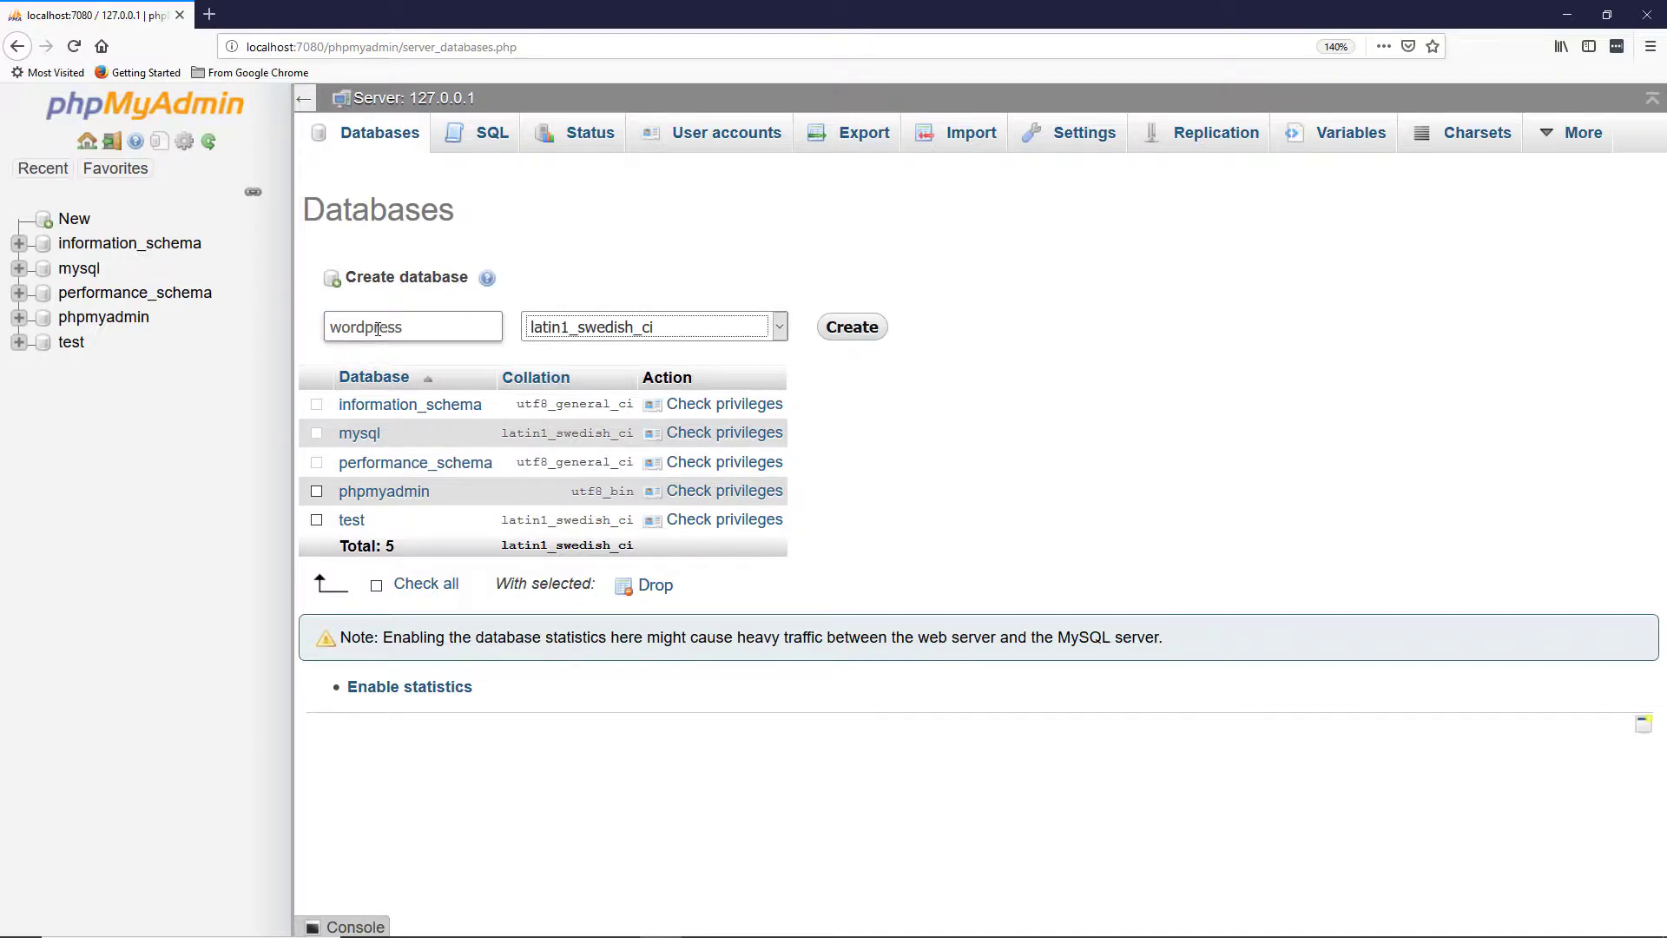
click(855, 335)
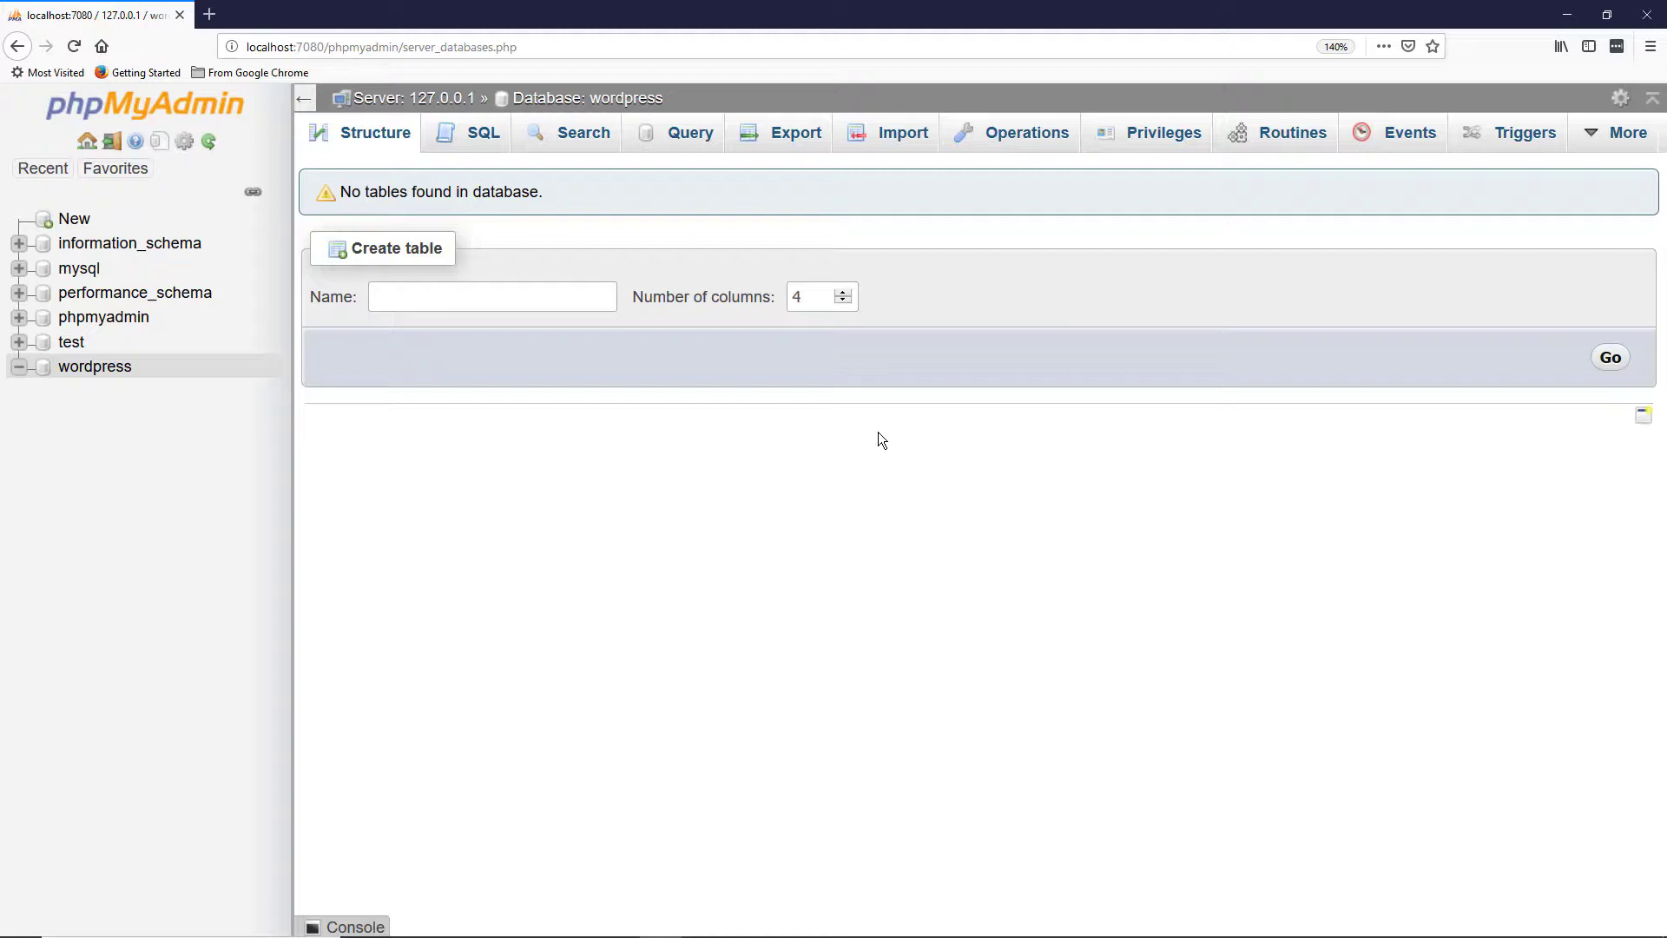
Step: Open the Add user account form from the wordpress database's Privileges tab
click(1150, 144)
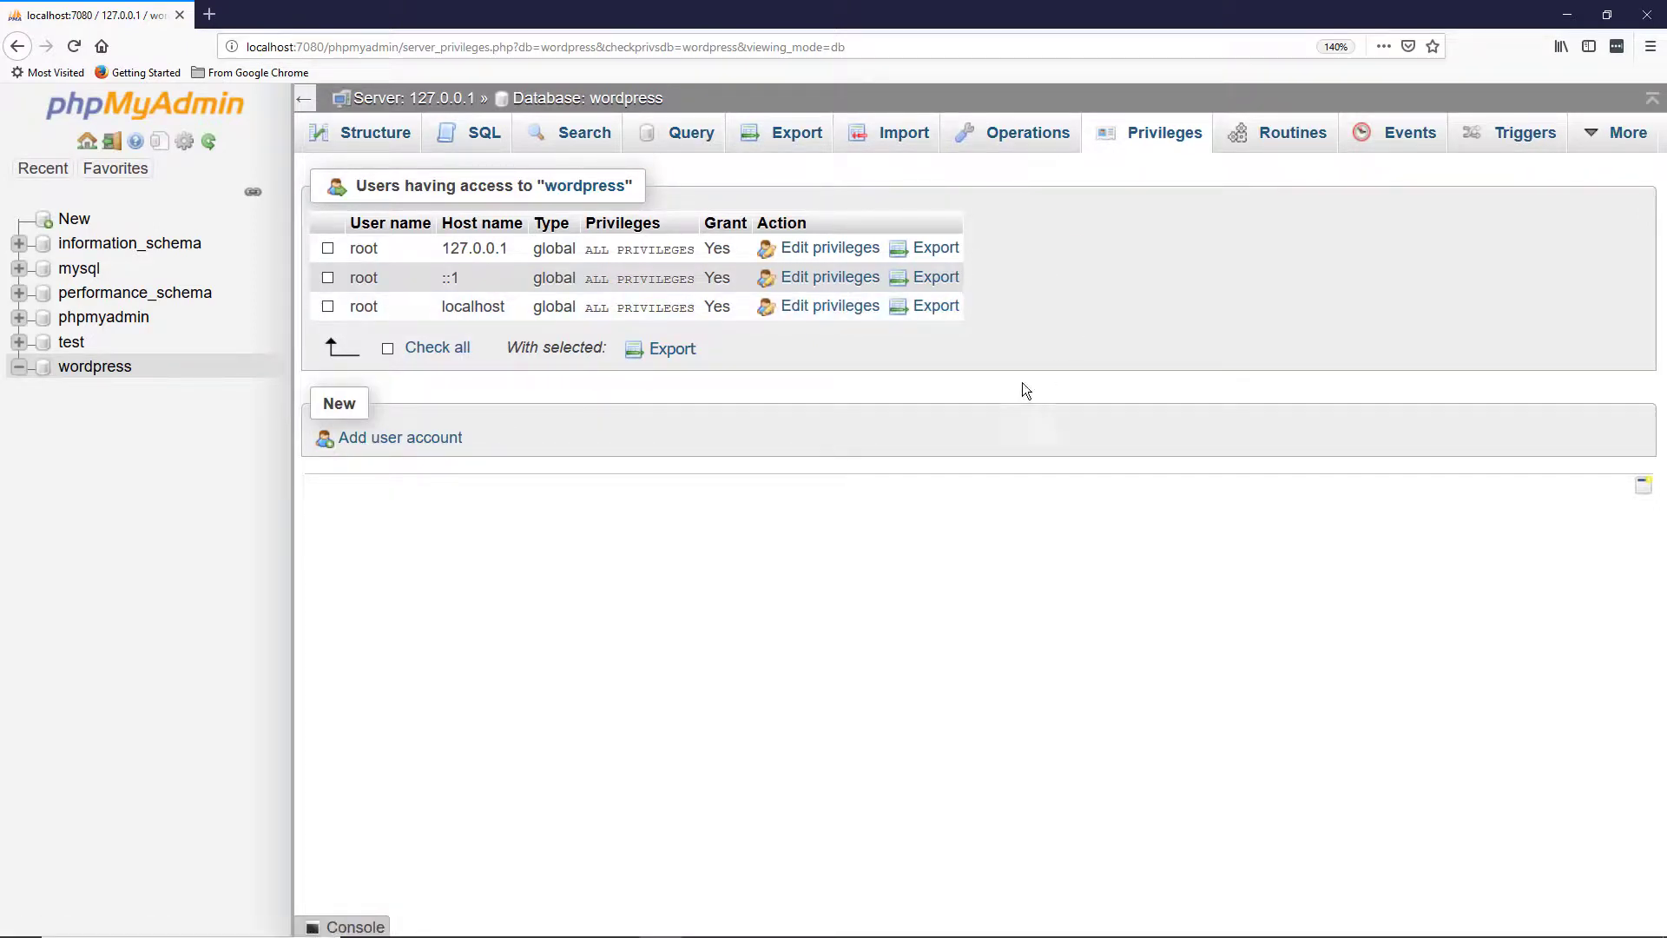
click(418, 439)
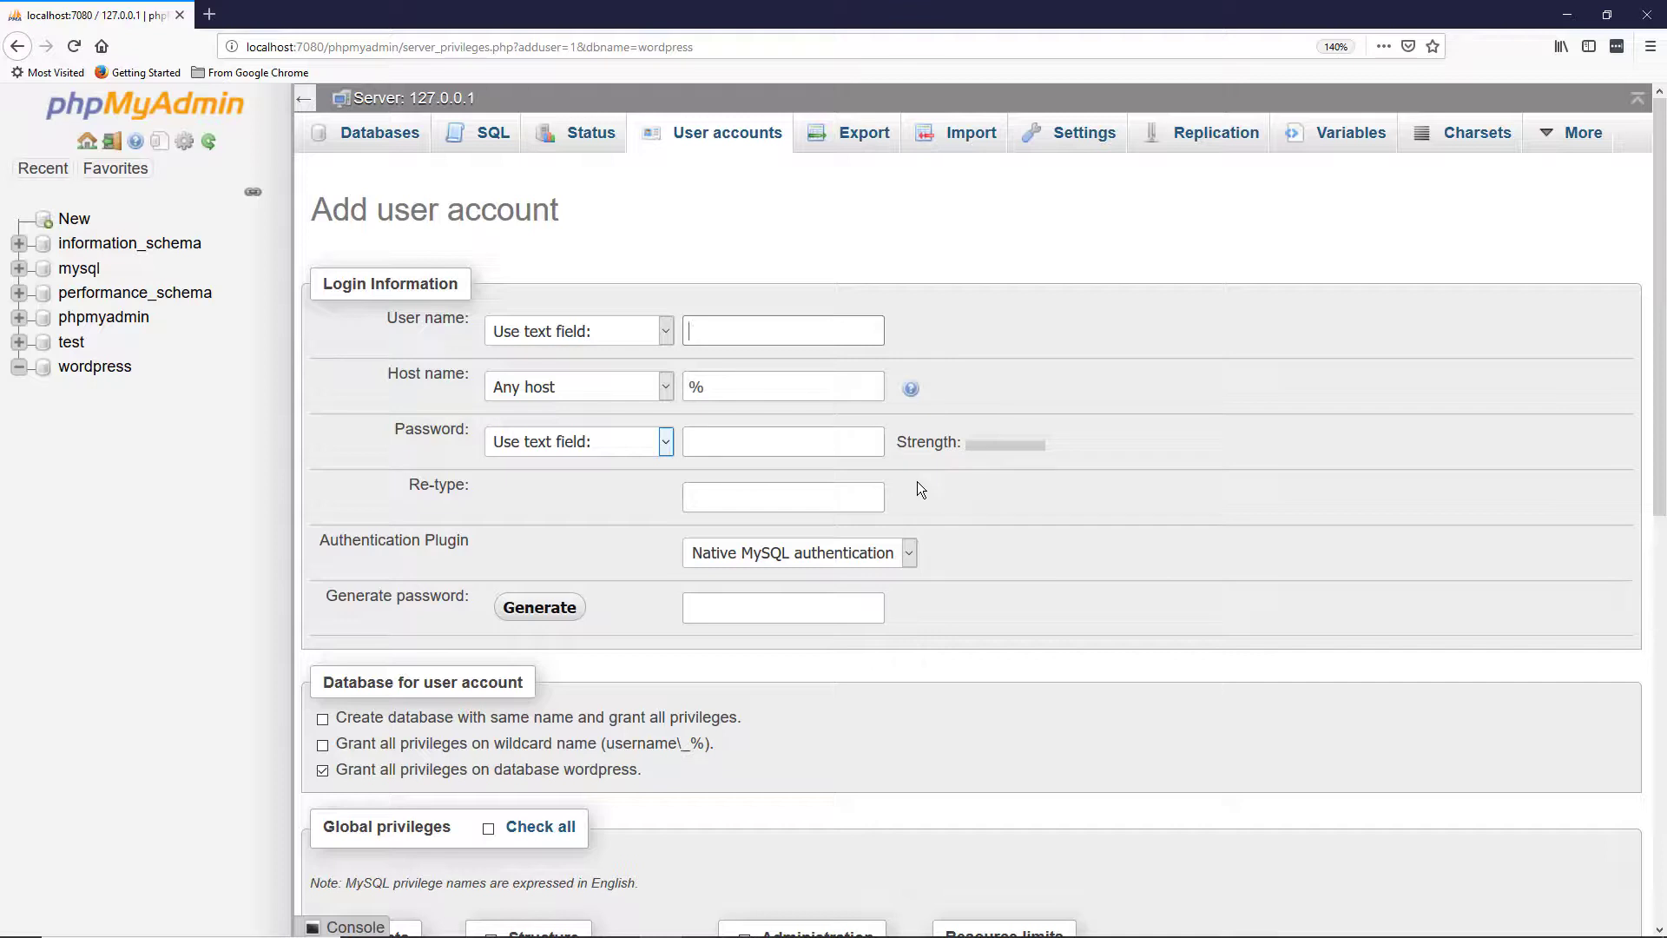
Step: Enter user name wpadmin, host Local (localhost), and the account password in both fields
text(wpadmin)
key(Tab)
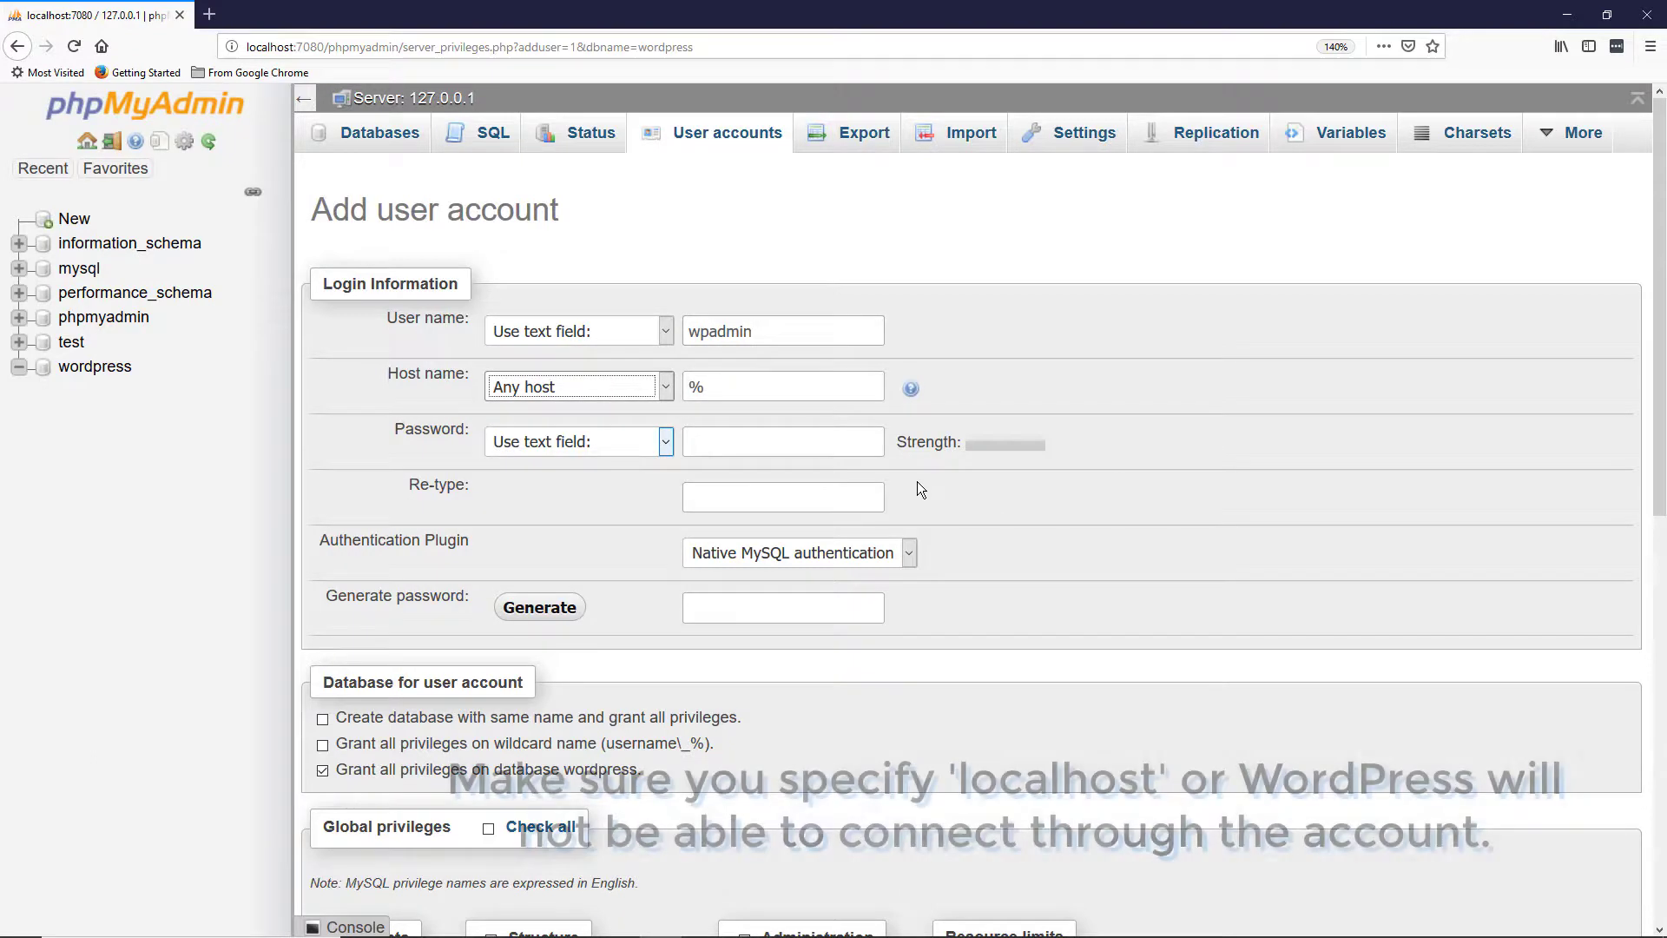
click(596, 394)
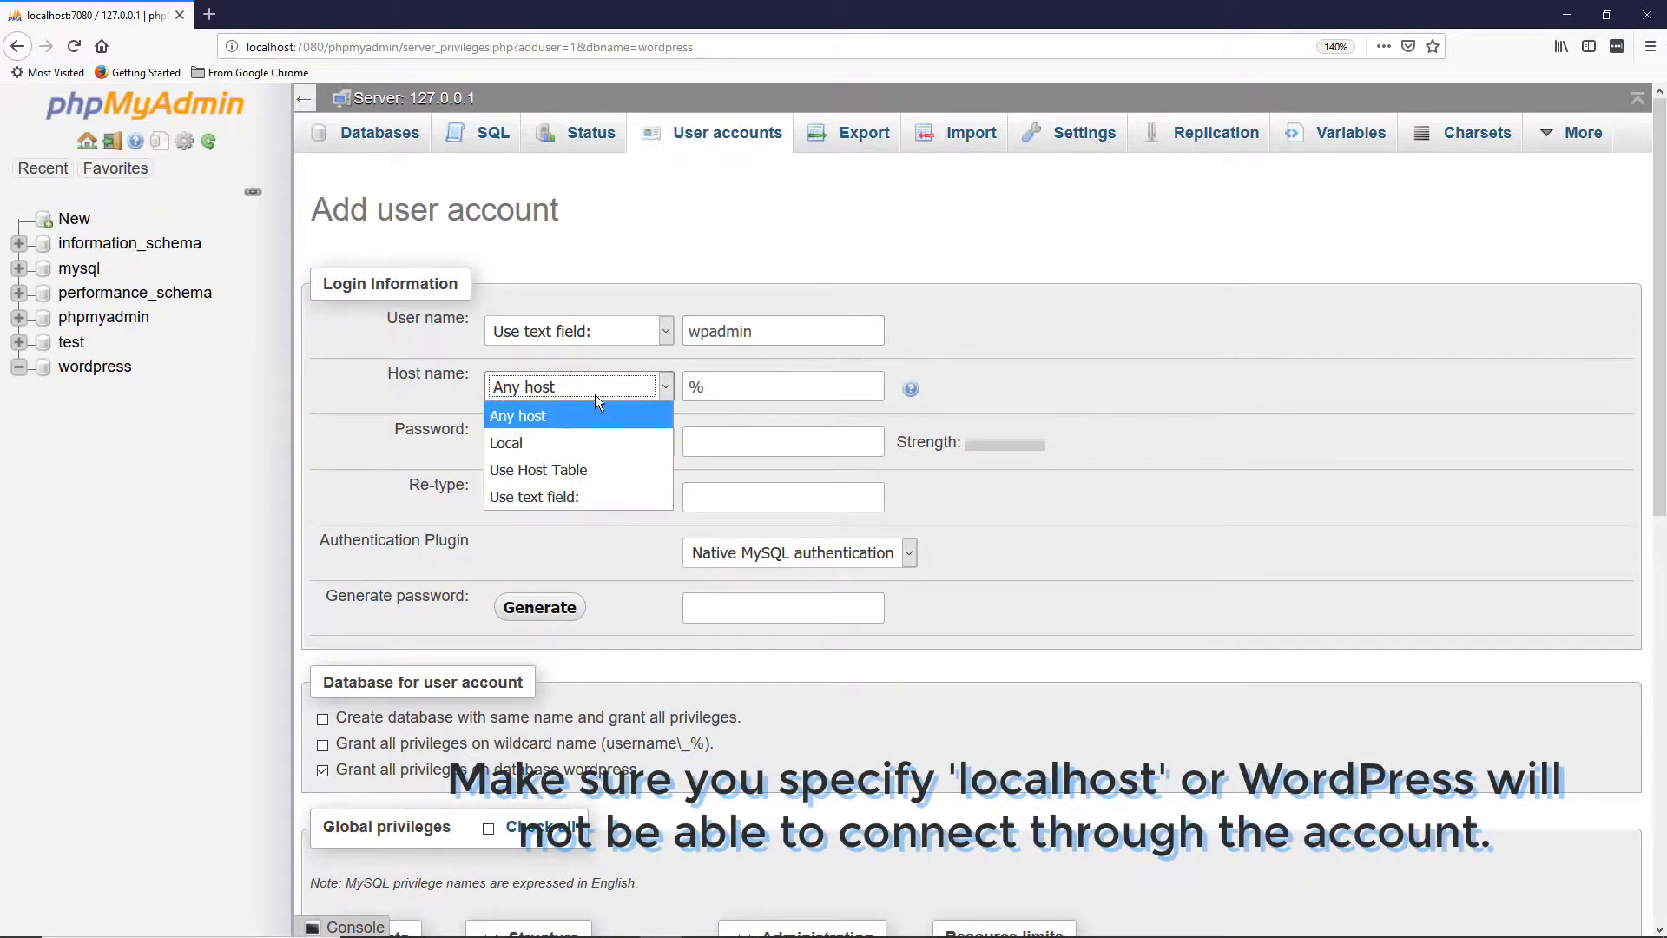
click(563, 444)
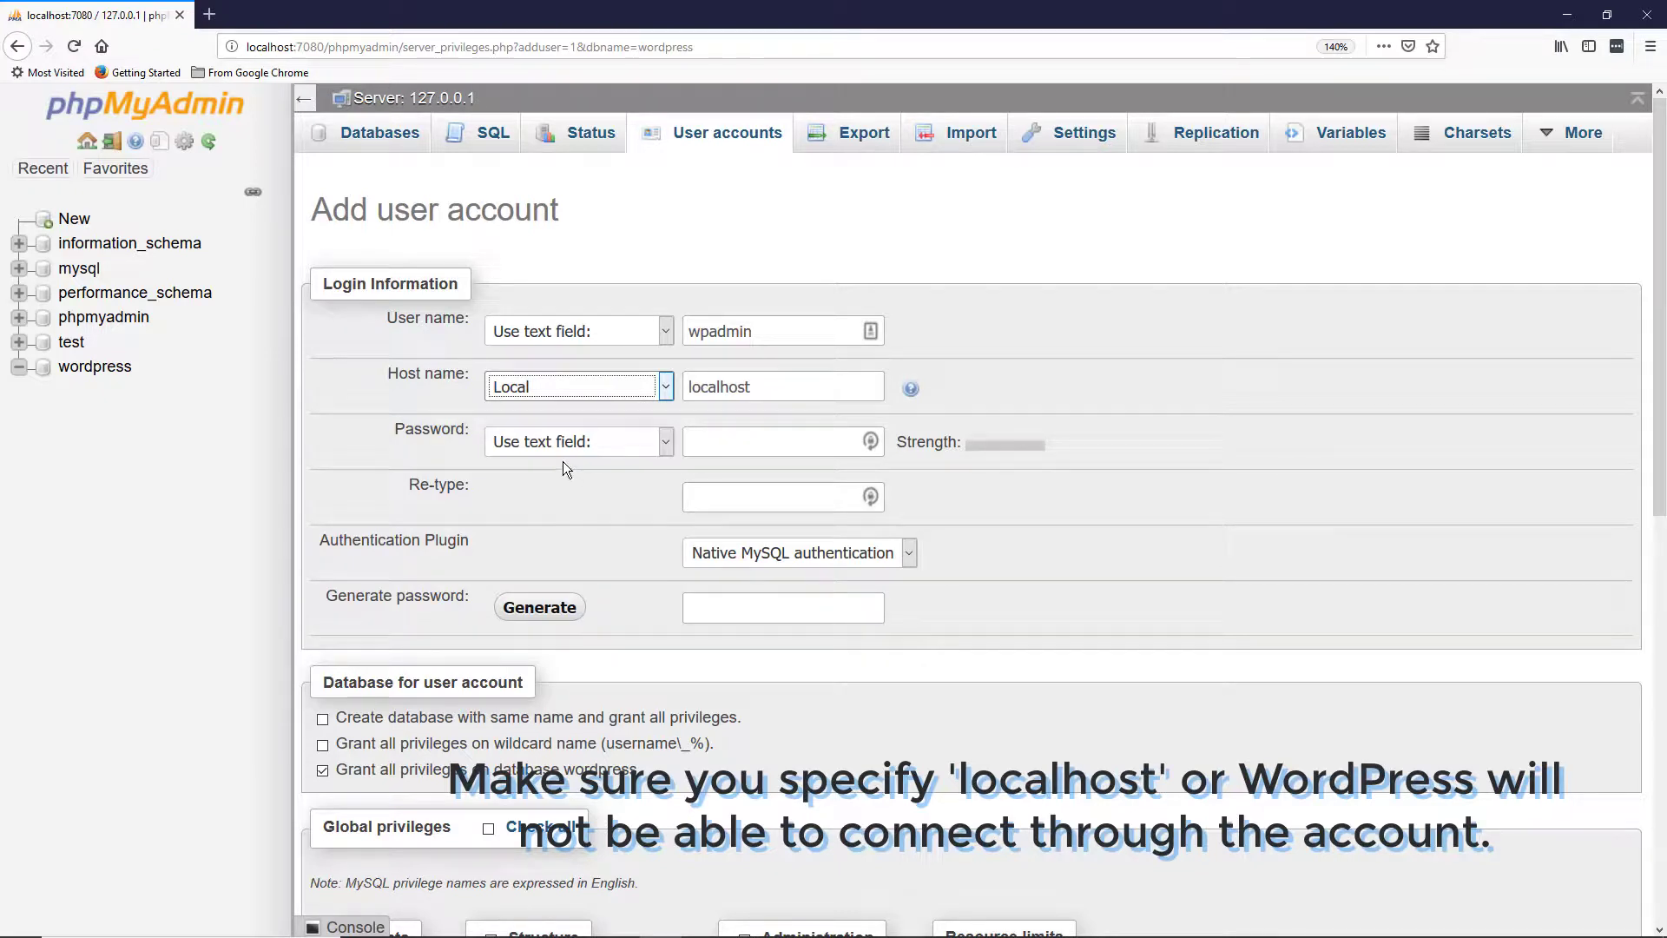
click(753, 442)
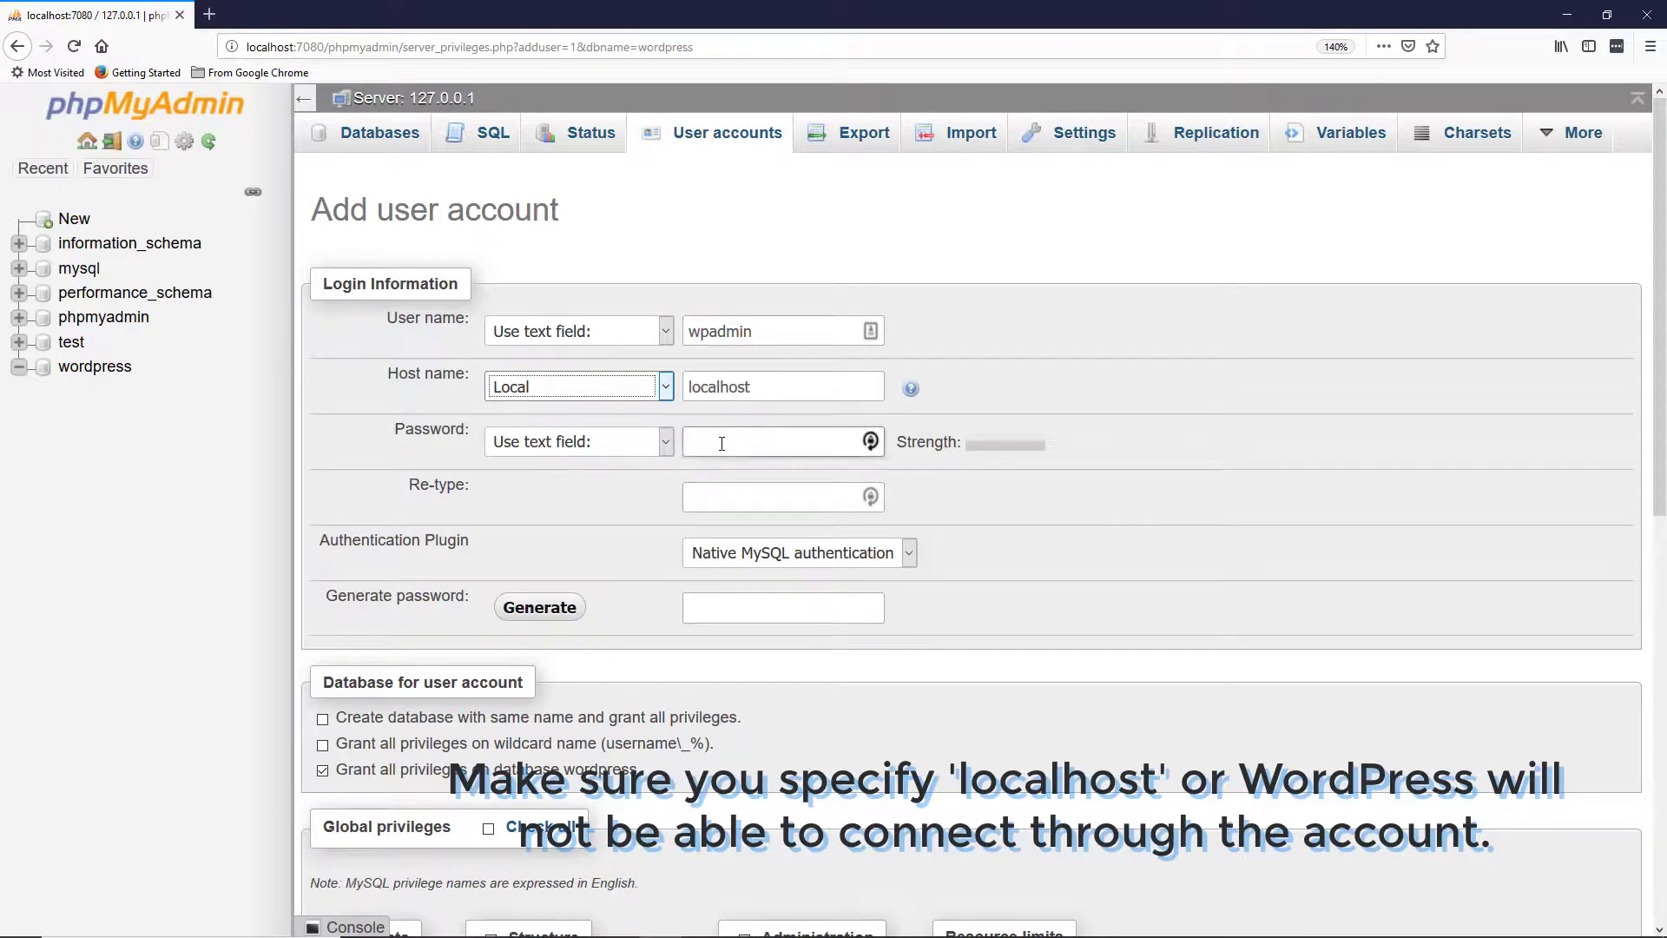
click(1010, 488)
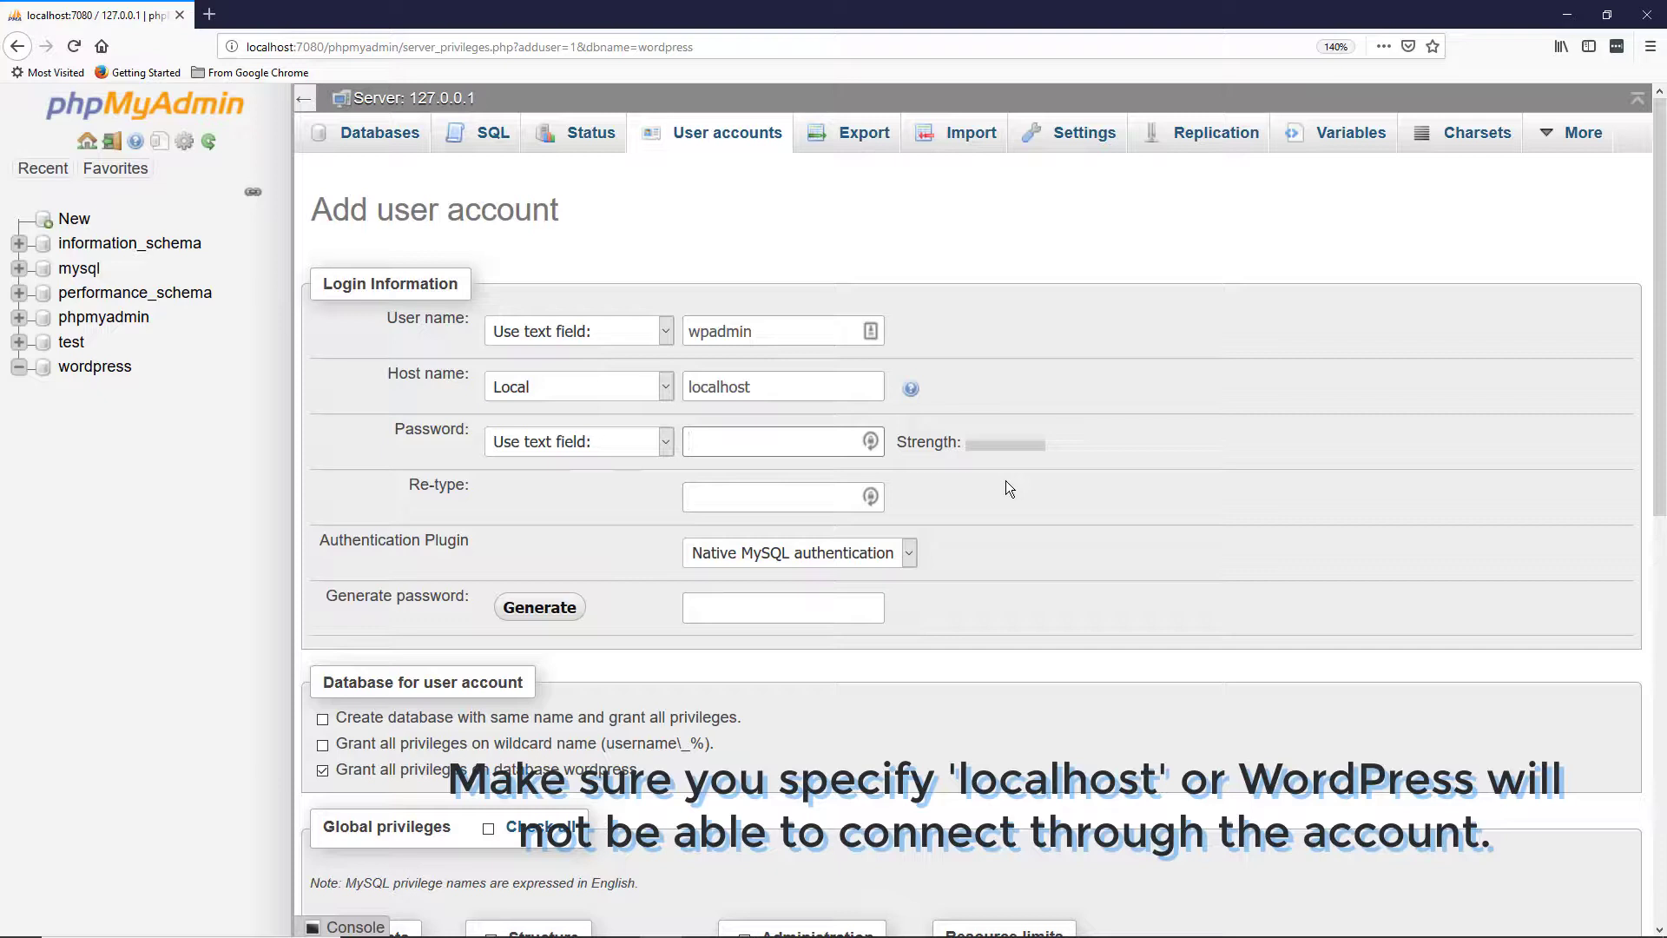
text(•••••)
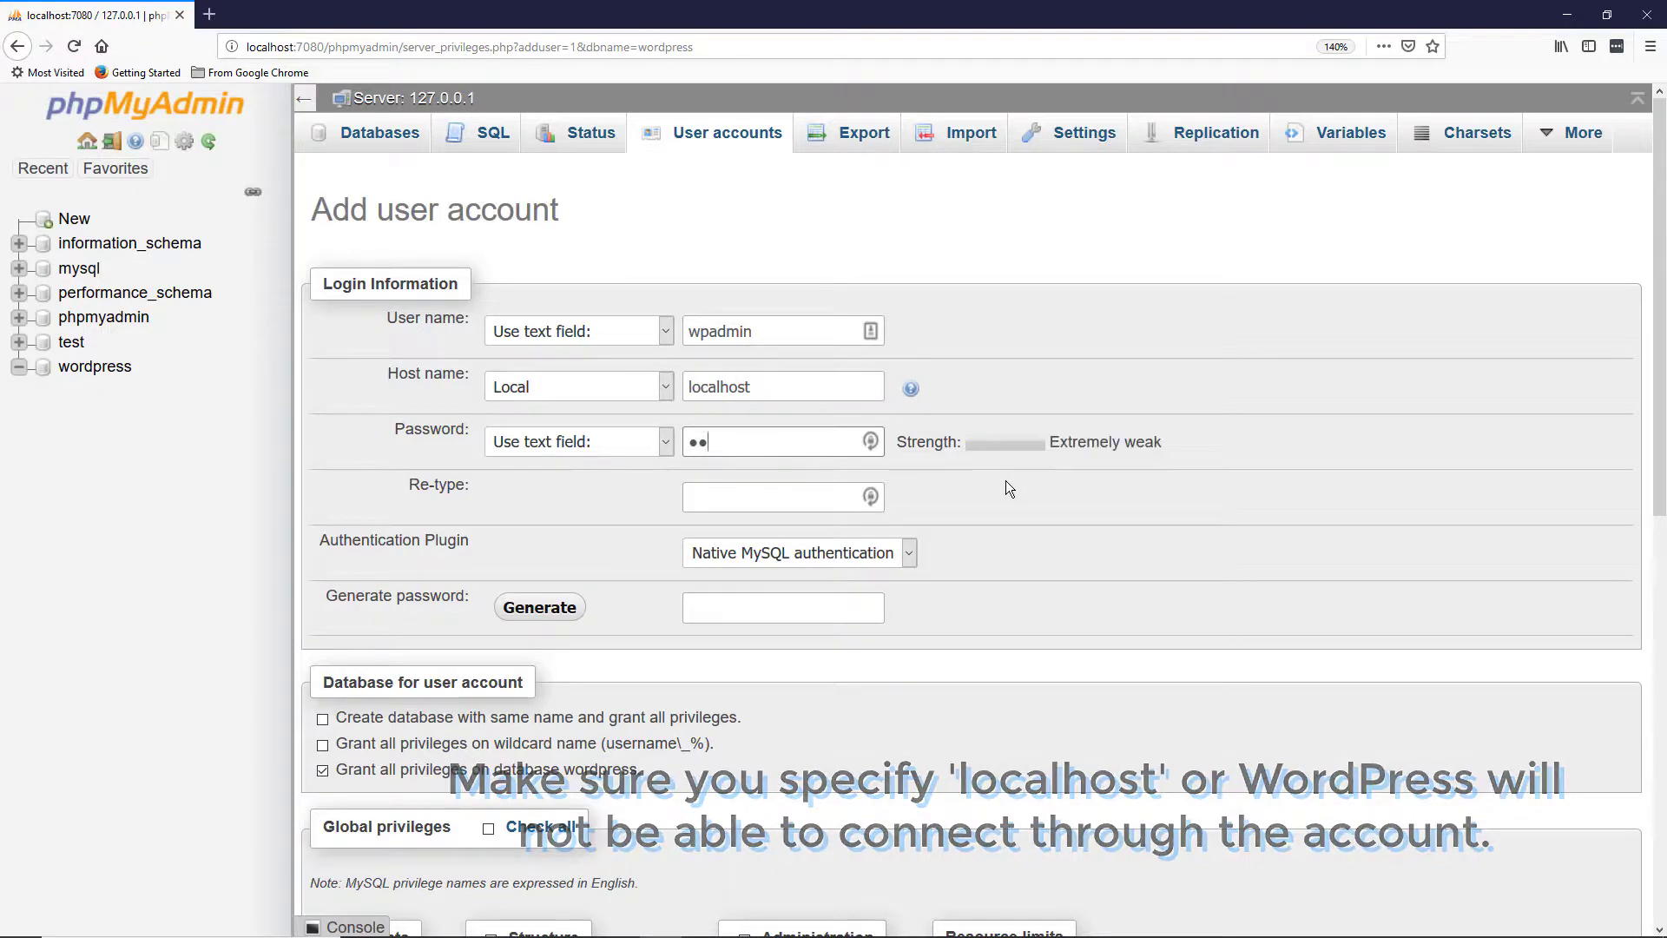
text(•)
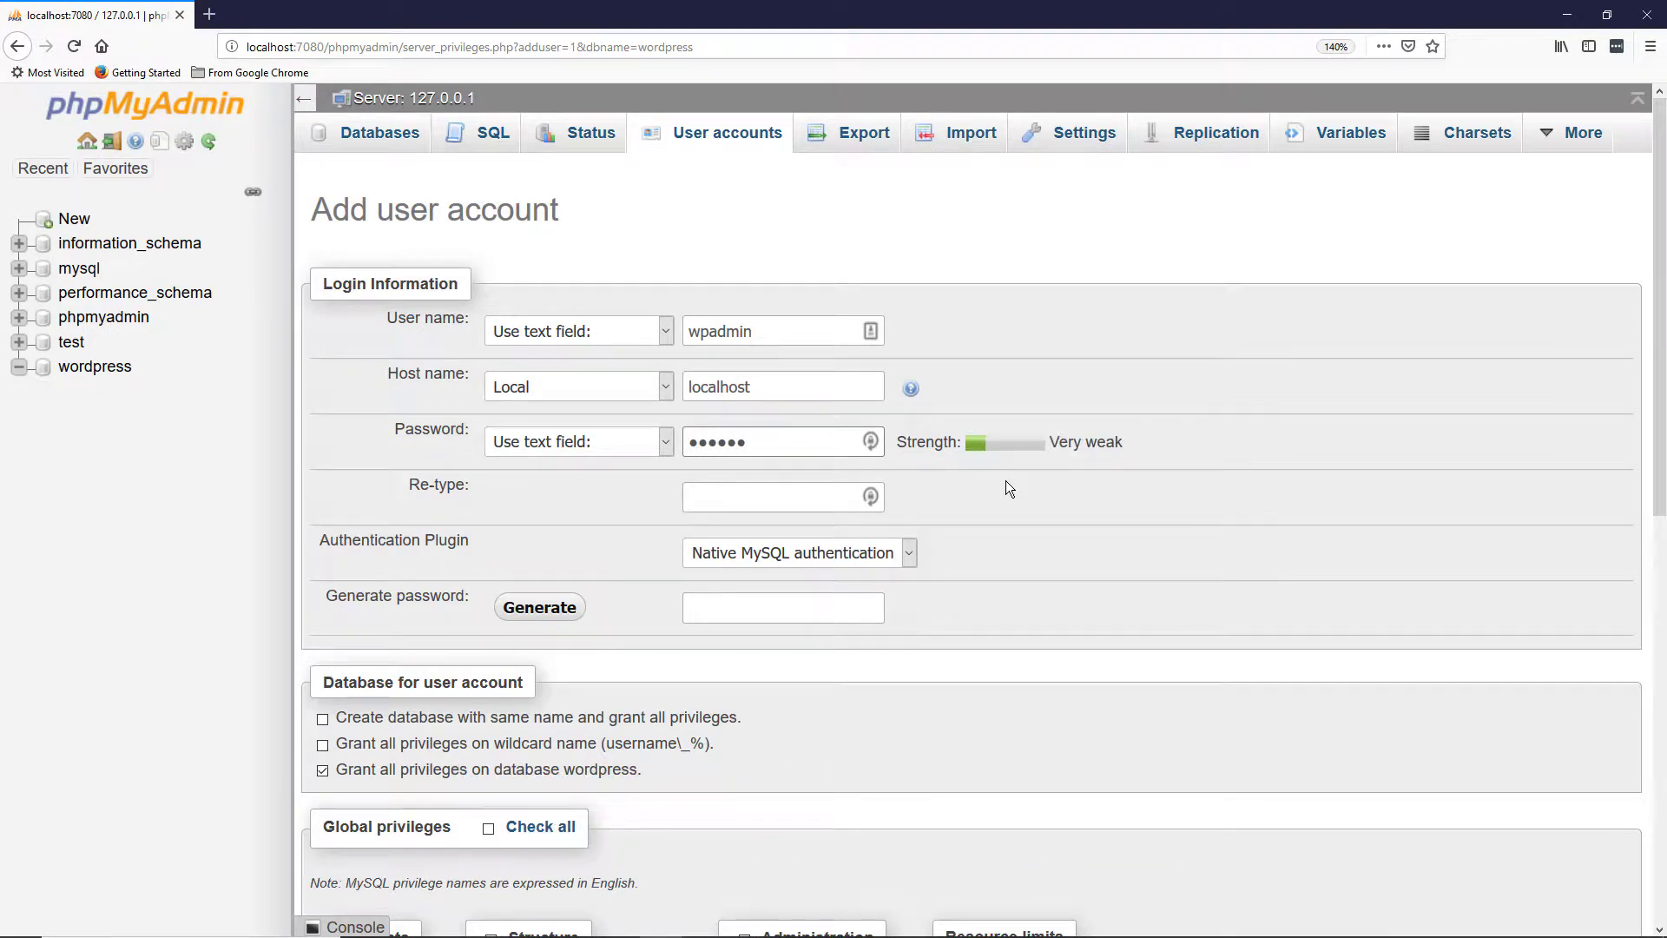
key(Tab)
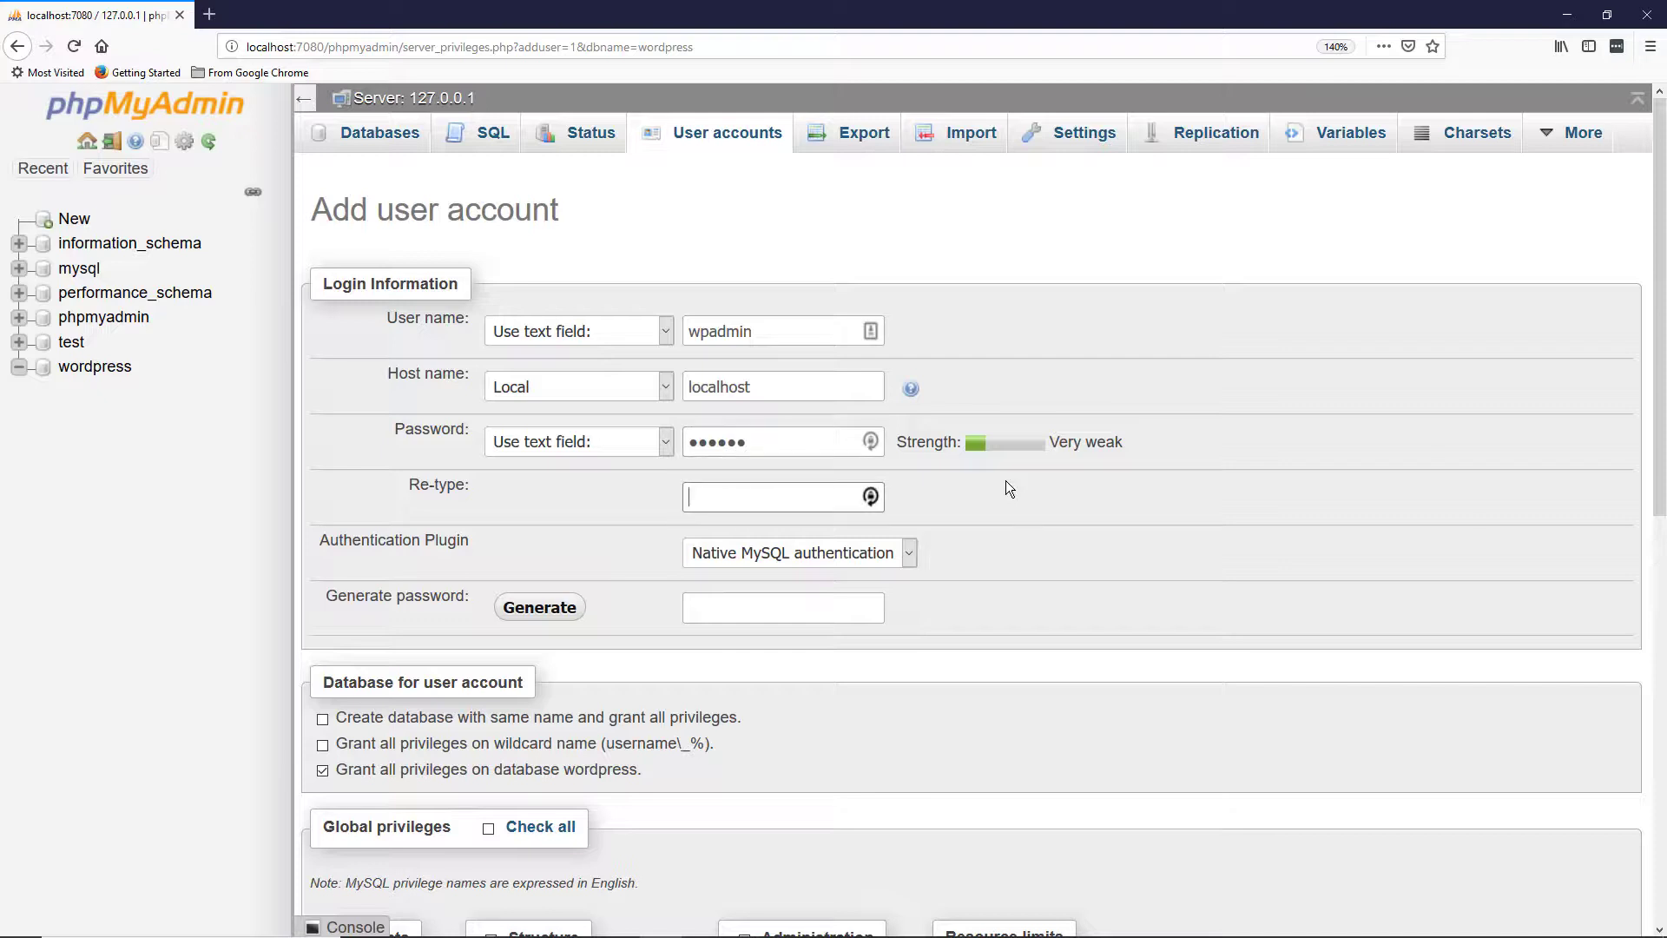
text(••••••)
key(Tab)
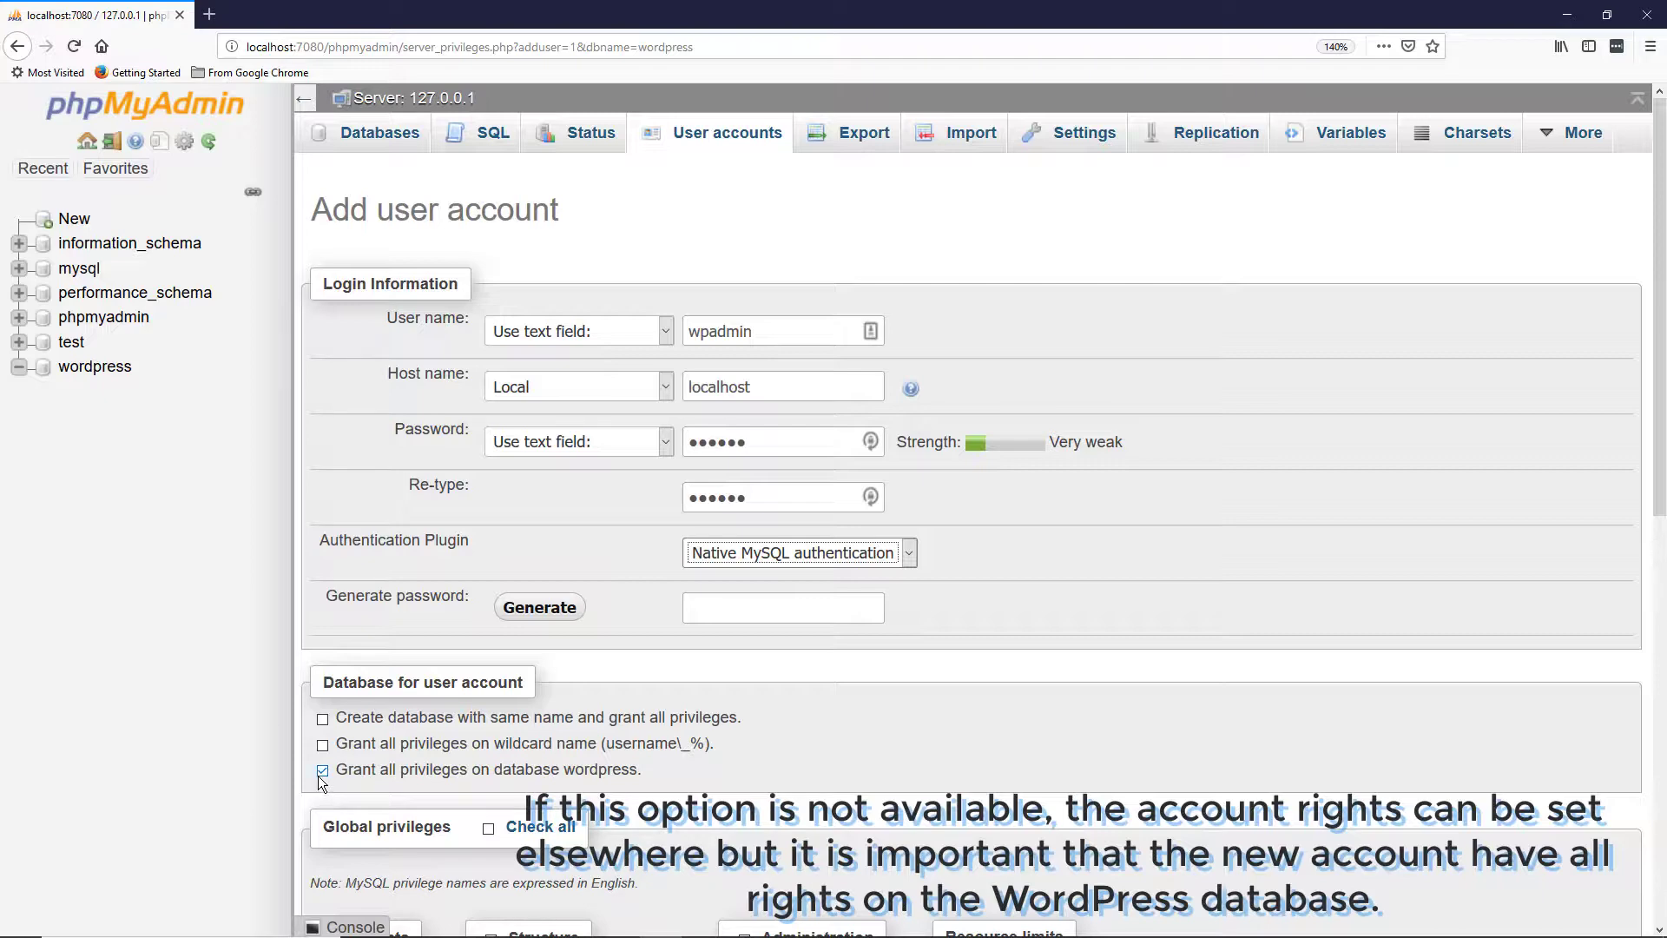
Step: Submit the form with Go to create wpadmin@localhost with all privileges on wordpress
scroll(976, 737, down, 3)
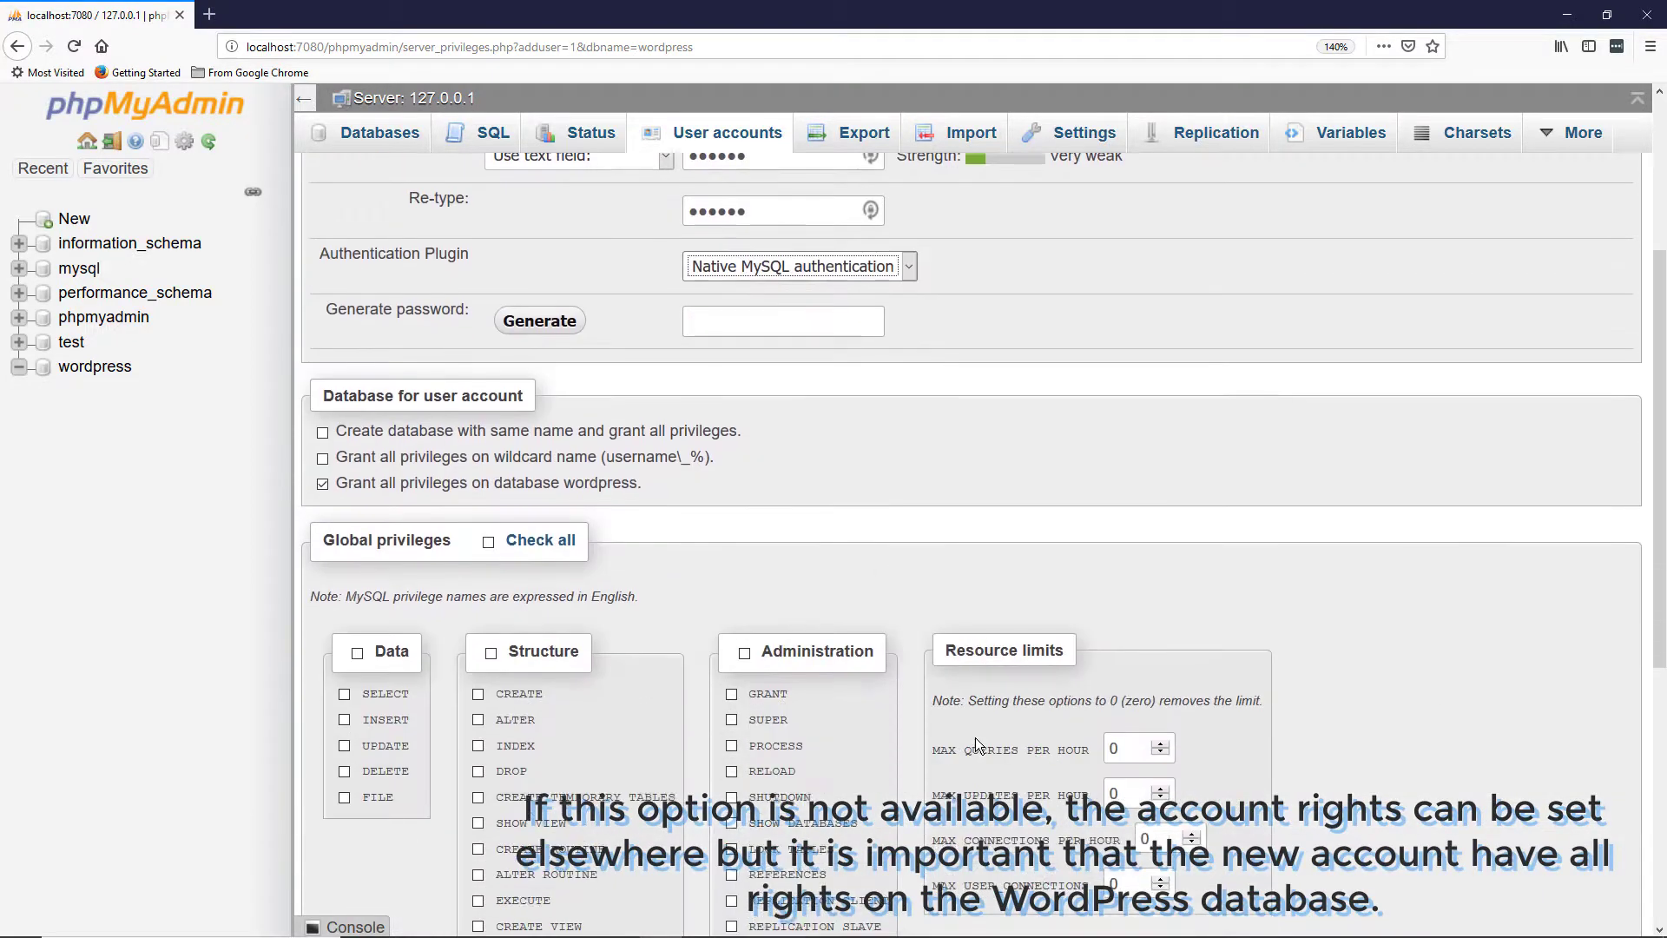
scroll(976, 738, down, 3)
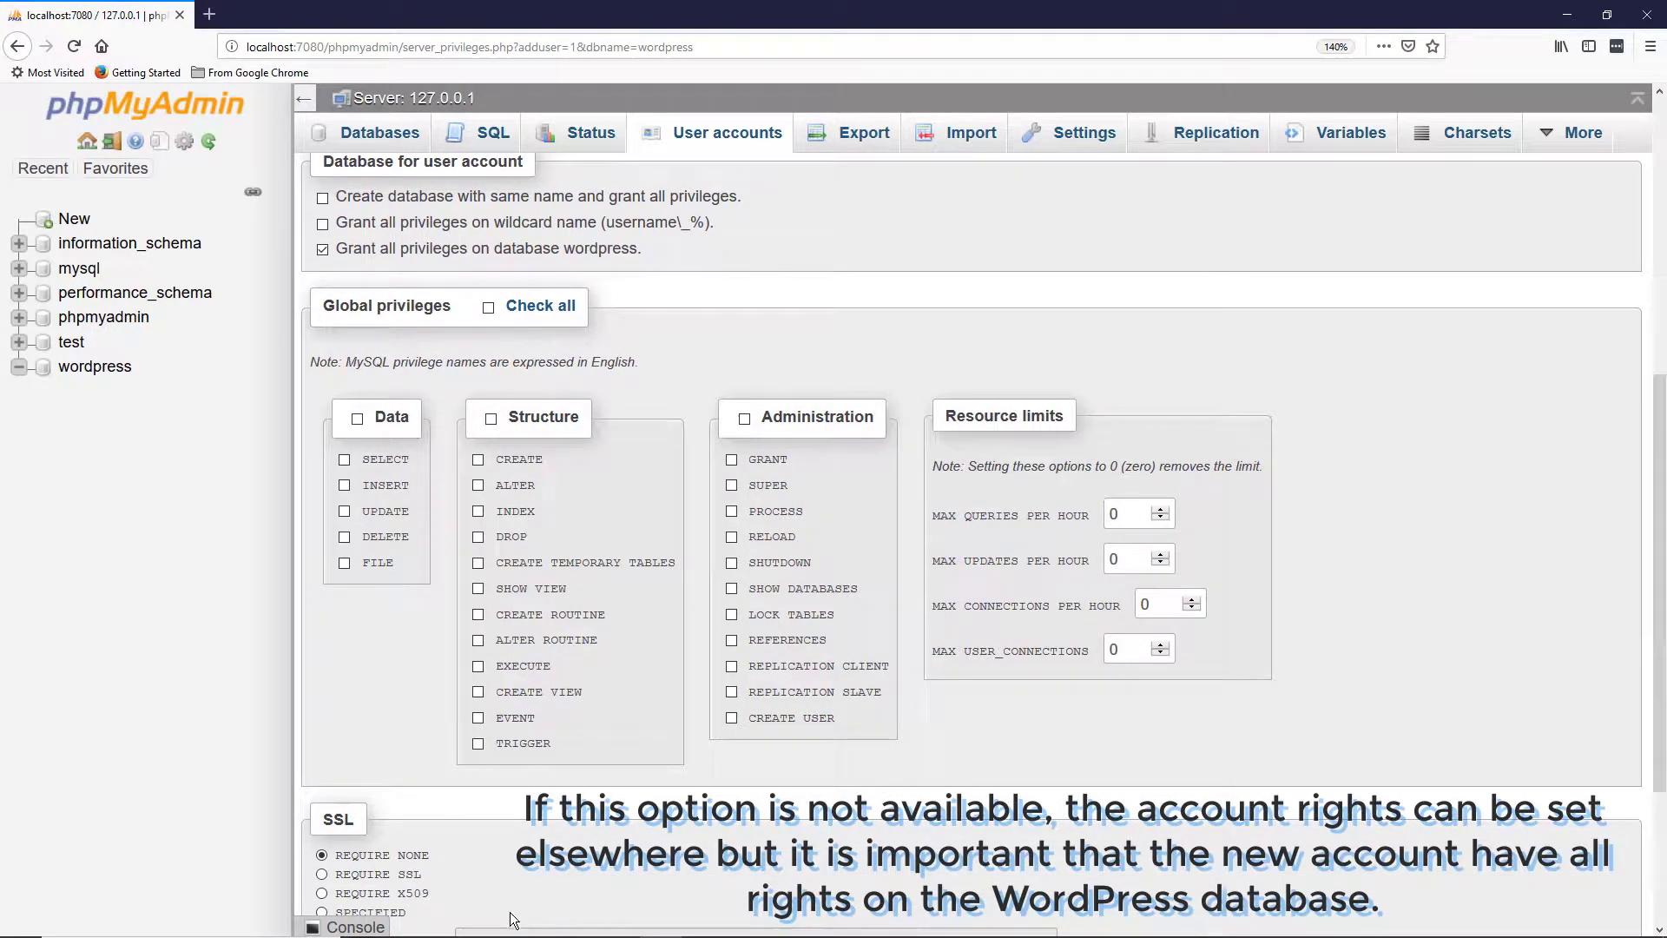
scroll(665, 759, down, 3)
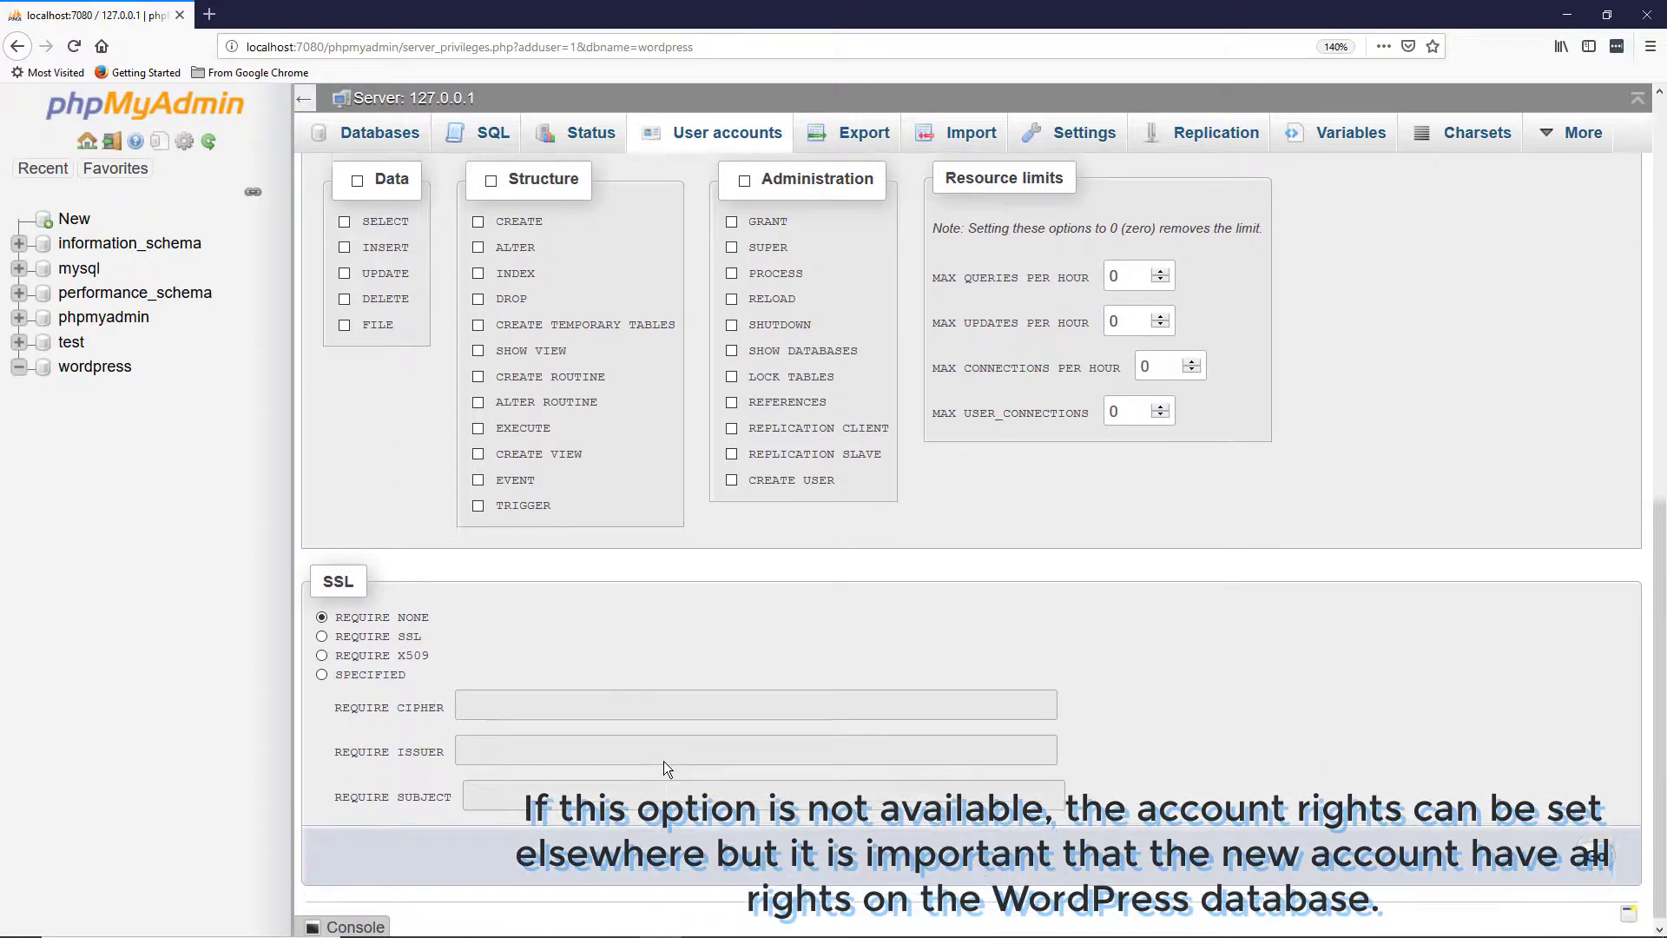
scroll(1385, 759, up, 3)
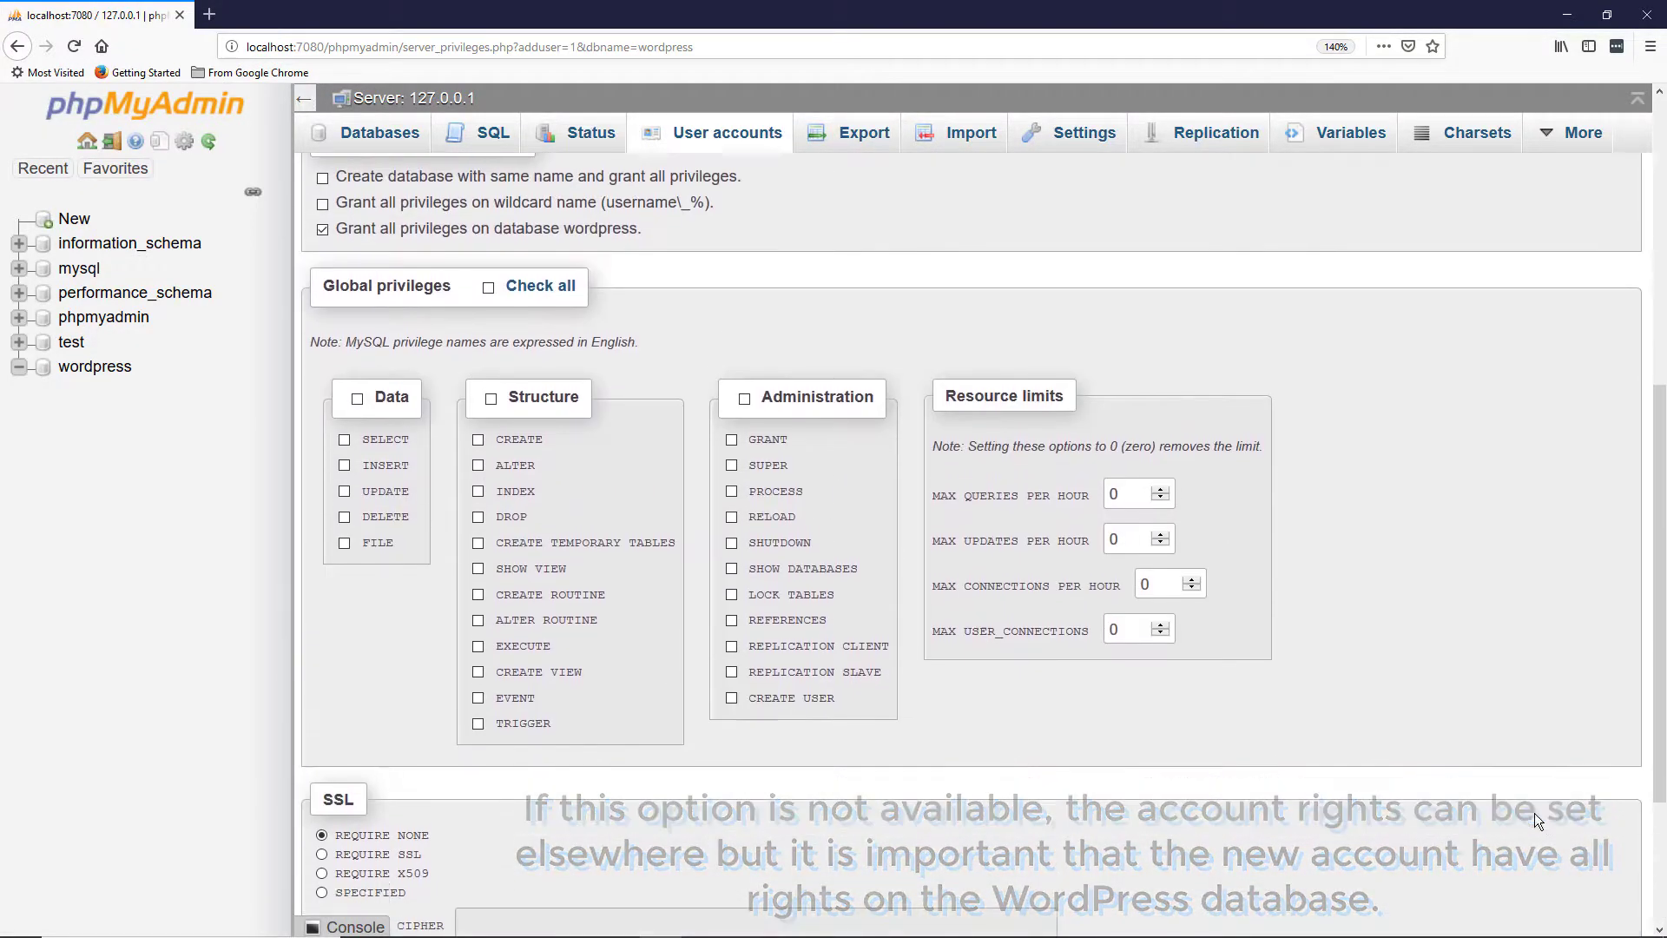
scroll(1535, 813, down, 1)
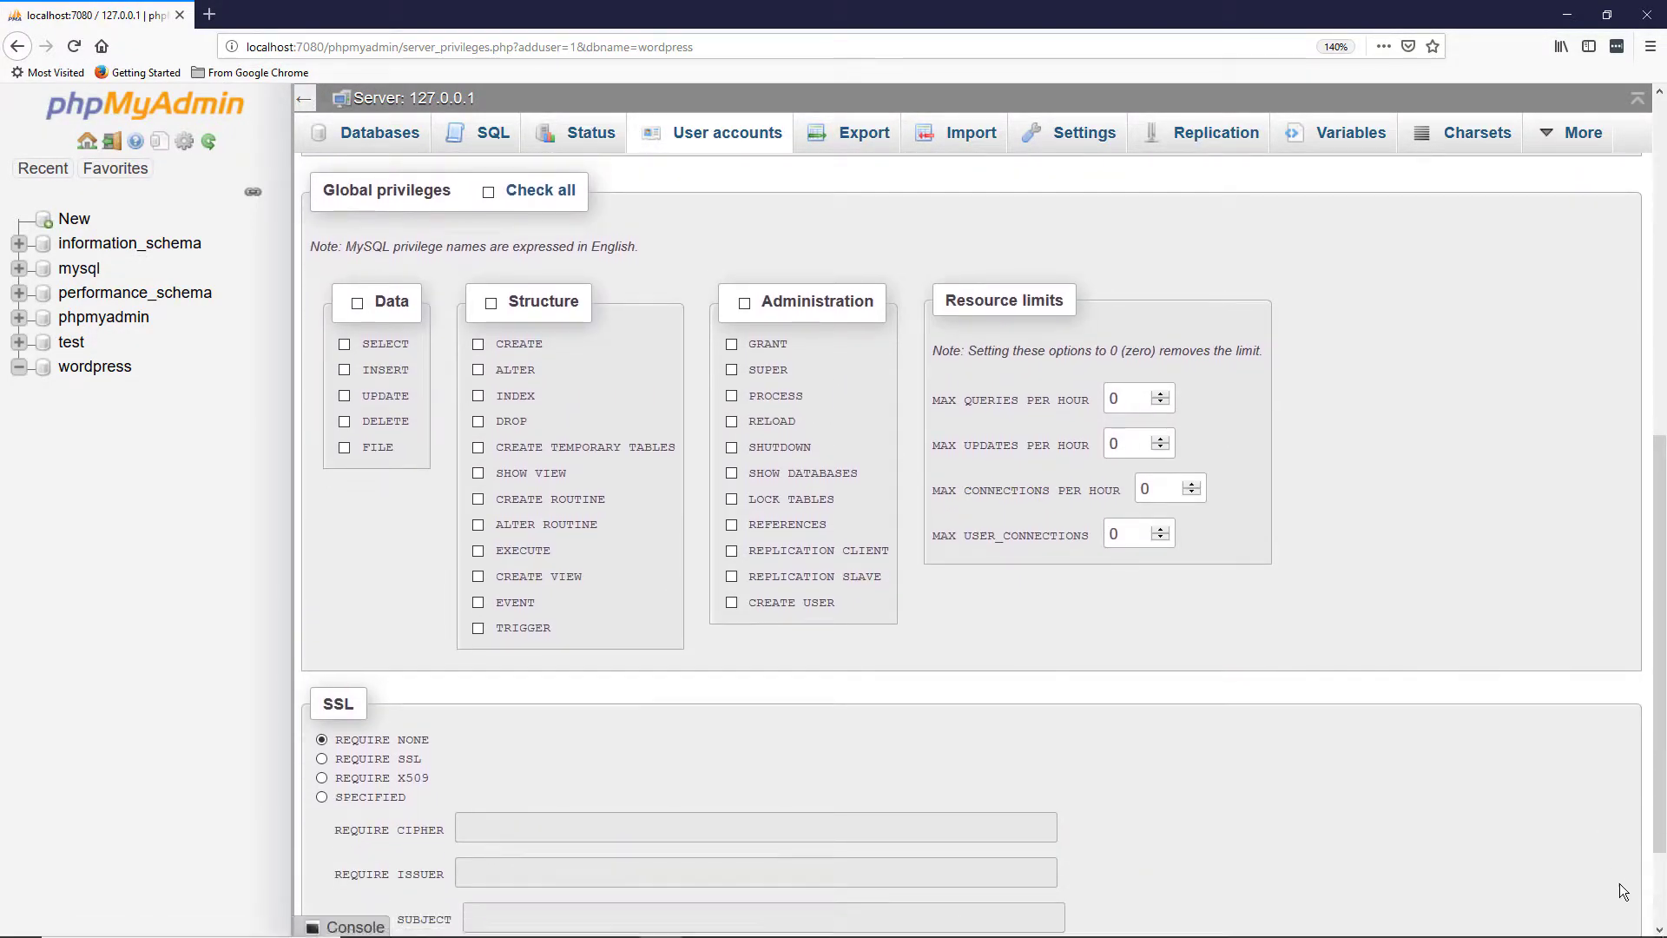
scroll(1607, 874, down, 2)
click(1596, 848)
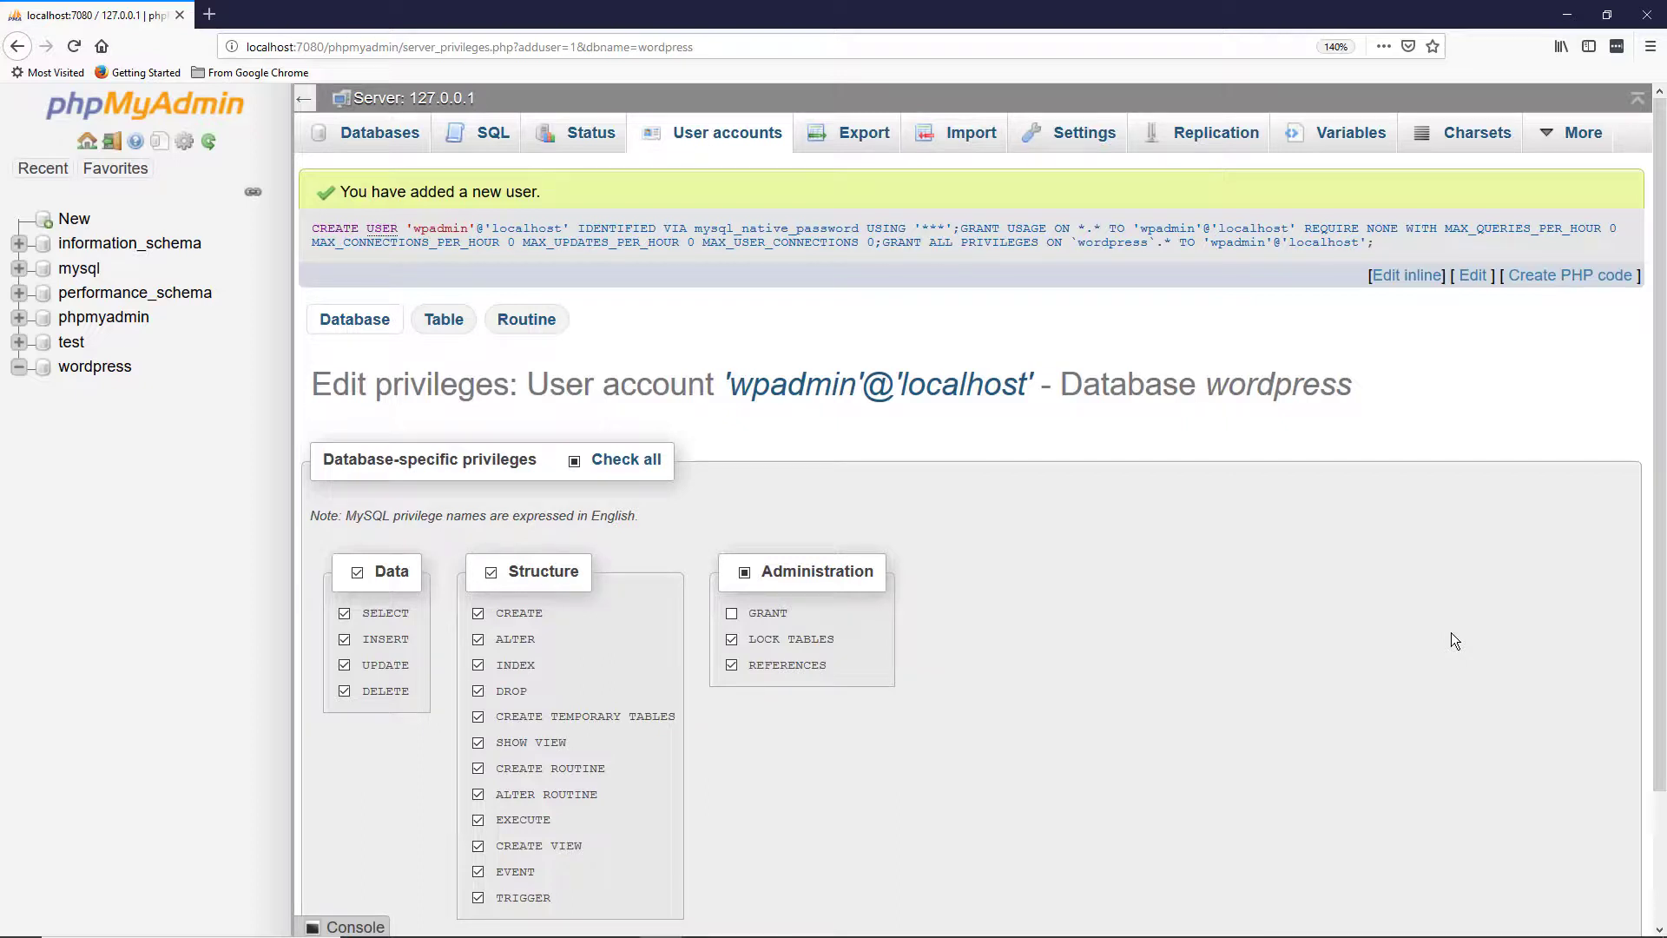
scroll(1450, 633, down, 2)
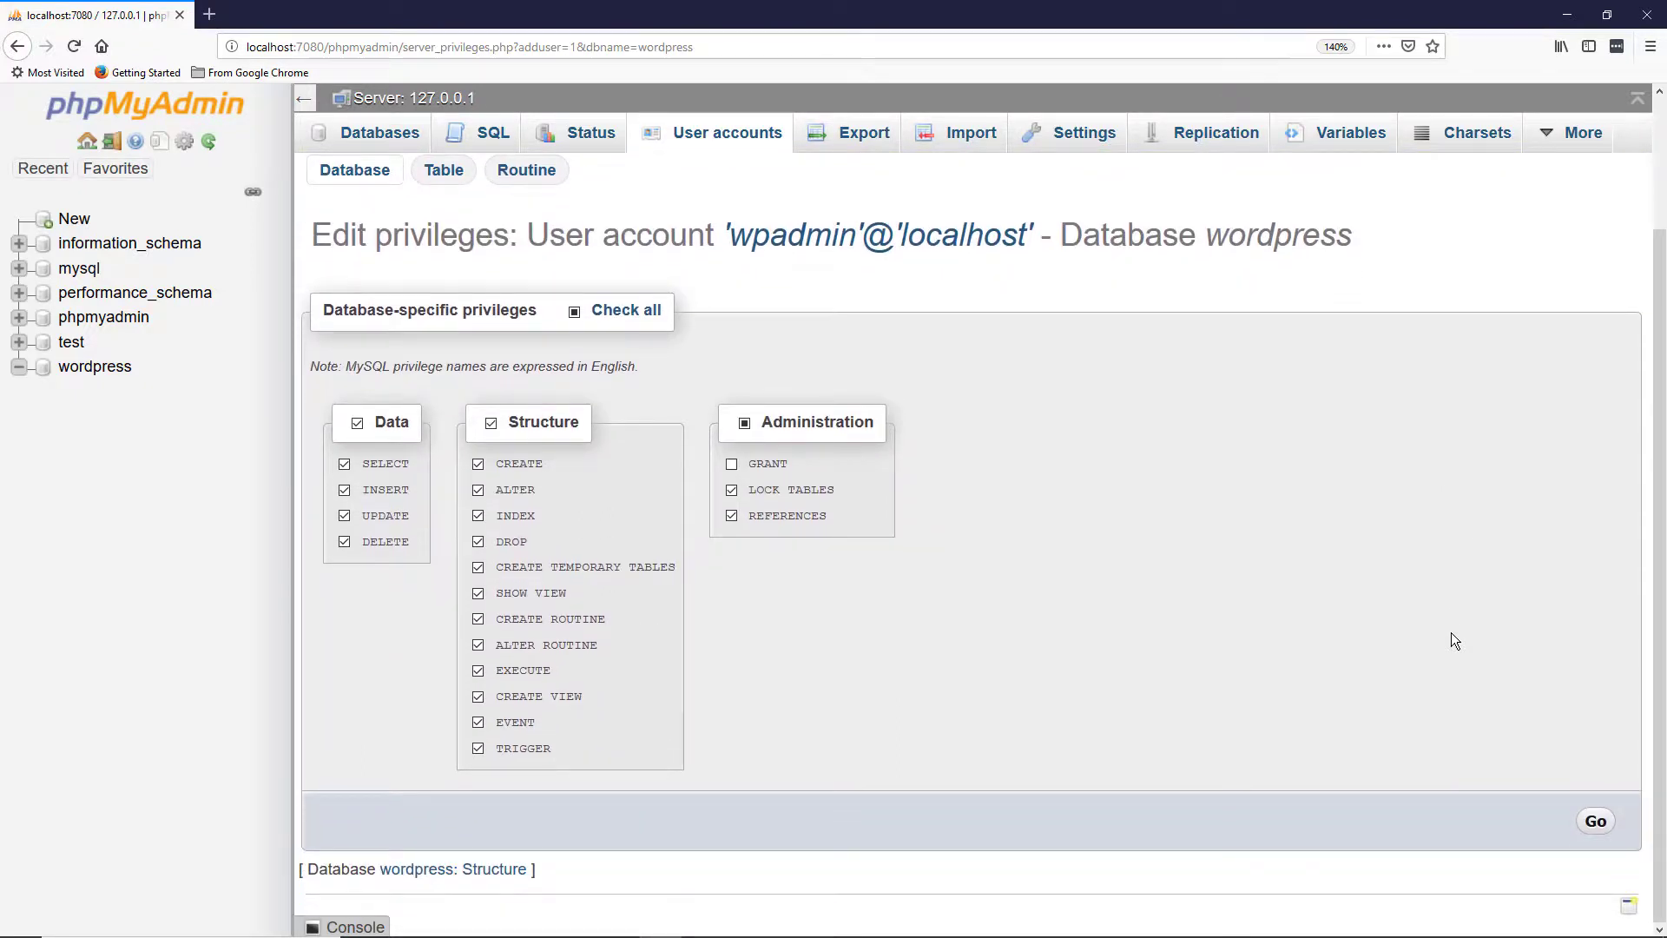
scroll(1451, 633, up, 2)
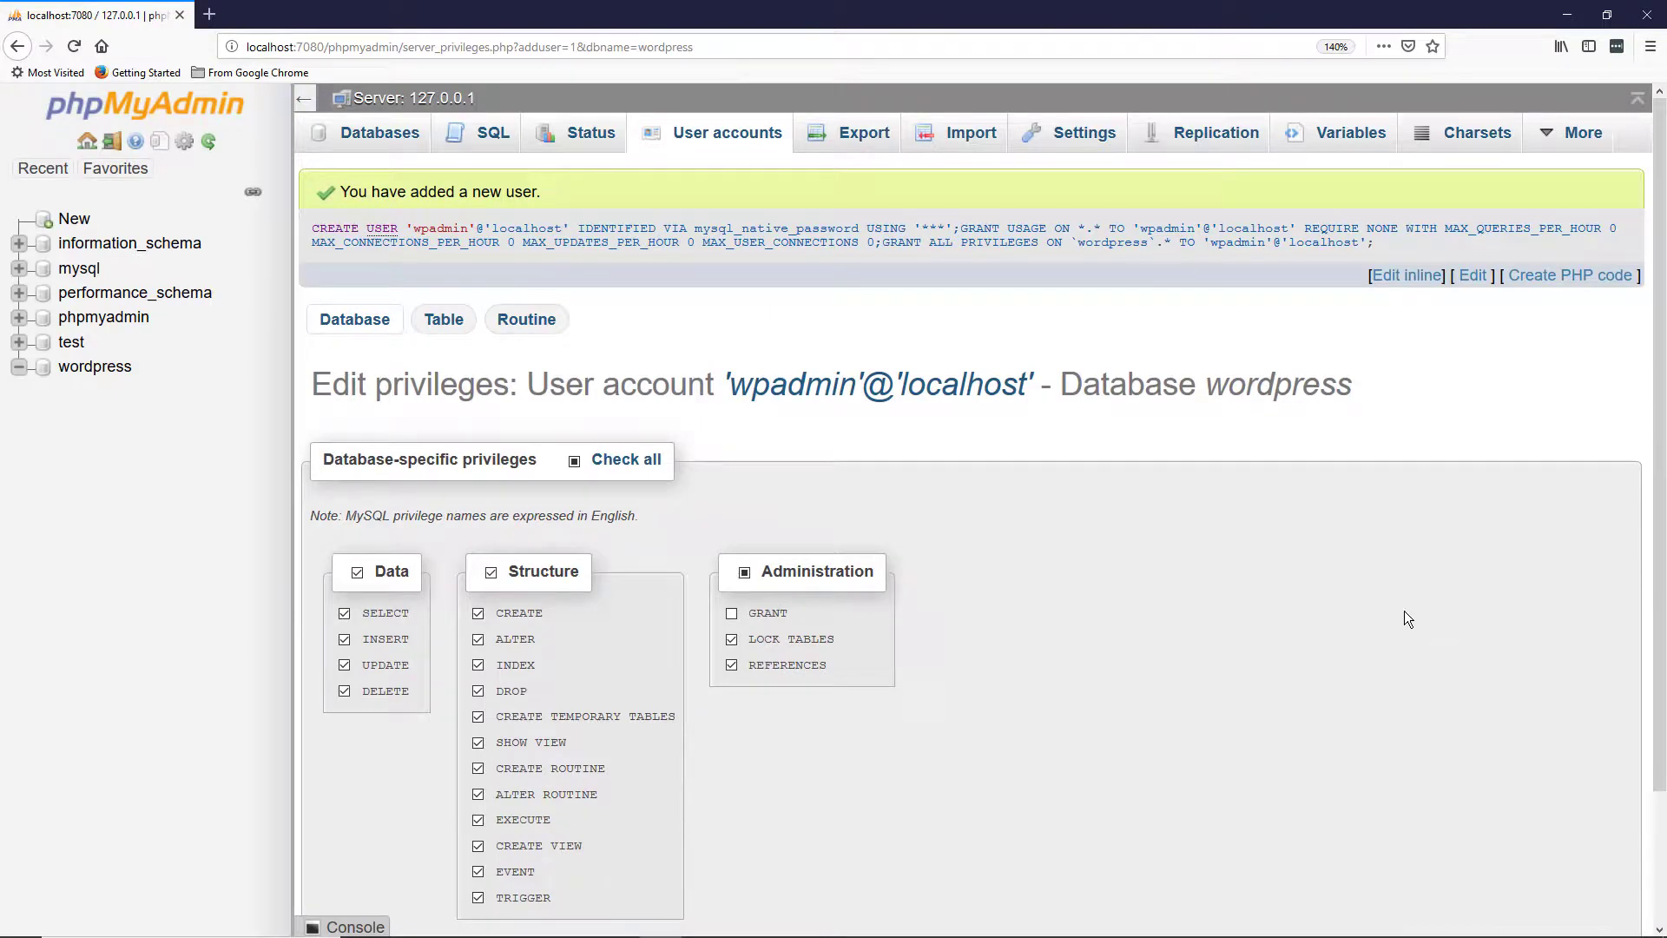
Step: In the wordpress folder, delete '-sample' from the wp-config-sample.php file name
click(1567, 16)
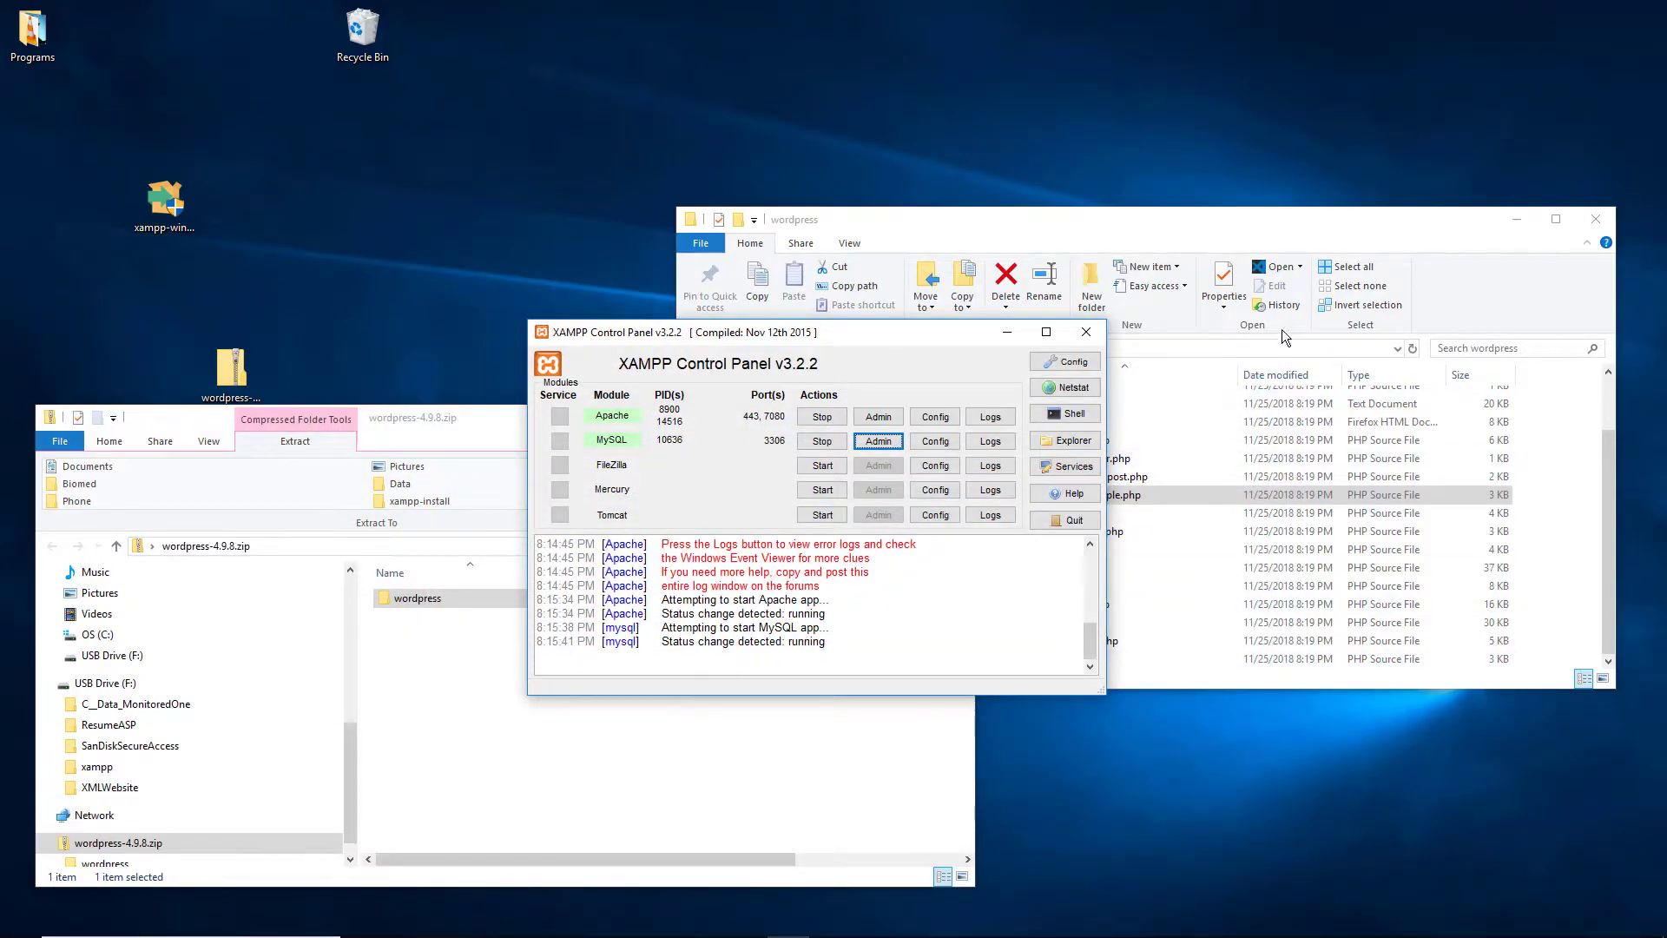
click(1269, 222)
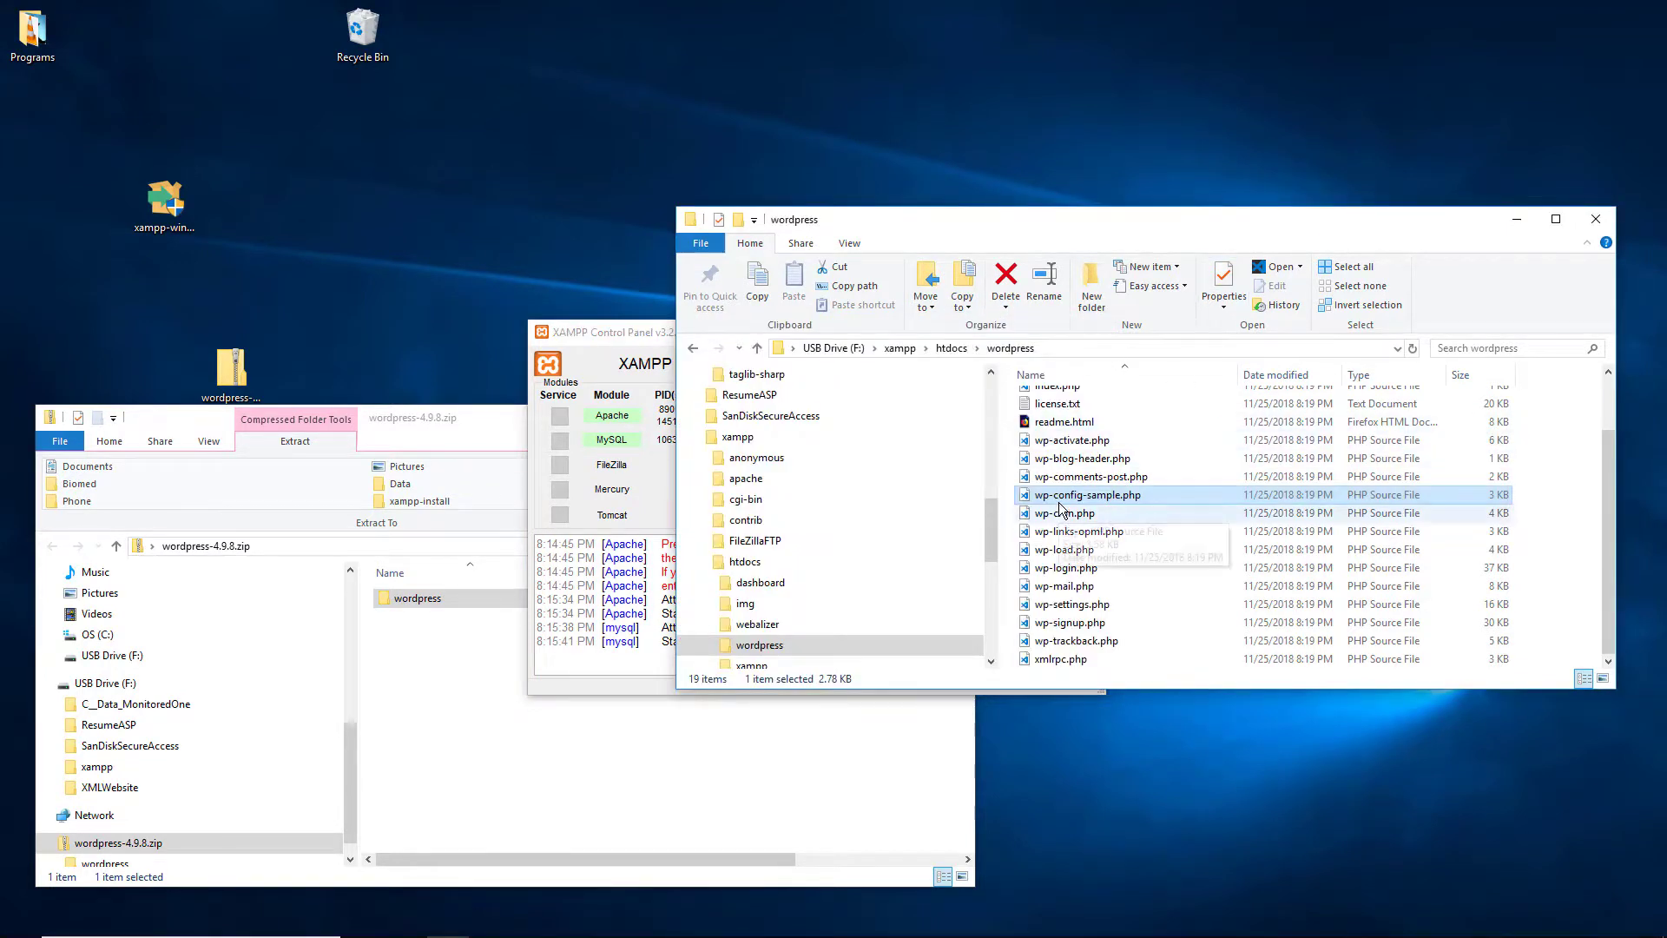
click(1106, 497)
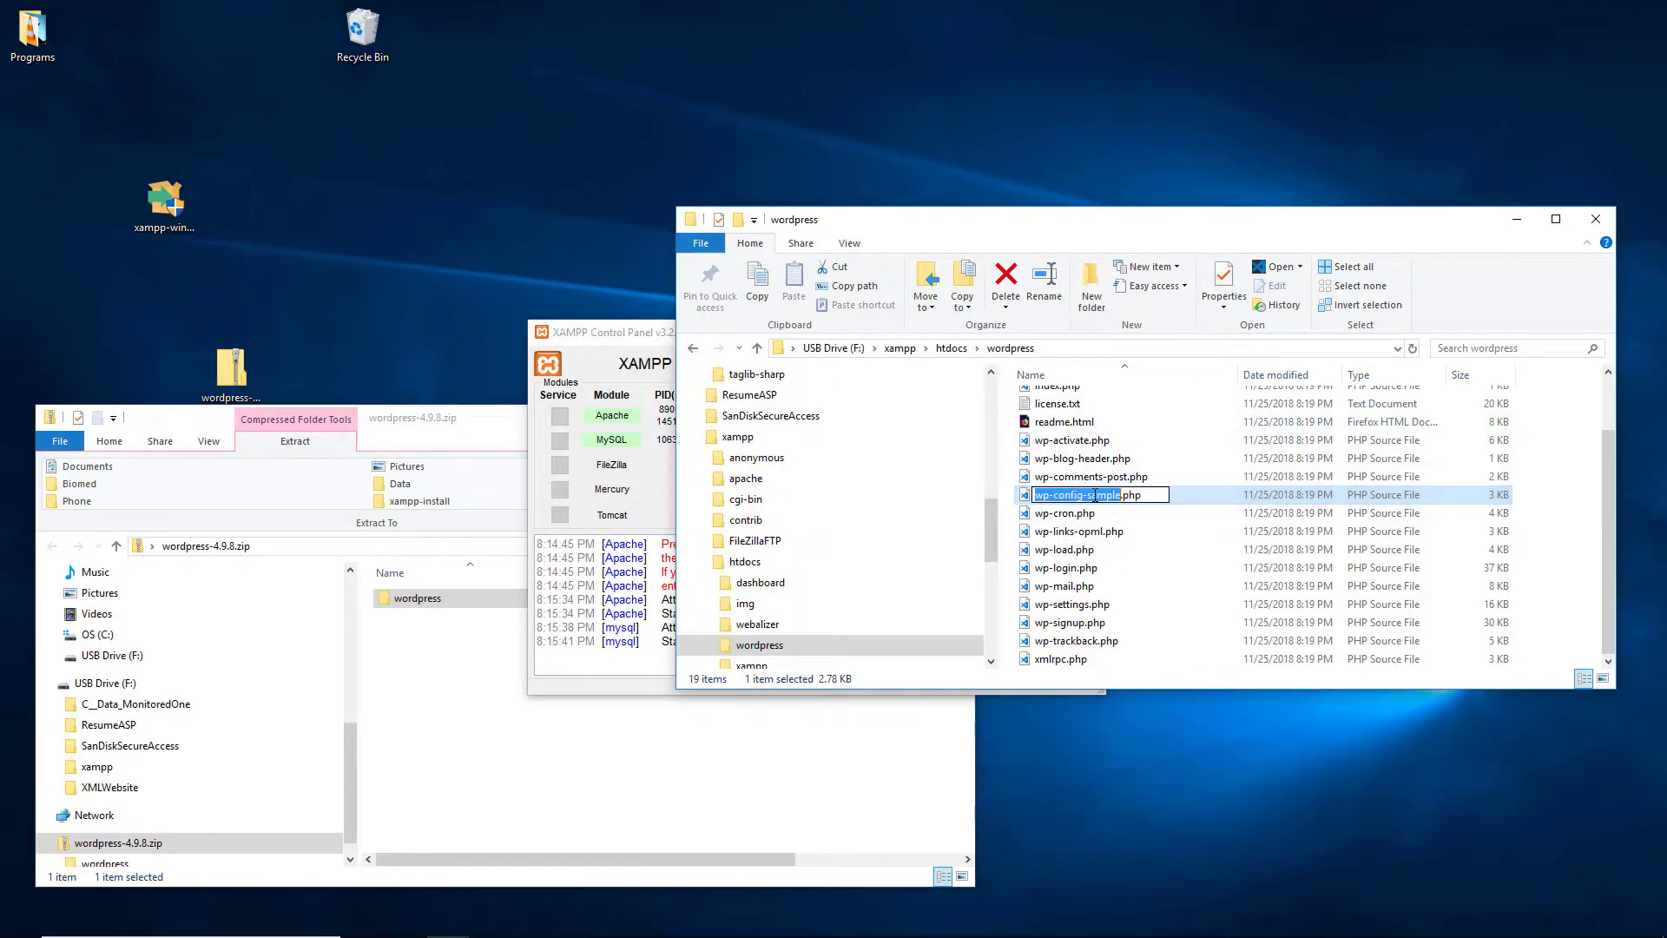
click(1089, 495)
key(shift+Right)
key(shift+Right)
key(shift+Right)
key(shift+Right)
key(shift+Right)
key(shift+Right)
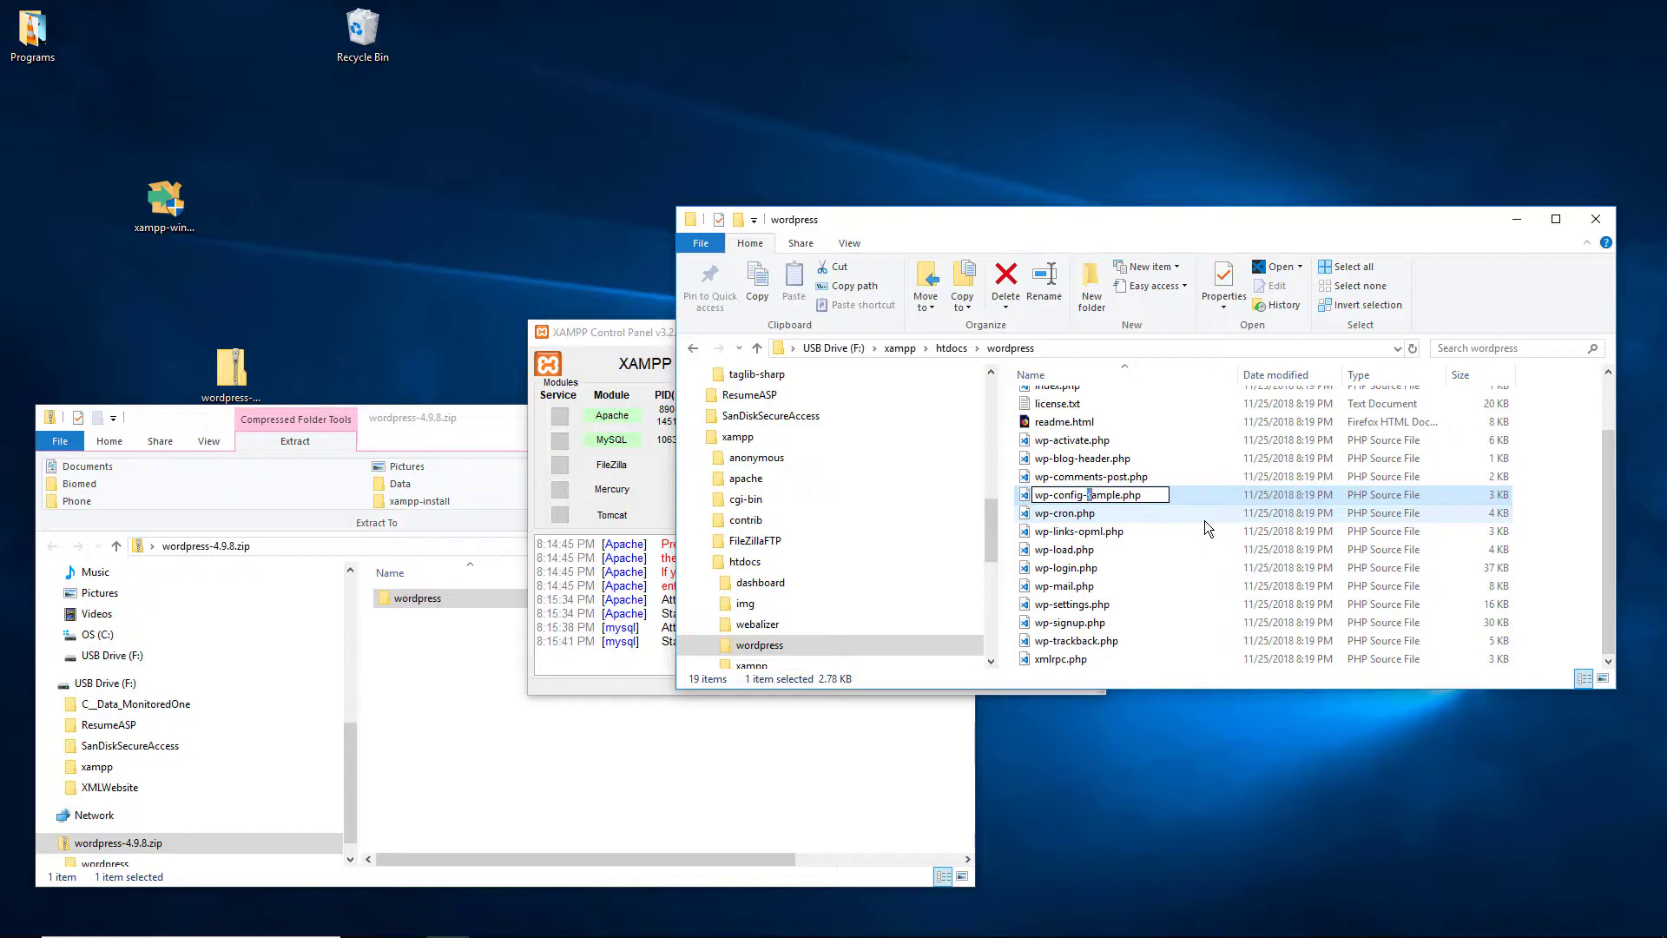
key(BackSpace)
key(BackSpace)
Step: Confirm the new name wp-config.php and open the file with Edit with Notepad++
click(1580, 518)
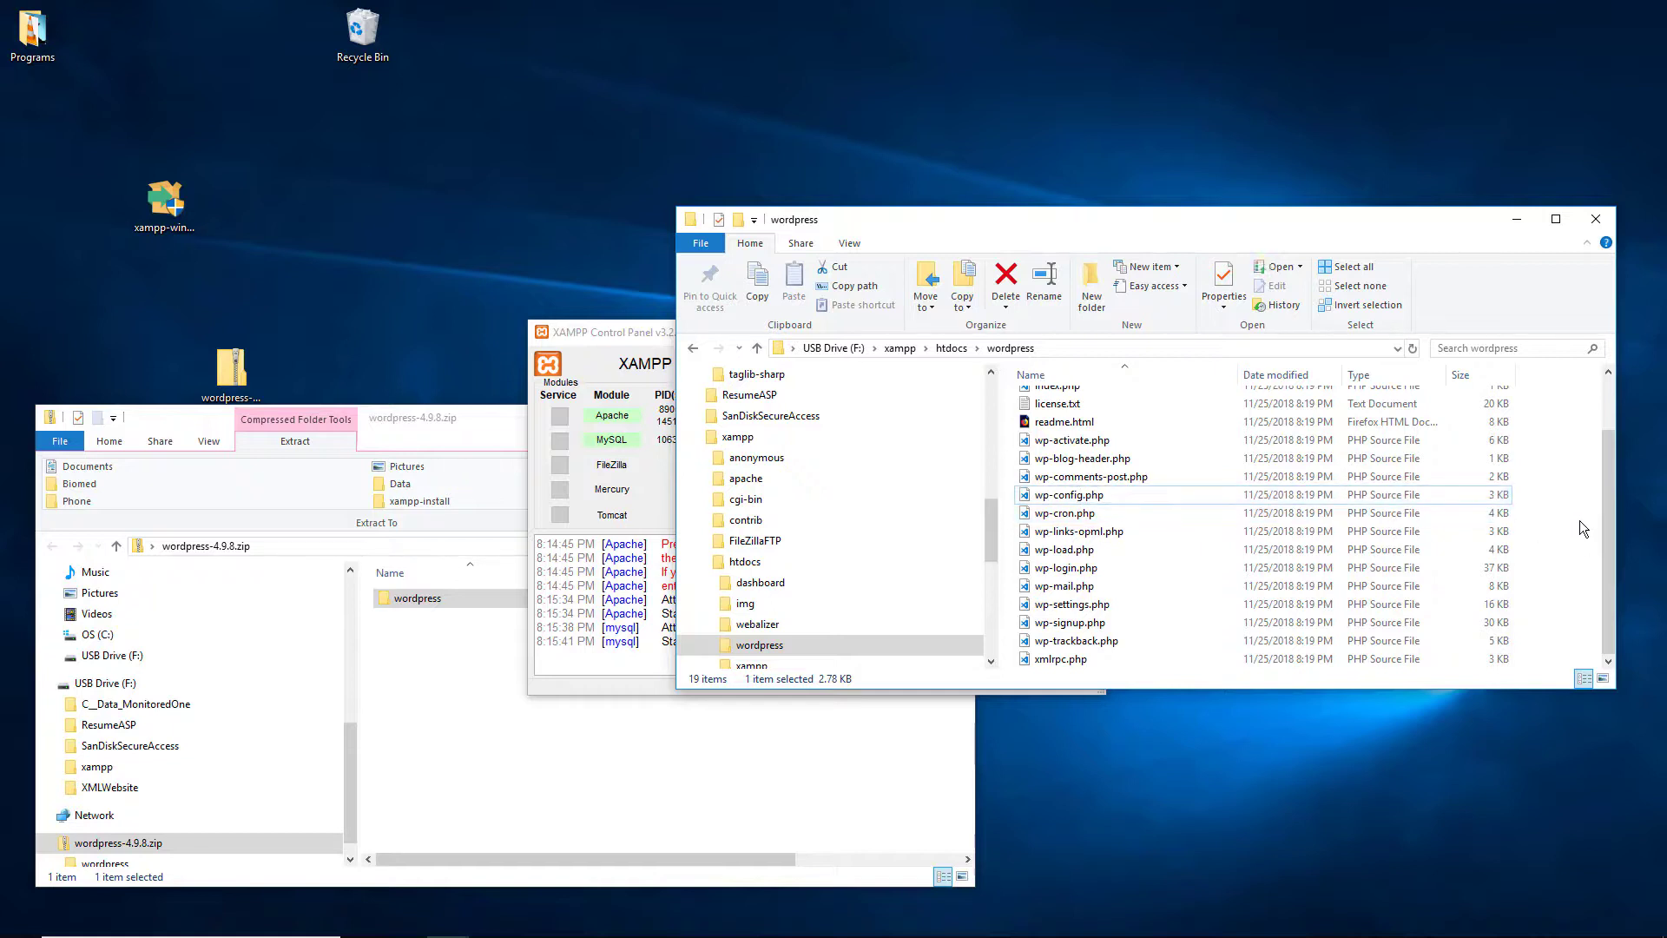
right_click(1066, 505)
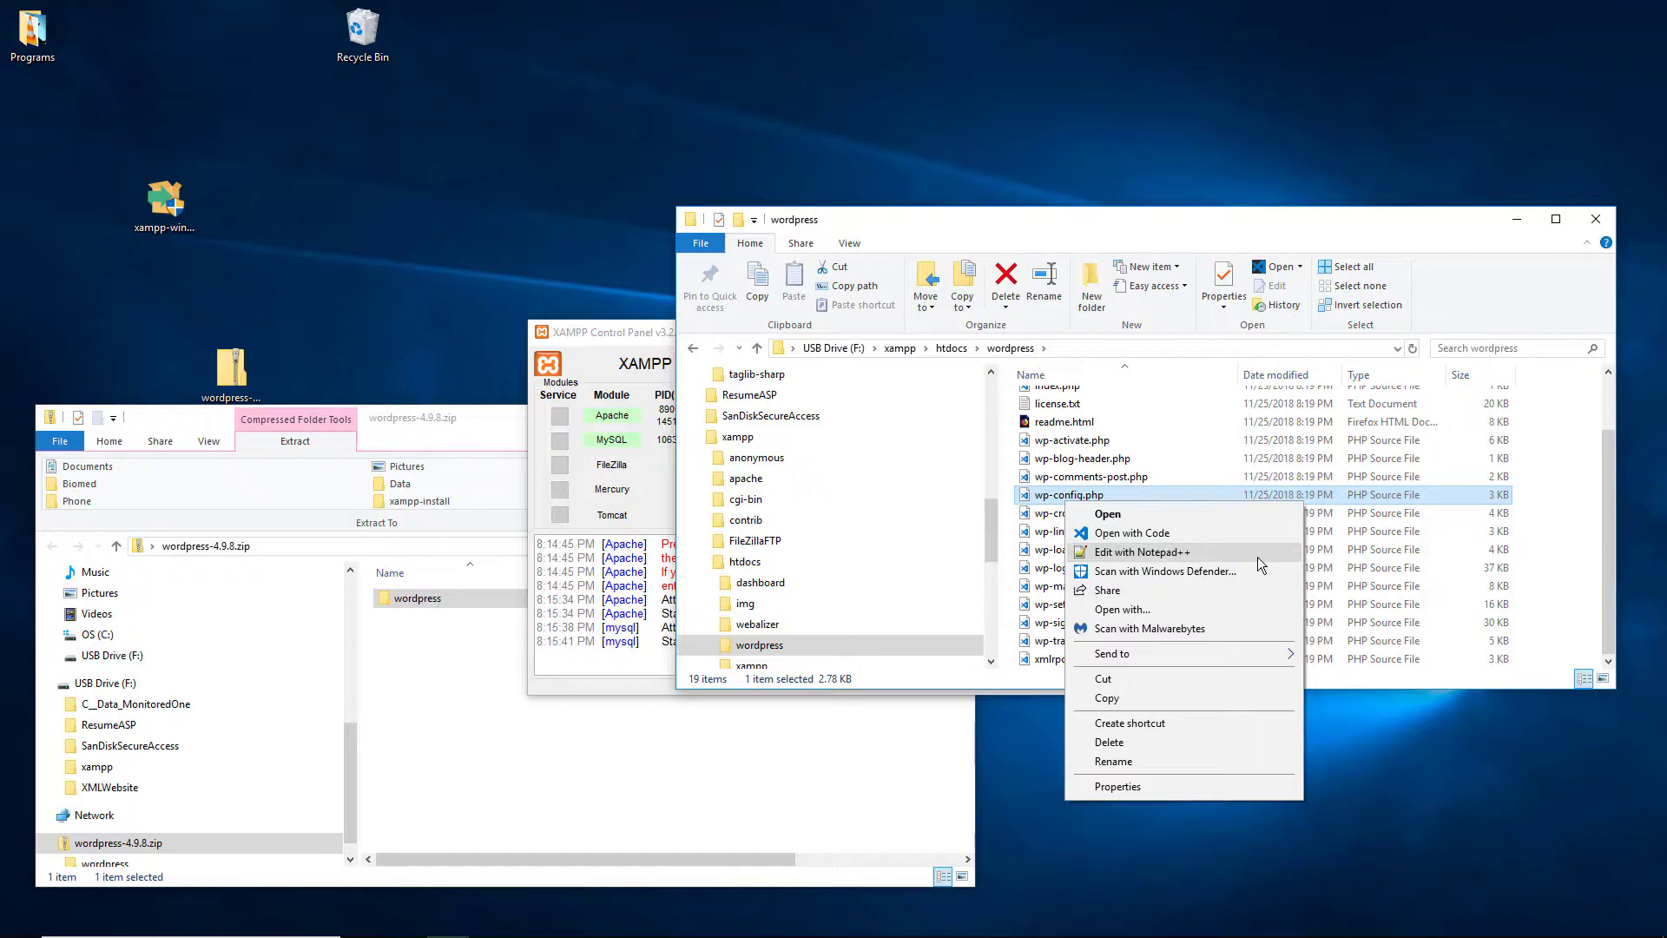
click(1258, 558)
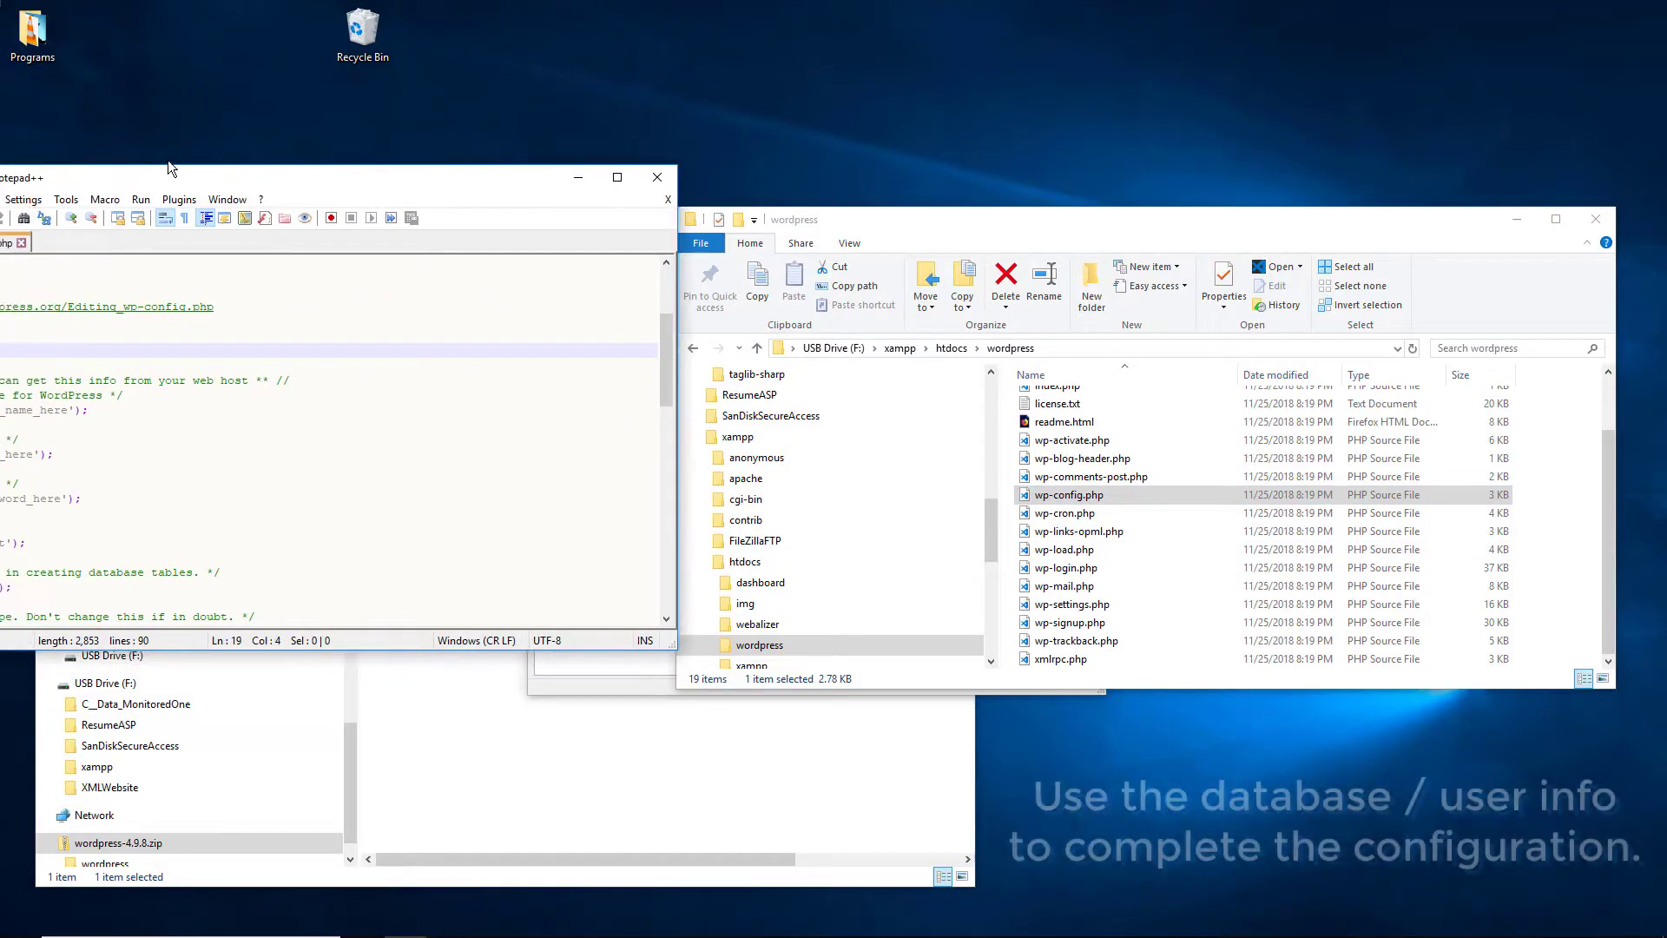
Step: In wp-config.php, replace database_name_here with wordpress for DB_NAME
drag(460, 130, 470, 107)
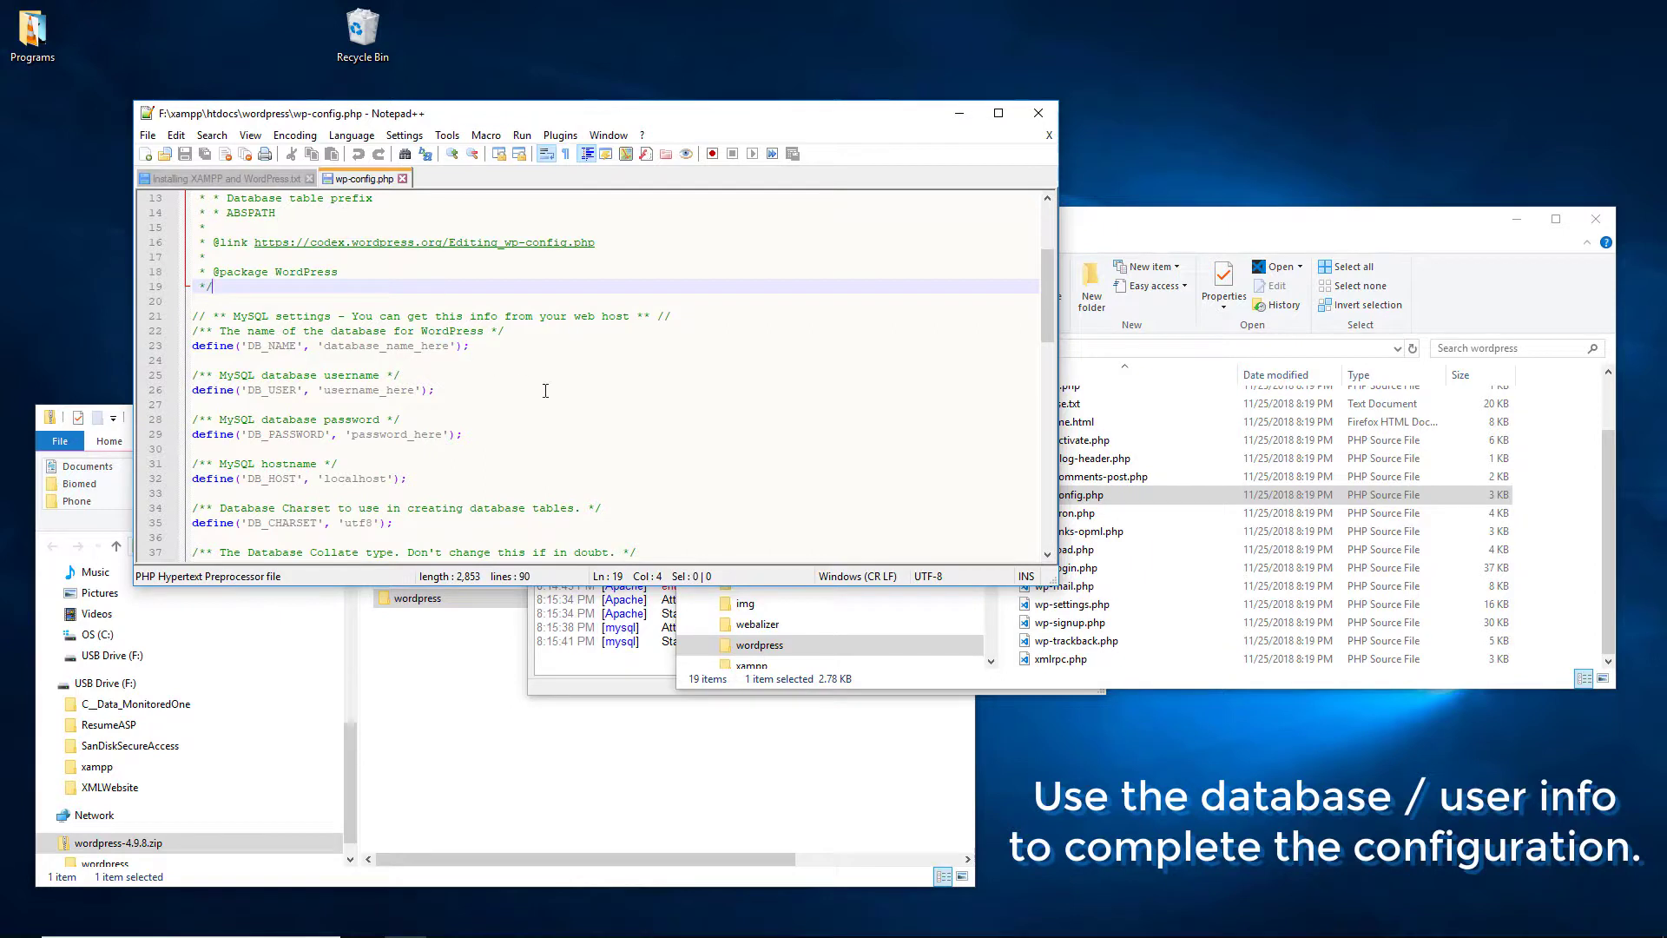
click(421, 404)
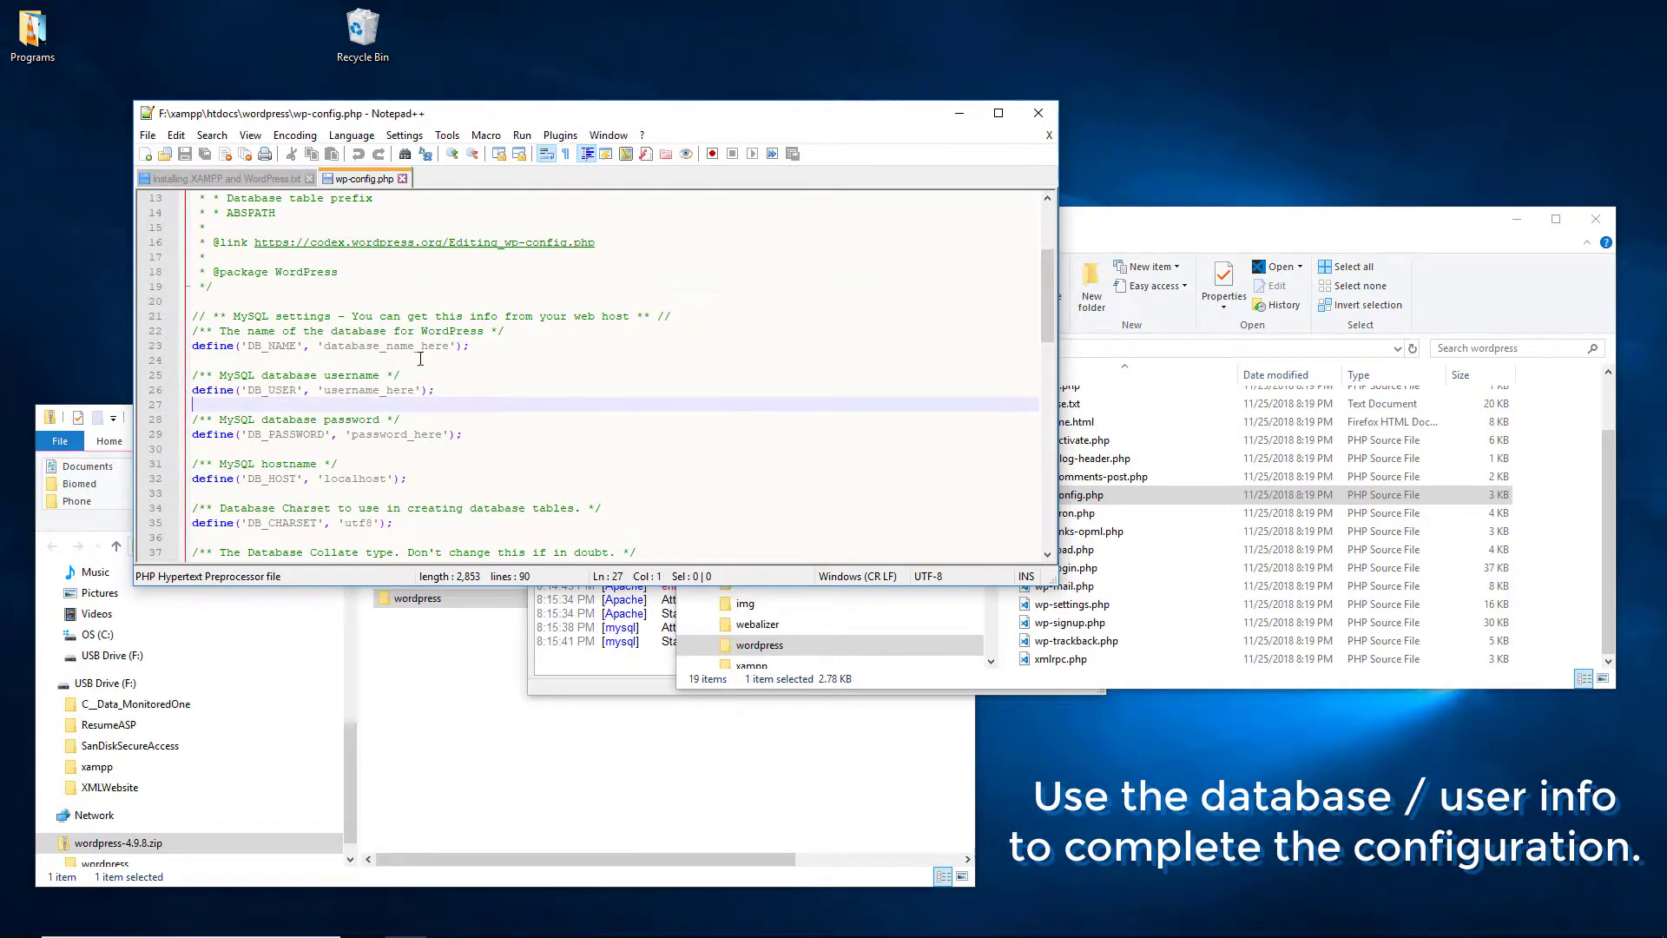
click(240, 301)
scroll(243, 304, up, 3)
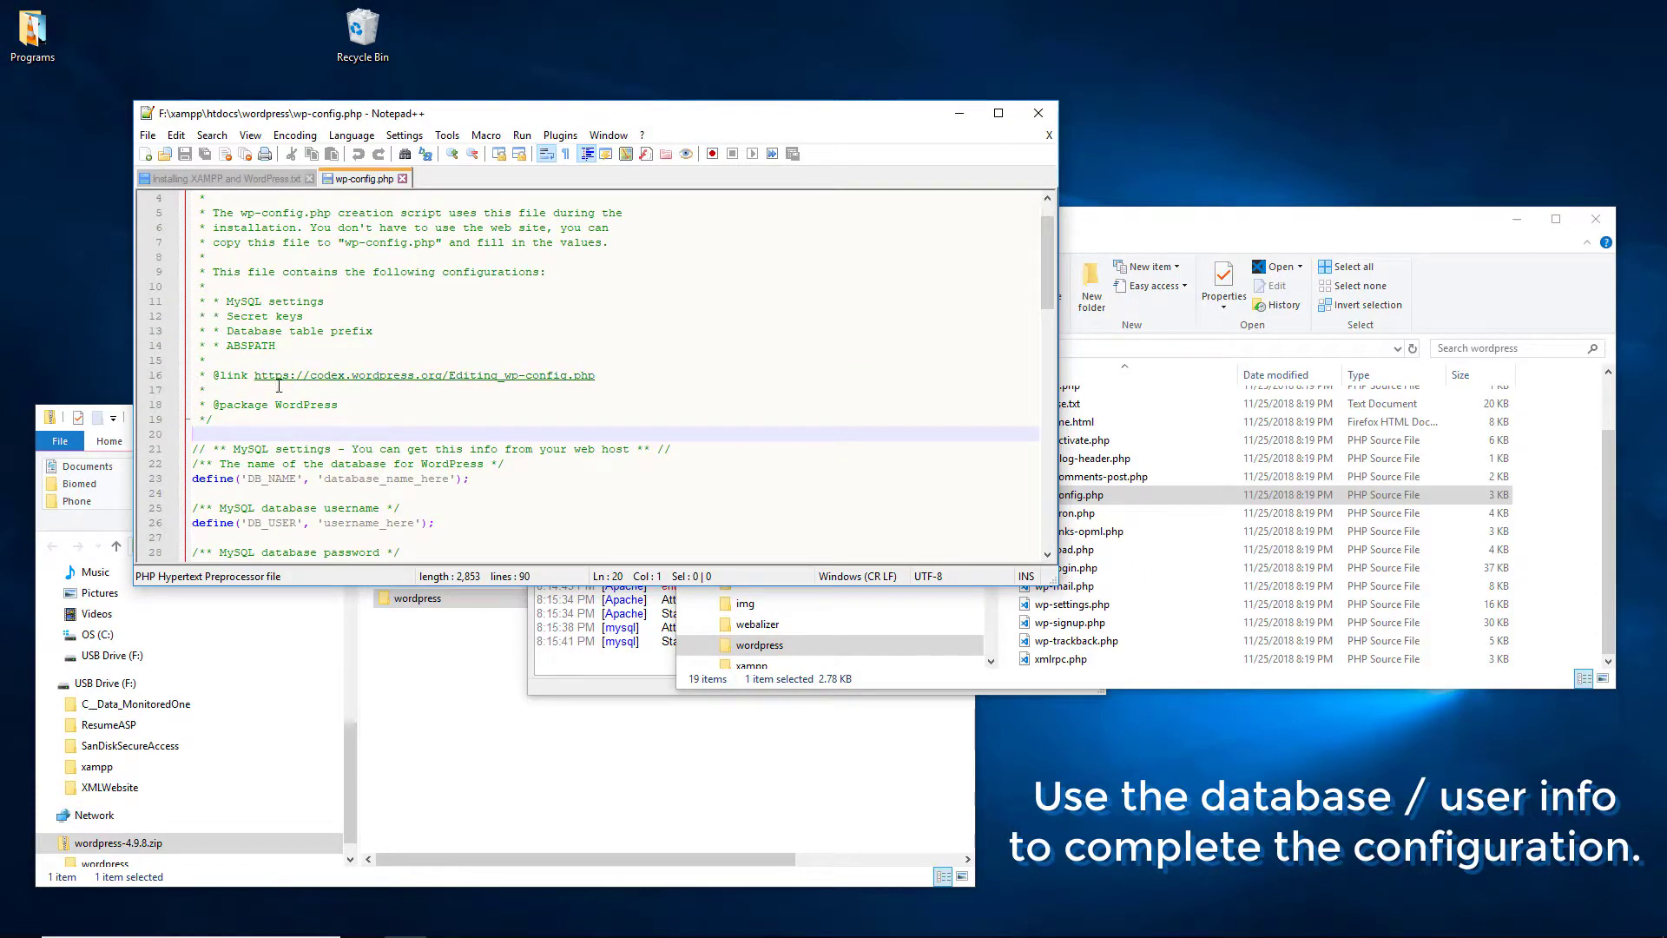
scroll(284, 384, up, 1)
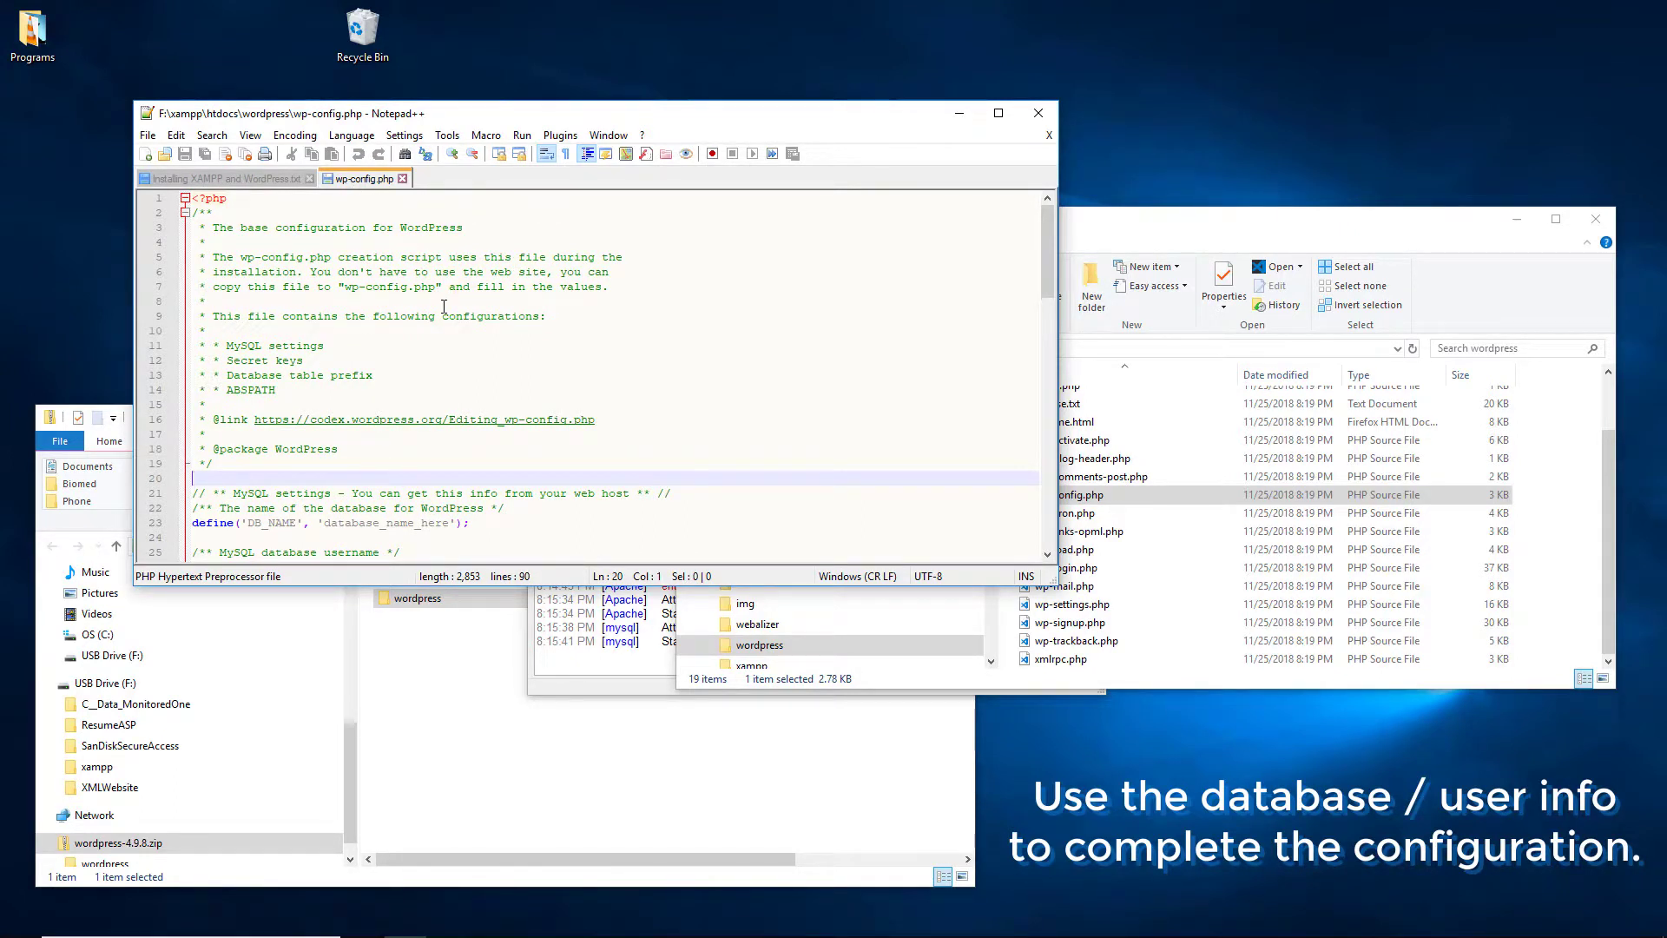
scroll(444, 306, down, 4)
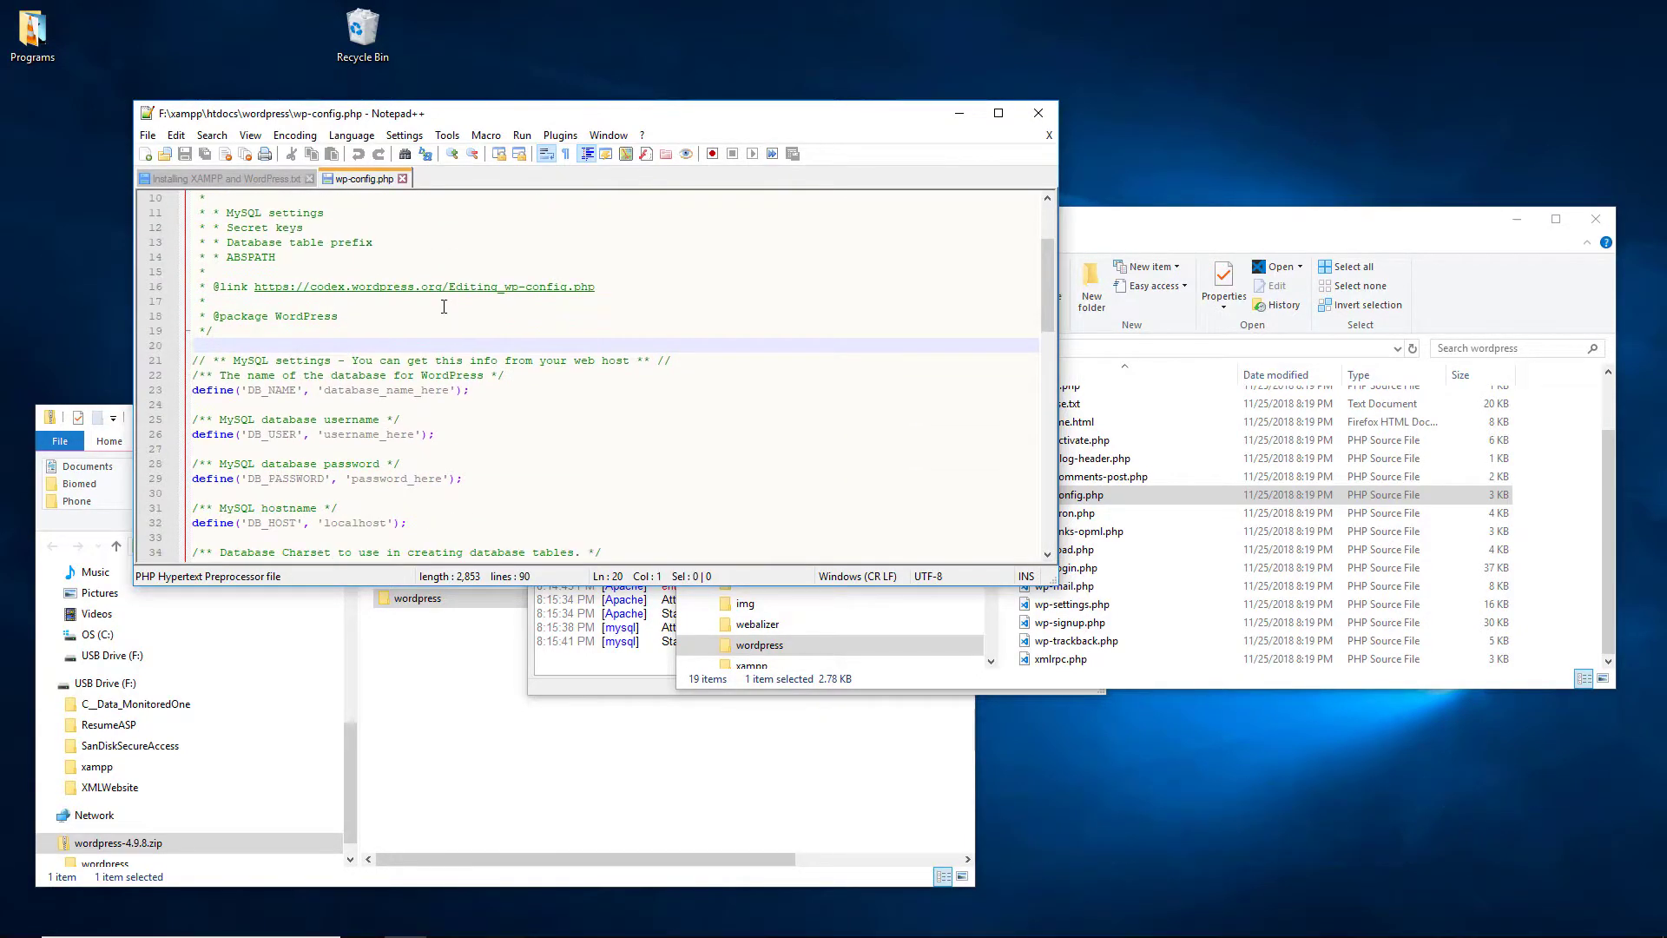
scroll(443, 307, down, 1)
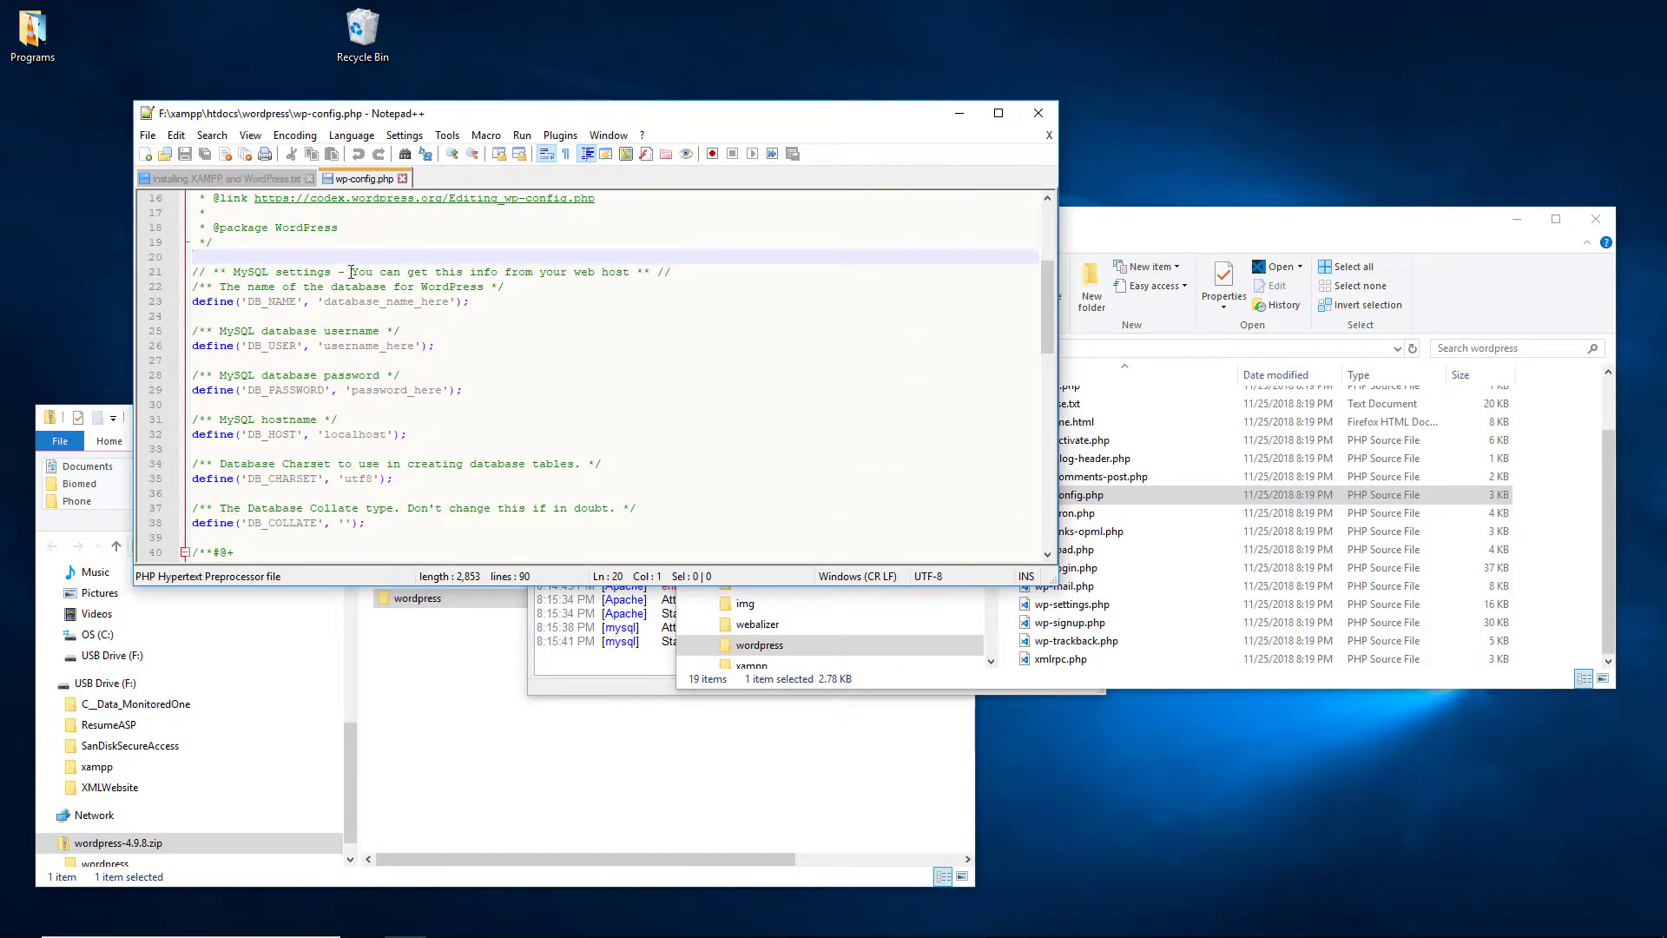
drag(324, 301, 456, 302)
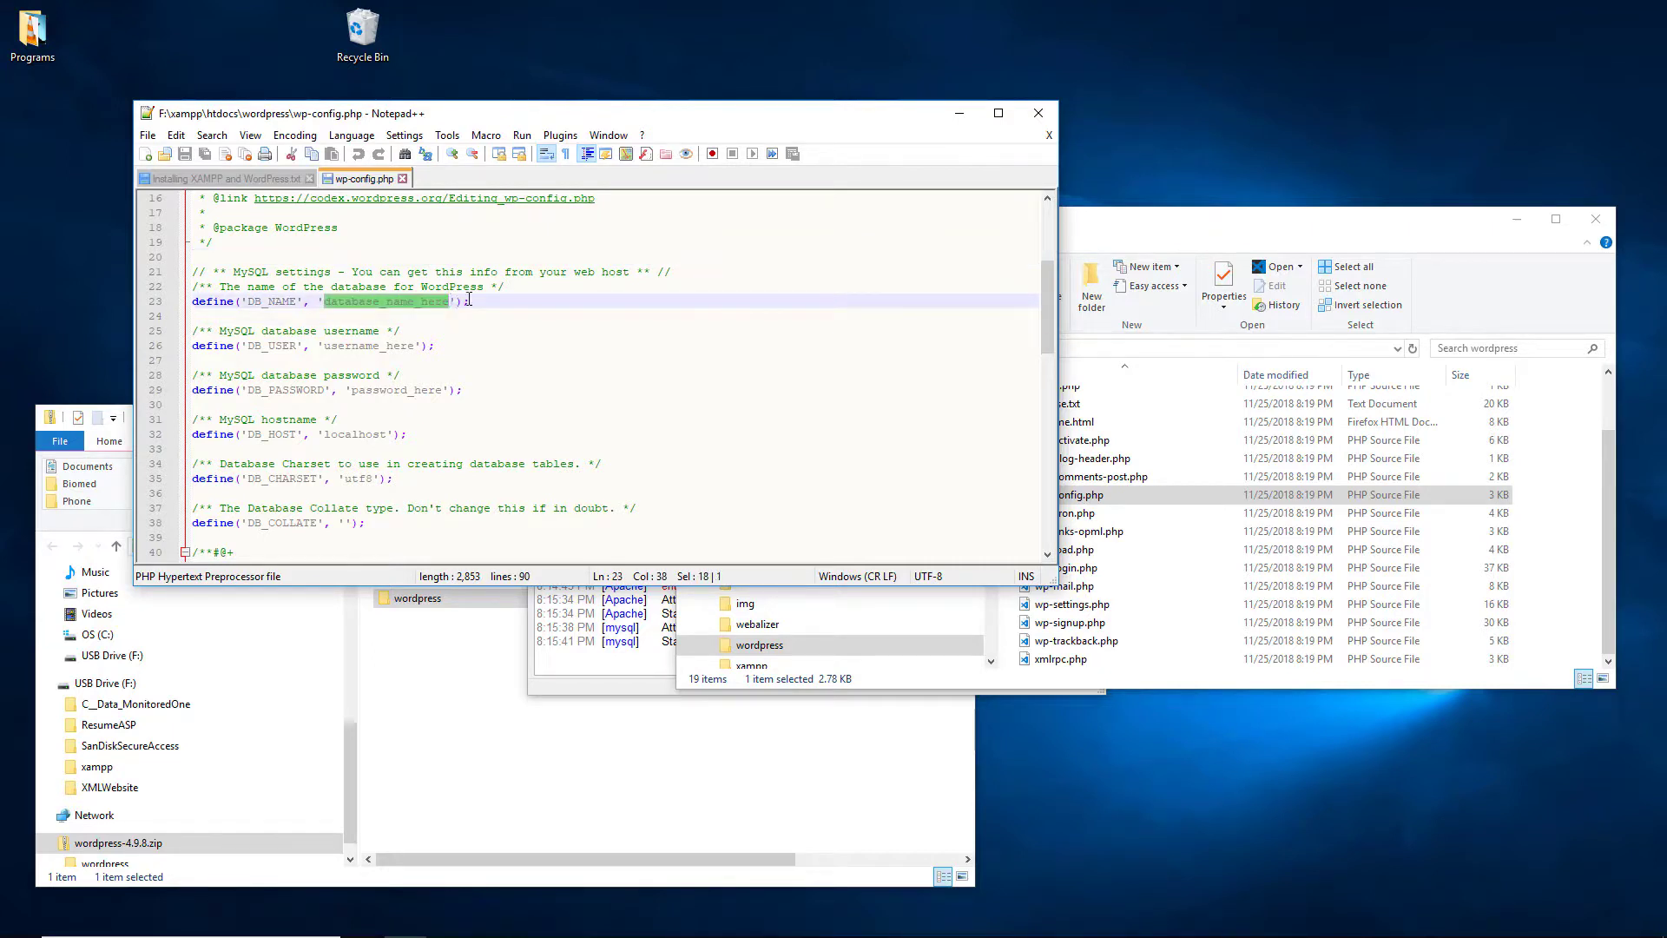
text(wordpress)
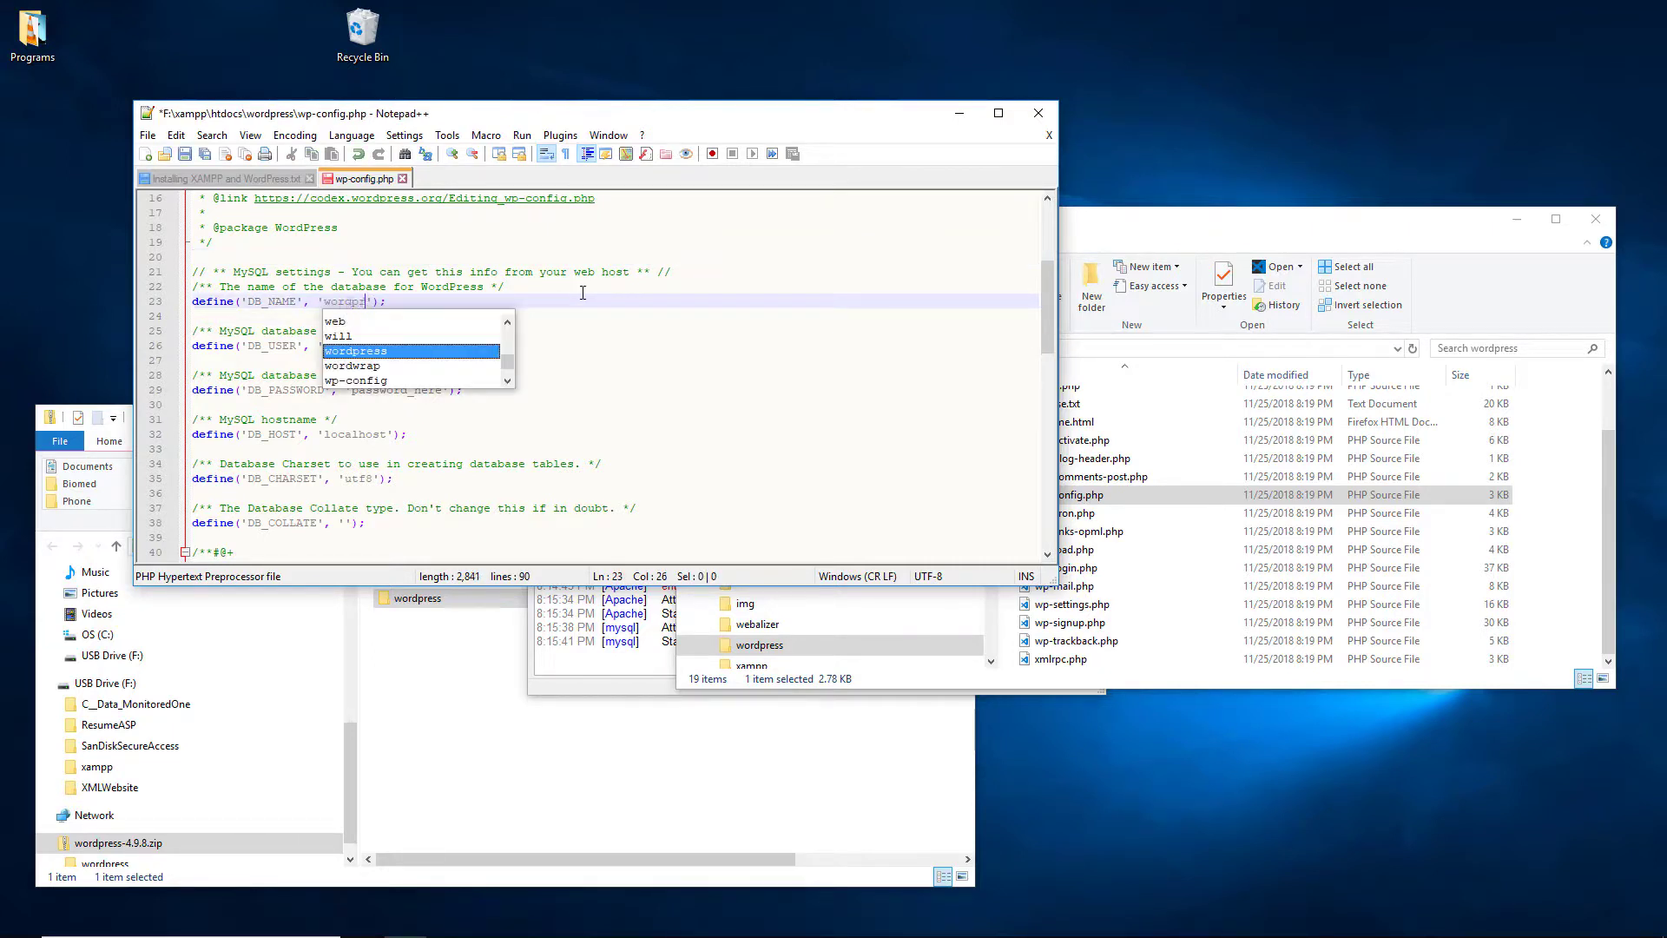
click(750, 394)
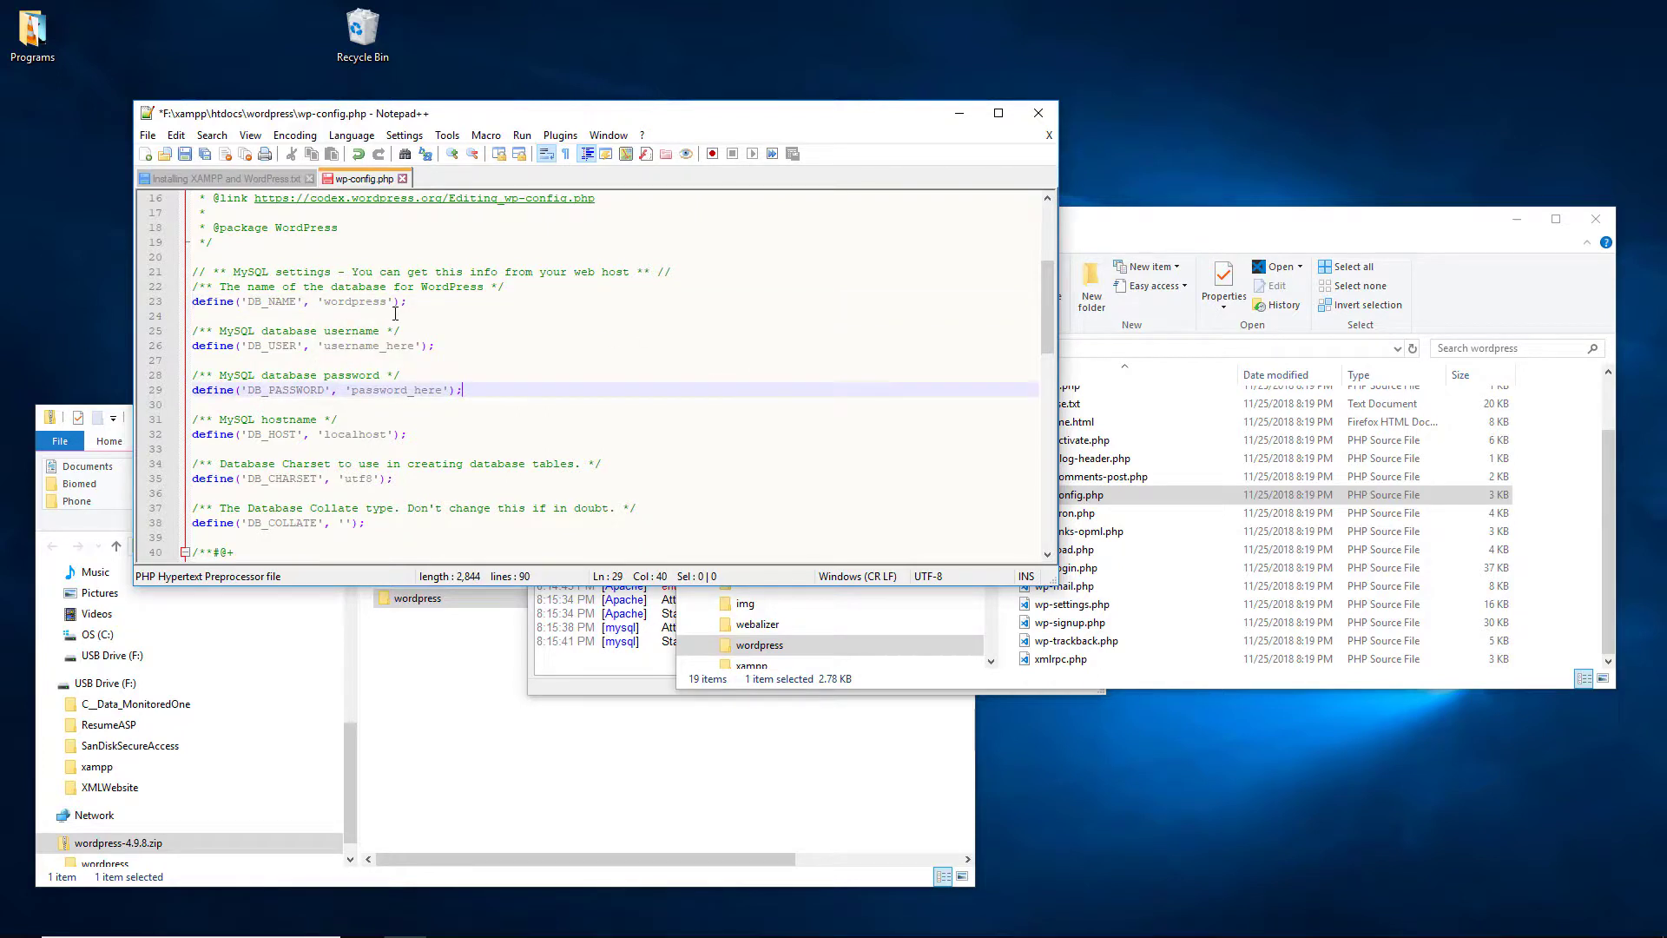
Step: Set DB_USER to wpadmin and fill in the DB_PASSWORD, leaving DB_HOST unchanged
drag(324, 345, 415, 345)
text(wp)
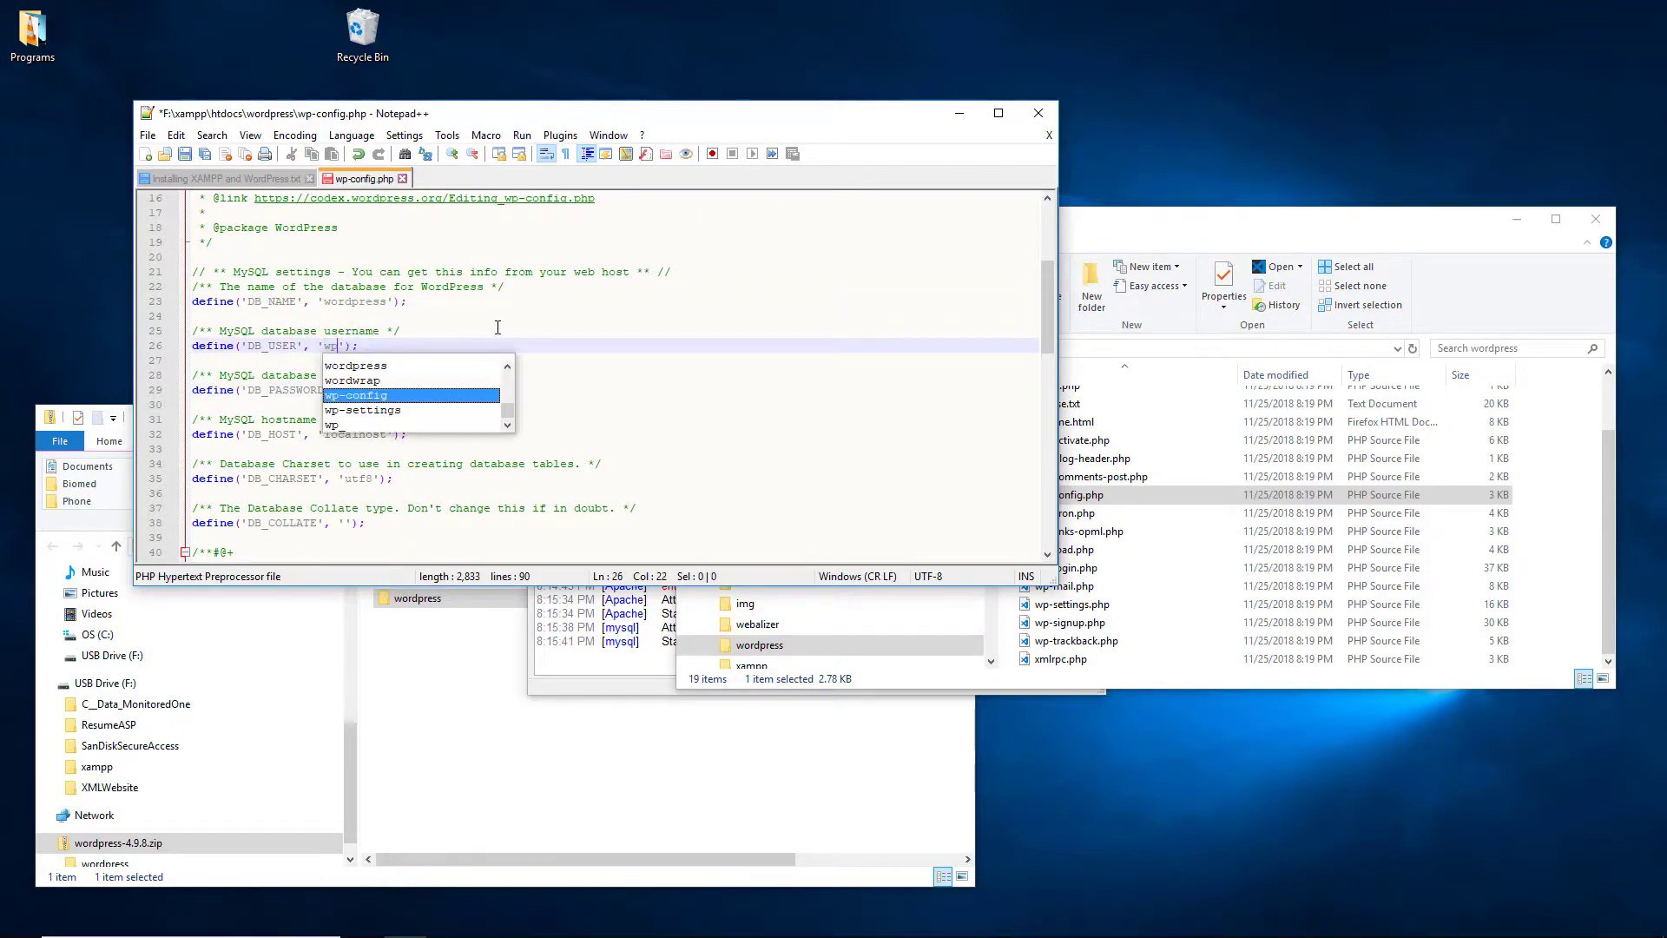
text(admin)
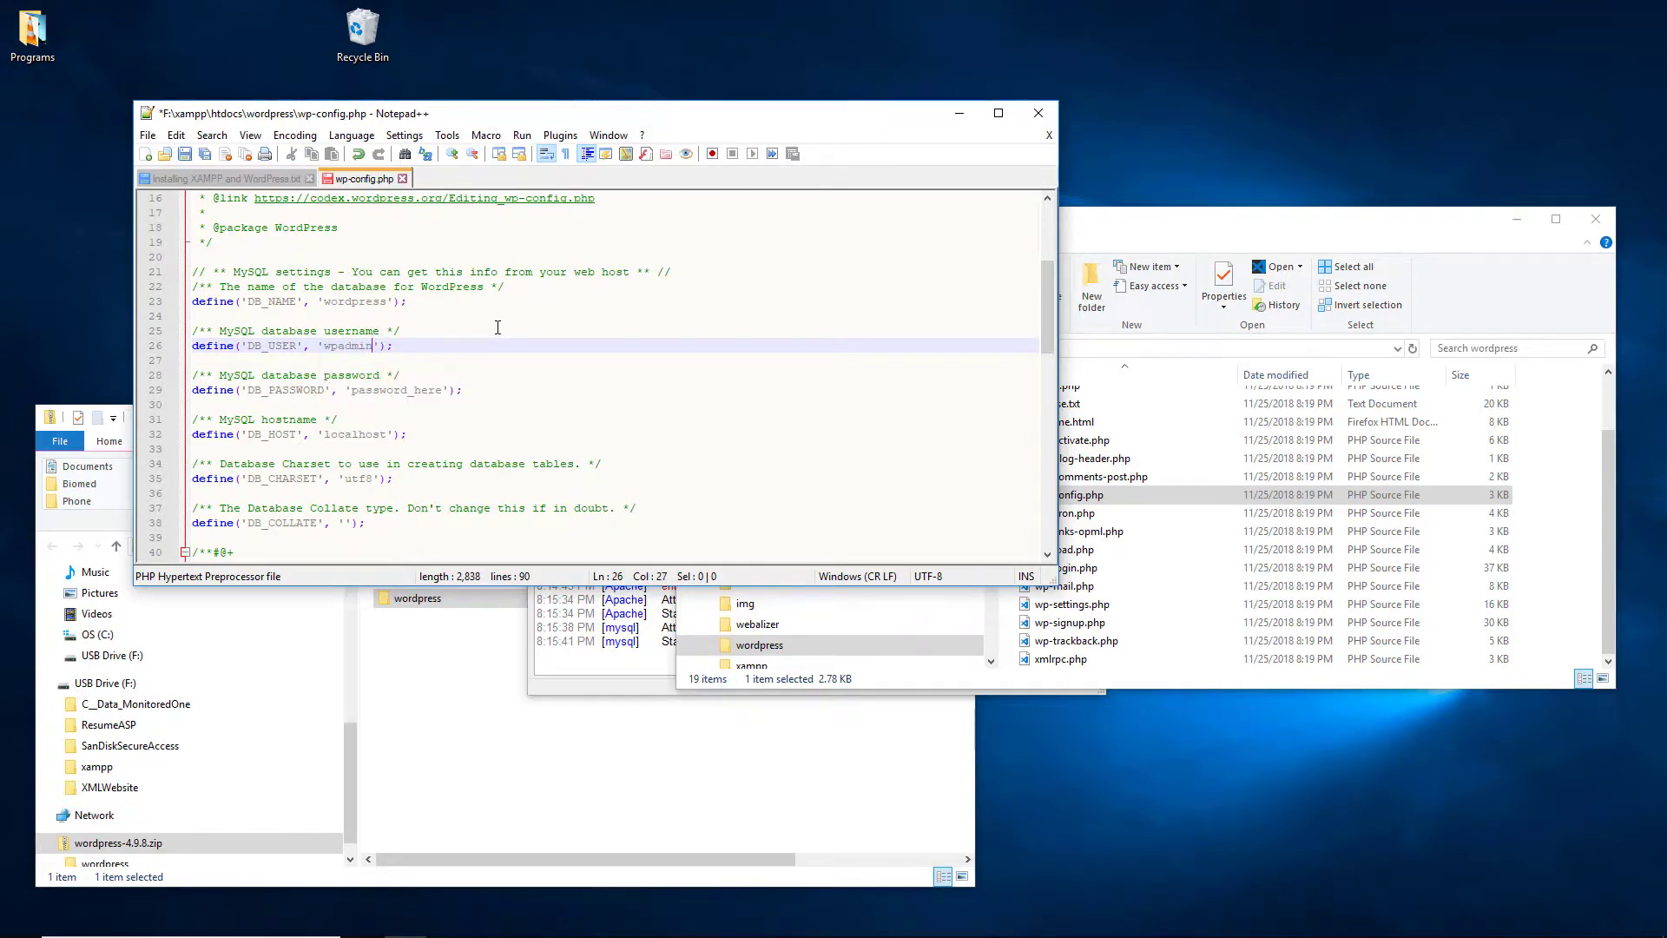
drag(353, 390, 447, 390)
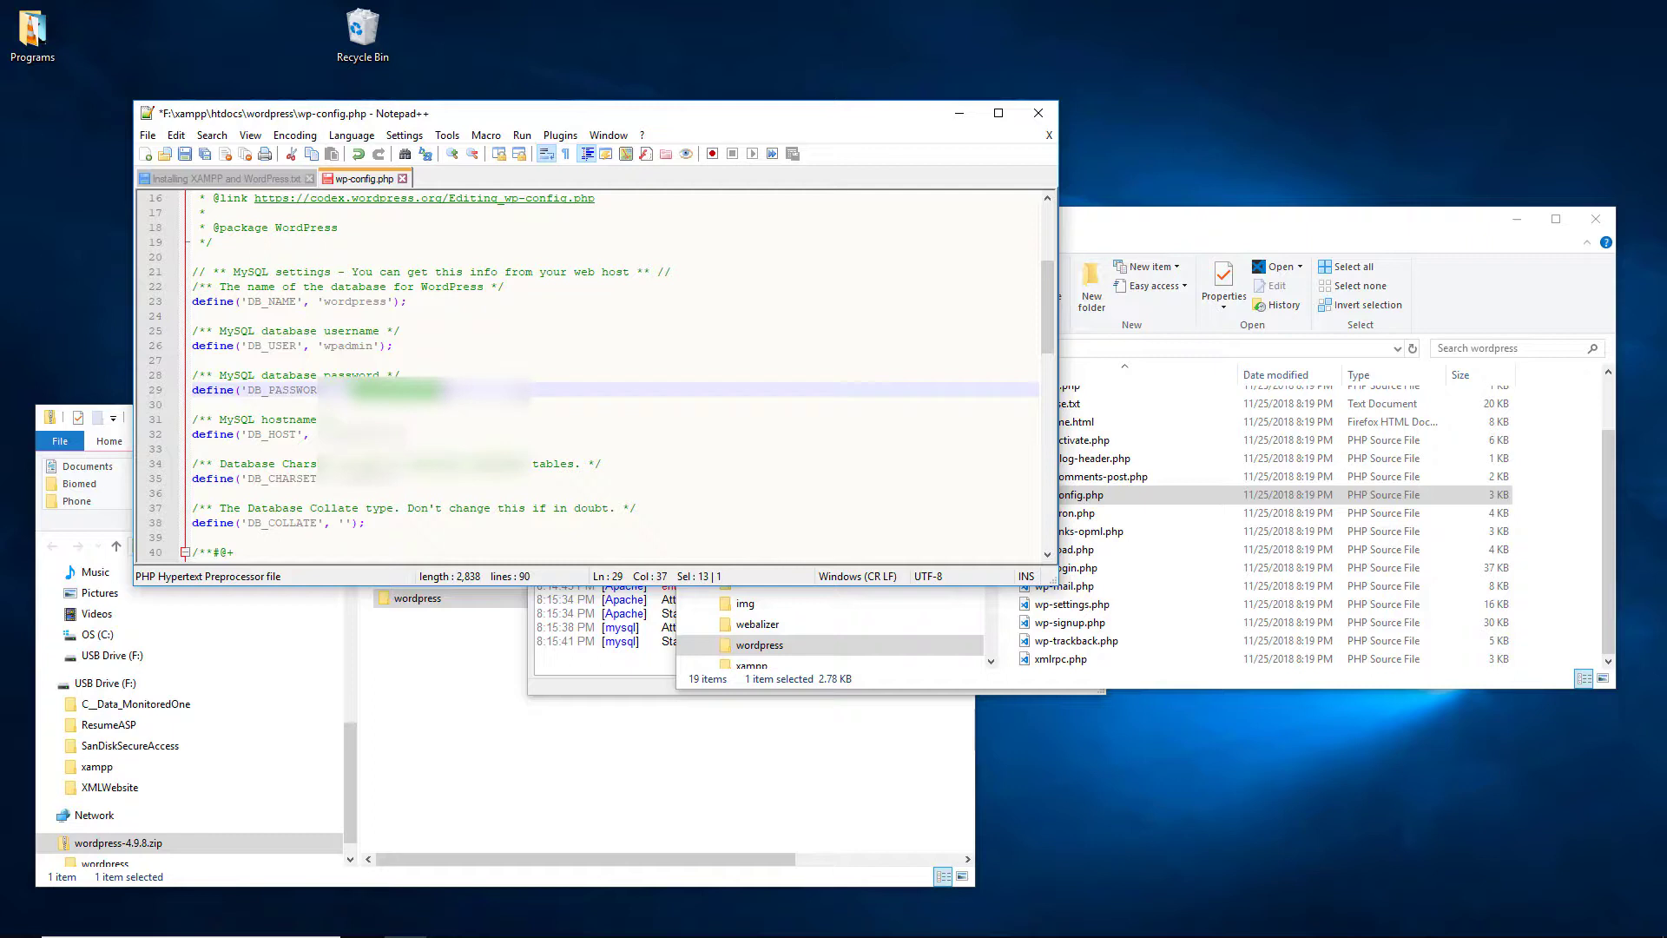
text(******)
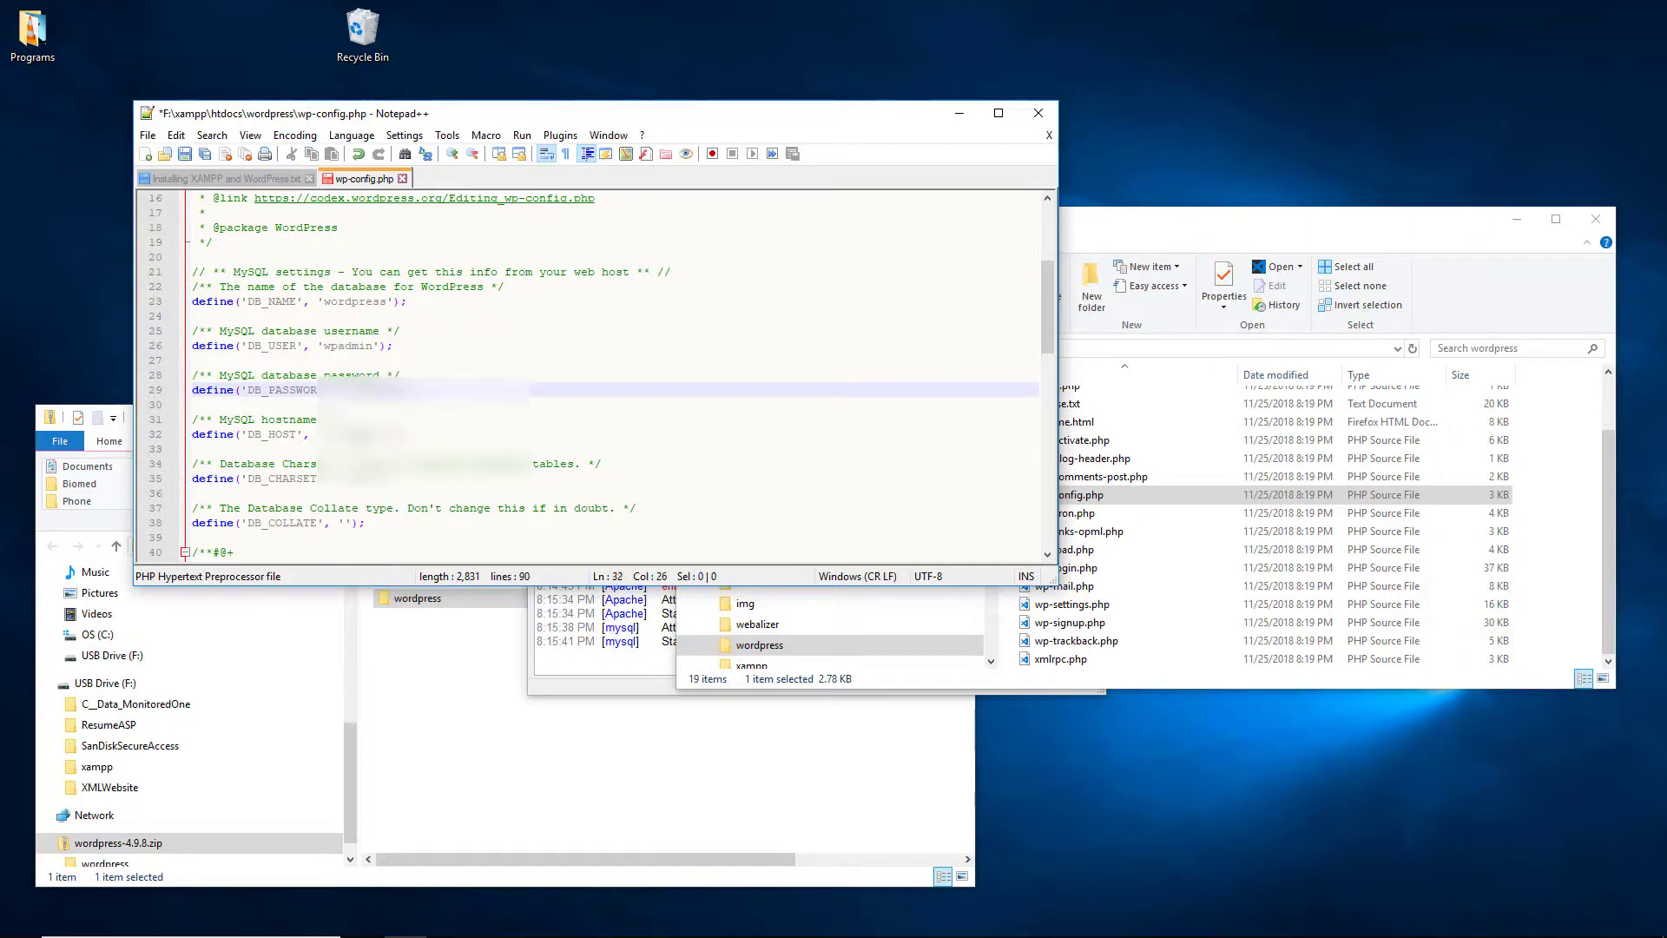
double_click(366, 434)
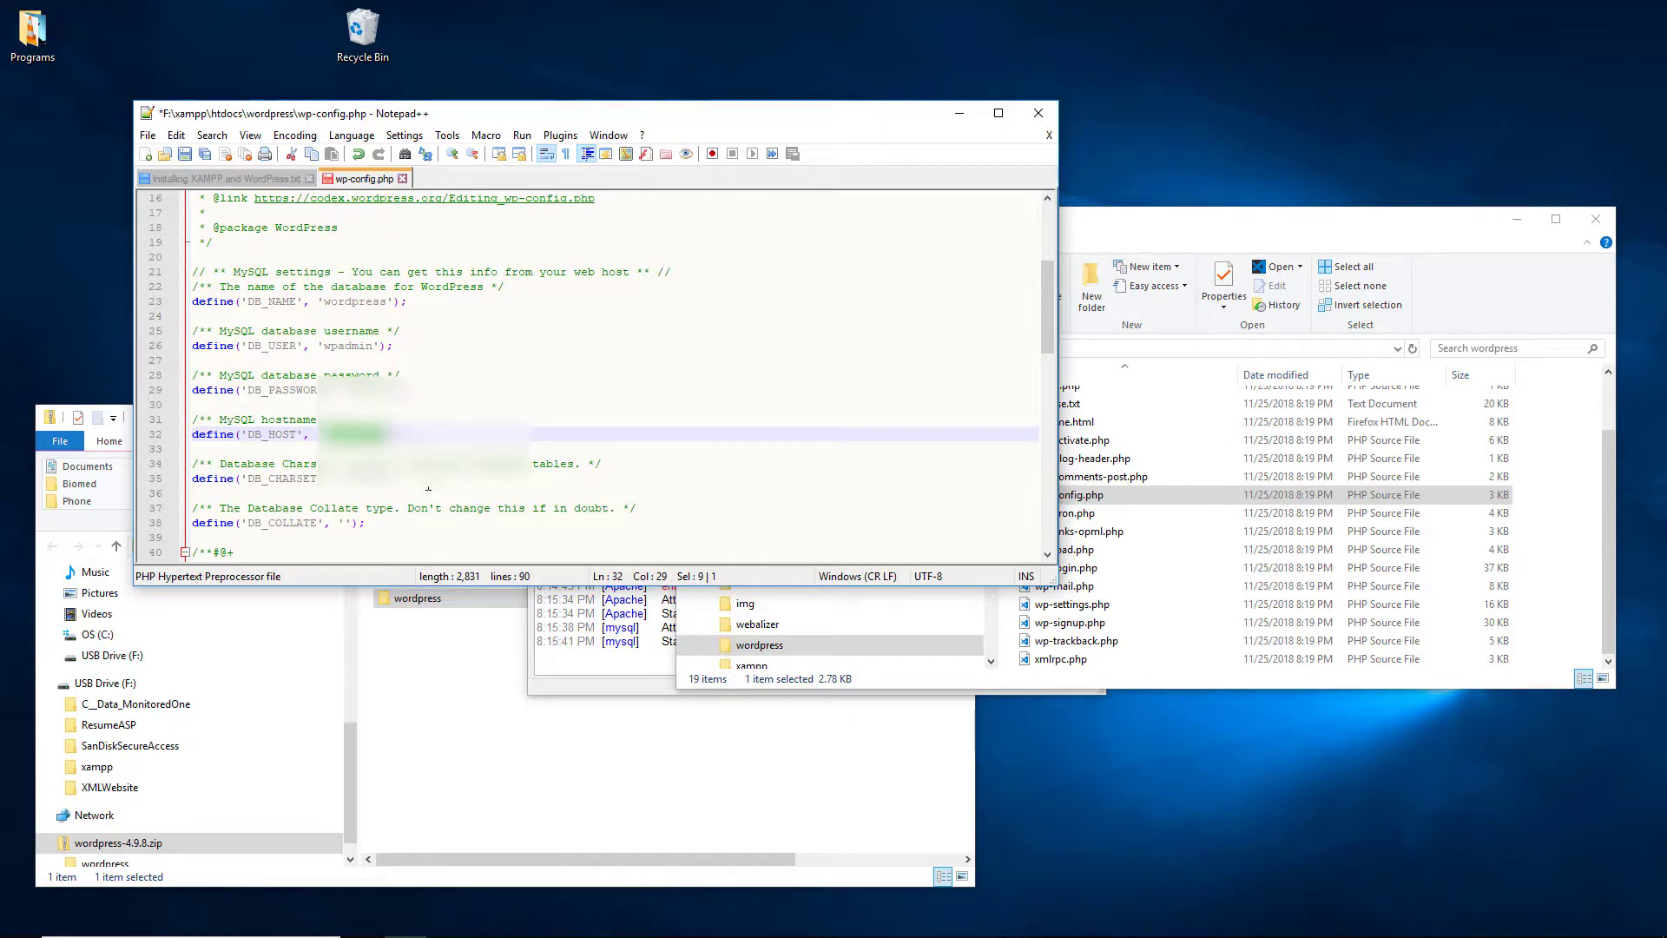
click(622, 507)
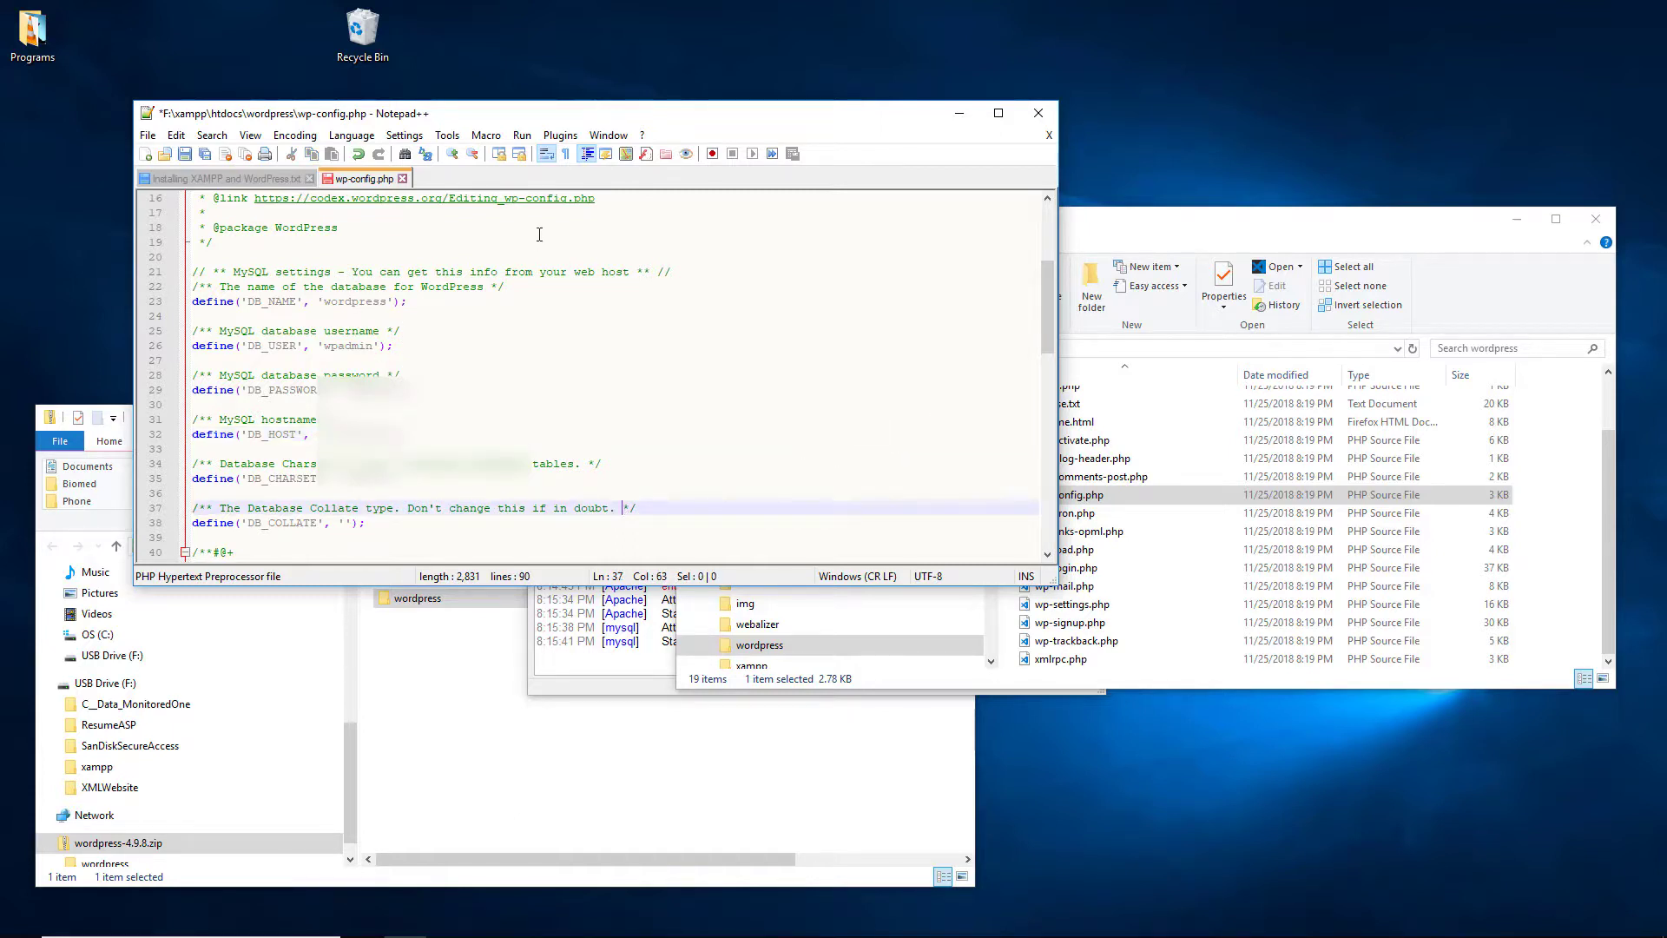
Step: Close wp-config.php saving the changes, then minimize Notepad++
click(402, 178)
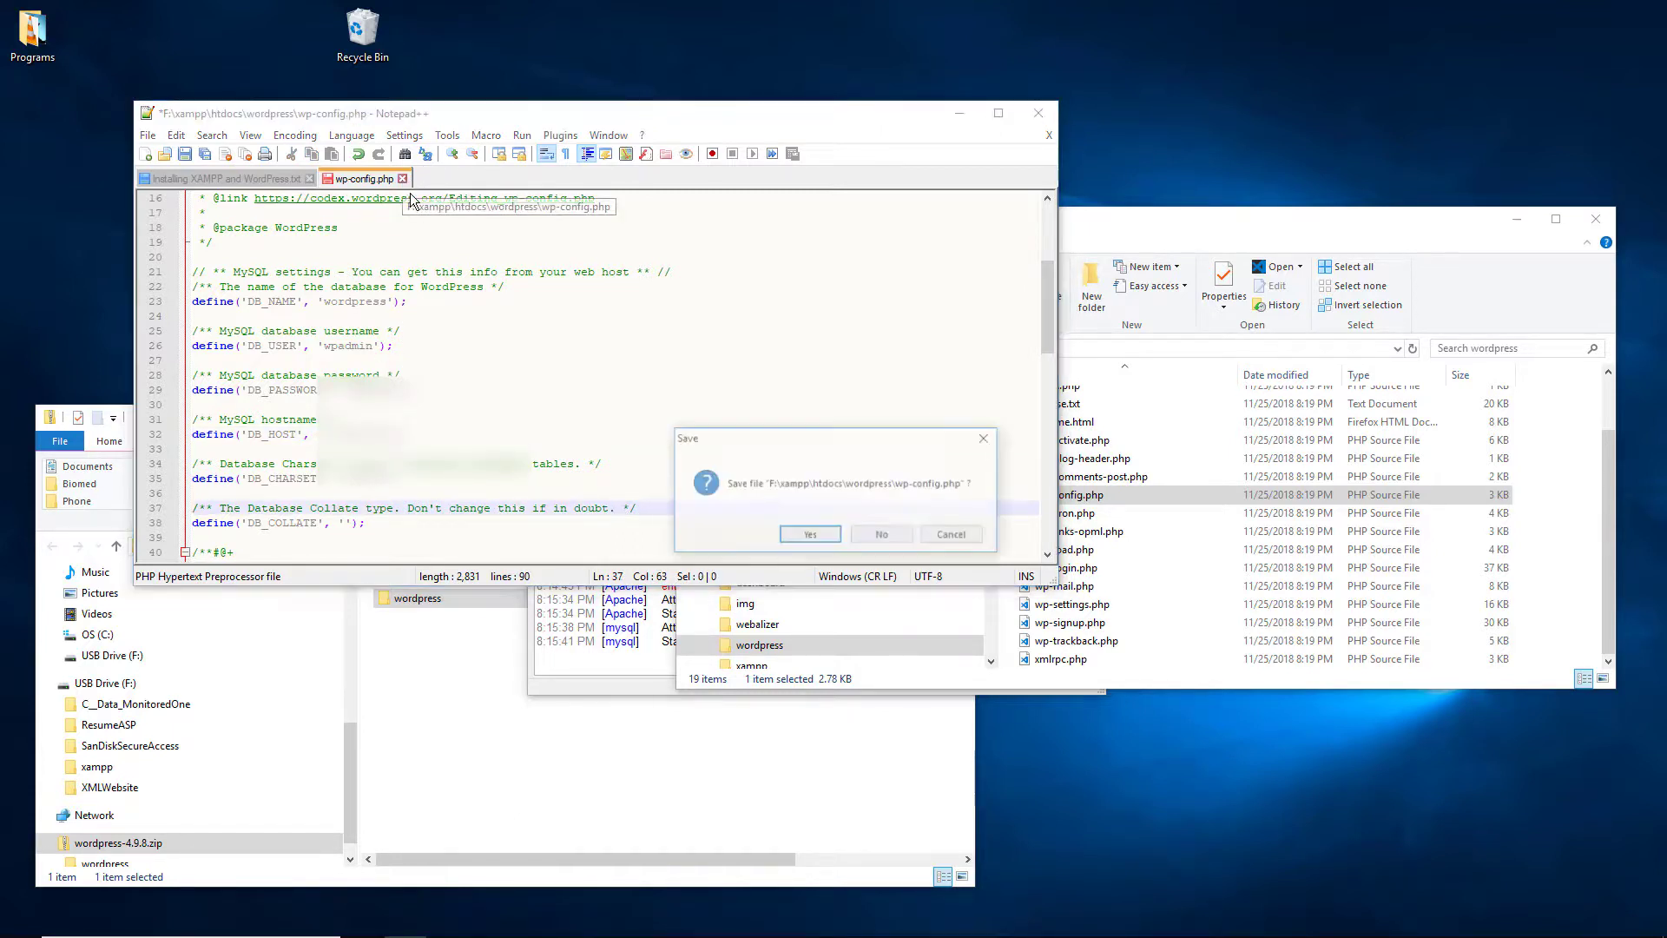
click(821, 541)
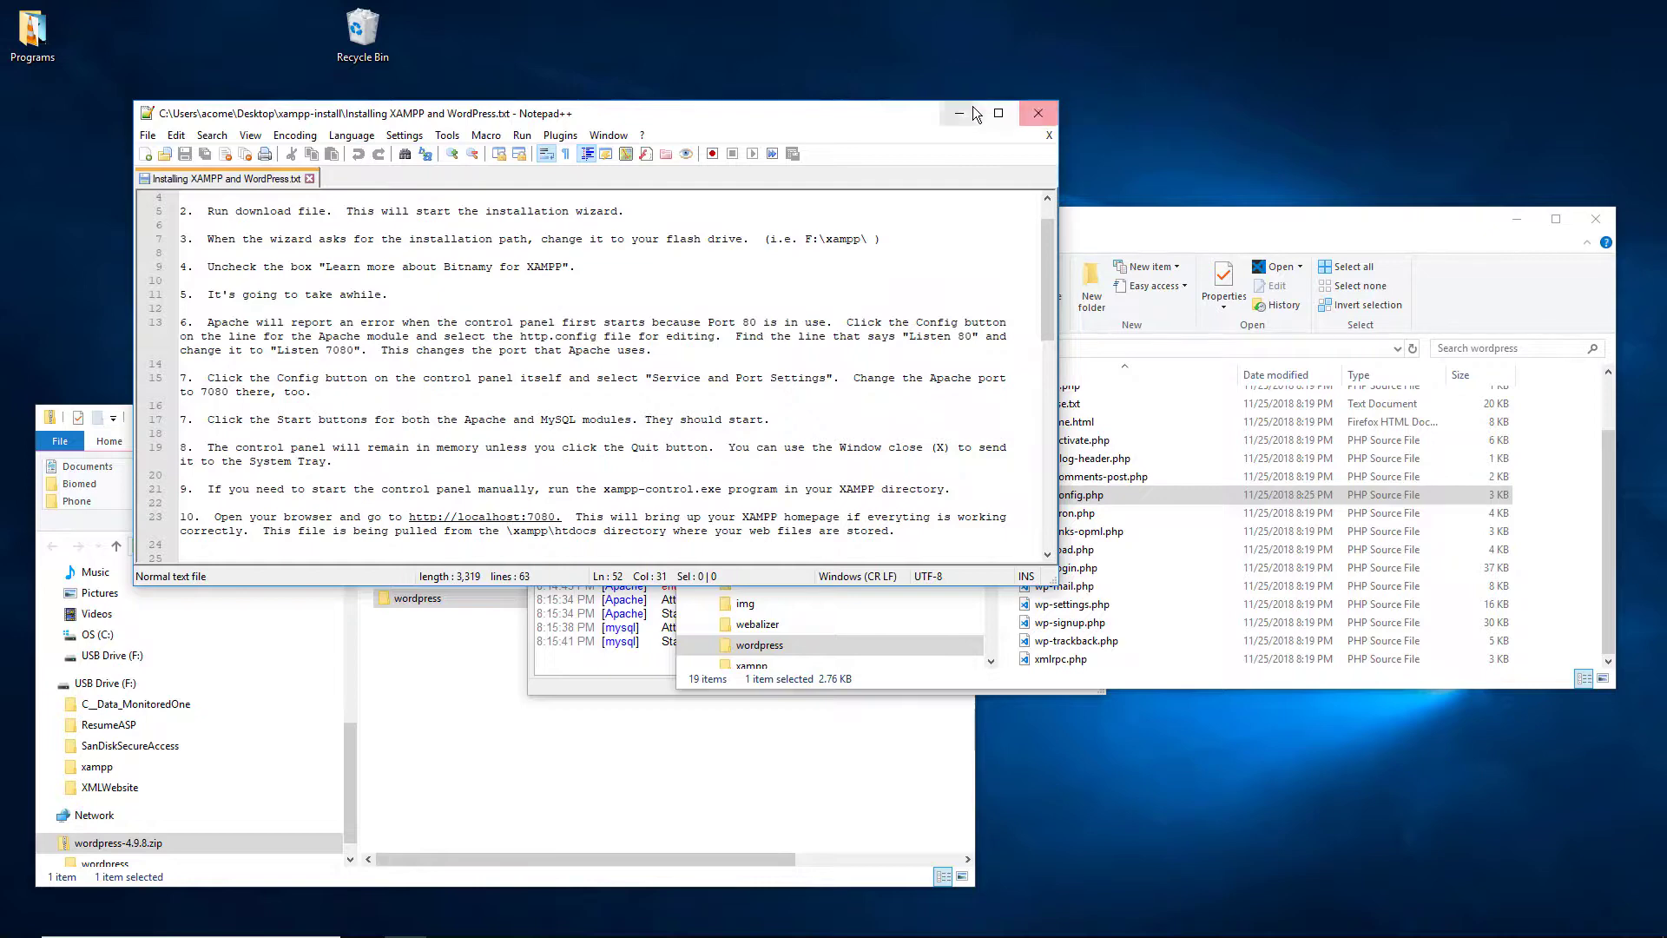
click(963, 113)
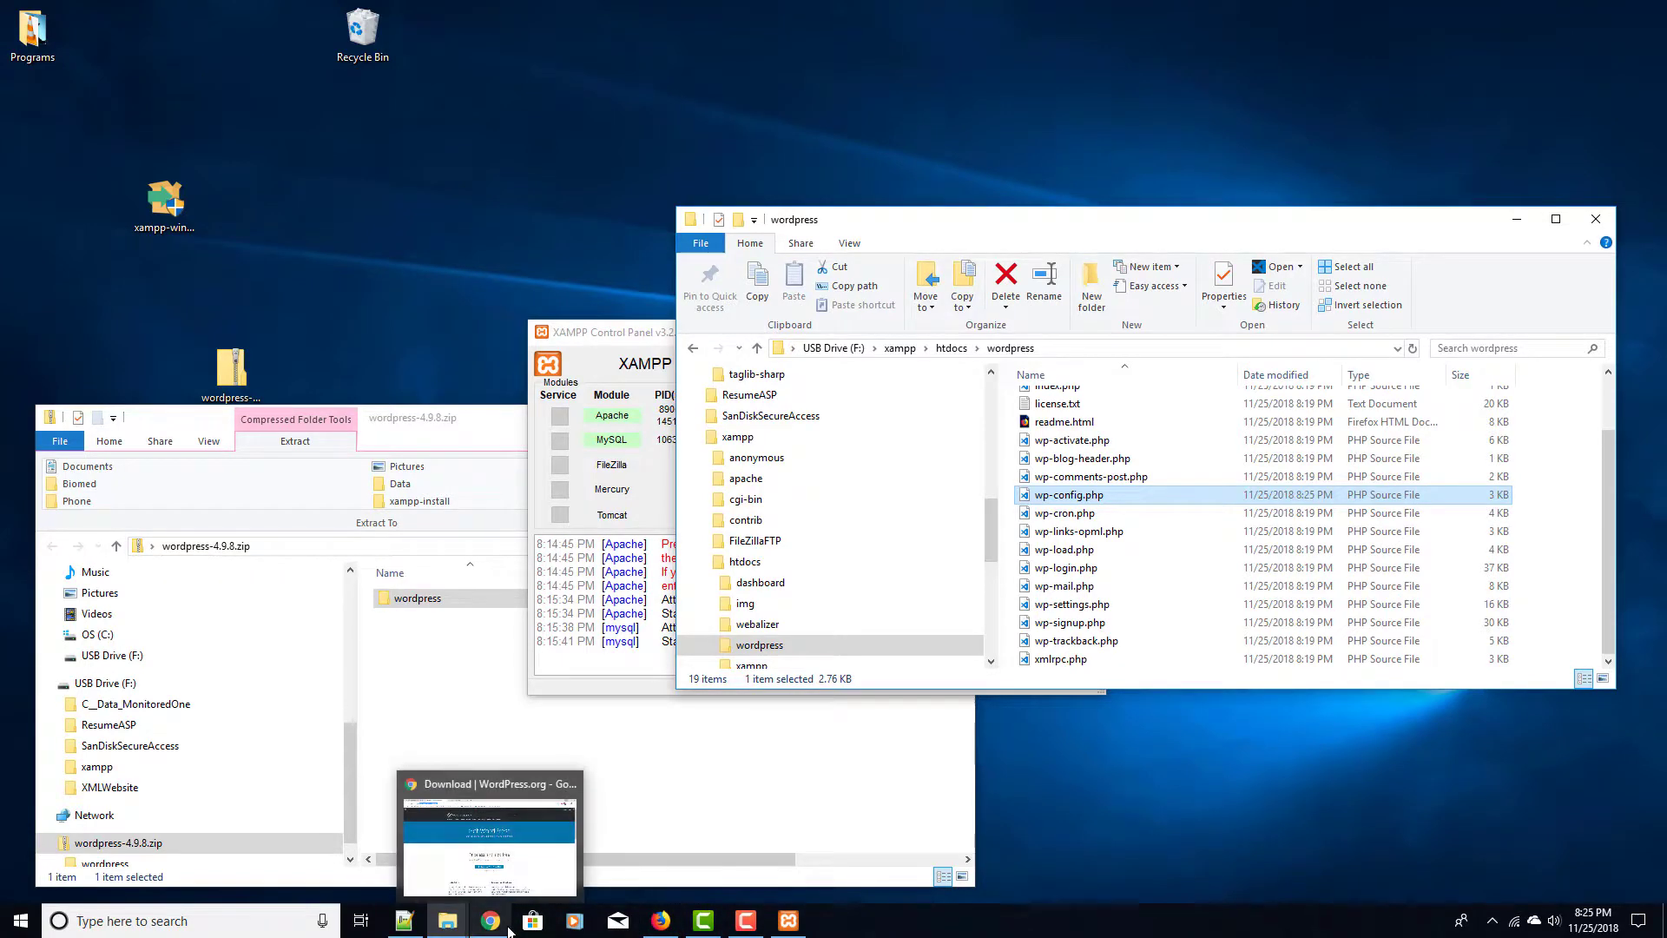
Step: In a new Chrome tab, go to localhost:7080/wordpress/wp-config.php
click(490, 921)
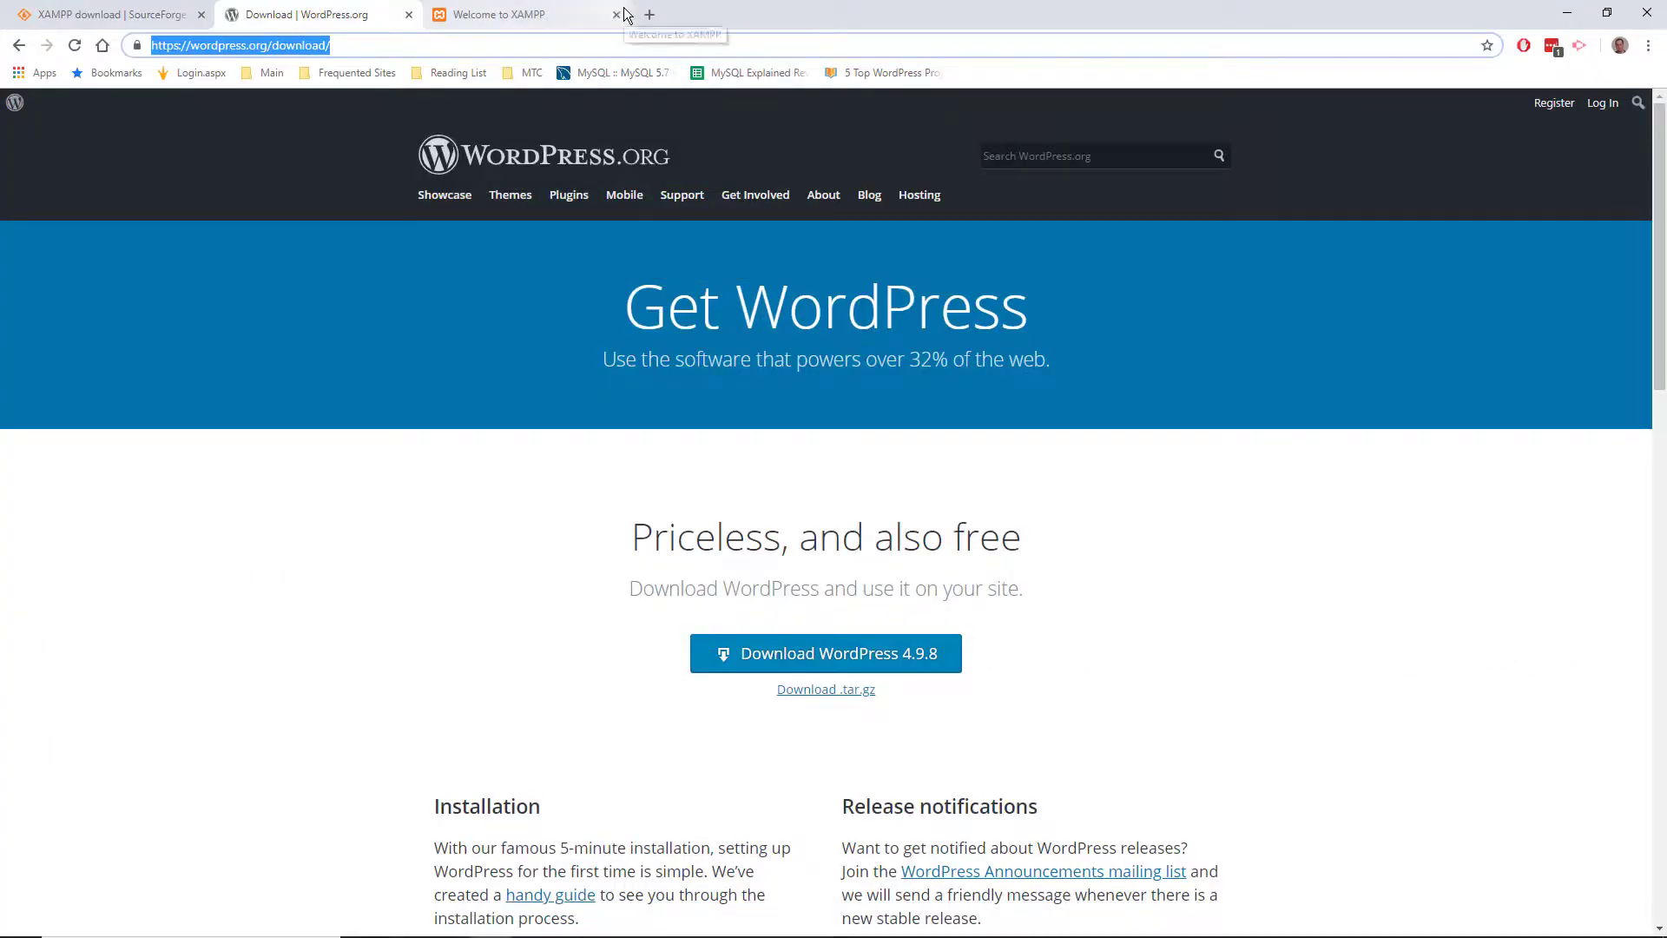
click(649, 14)
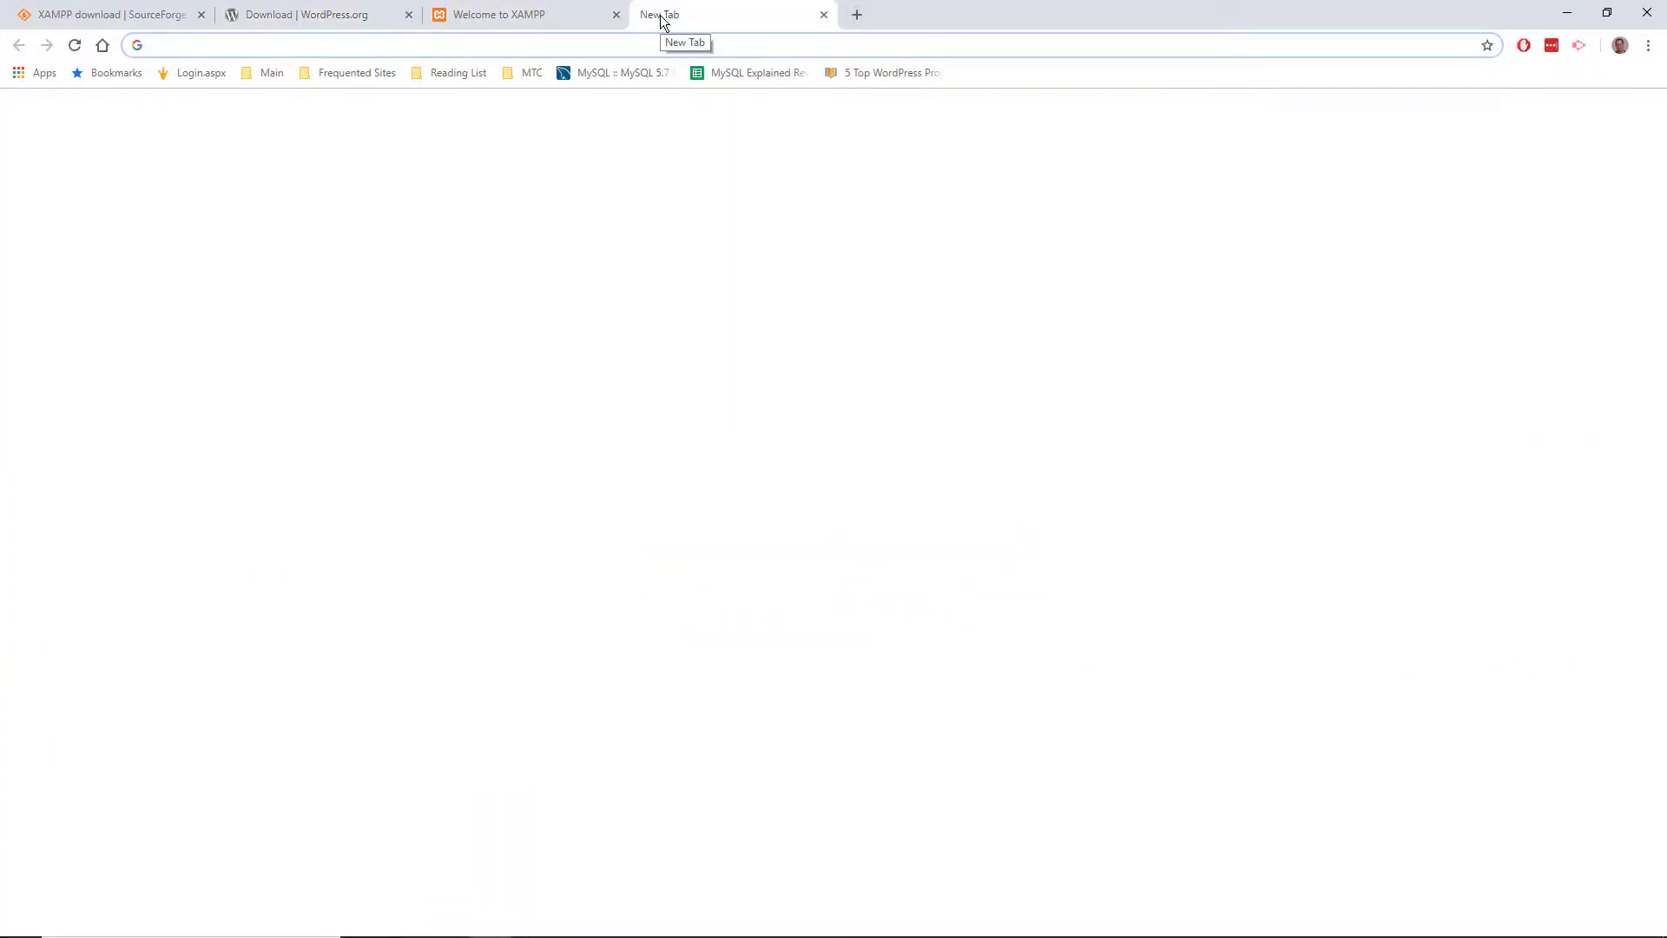
text(htt)
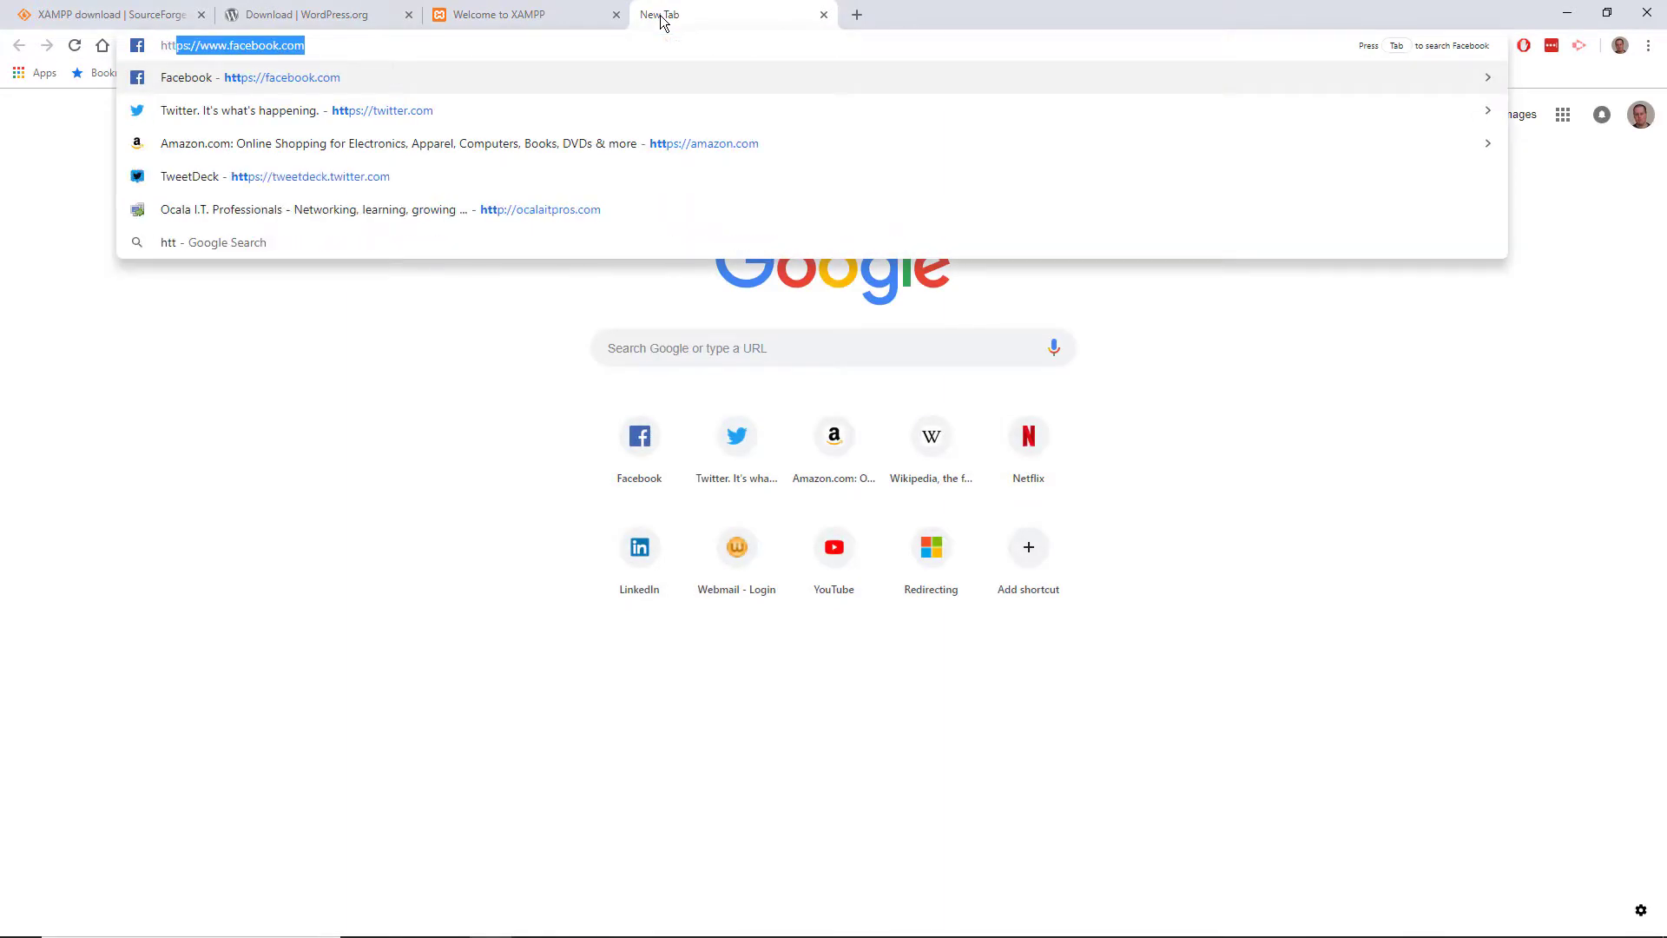
text(p://l)
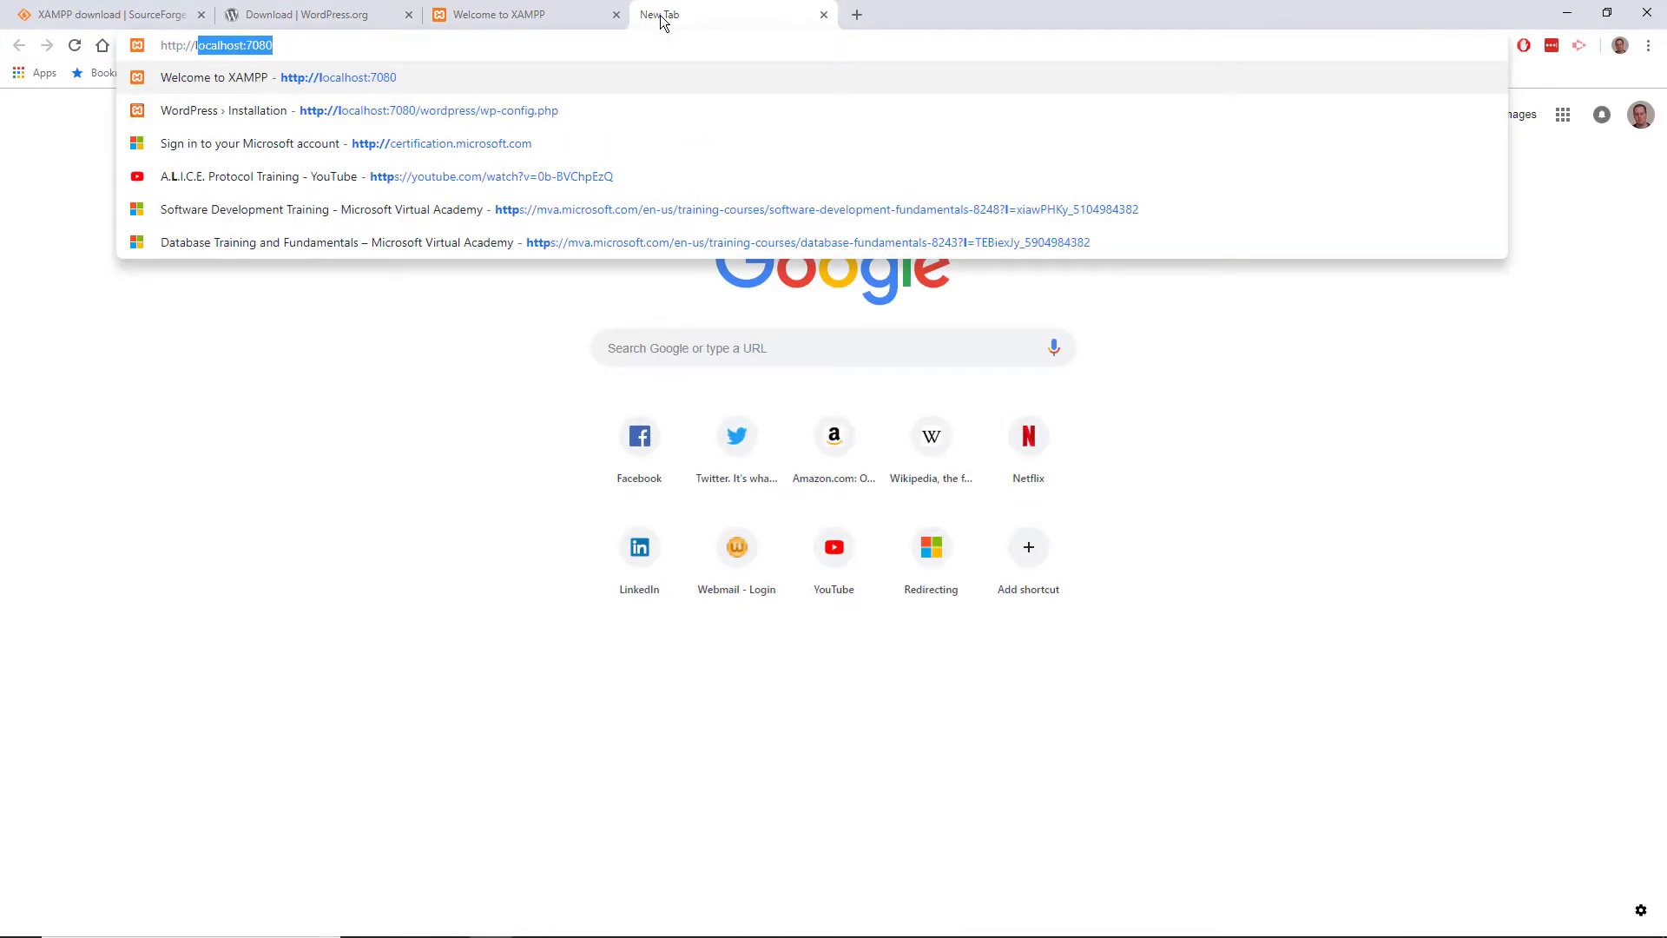
text(ocalhost:7080/)
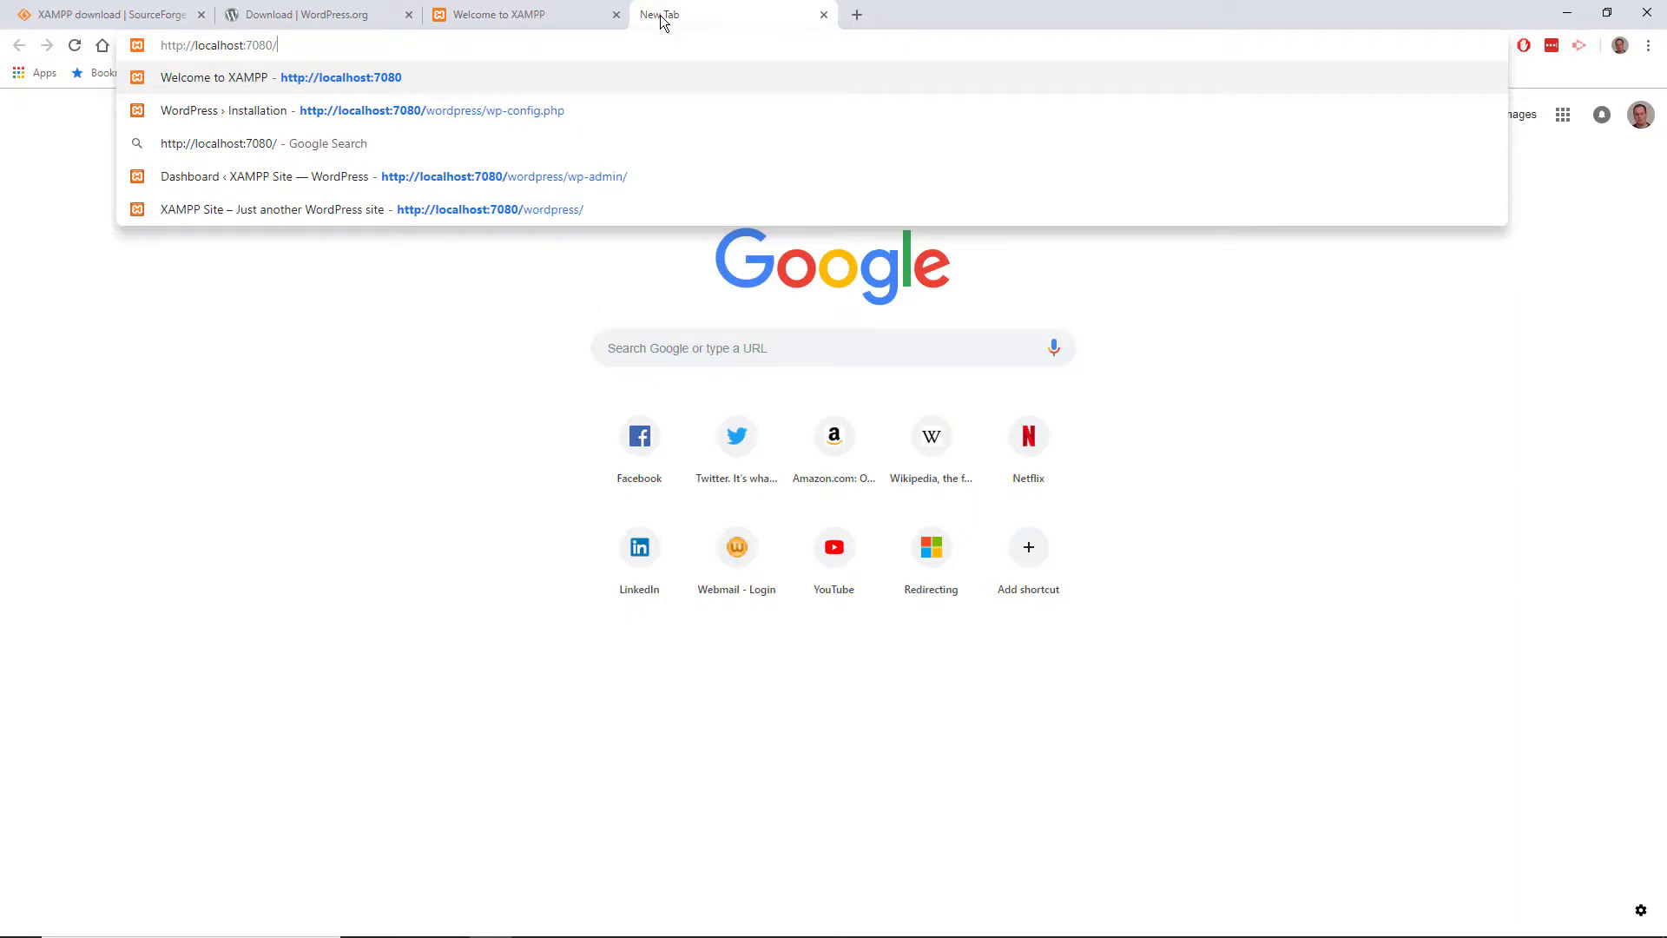
text(wordpress)
key(Right)
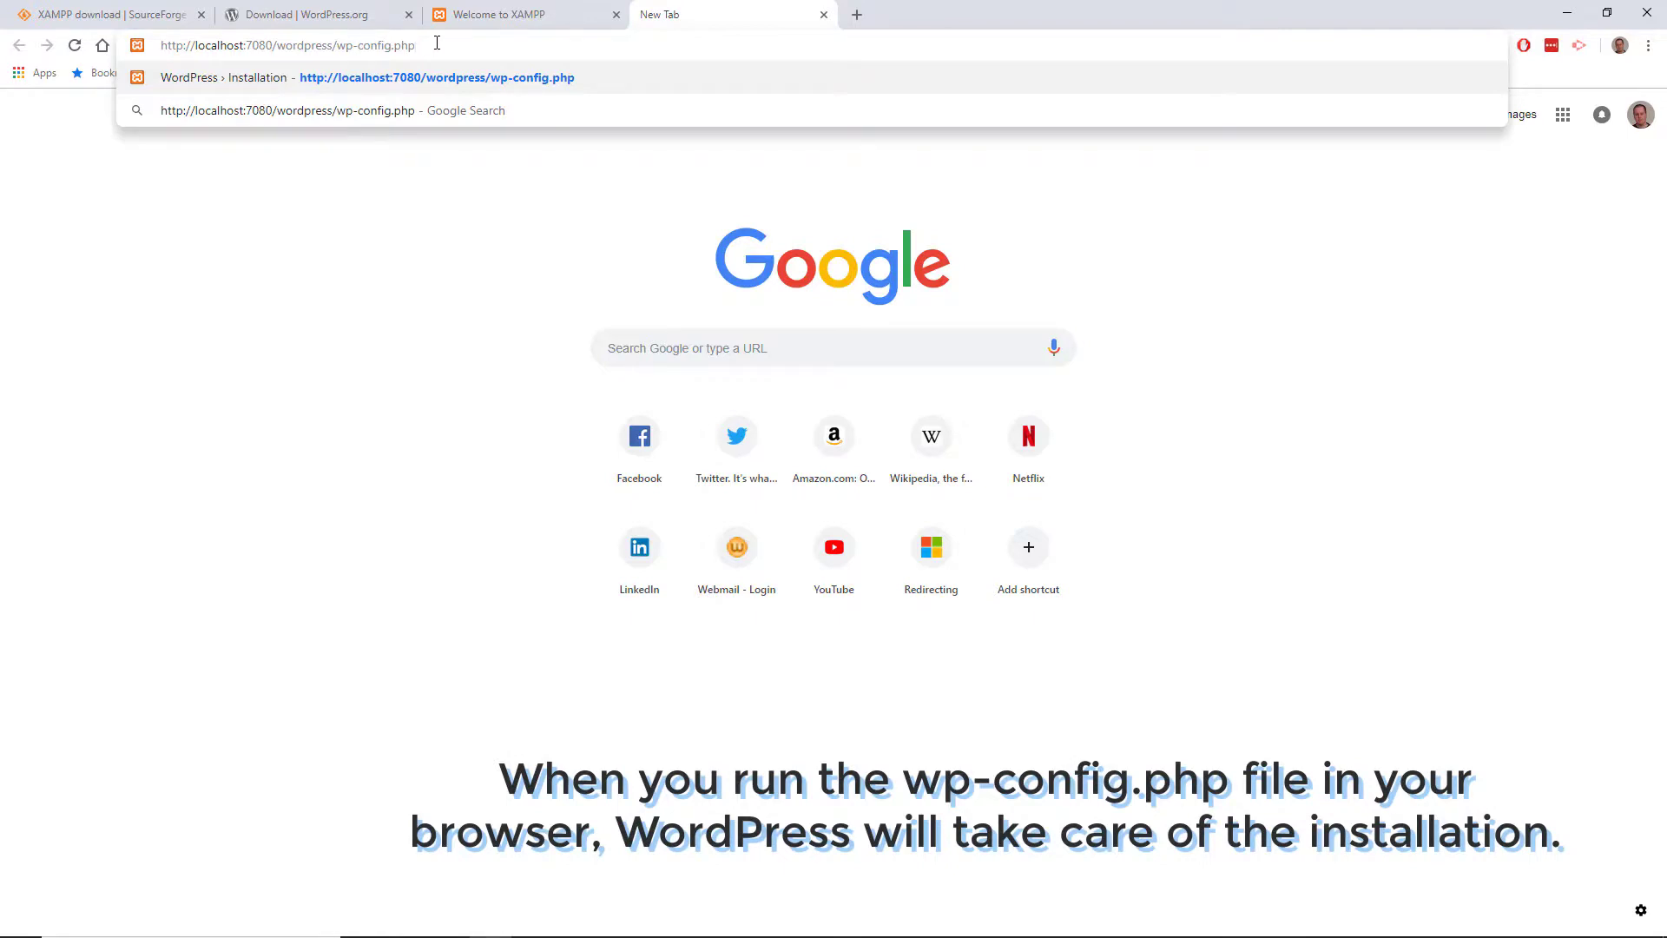
key(Return)
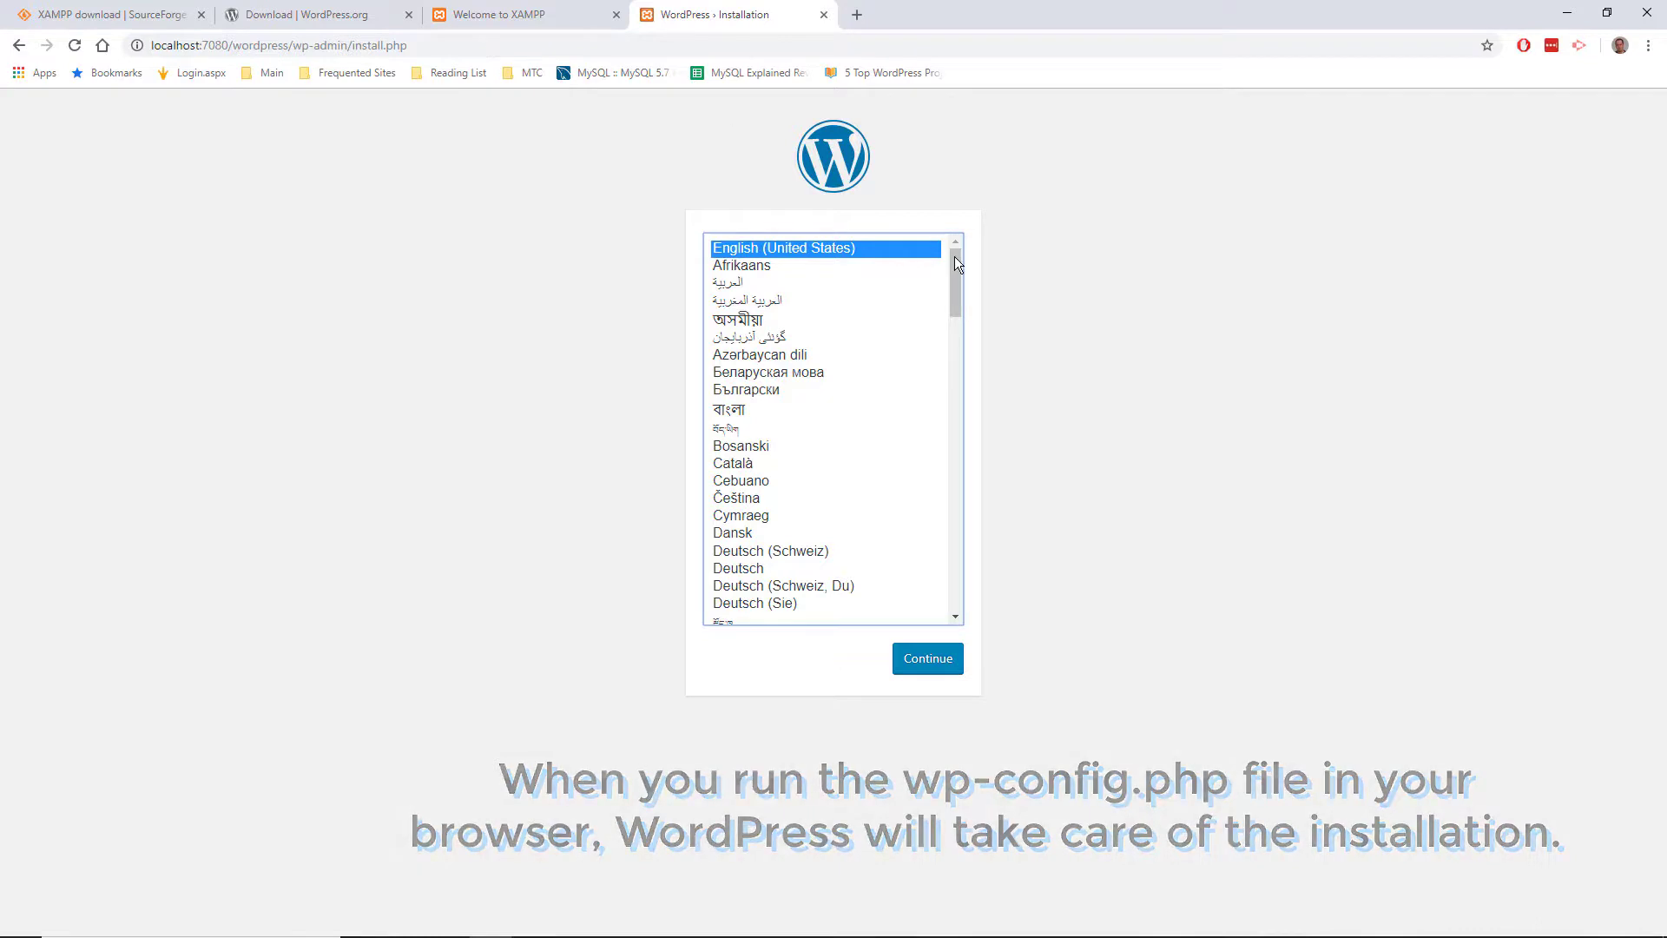
Step: Continue in English (United States), title the site 'XAMPP Site' and enter the admin username
click(943, 669)
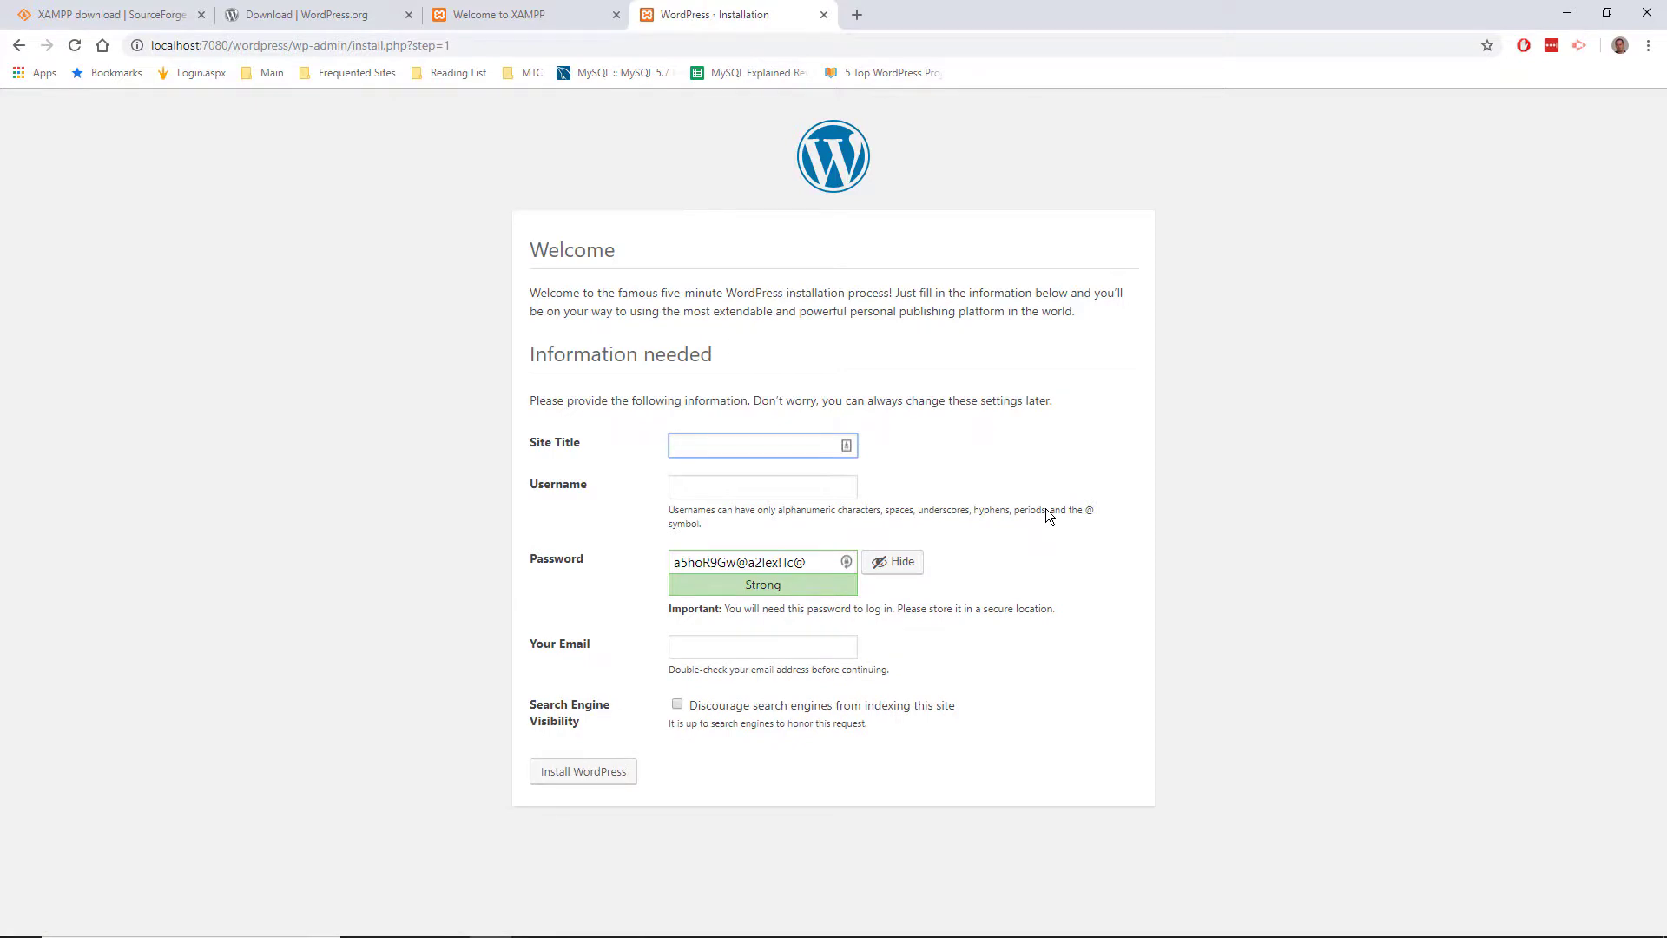
text(XAMPPS)
key(BackSpace)
text(Site)
key(Tab)
text(Andrew)
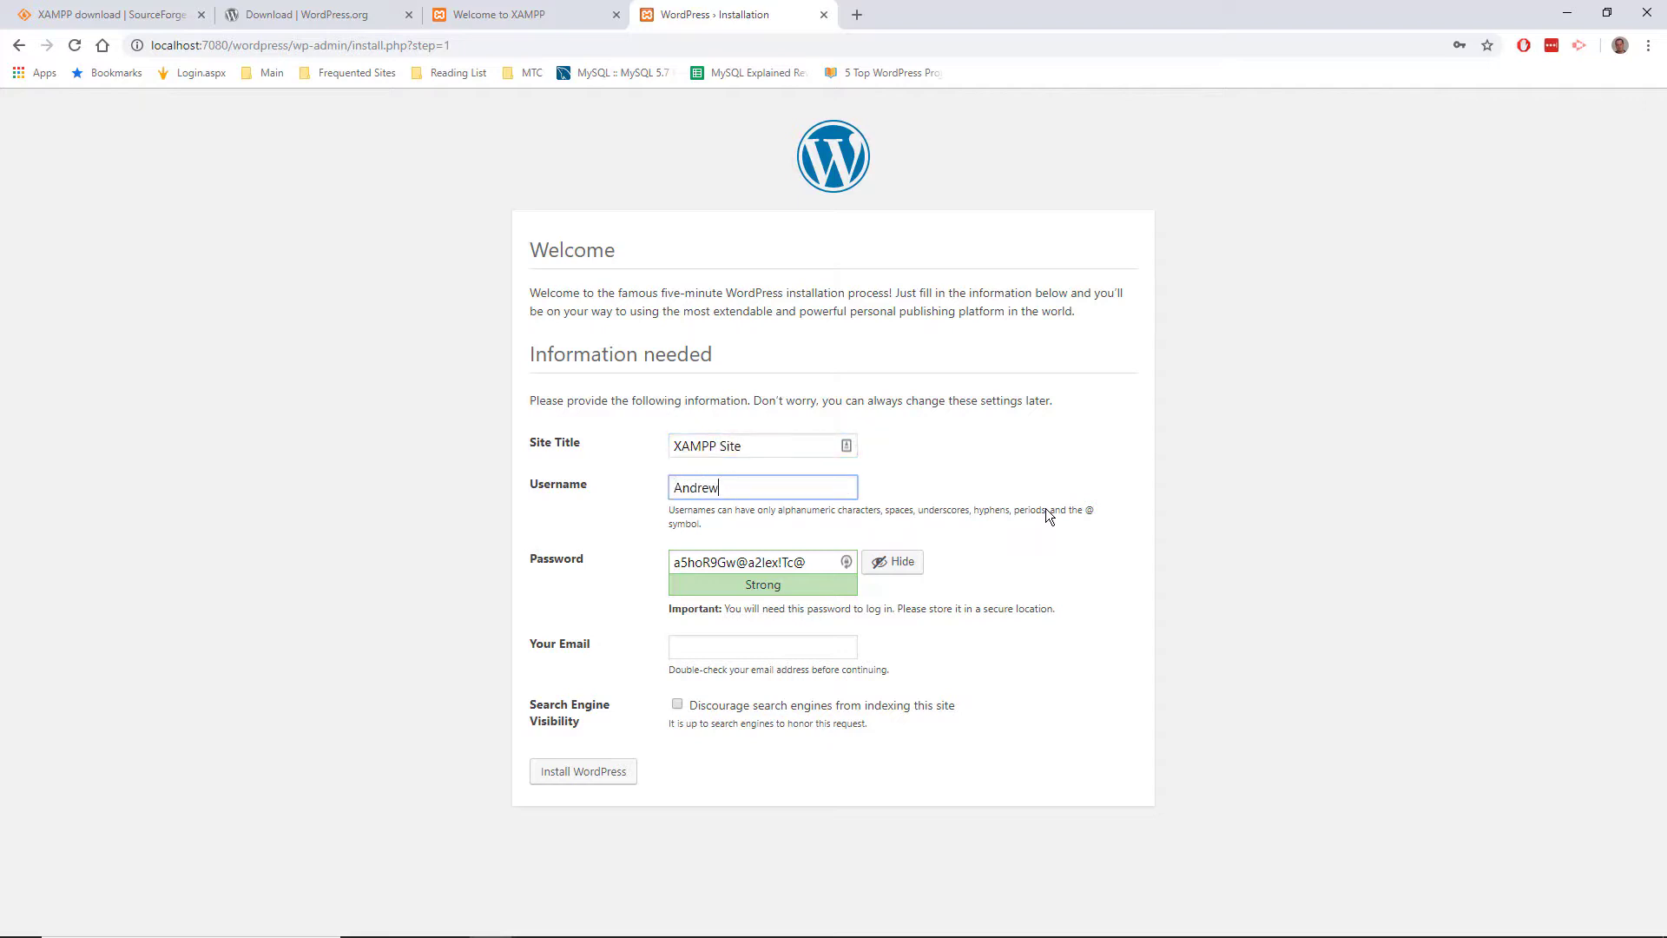
key(Tab)
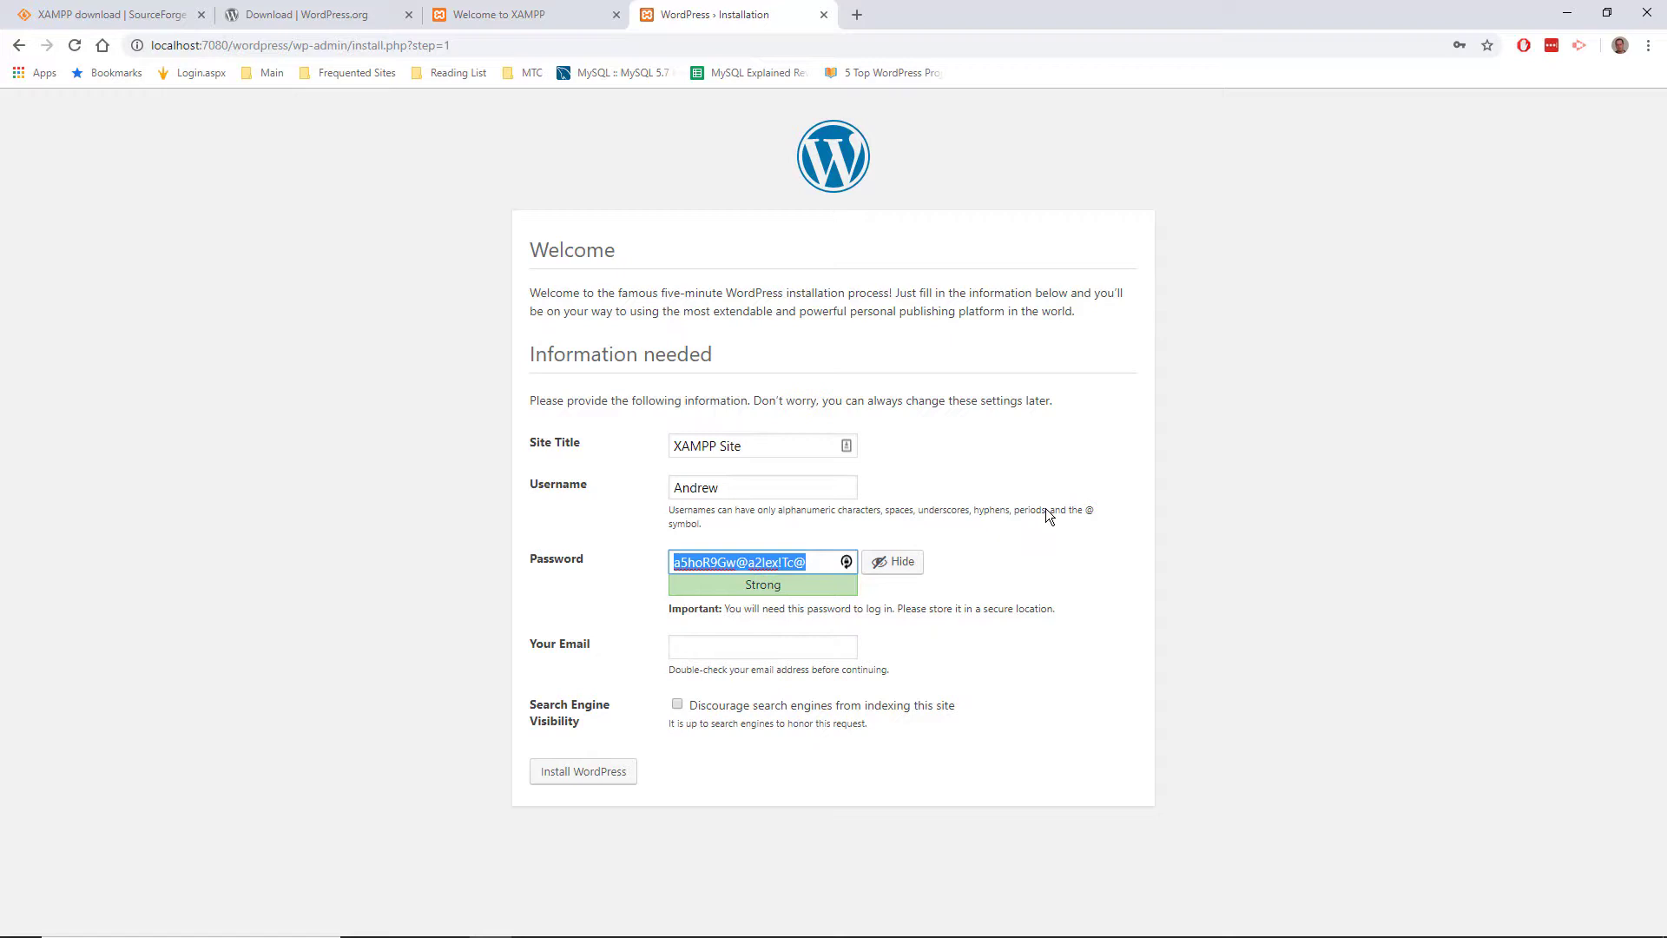
Step: Set and confirm a weak password, fill in the admin e-mail, discourage search engines, and install WordPress
key(BackSpace)
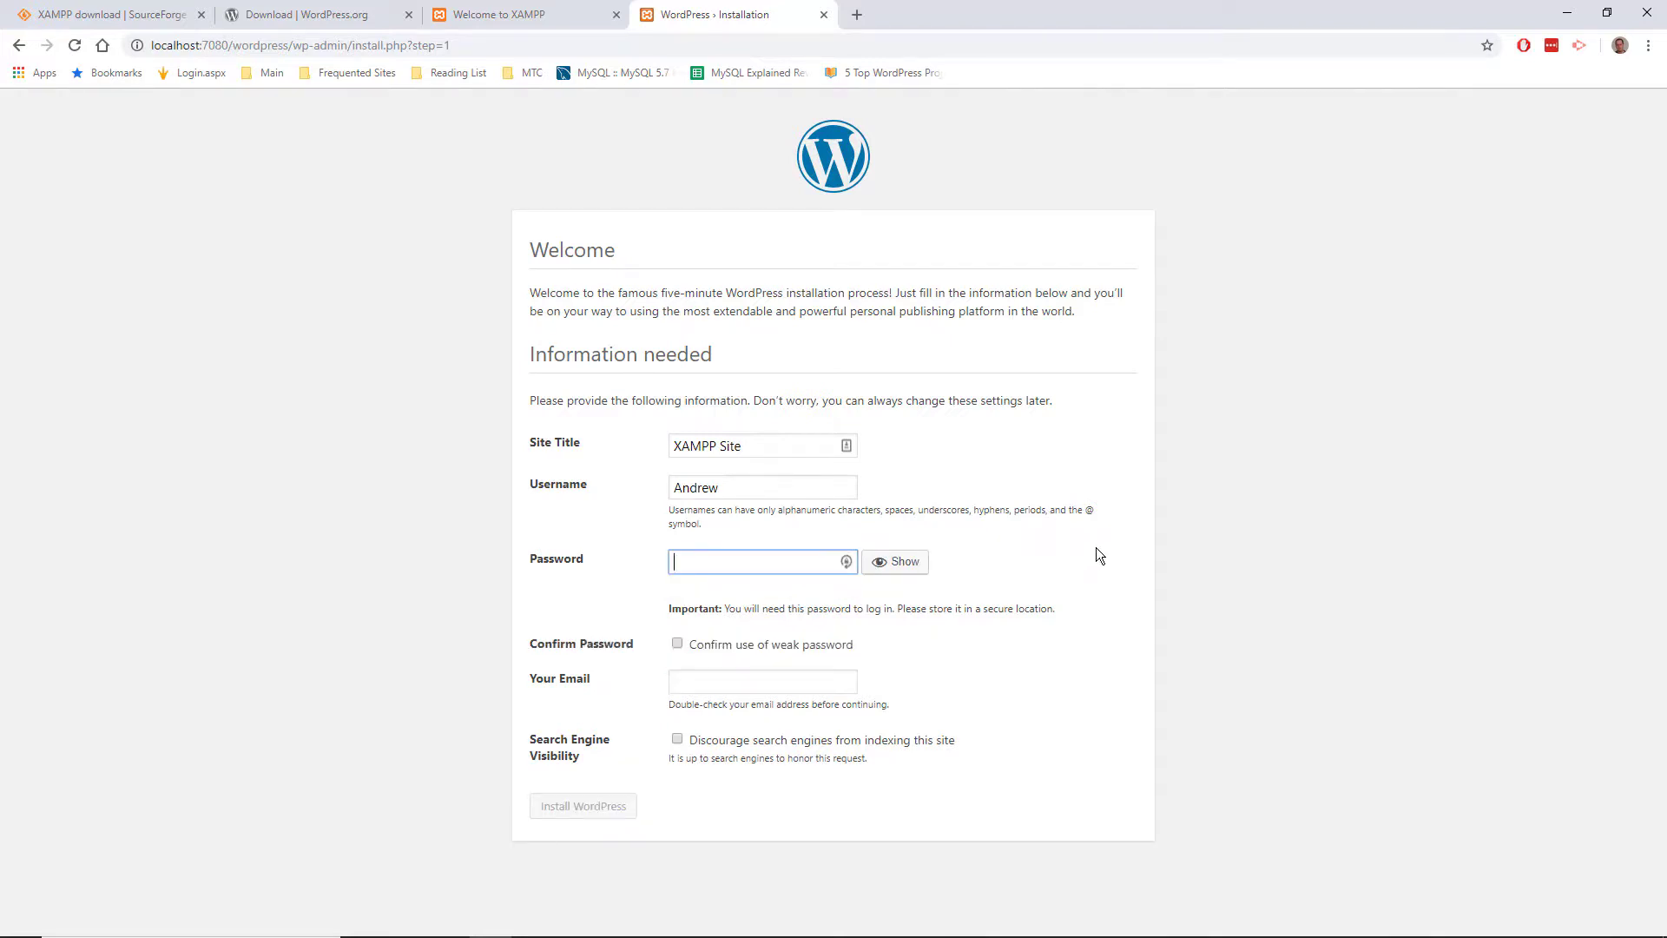
text(••••••••)
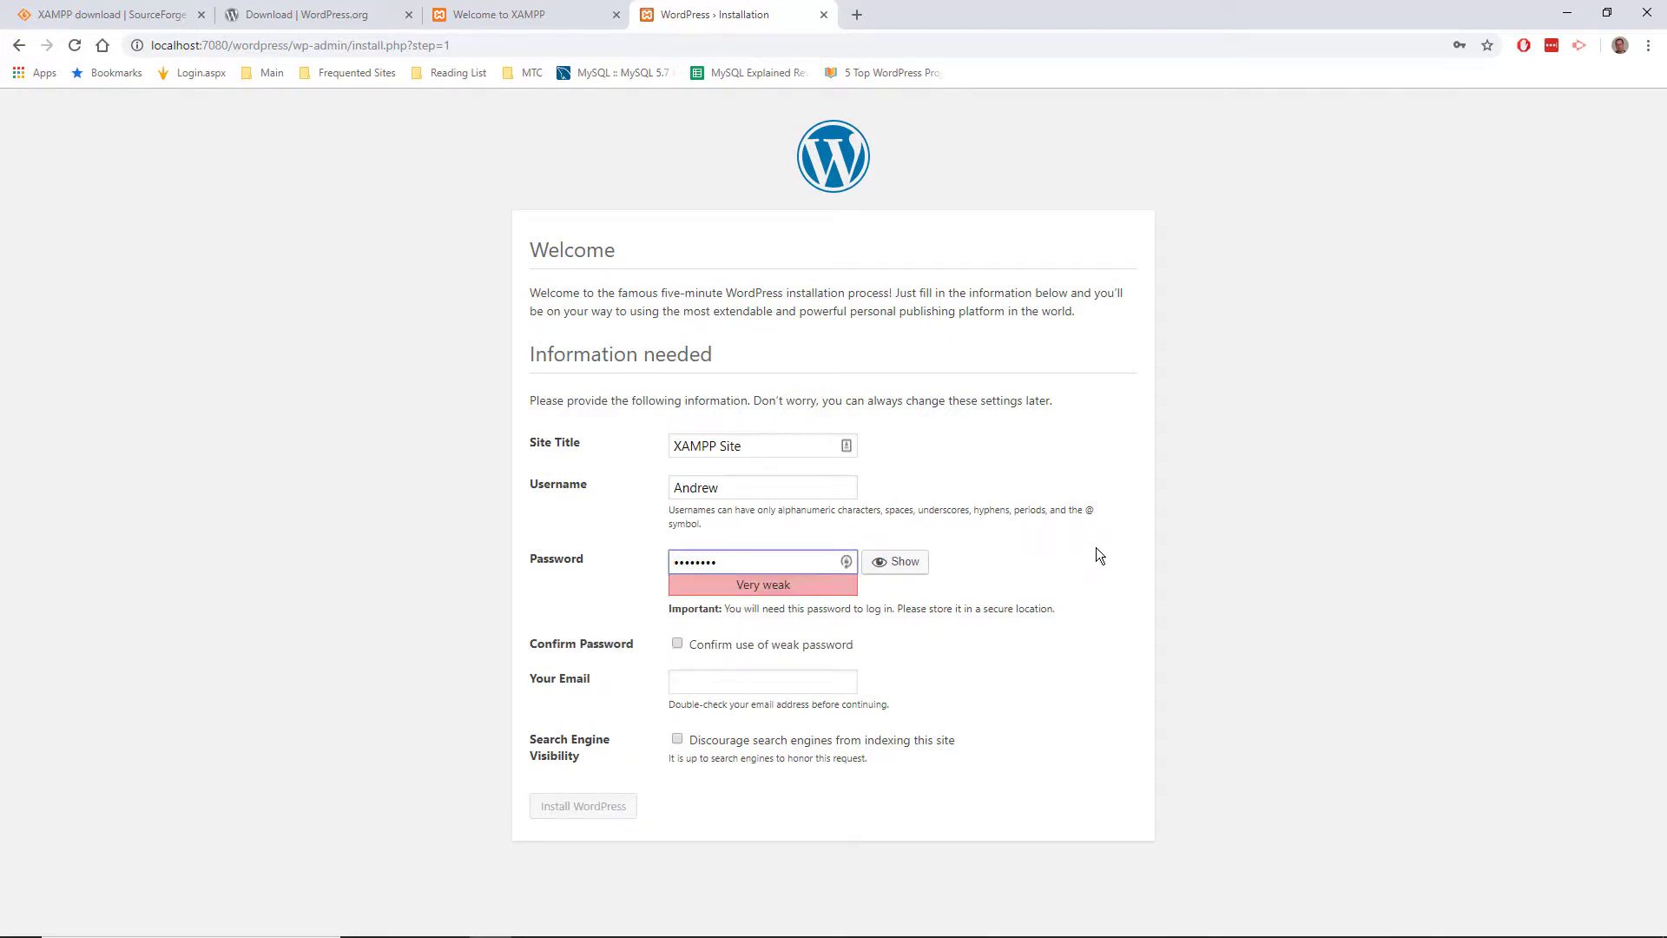
key(Tab)
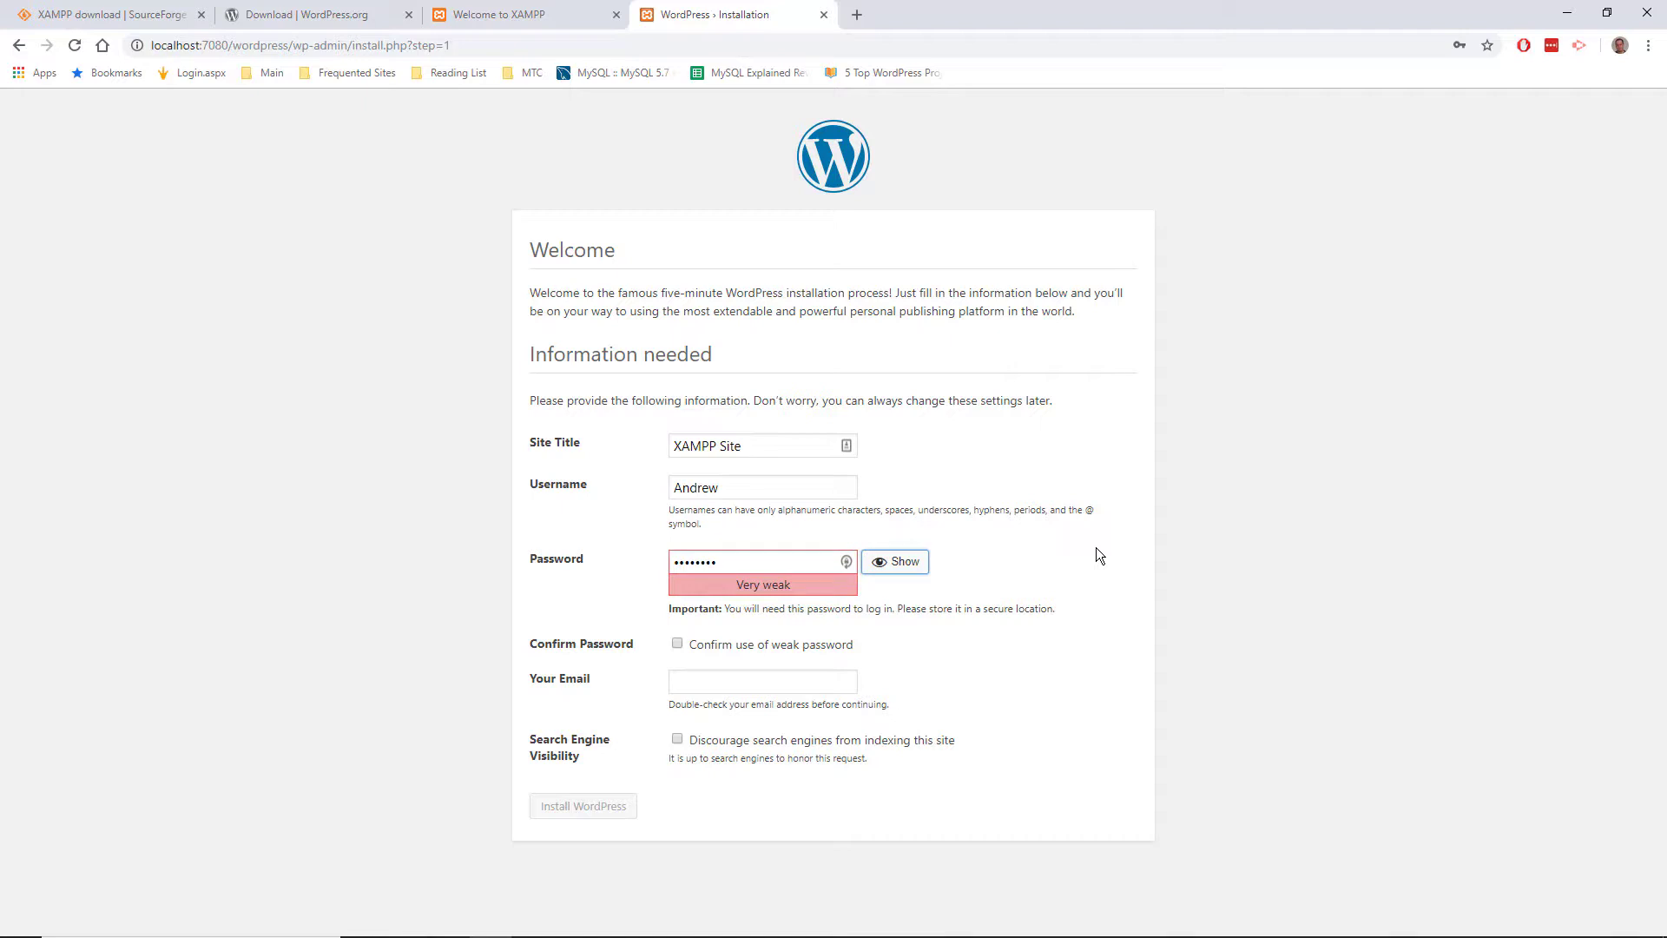
key(Tab)
key(space)
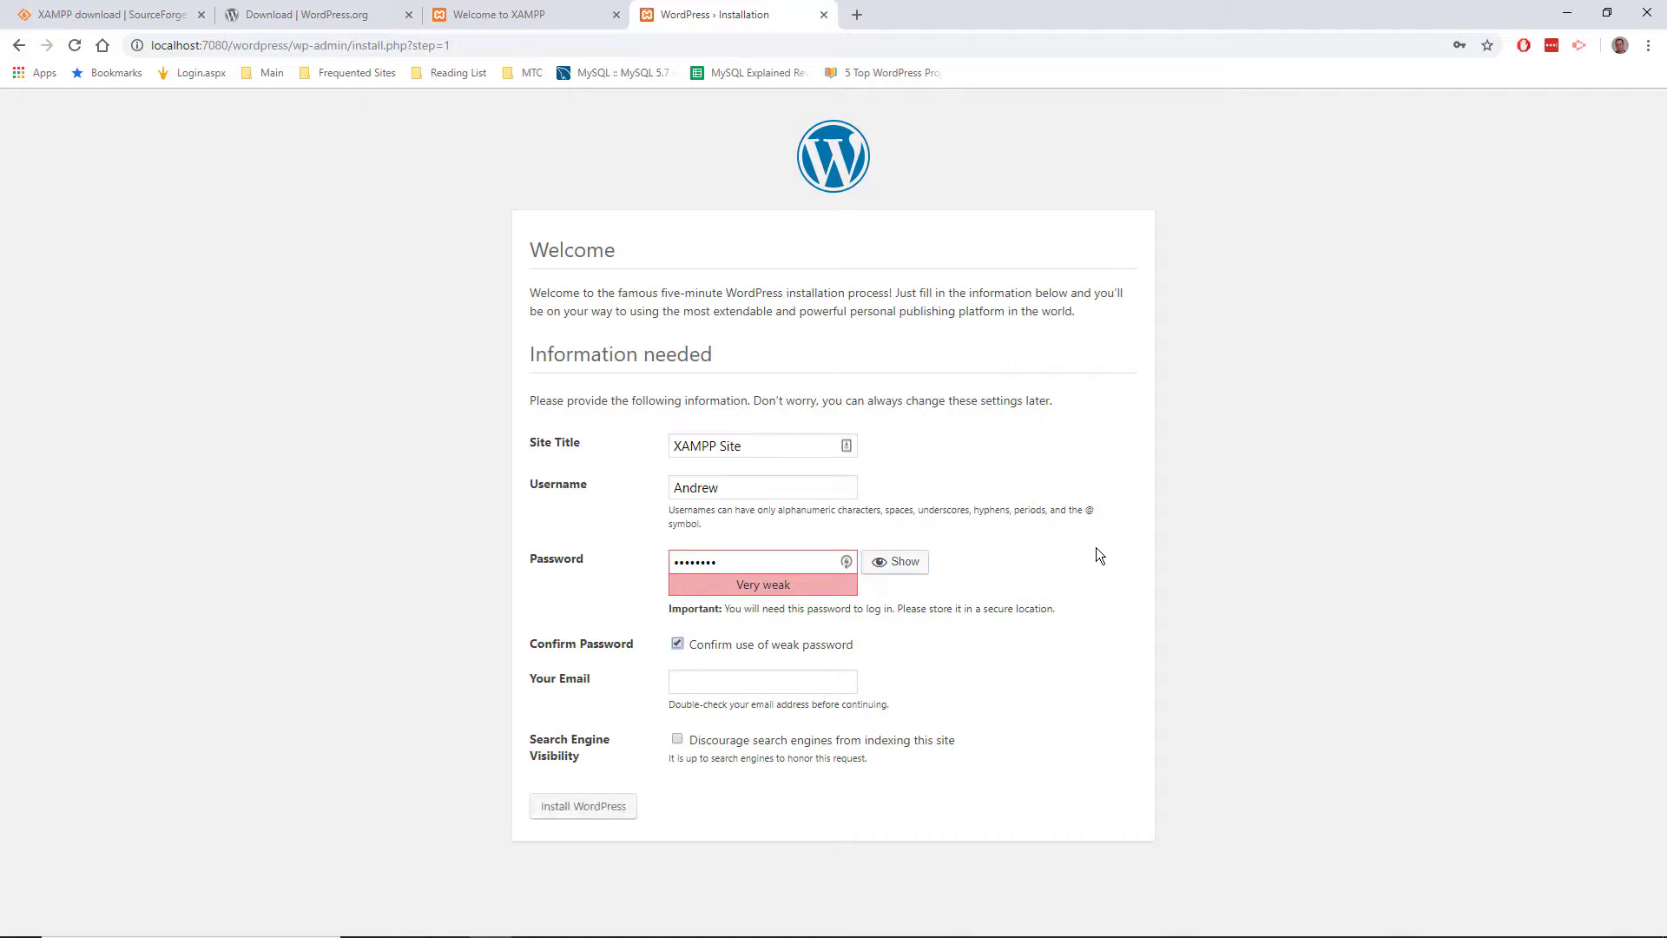
key(Tab)
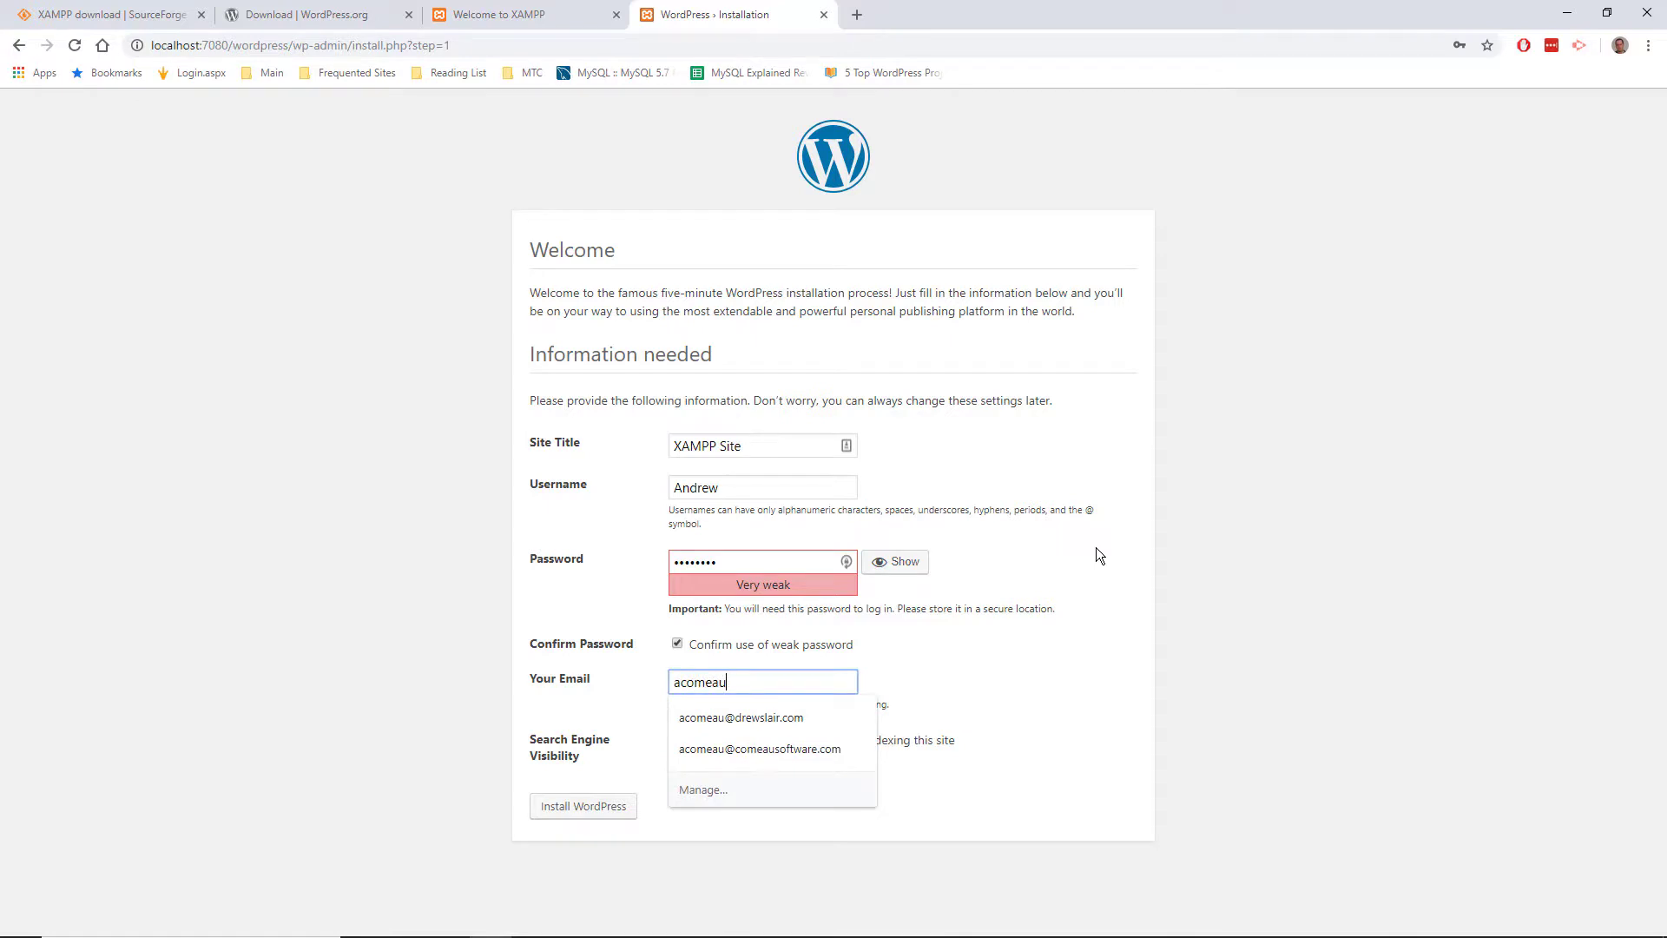
key(Down)
key(Tab)
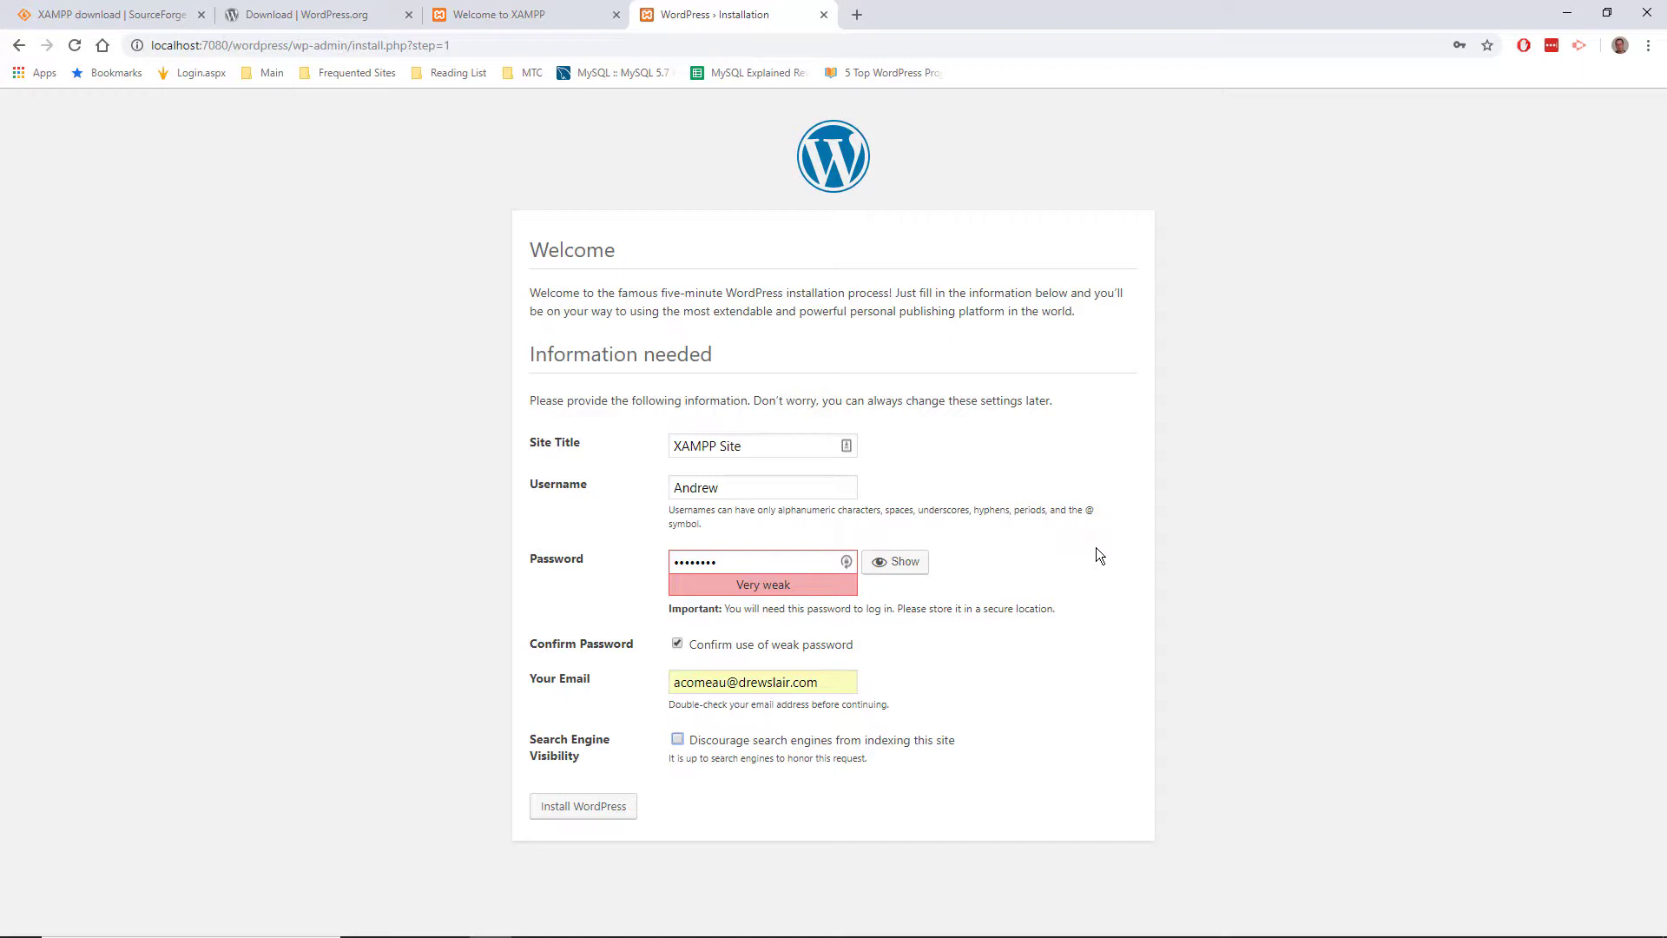
click(676, 739)
click(581, 818)
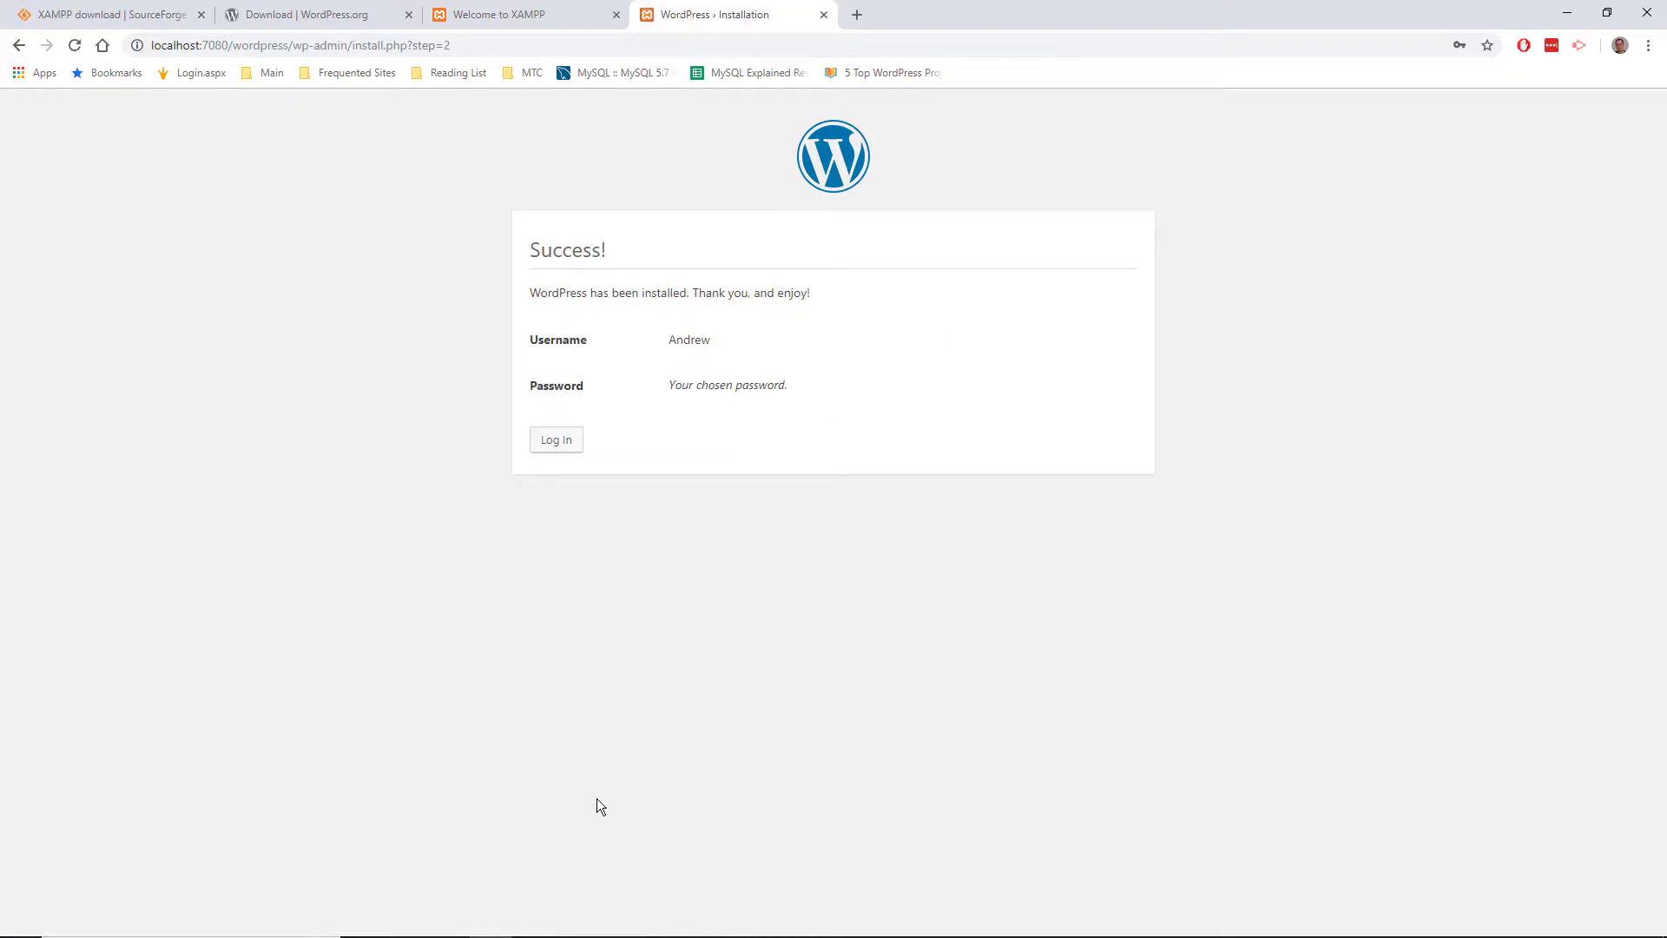
Step: Log in to XAMPP Site with the new admin username and password
click(555, 442)
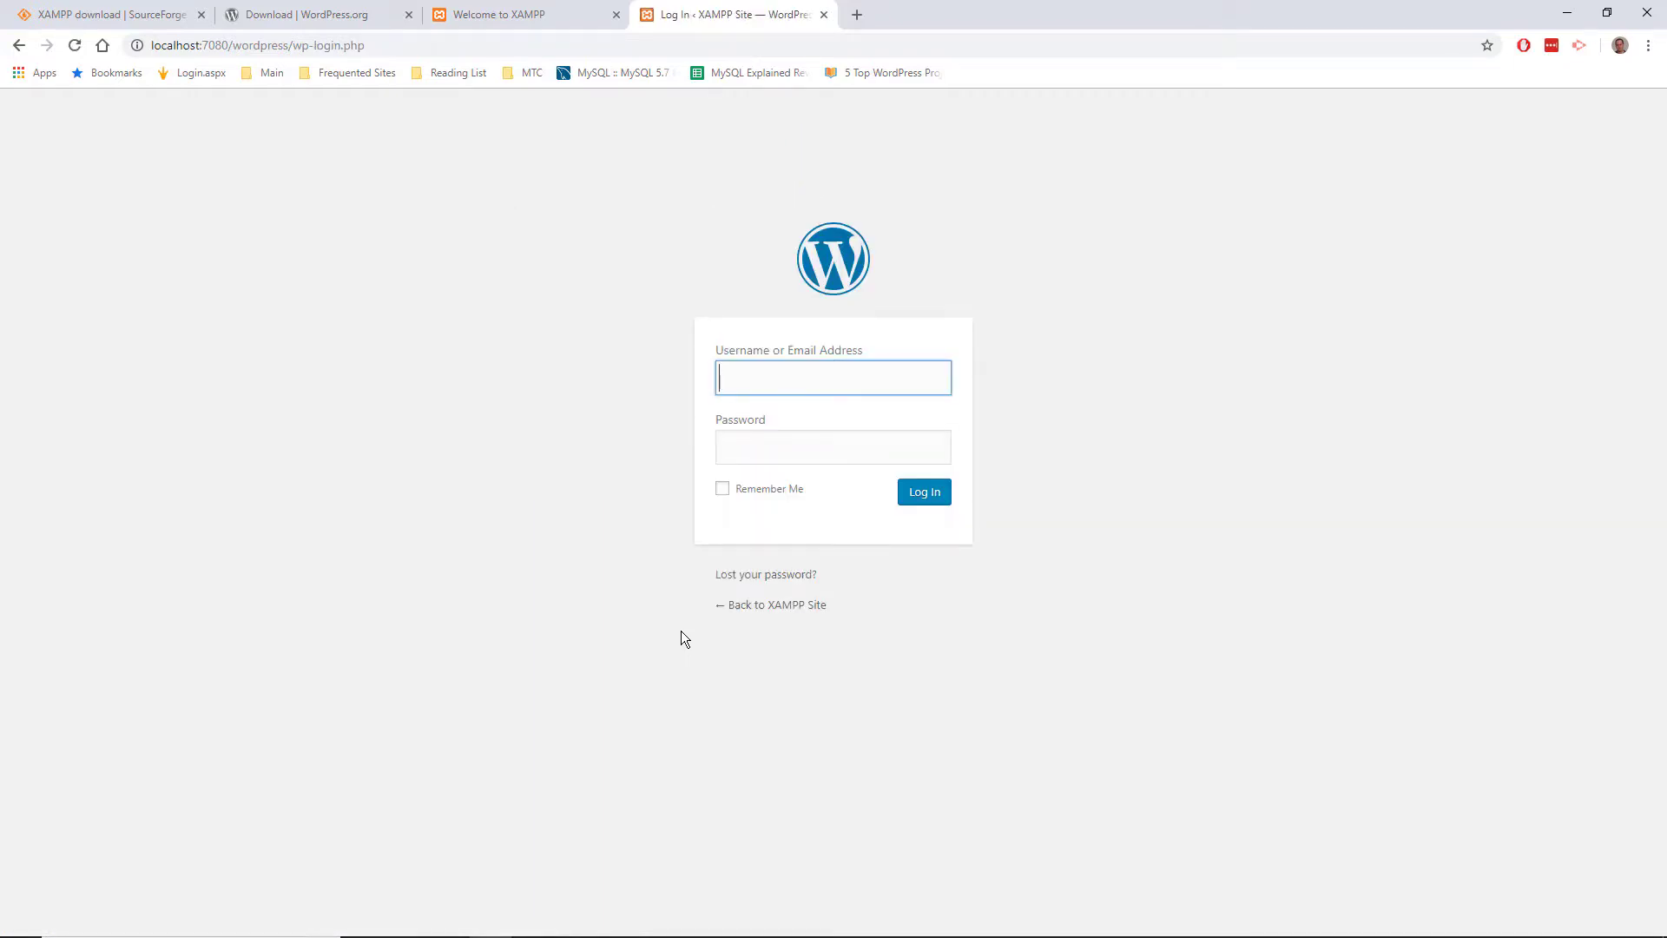
text(And)
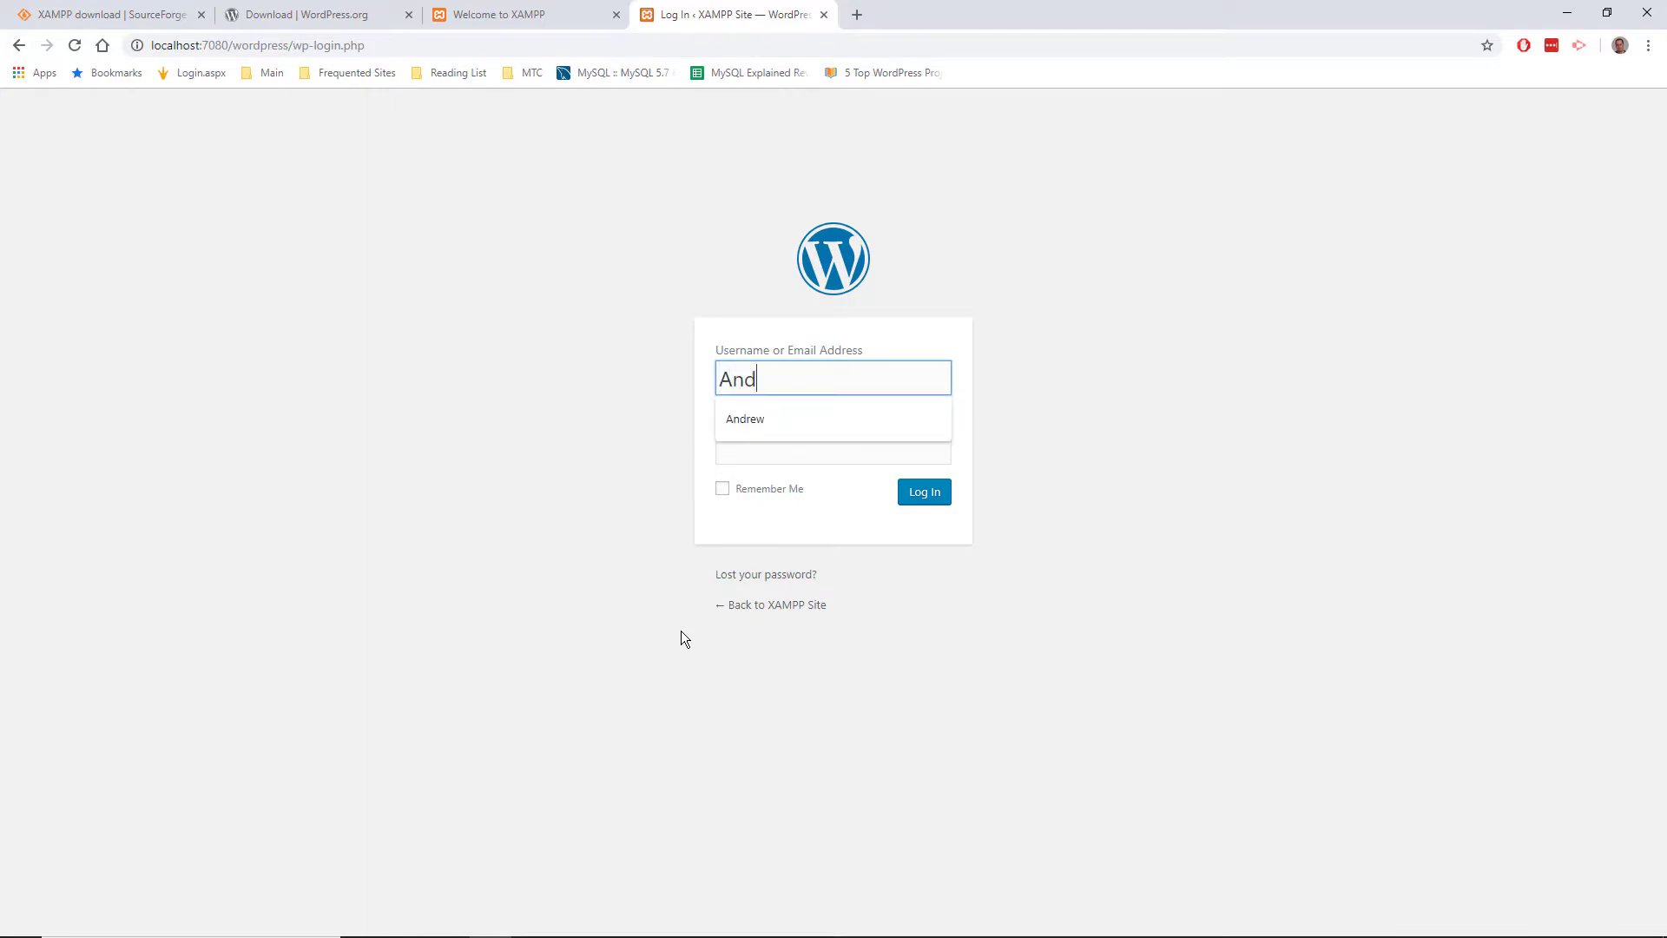
text(rew)
key(Tab)
text(******)
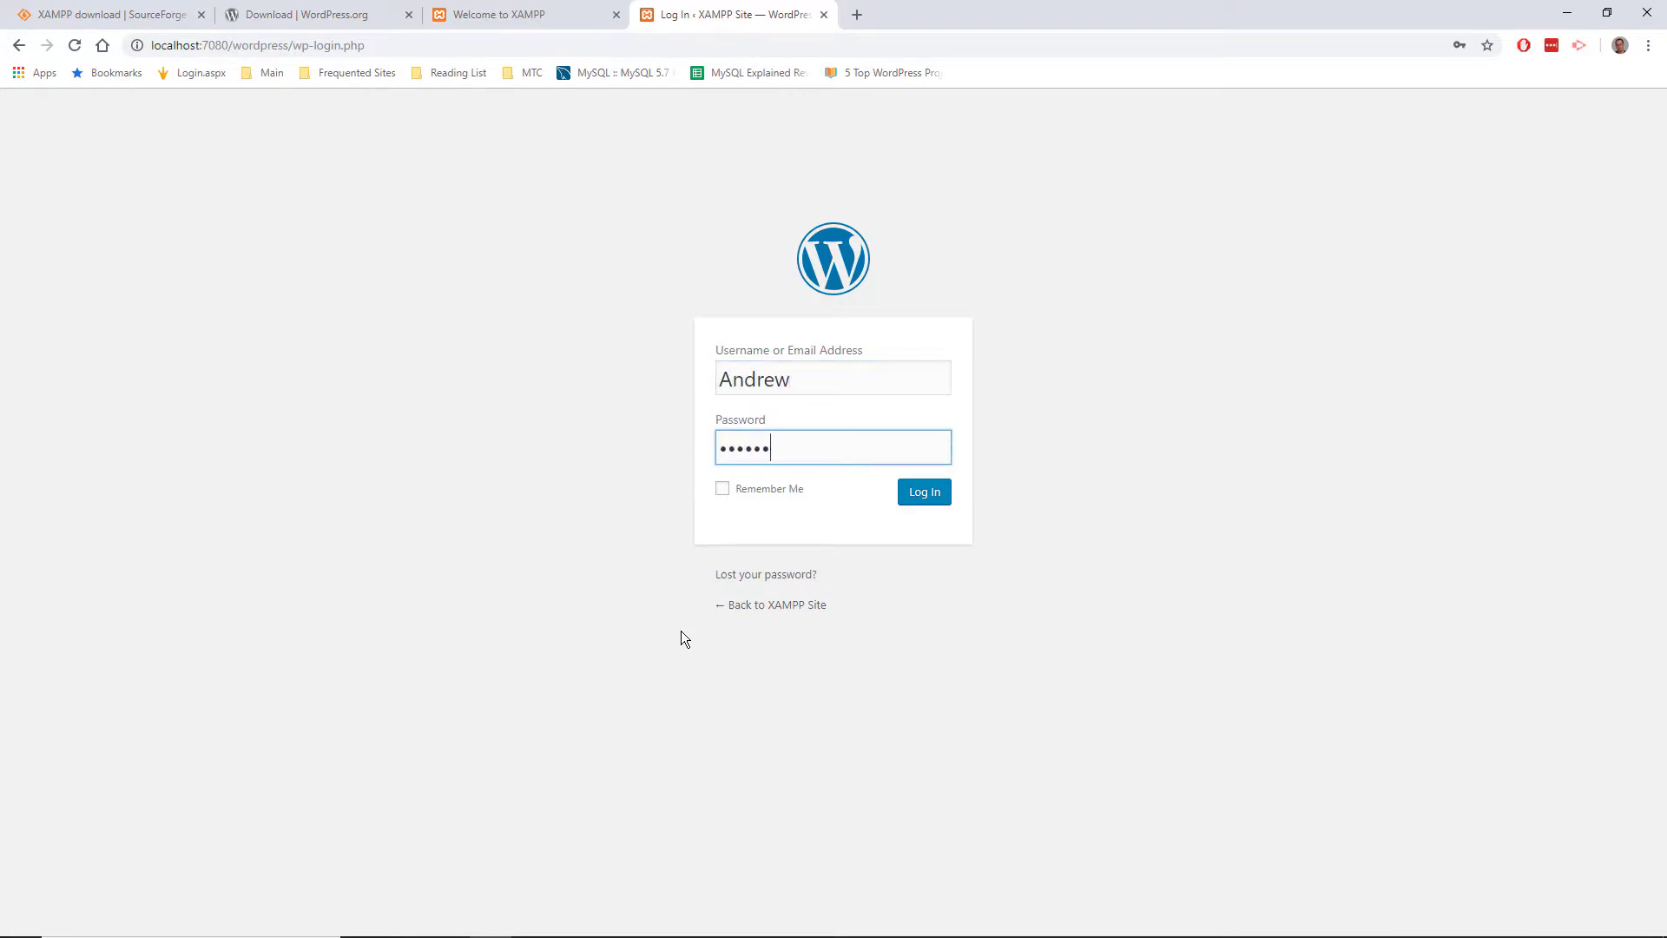
click(920, 493)
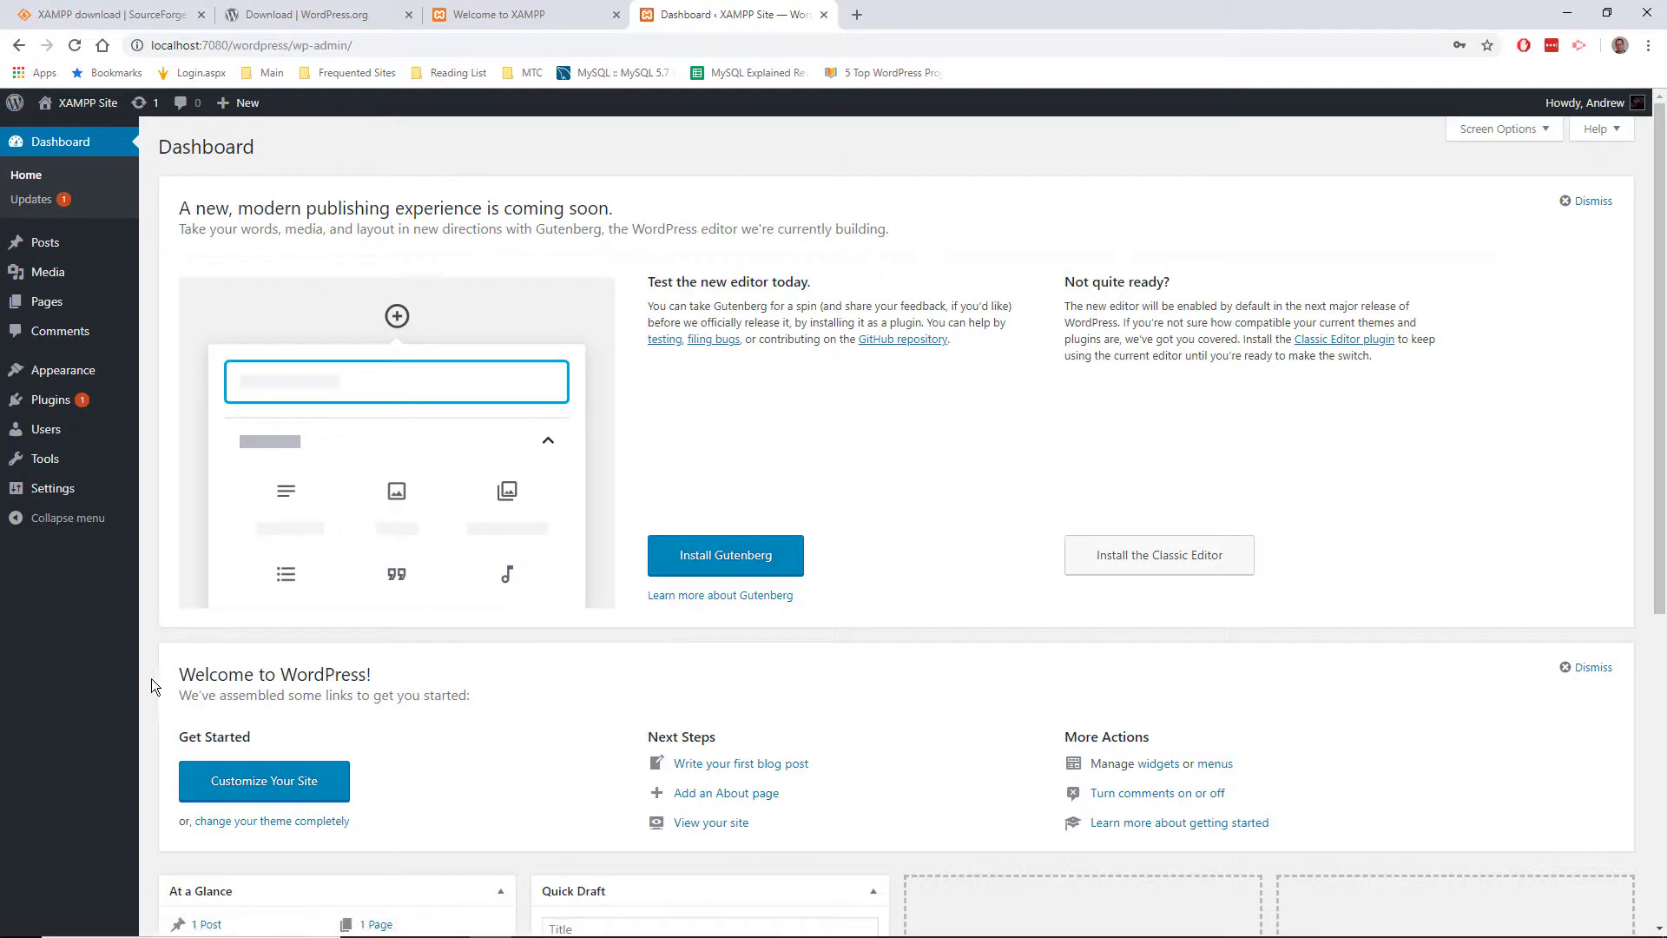
Step: Visit the XAMPP Site front page, scroll through its posts, and return to the Dashboard
click(79, 102)
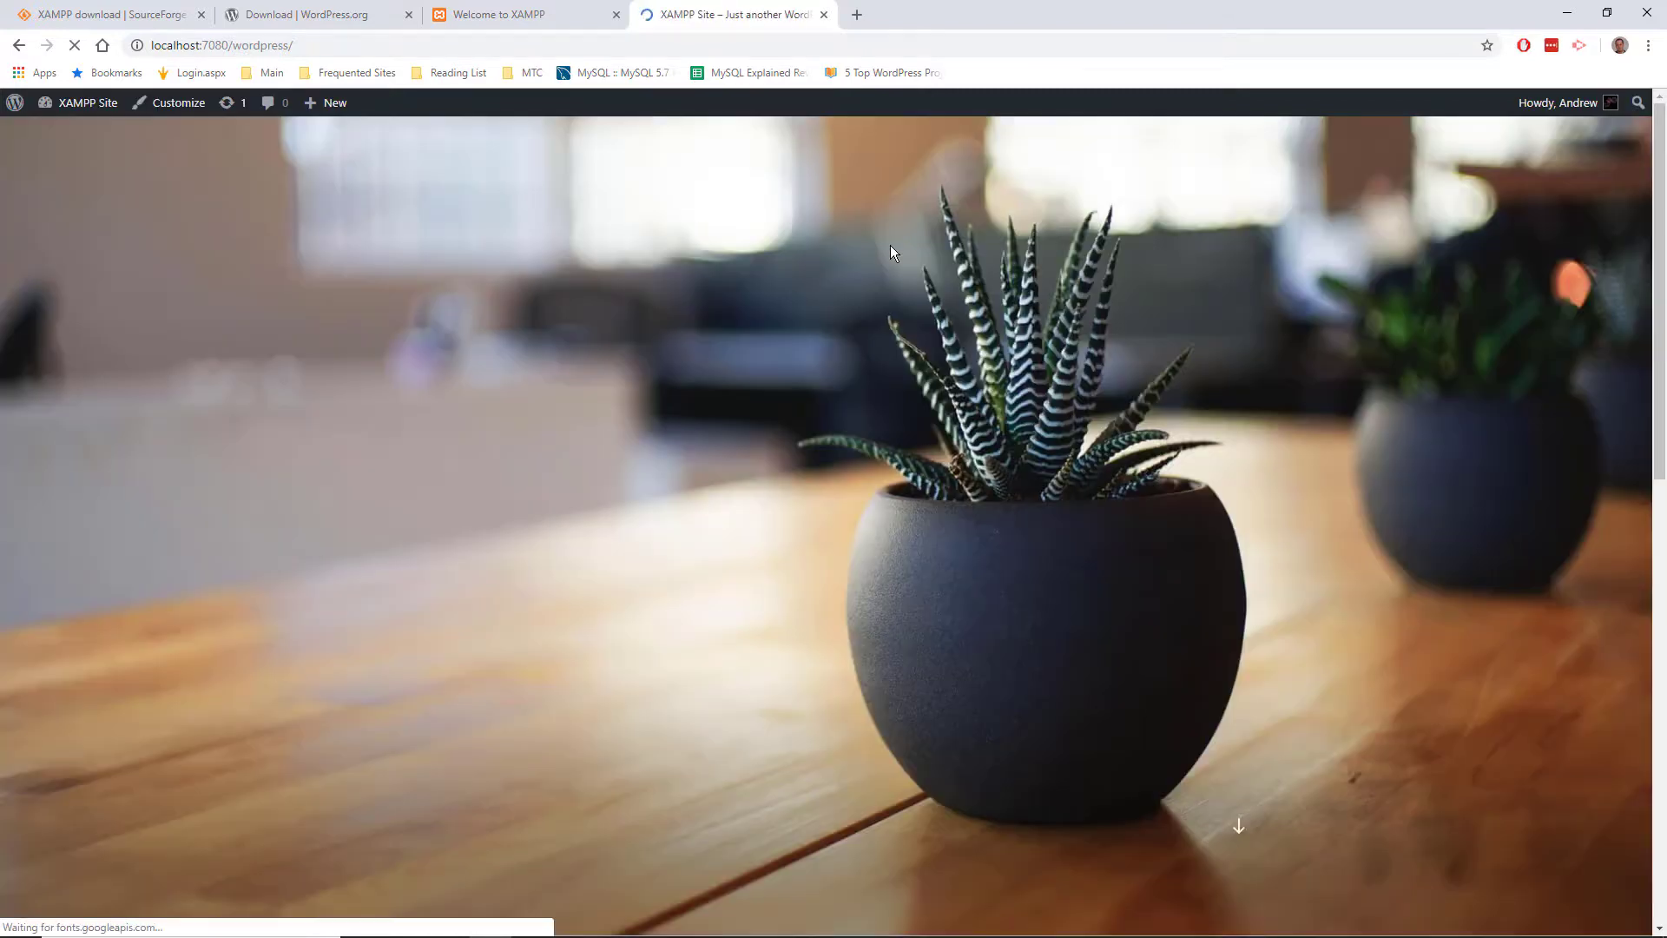
scroll(927, 280, down, 6)
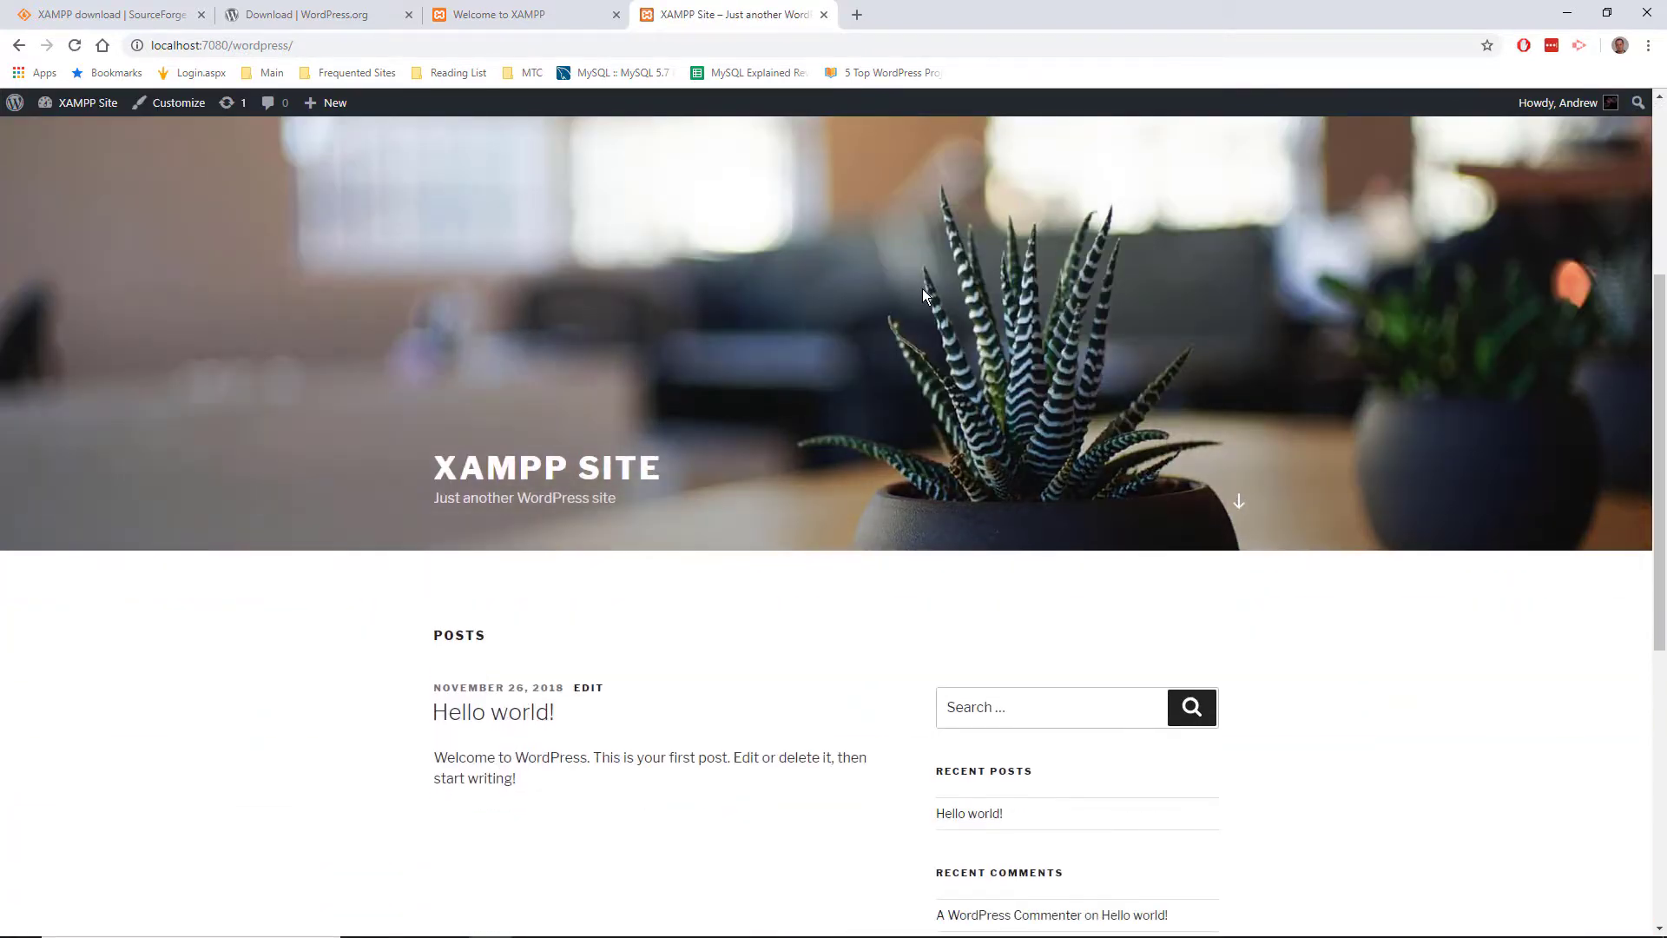
scroll(923, 295, down, 2)
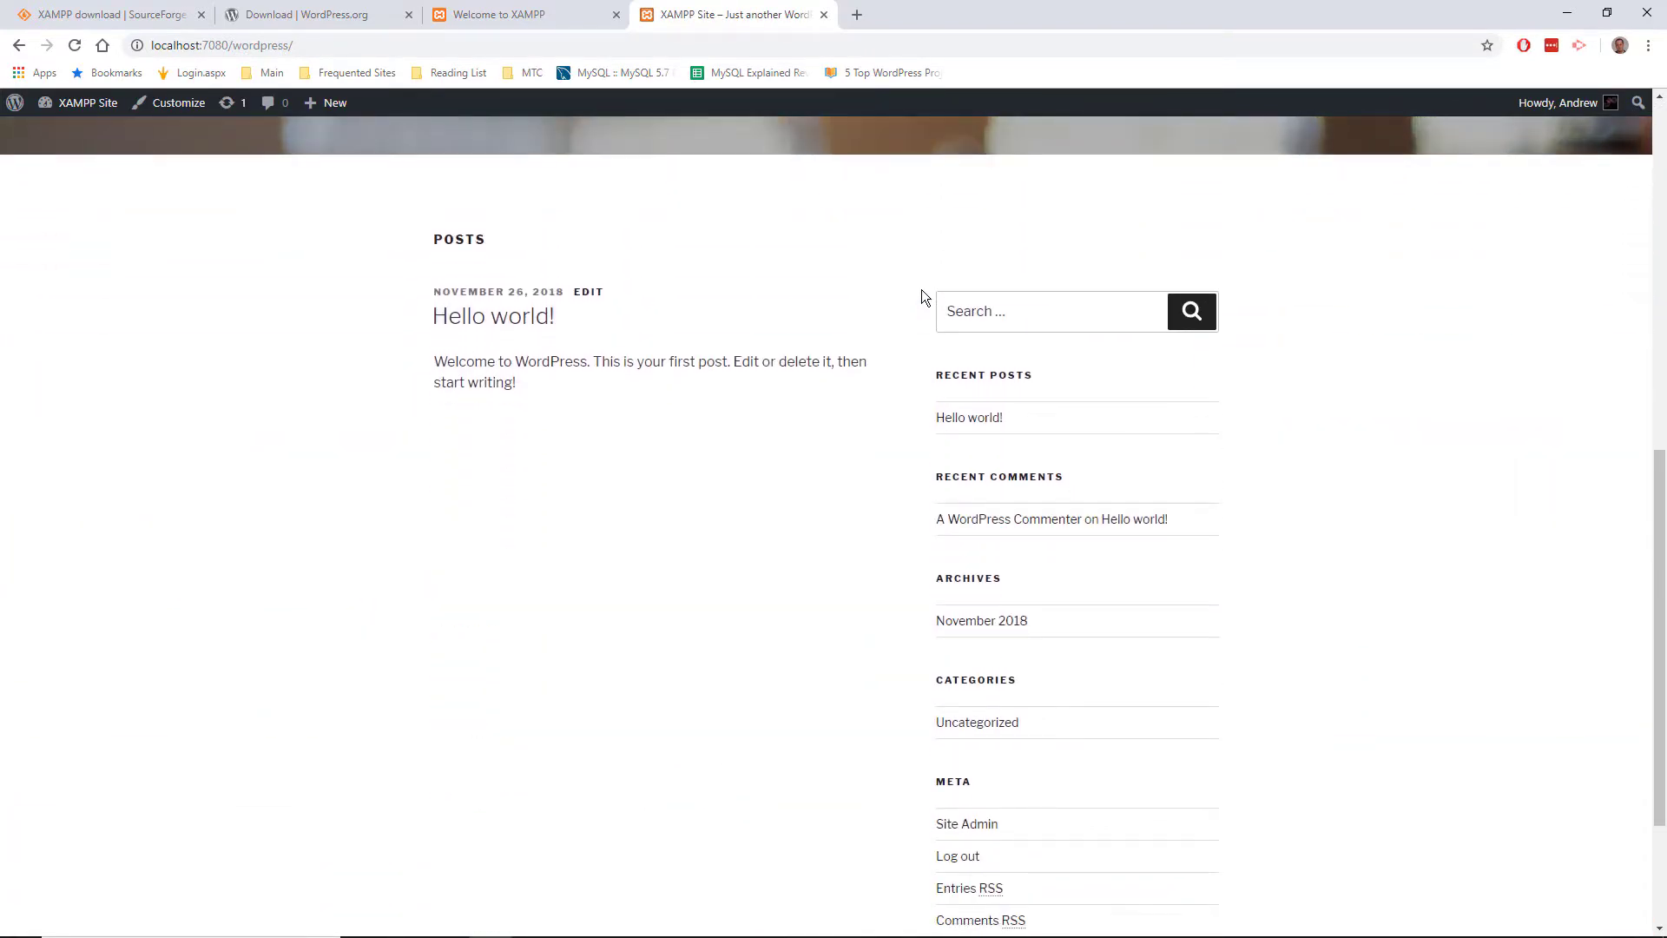
scroll(920, 289, up, 8)
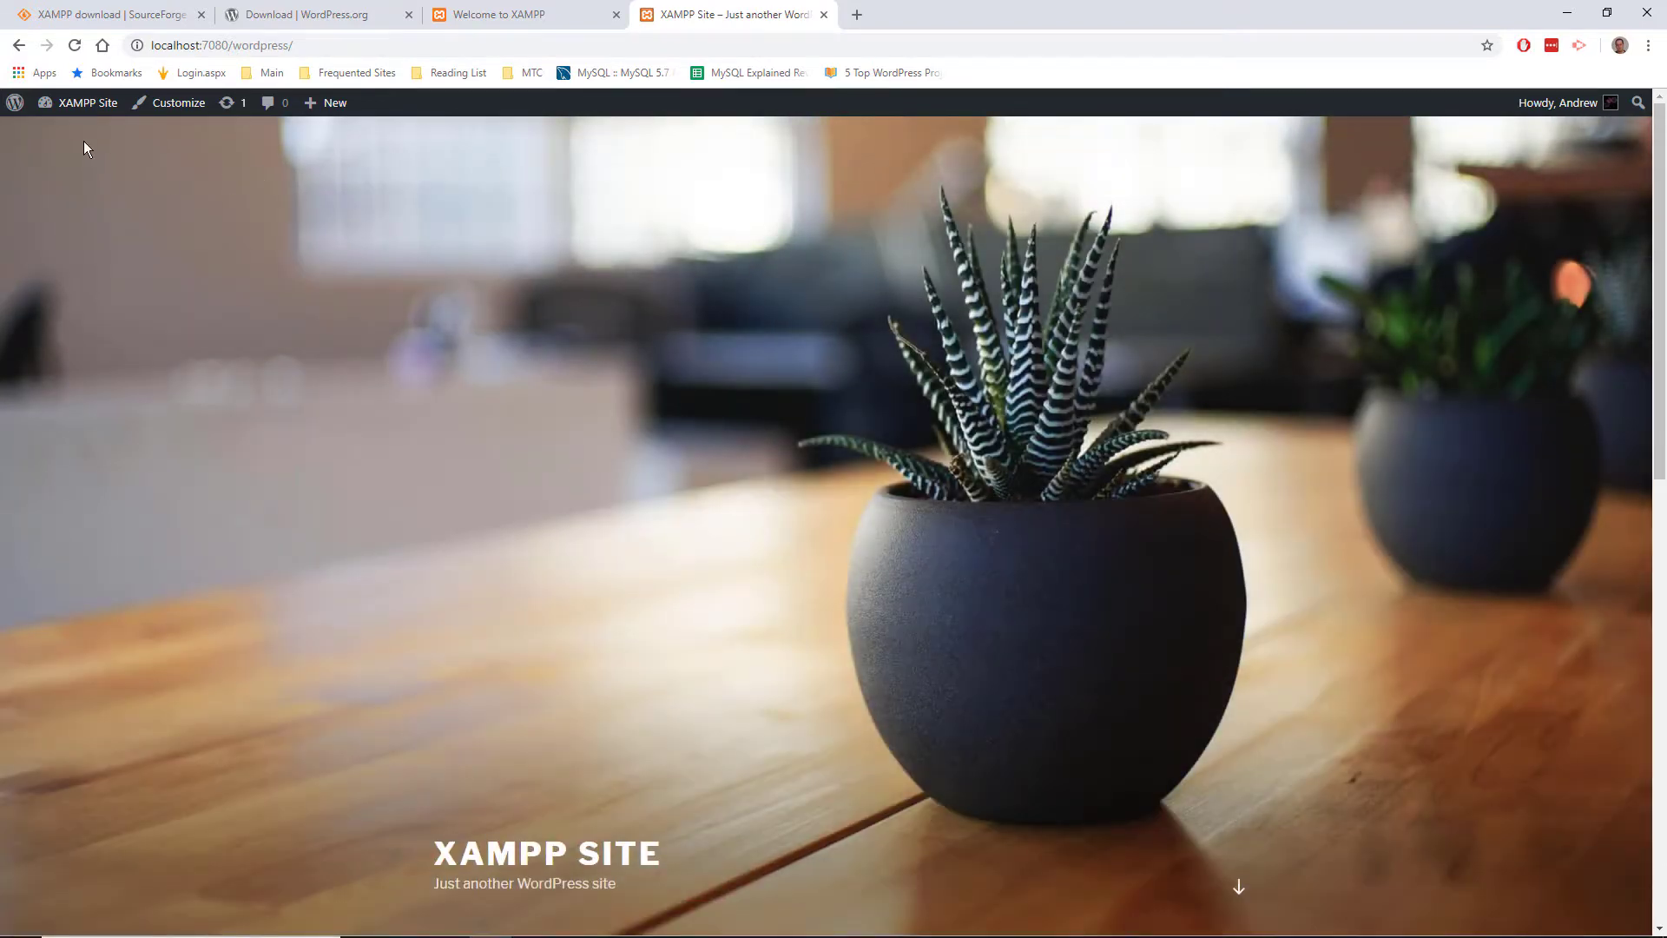
click(86, 111)
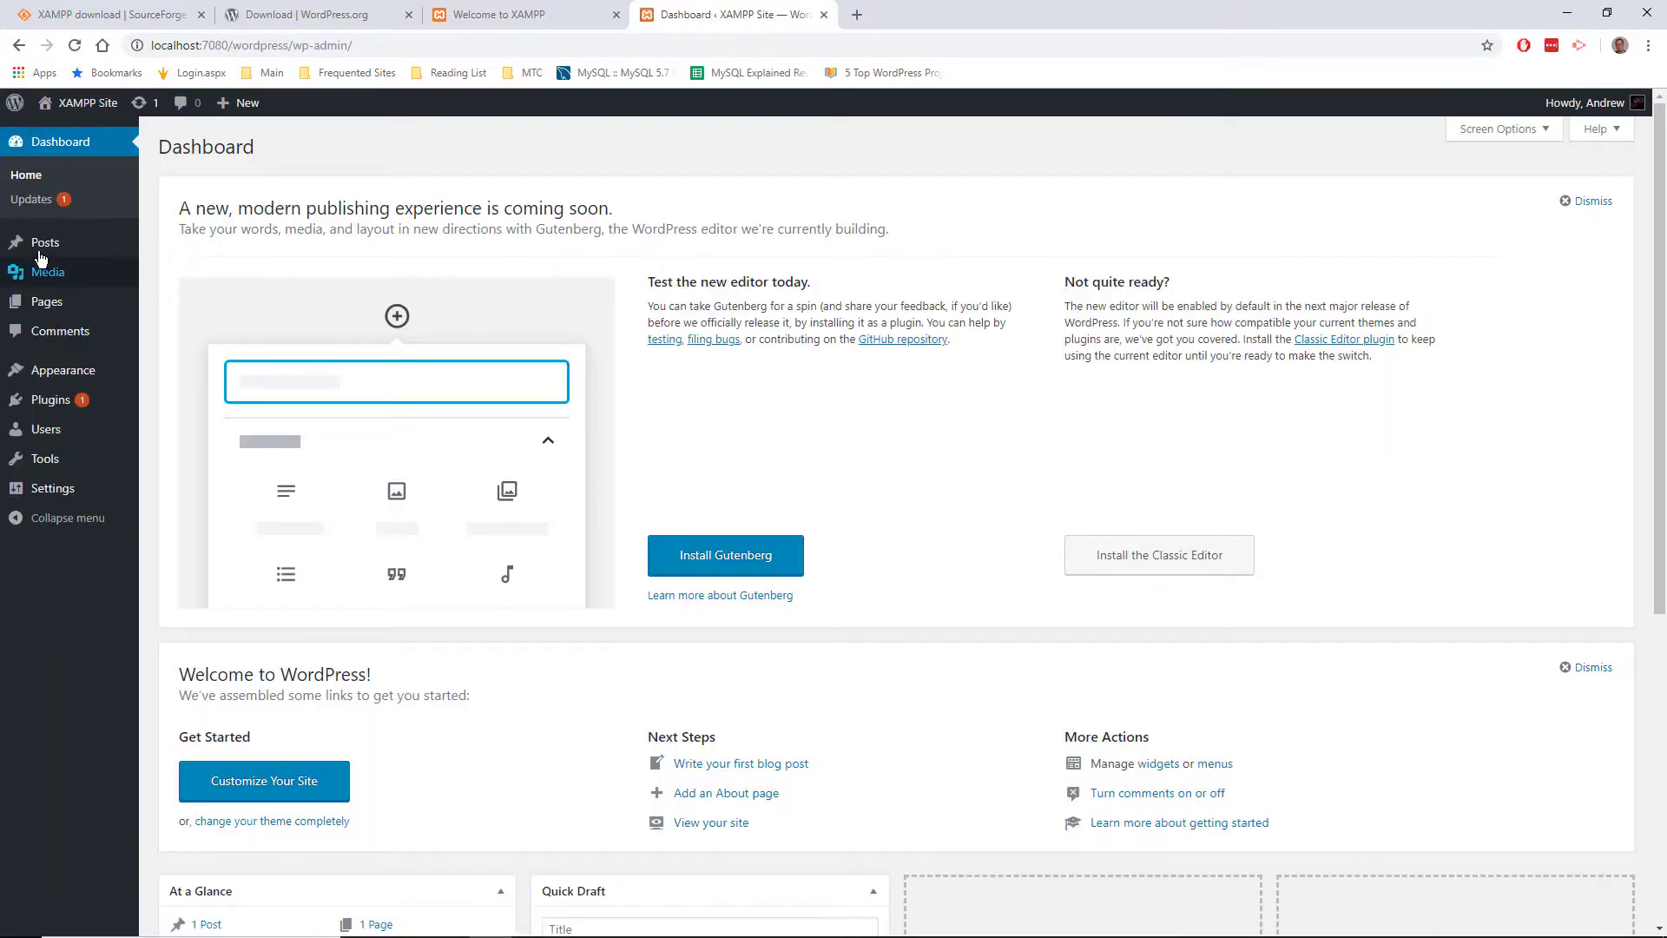
Step: Open the Posts list, then the Appearance > Themes page
click(45, 243)
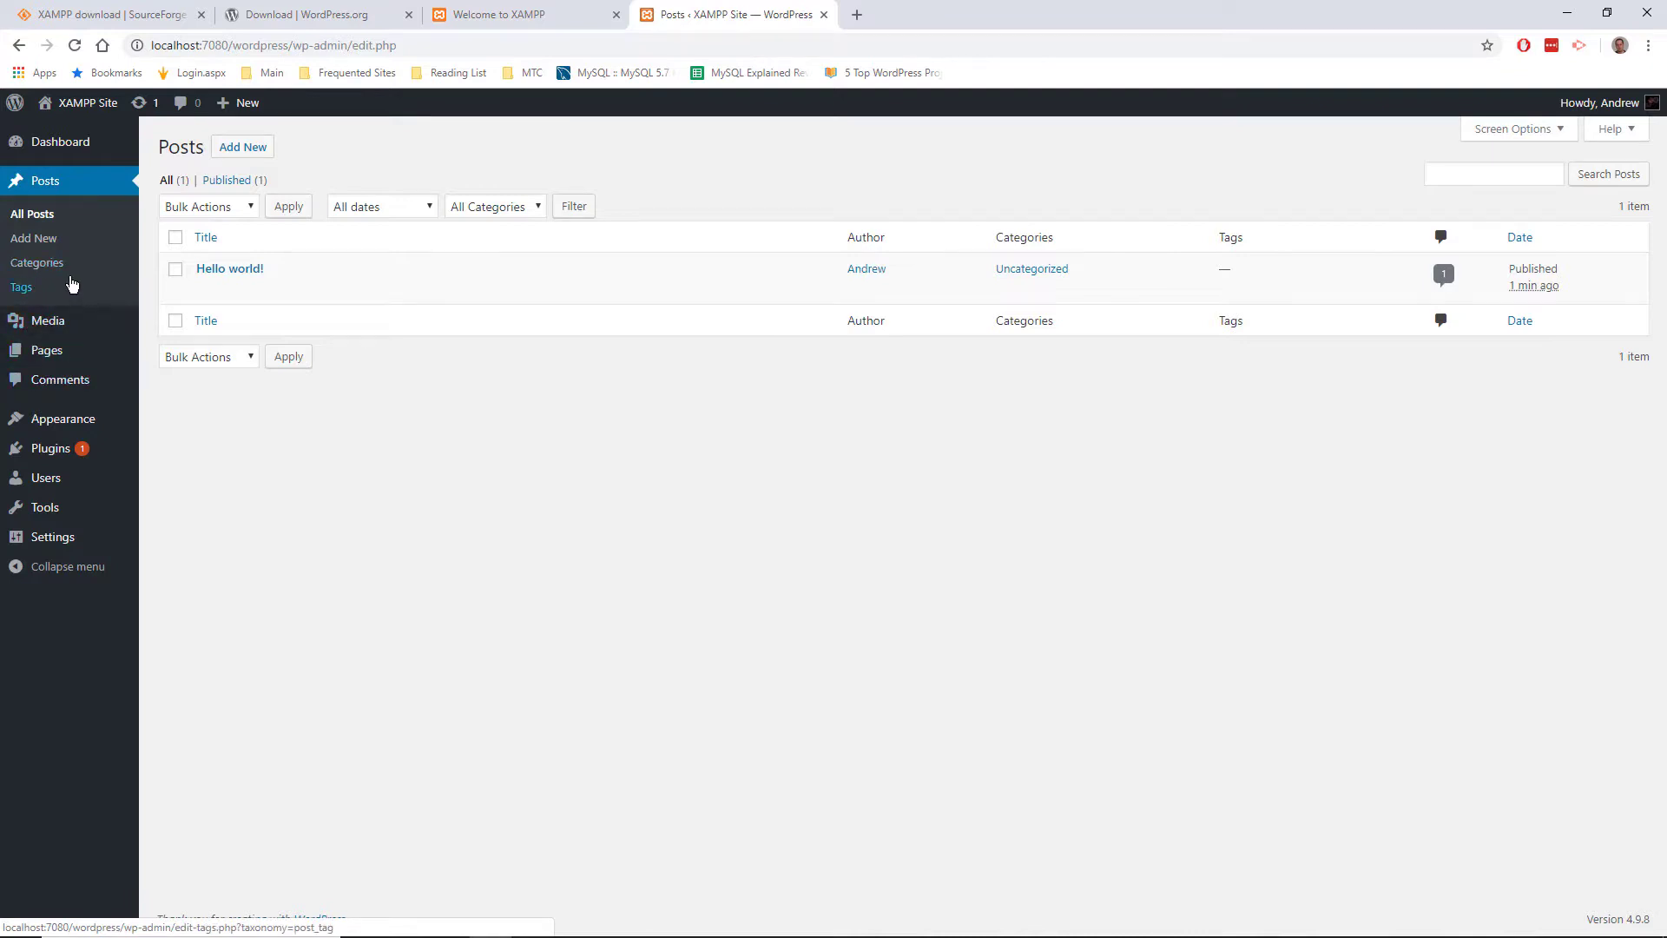
mouse_move(52, 332)
mouse_move(54, 363)
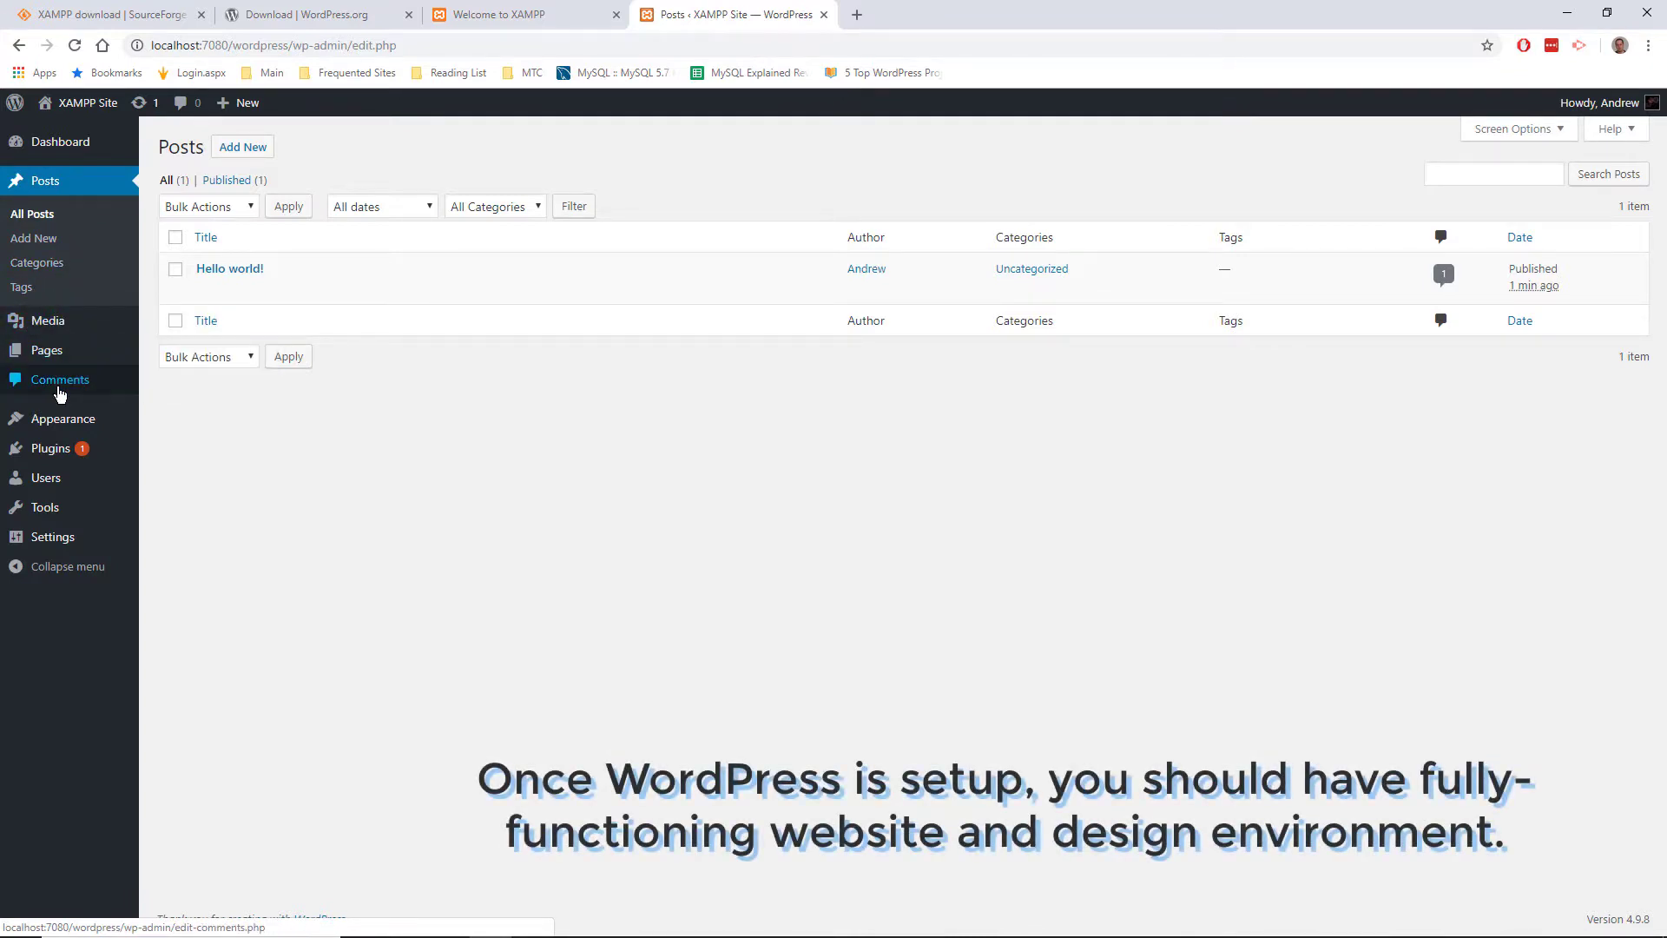
mouse_move(55, 467)
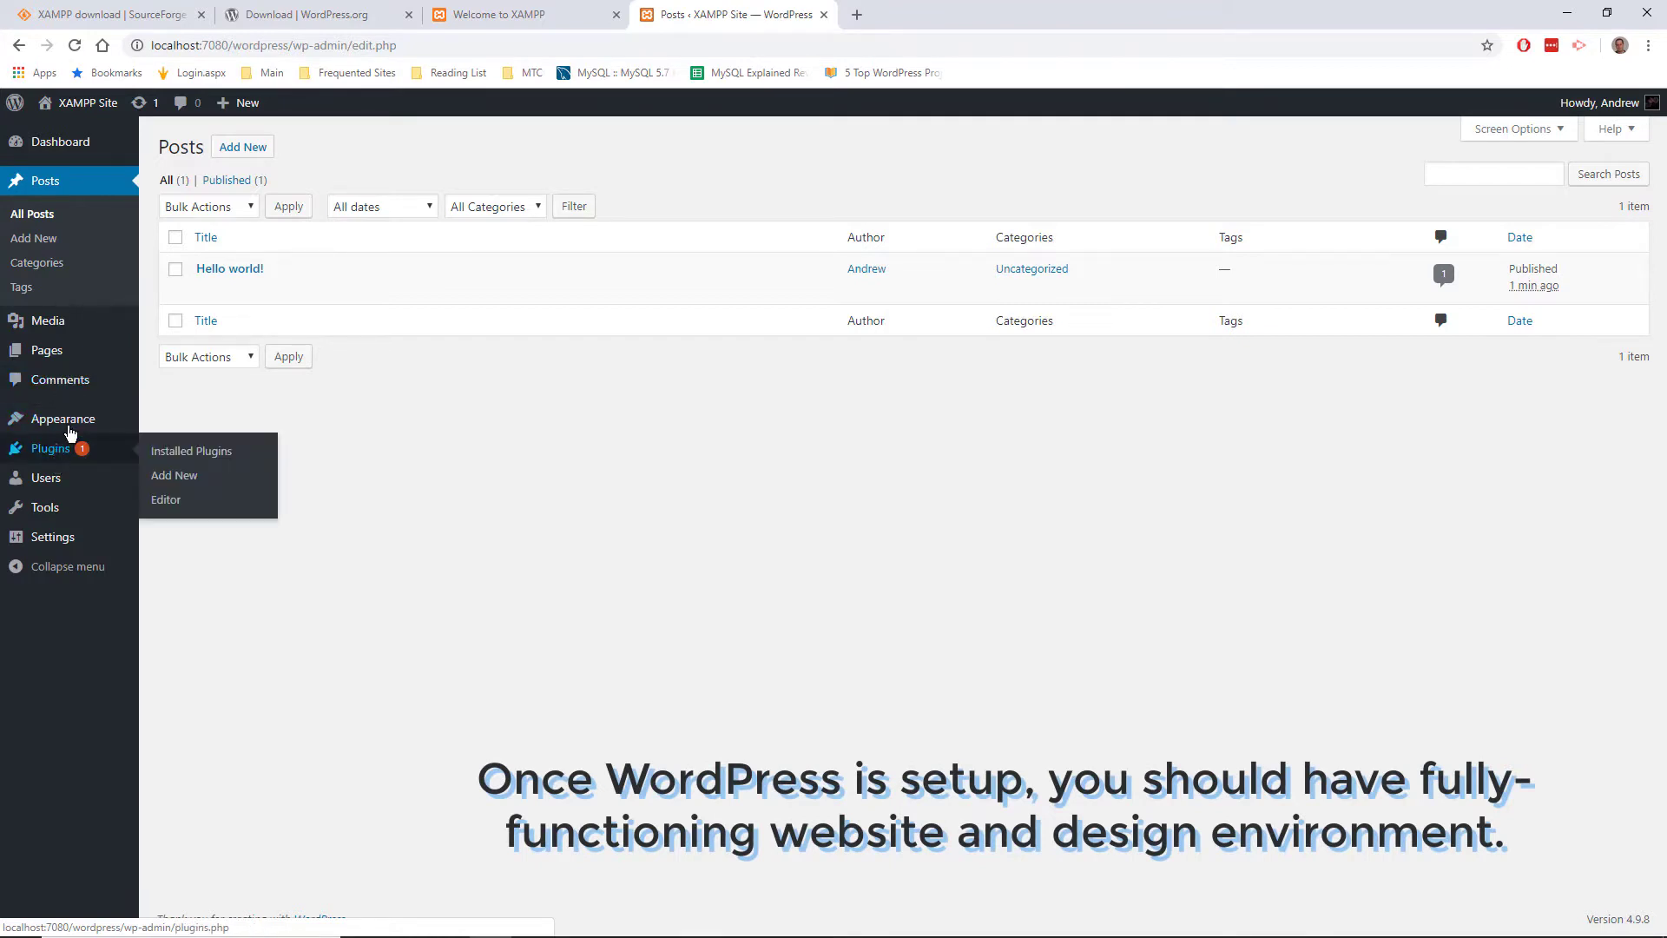
mouse_move(61, 426)
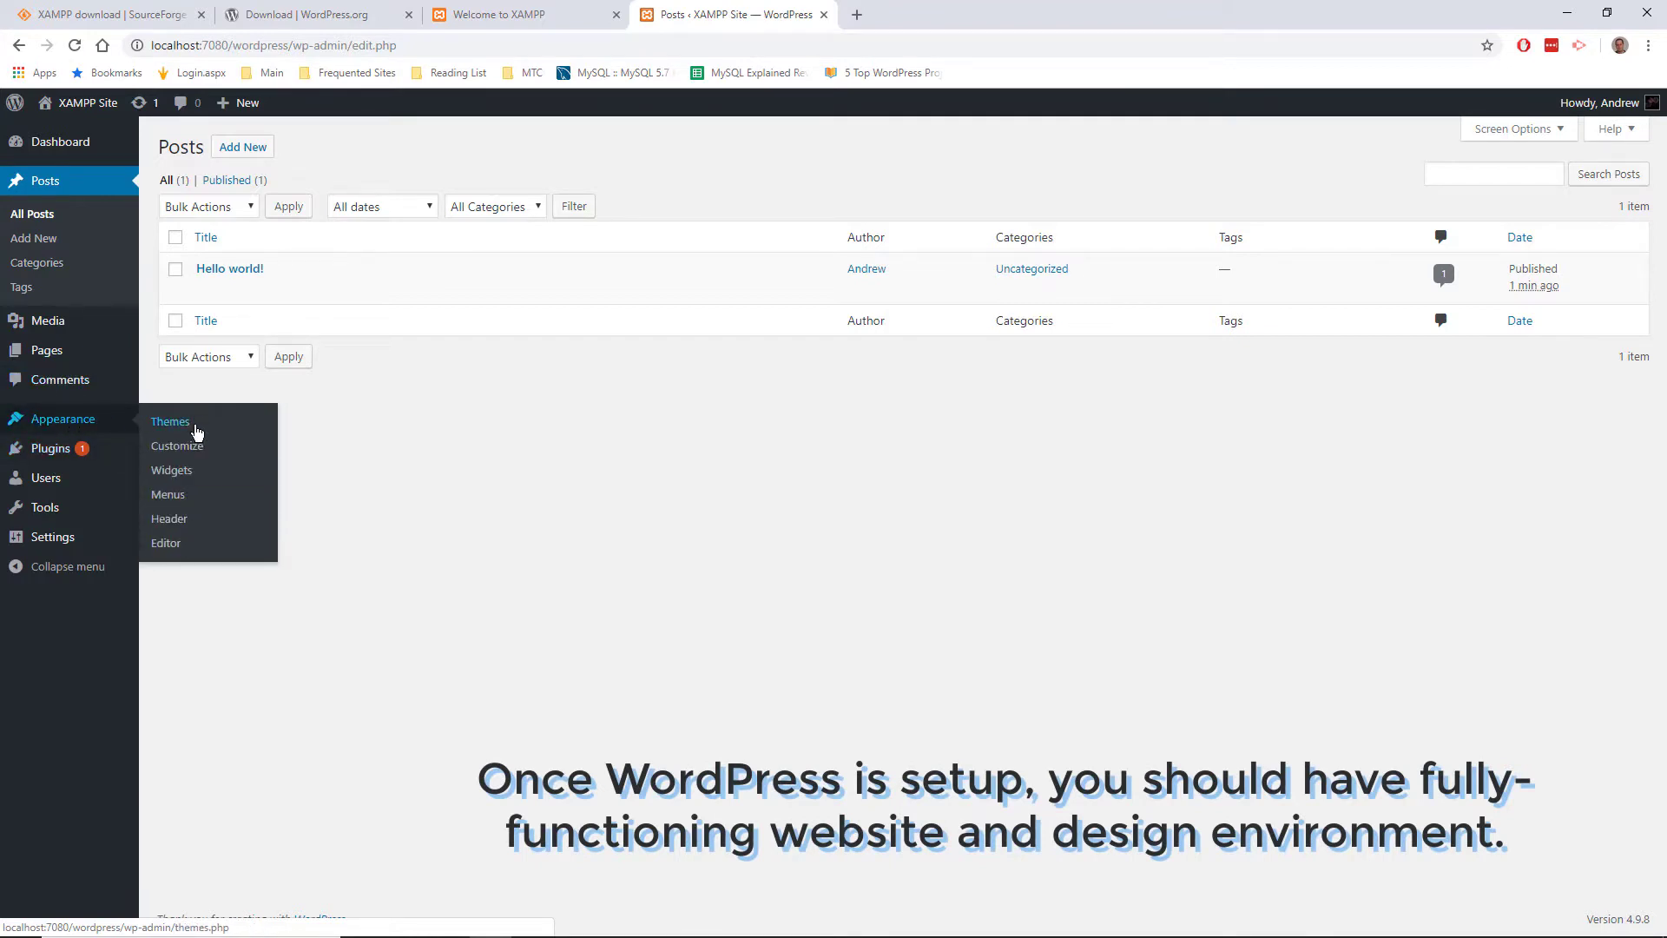
click(184, 423)
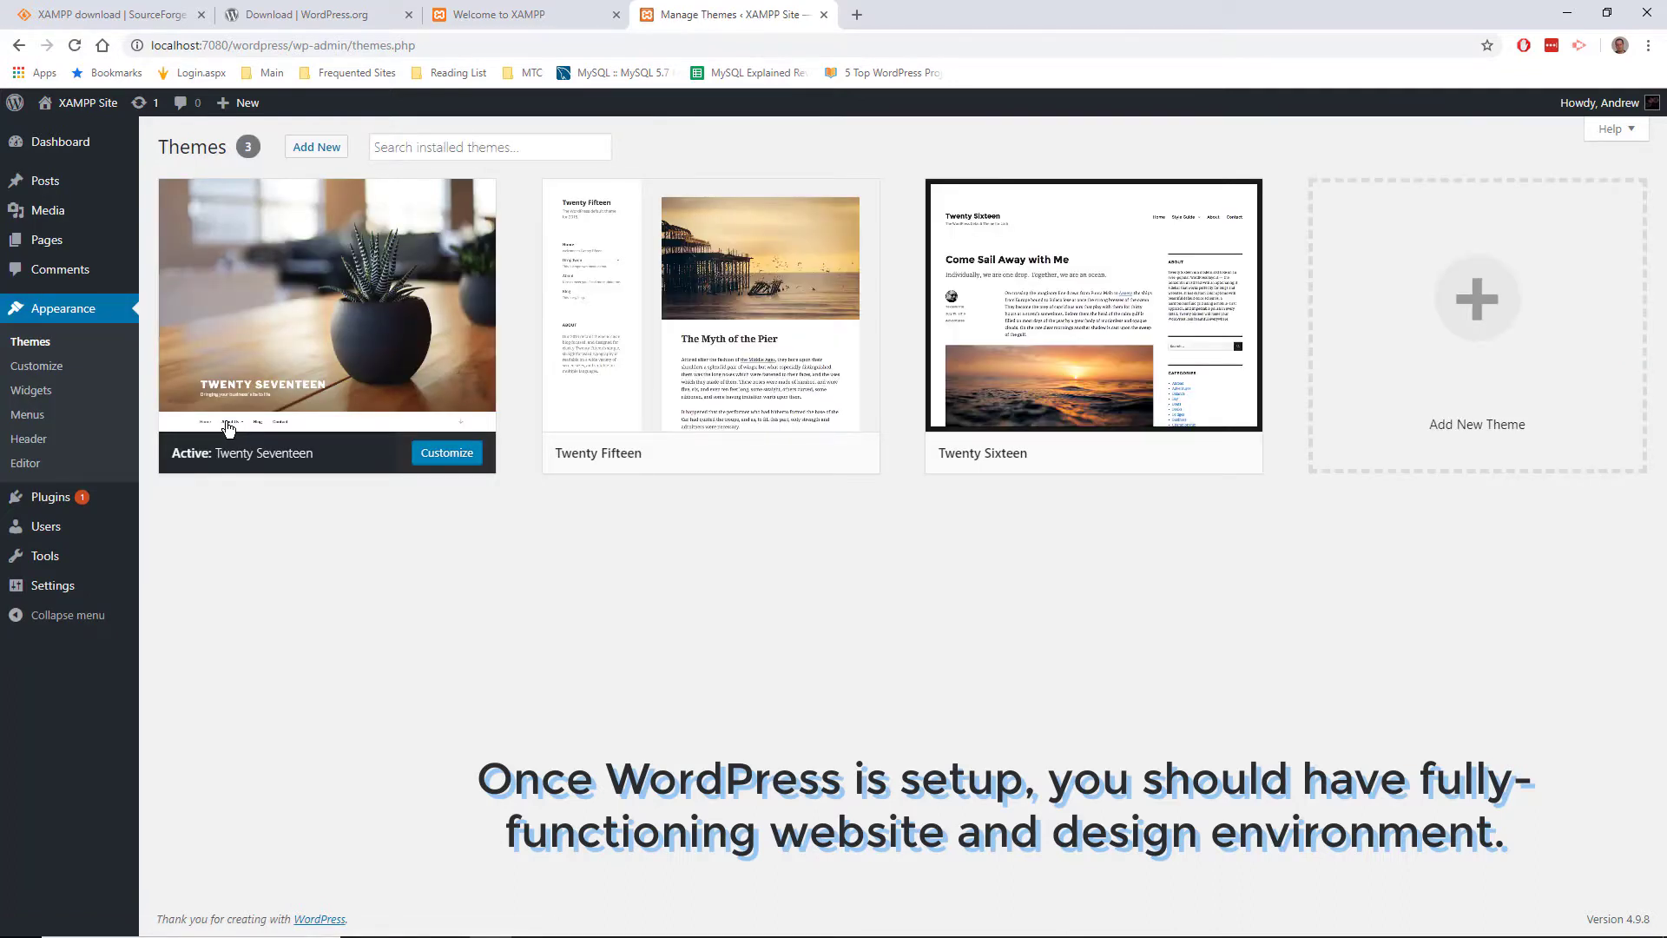
Step: Activate the Twenty Fifteen theme and view the site's front page
mouse_move(684, 402)
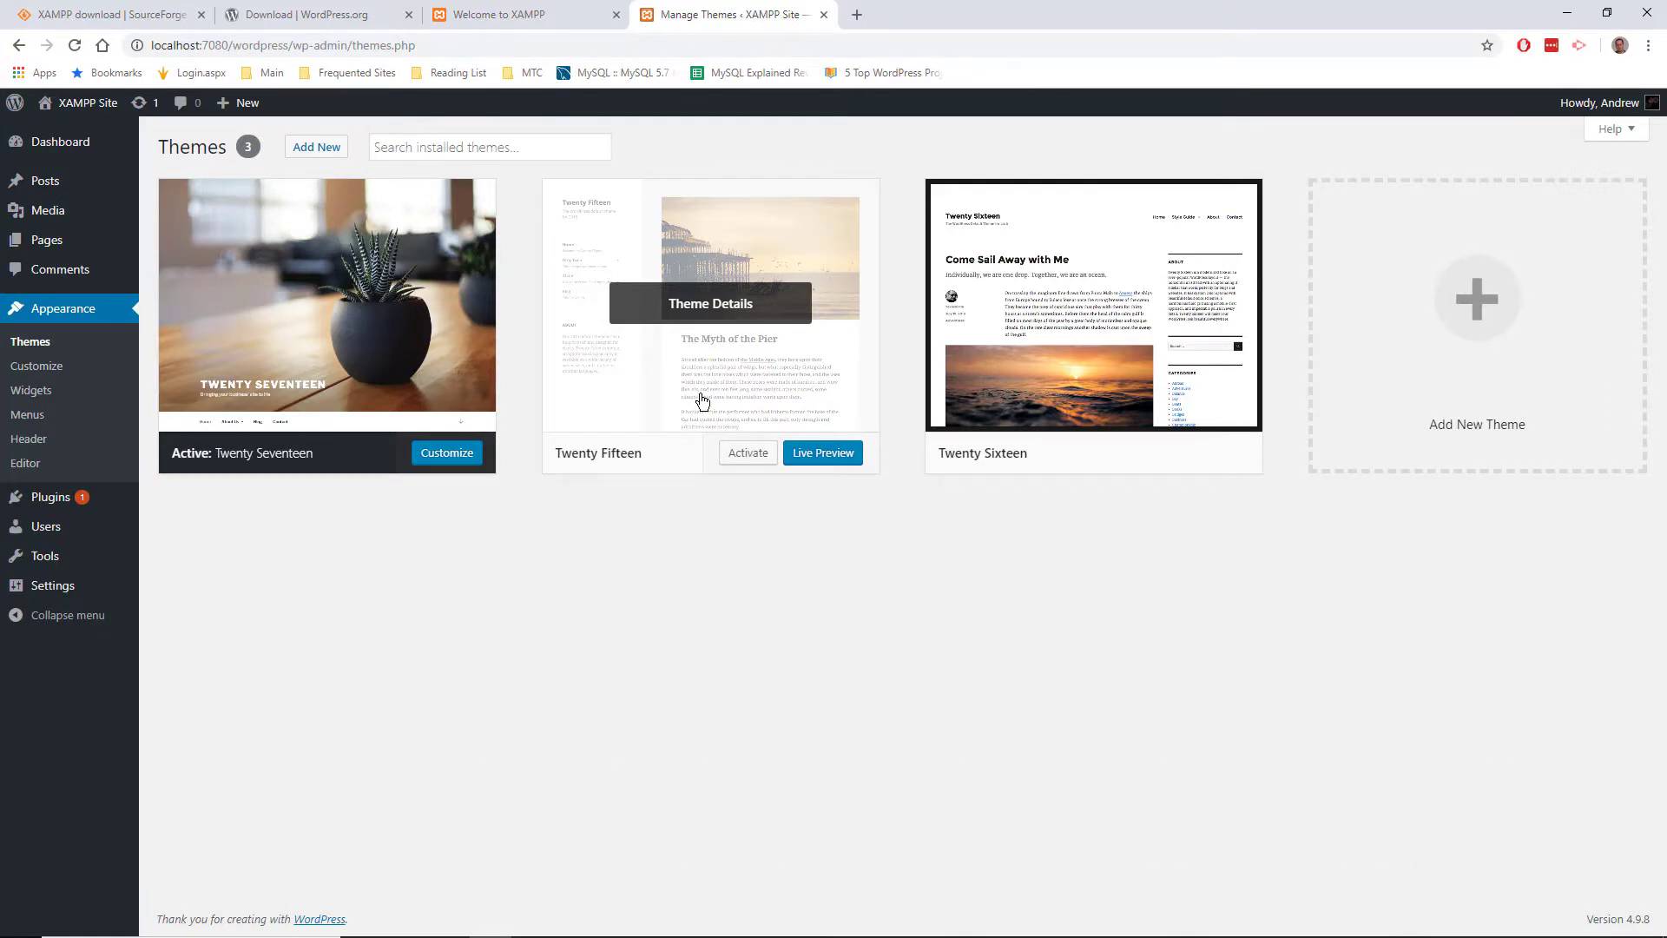
click(758, 460)
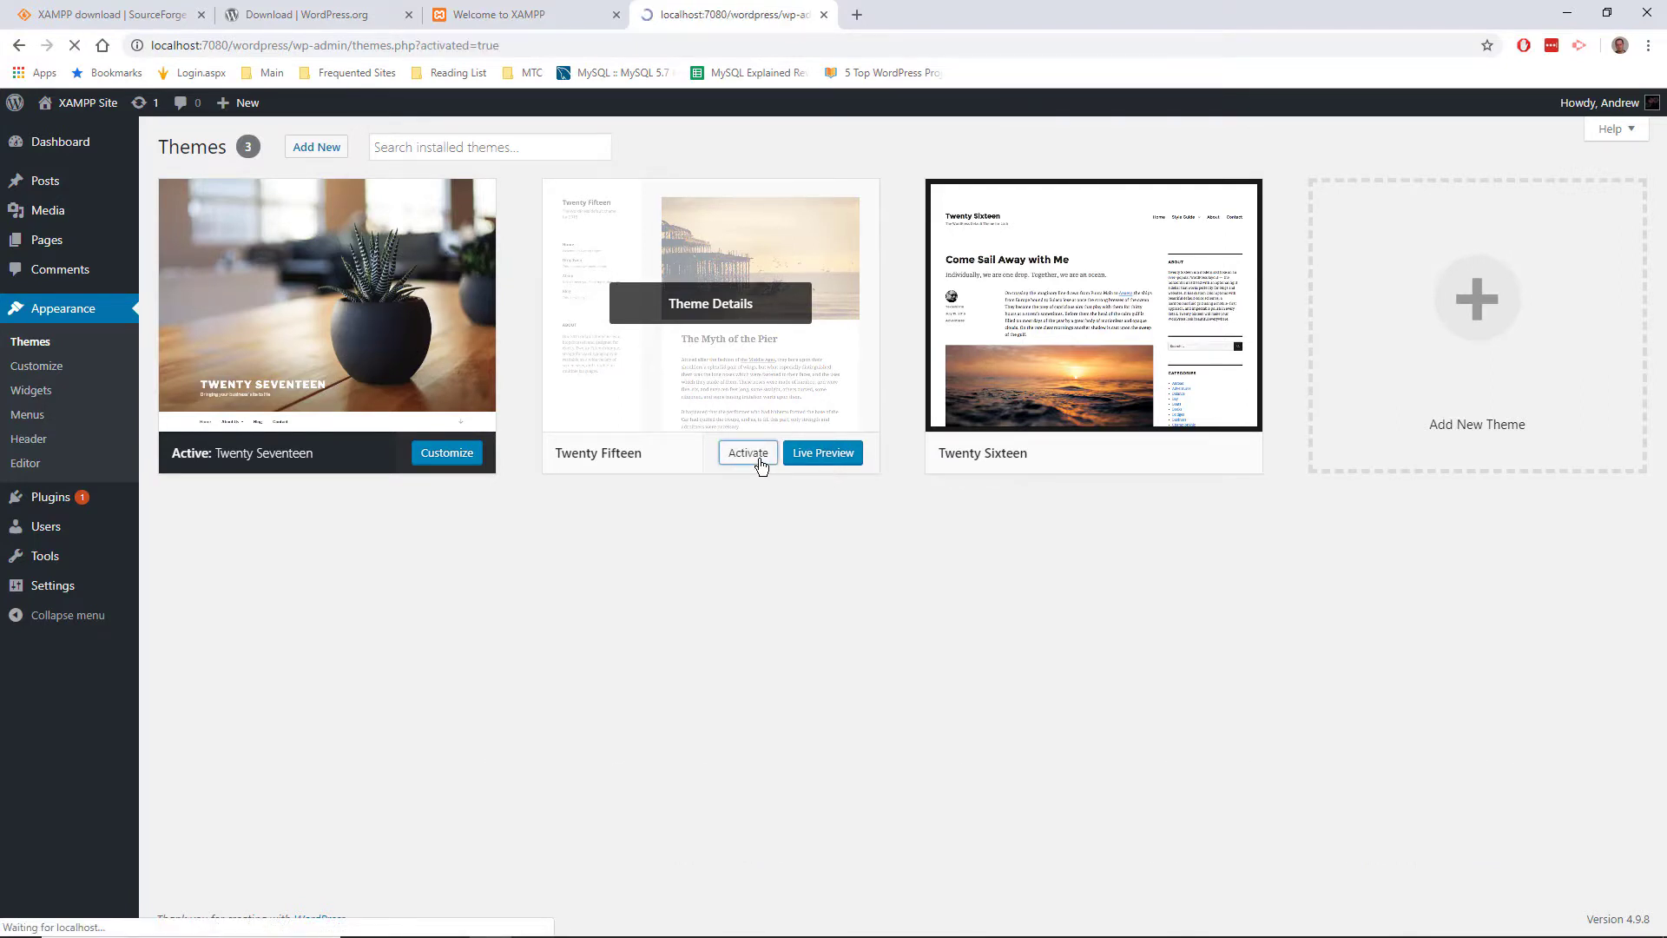
click(91, 105)
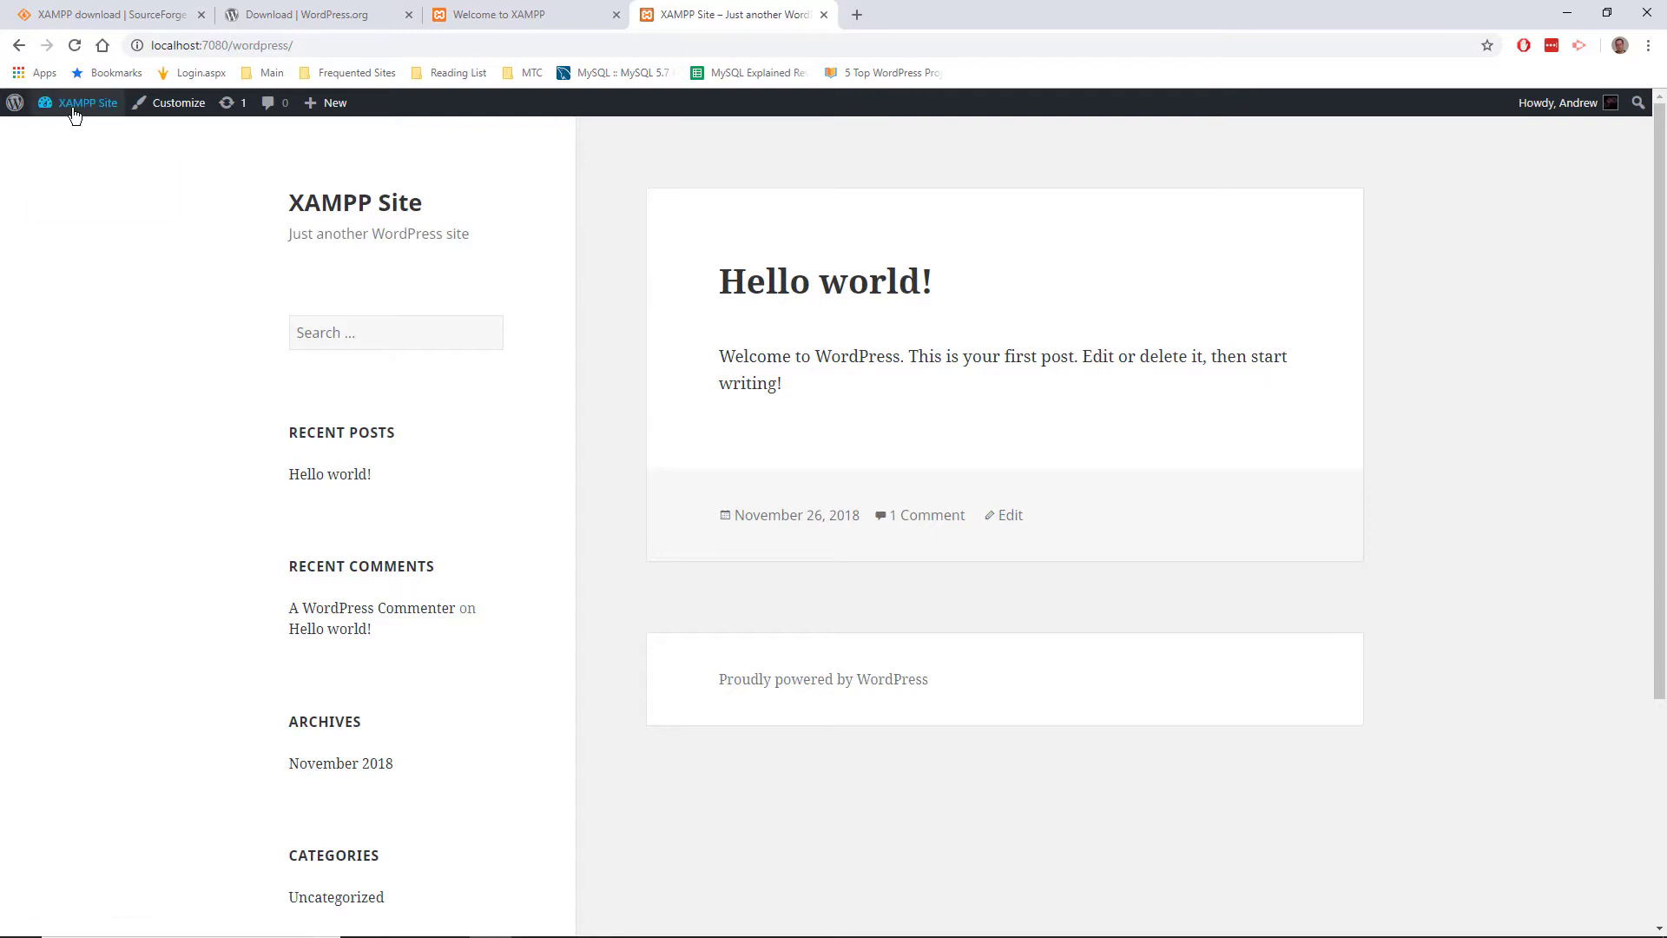
Step: Go to Appearance > Themes > Add New and scroll through the Featured themes
mouse_move(83, 106)
click(132, 130)
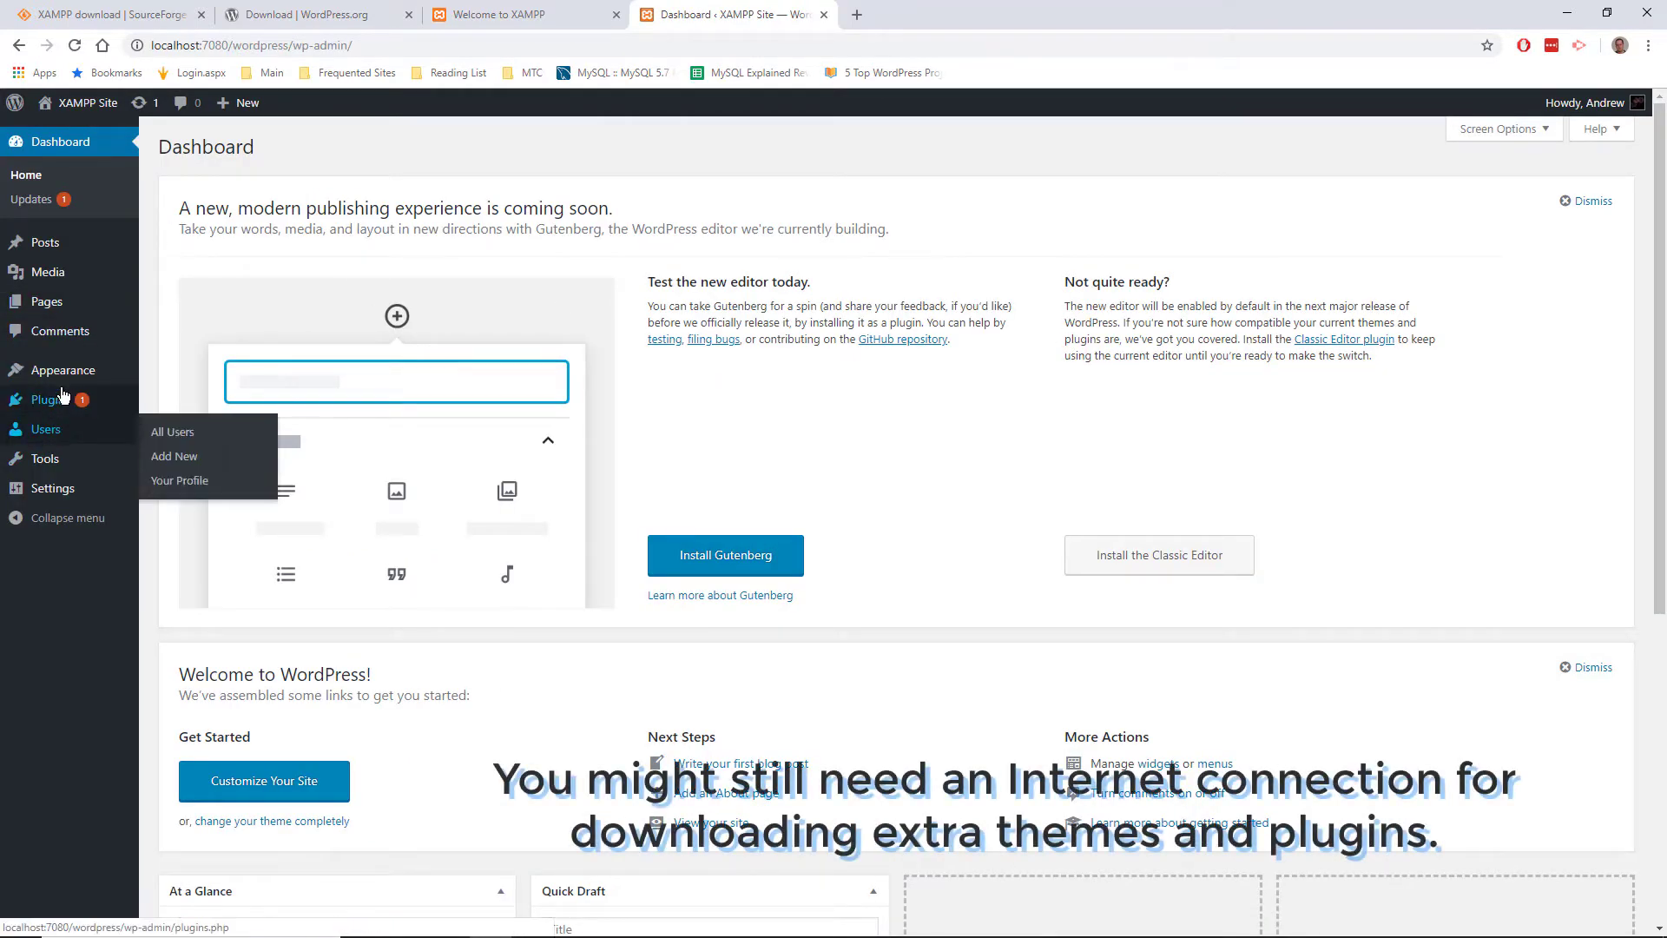
click(207, 372)
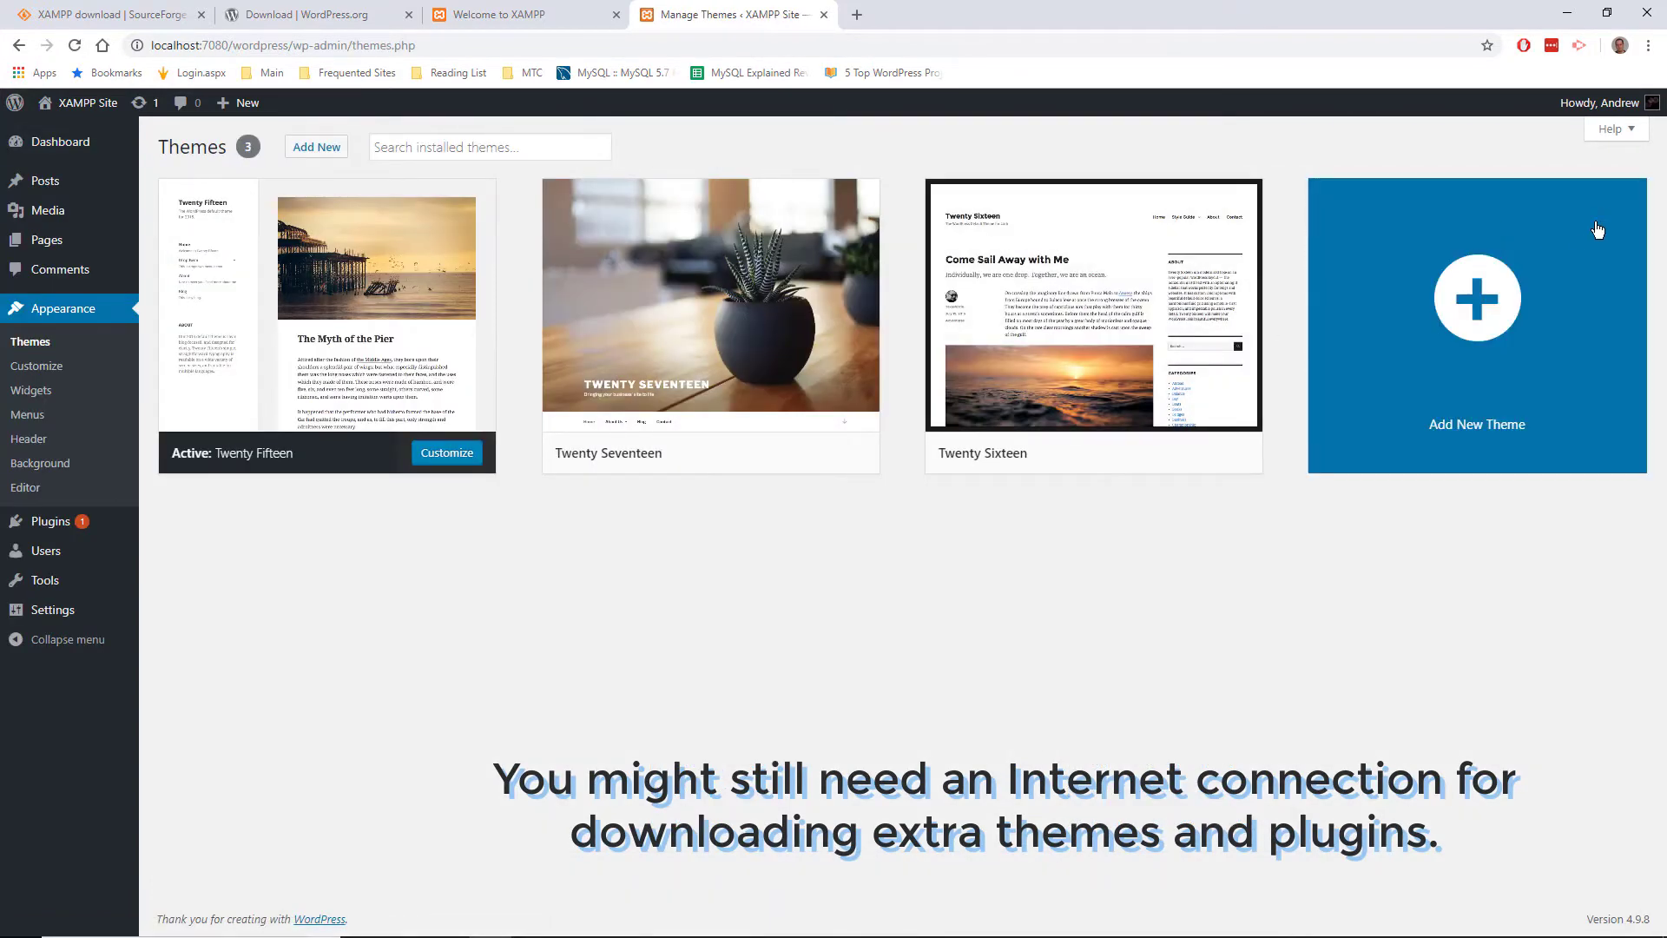
click(1530, 263)
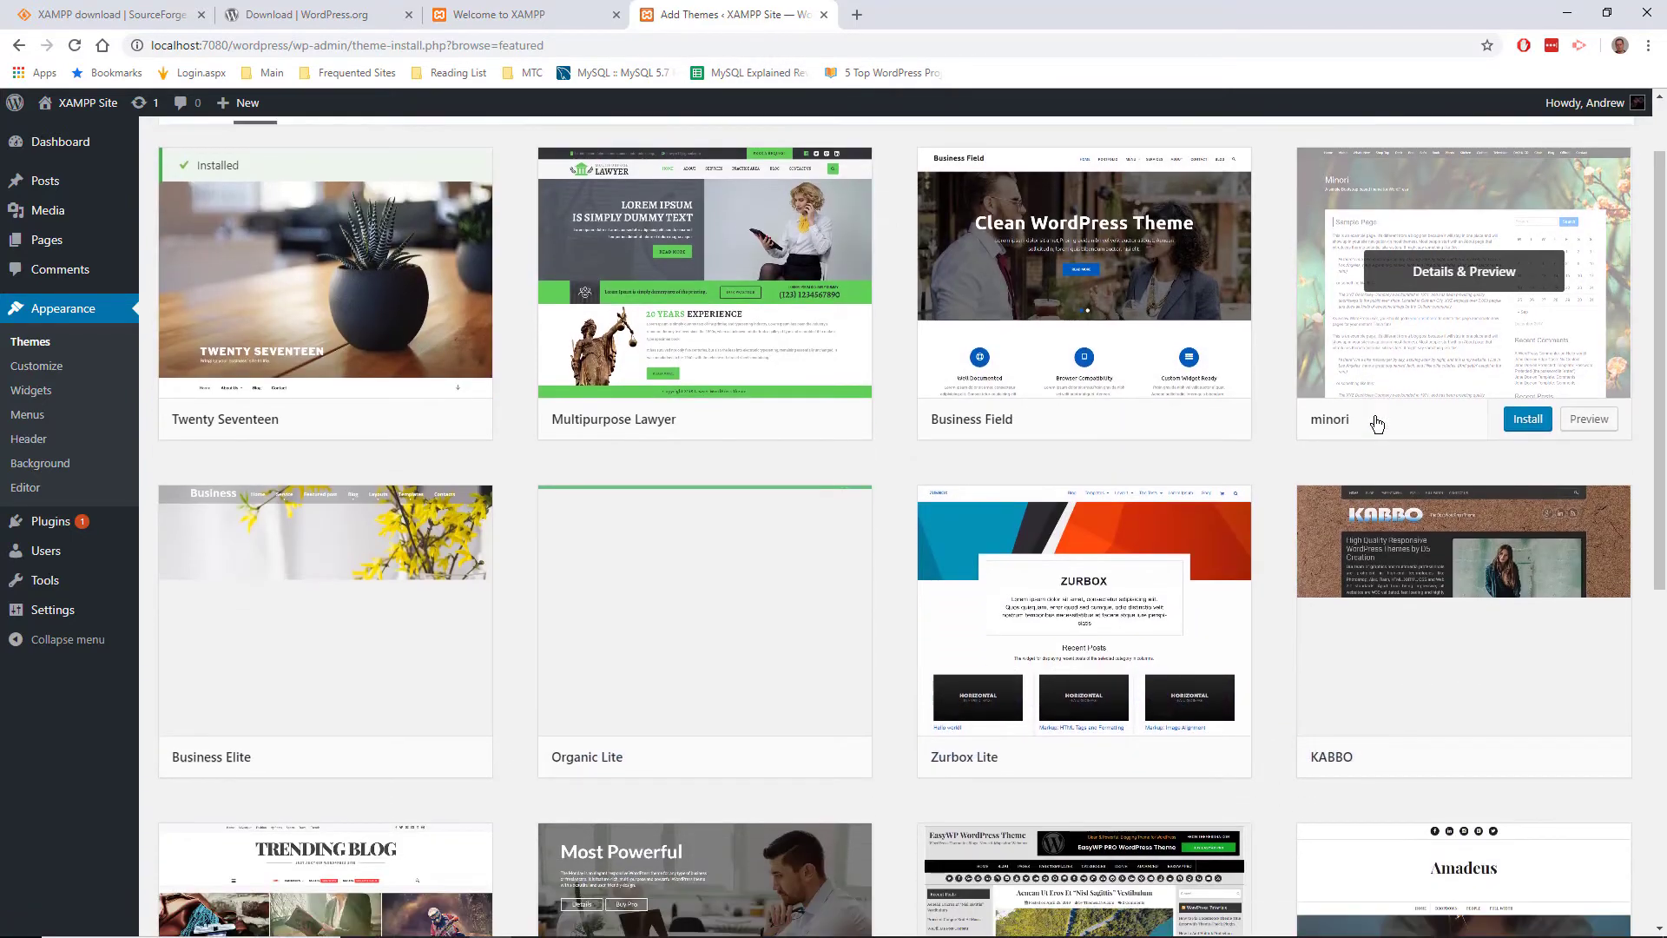
scroll(1376, 421, down, 3)
scroll(1376, 423, down, 5)
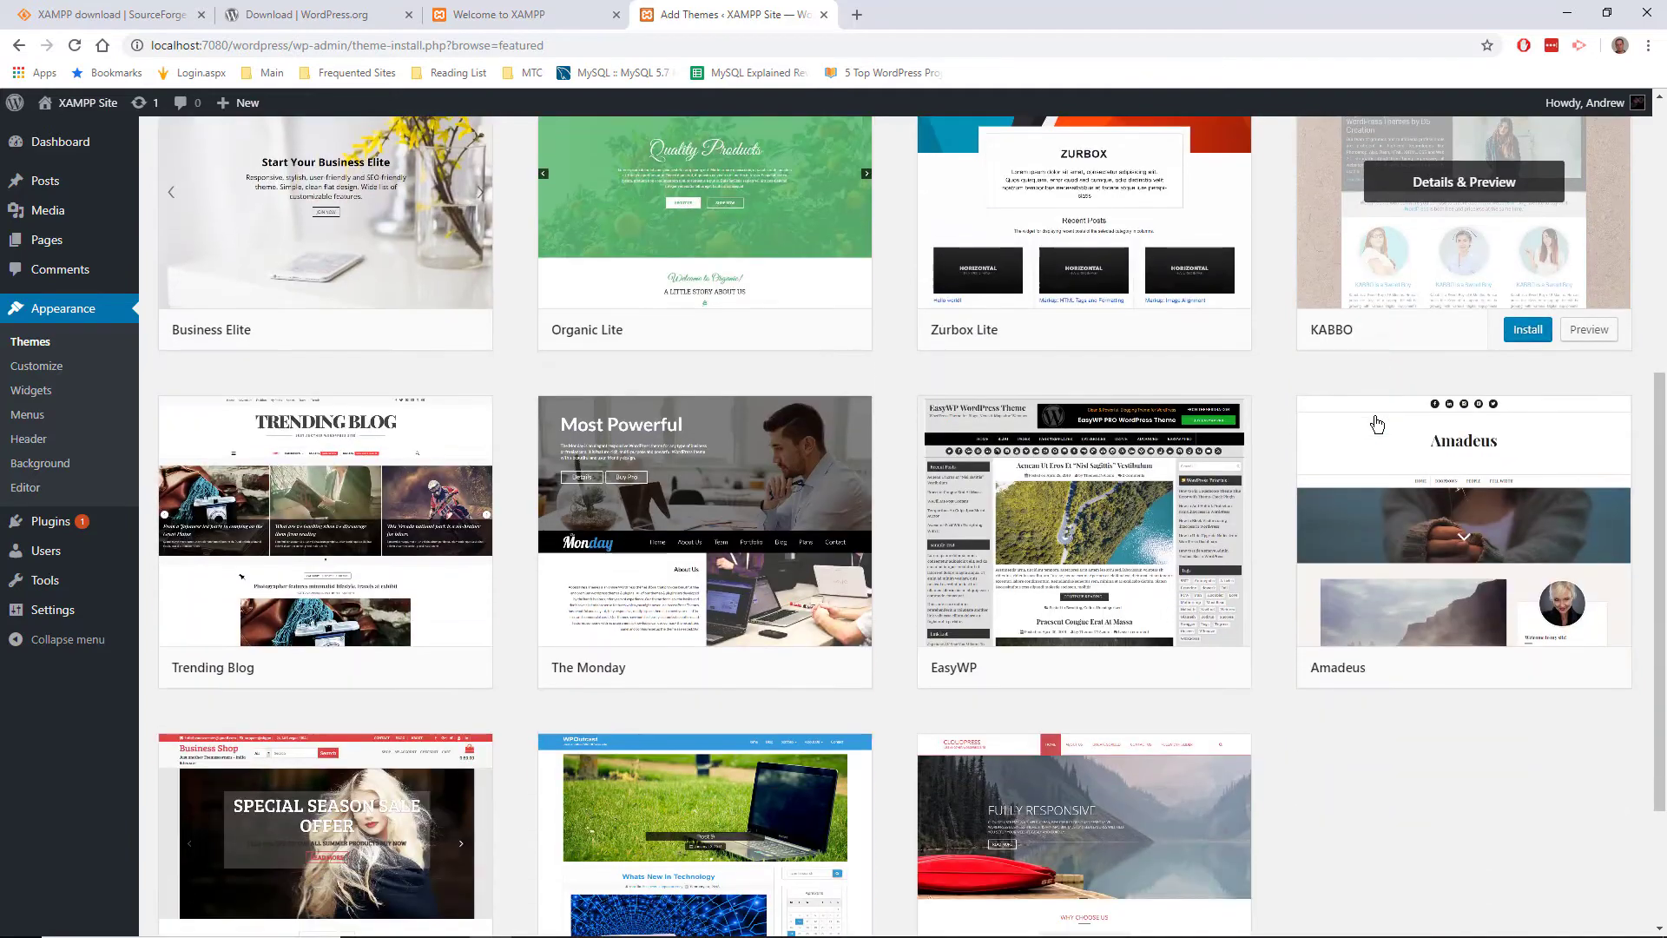
scroll(1376, 423, up, 5)
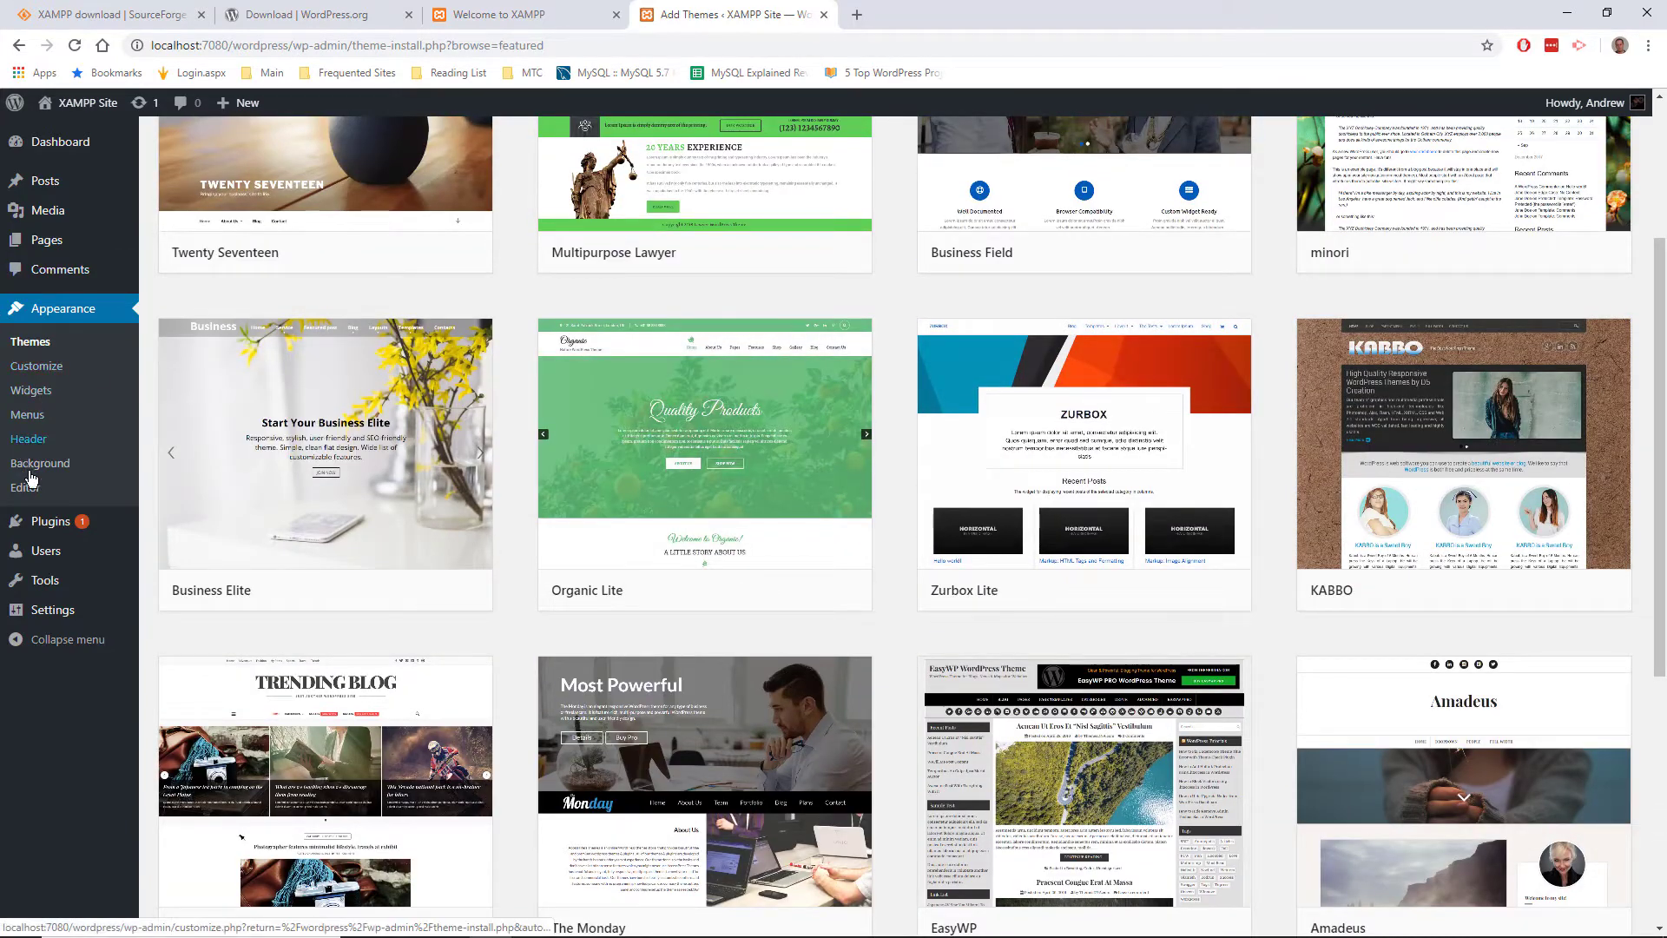
Step: Review Settings > General, checking the site address, then minimize Chrome
click(53, 610)
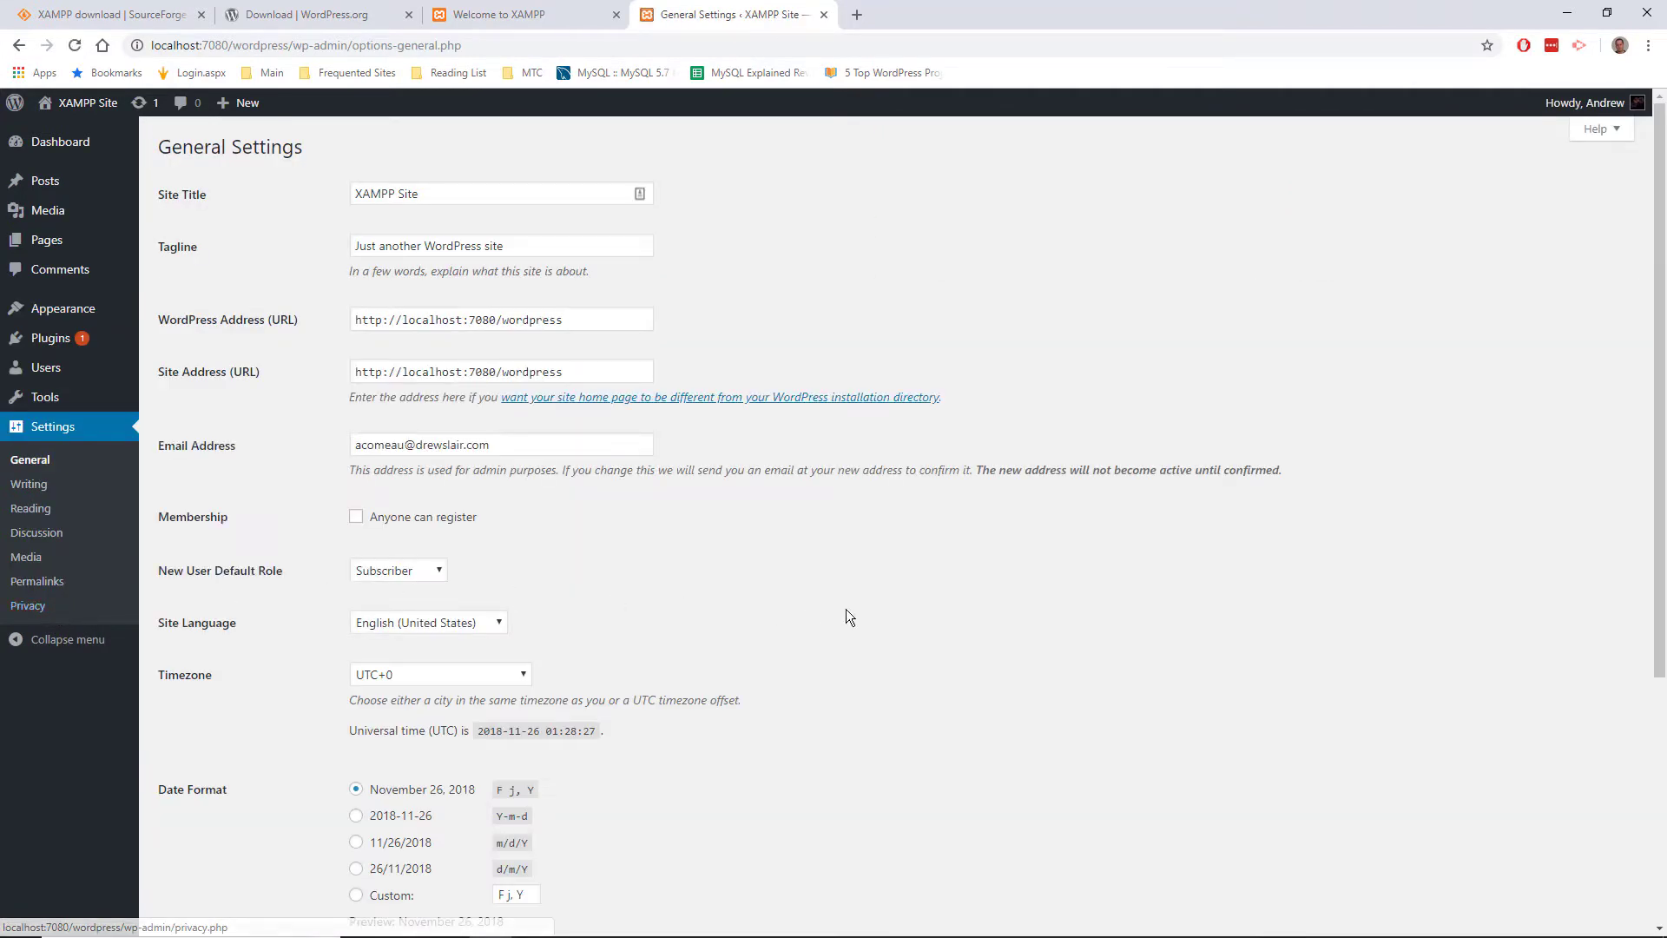
scroll(962, 617, down, 4)
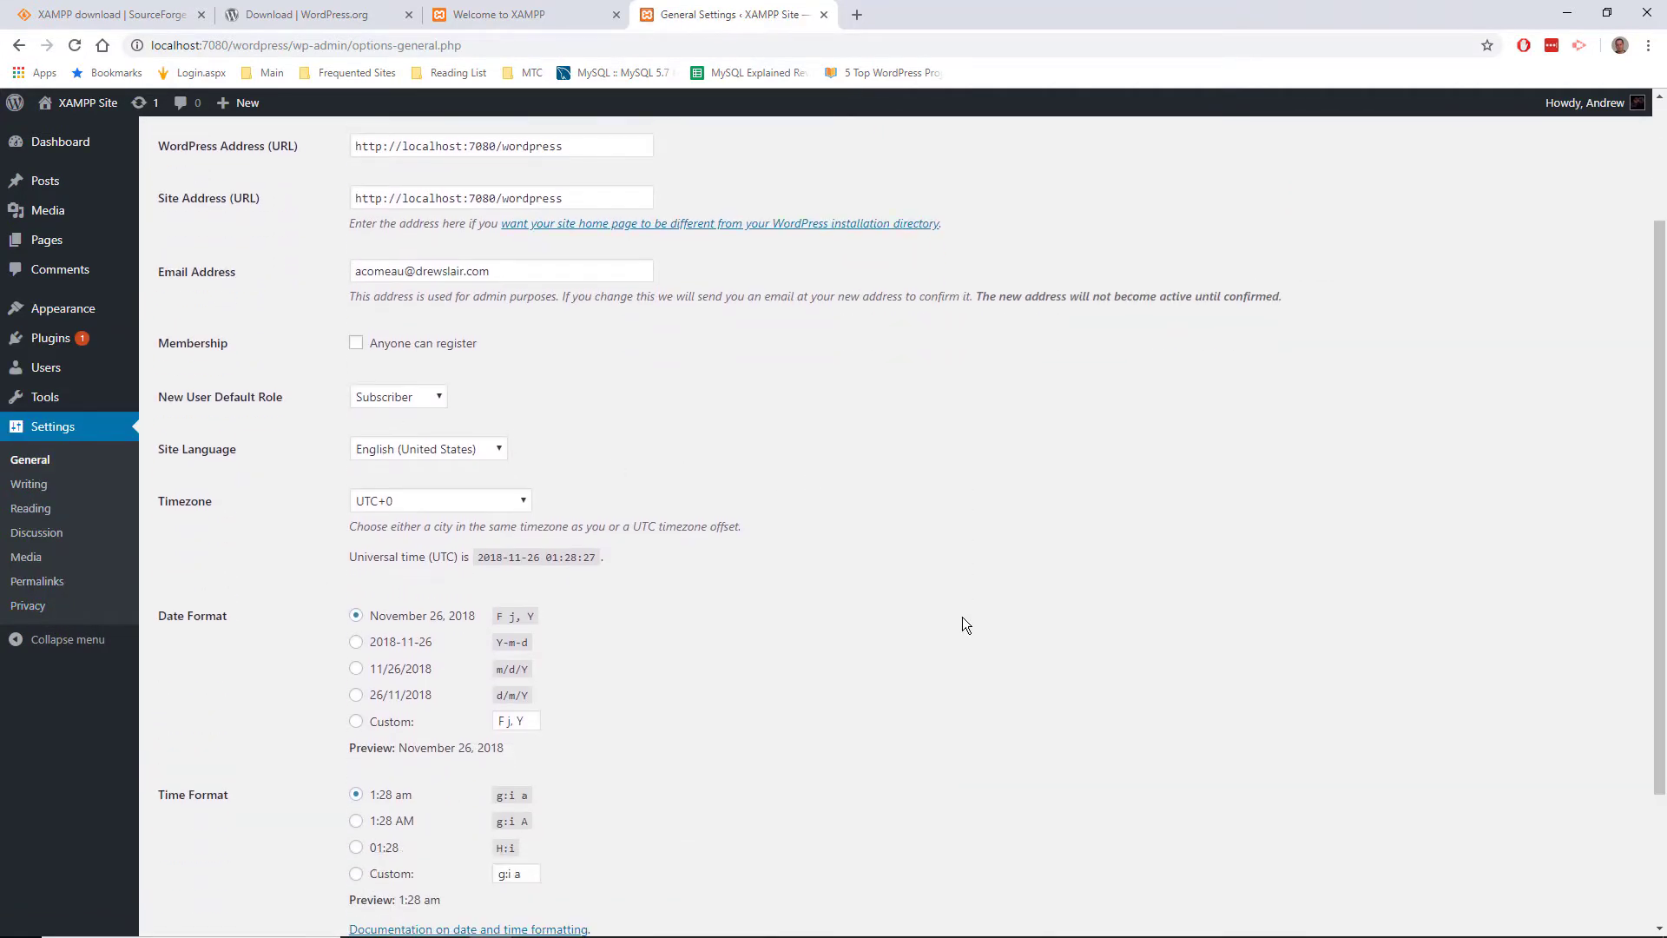
scroll(962, 617, up, 4)
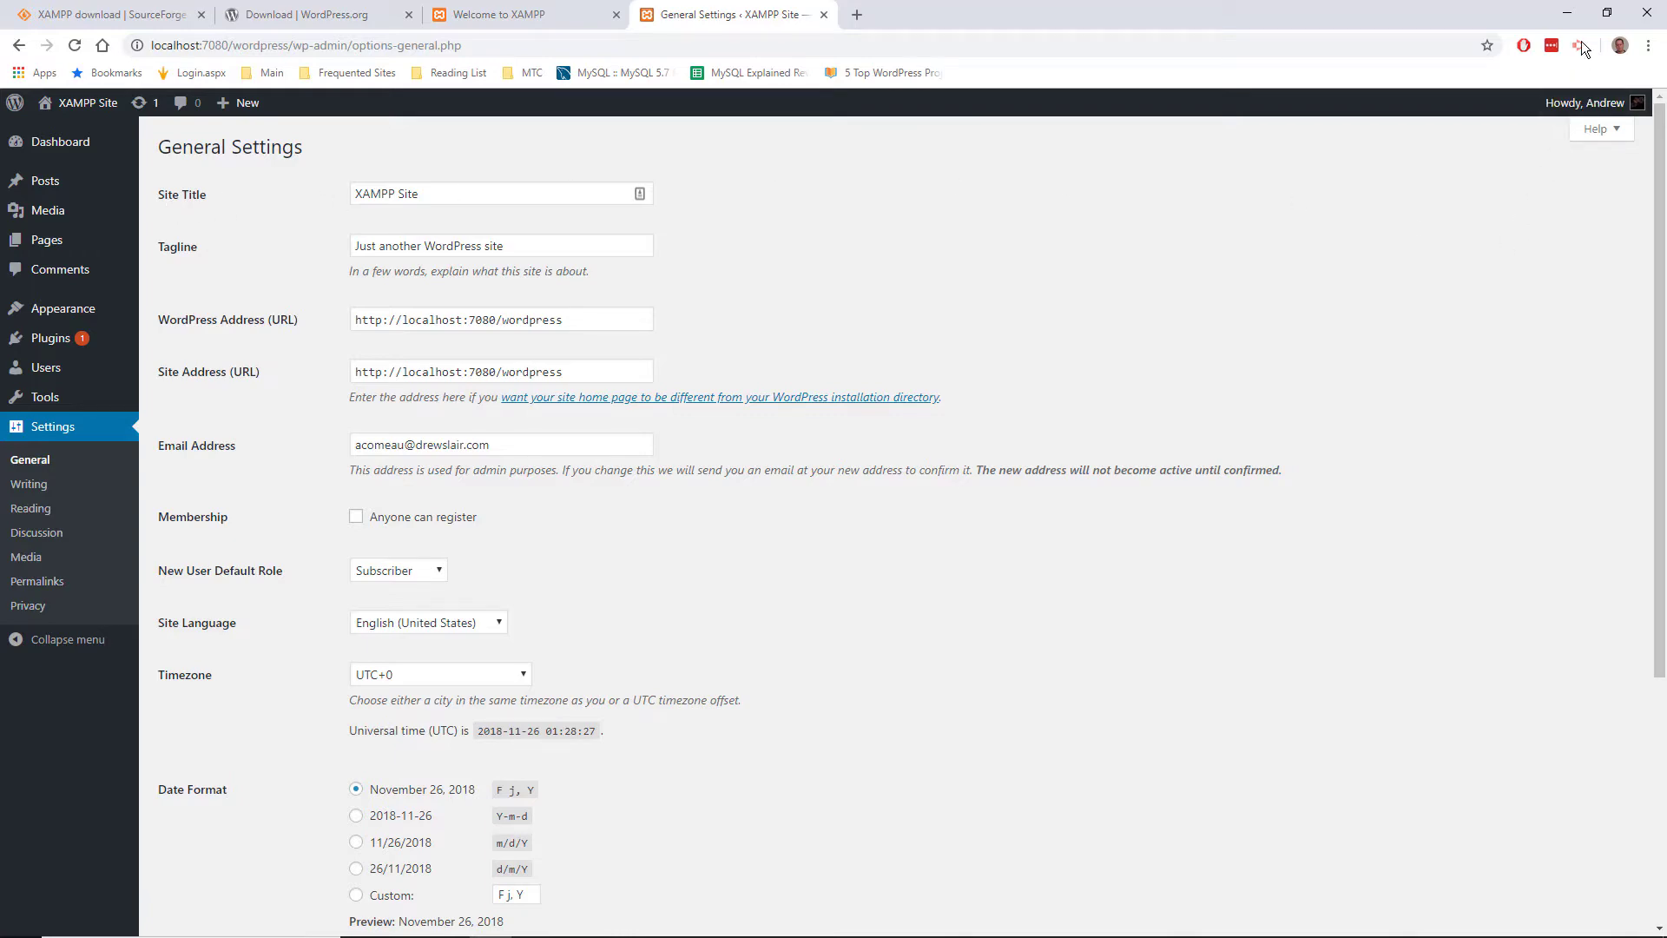
click(1567, 13)
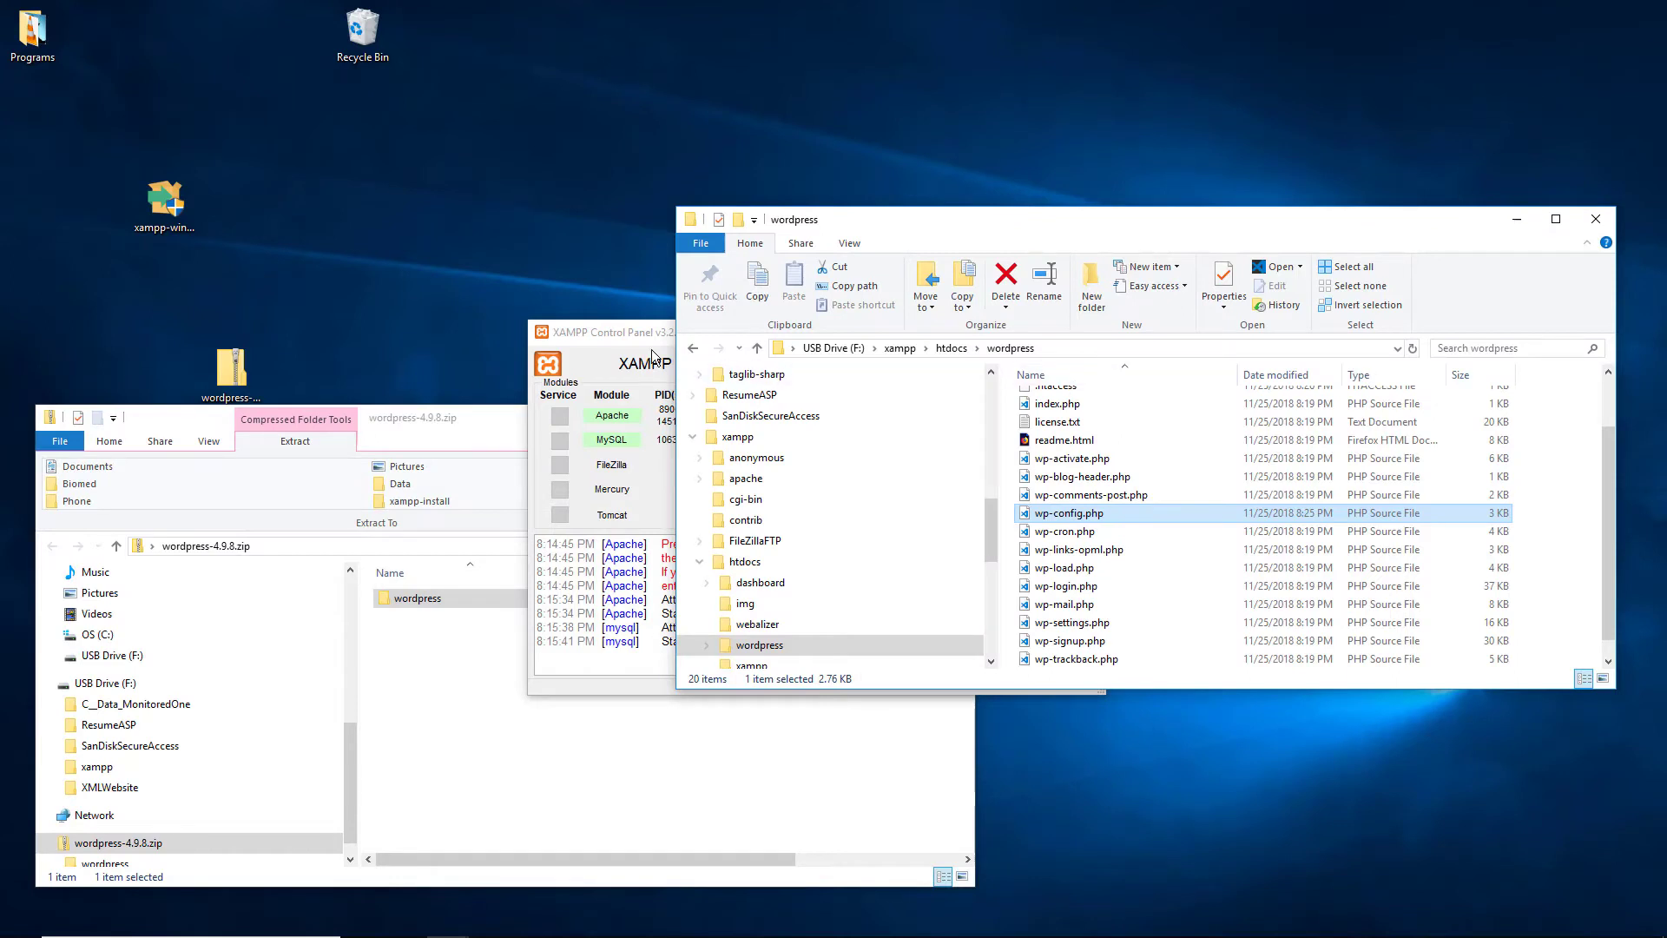
Step: Move the XAMPP Control Panel window aside to uncover File Explorer
drag(618, 332, 184, 132)
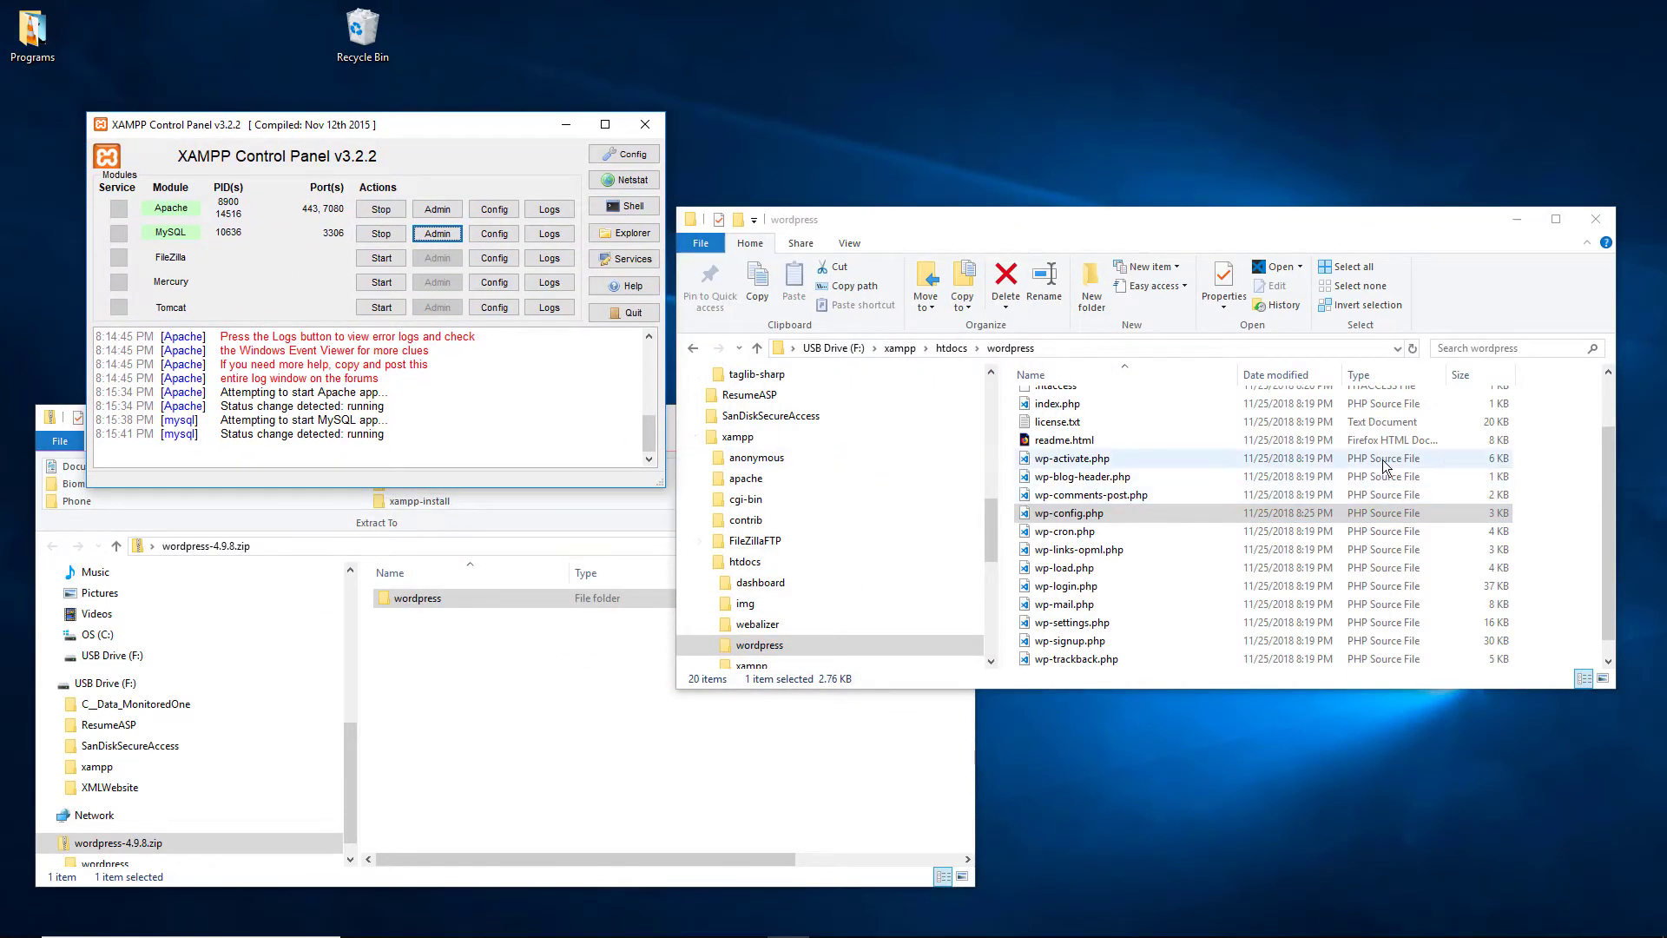
scroll(1370, 467, down, 1)
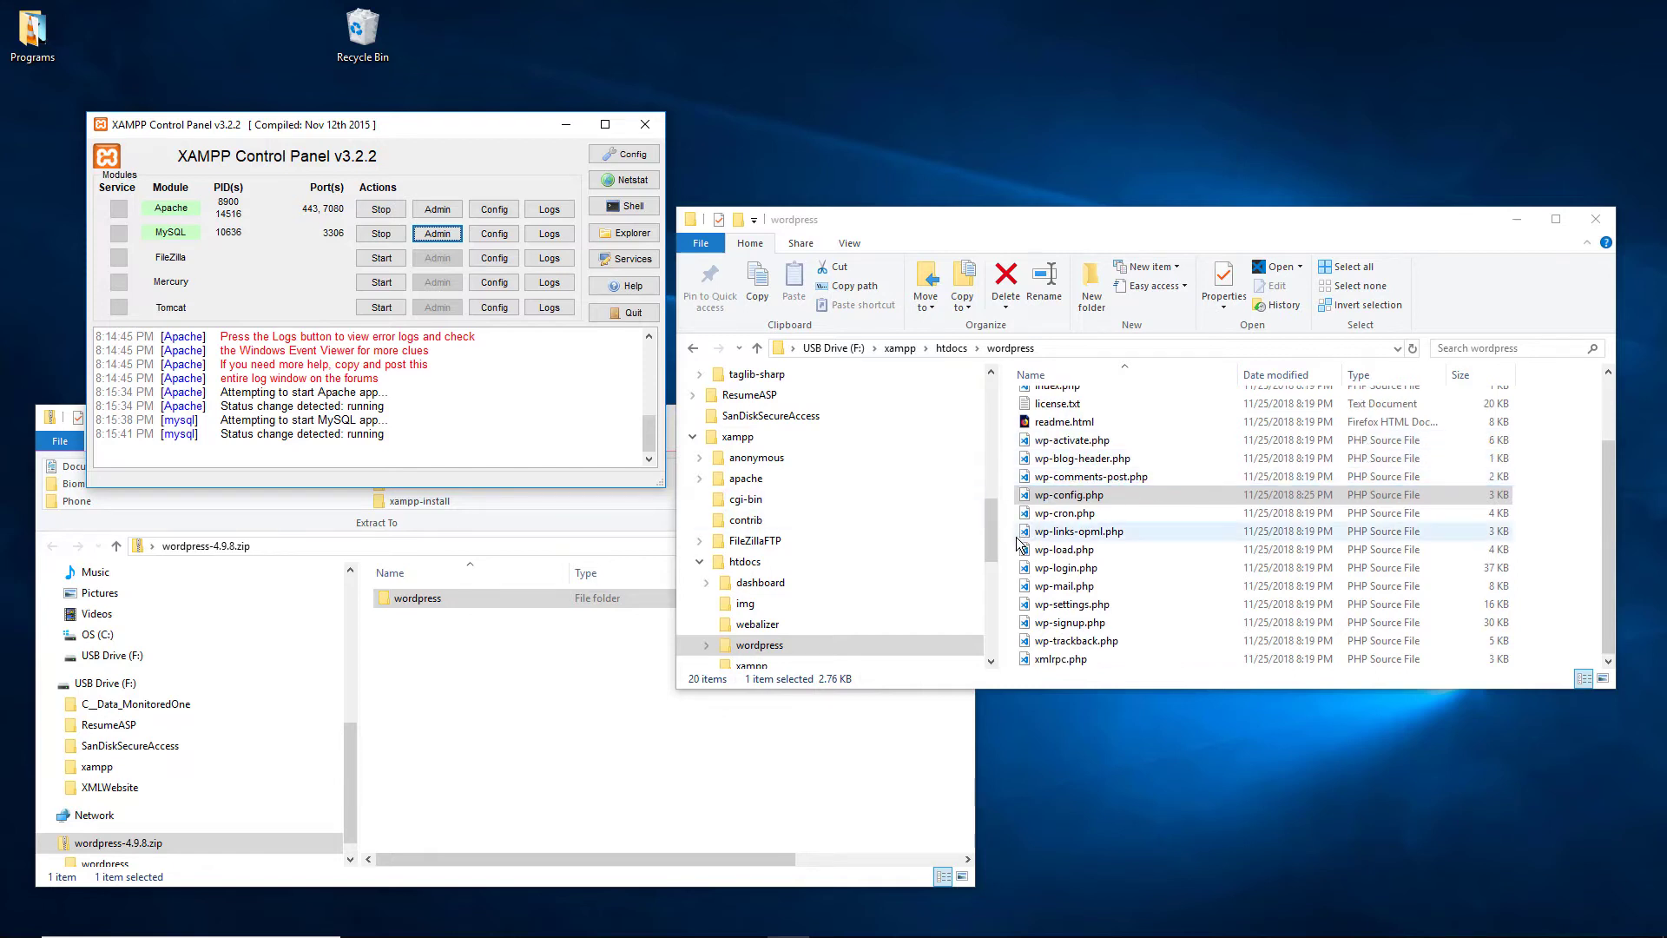
mouse_move(991, 544)
mouse_down()
mouse_move(998, 501)
mouse_move(1001, 540)
mouse_up()
Step: Check the F:\xampp folder's Properties: 644 MB in 15,805 files
click(851, 443)
click(739, 416)
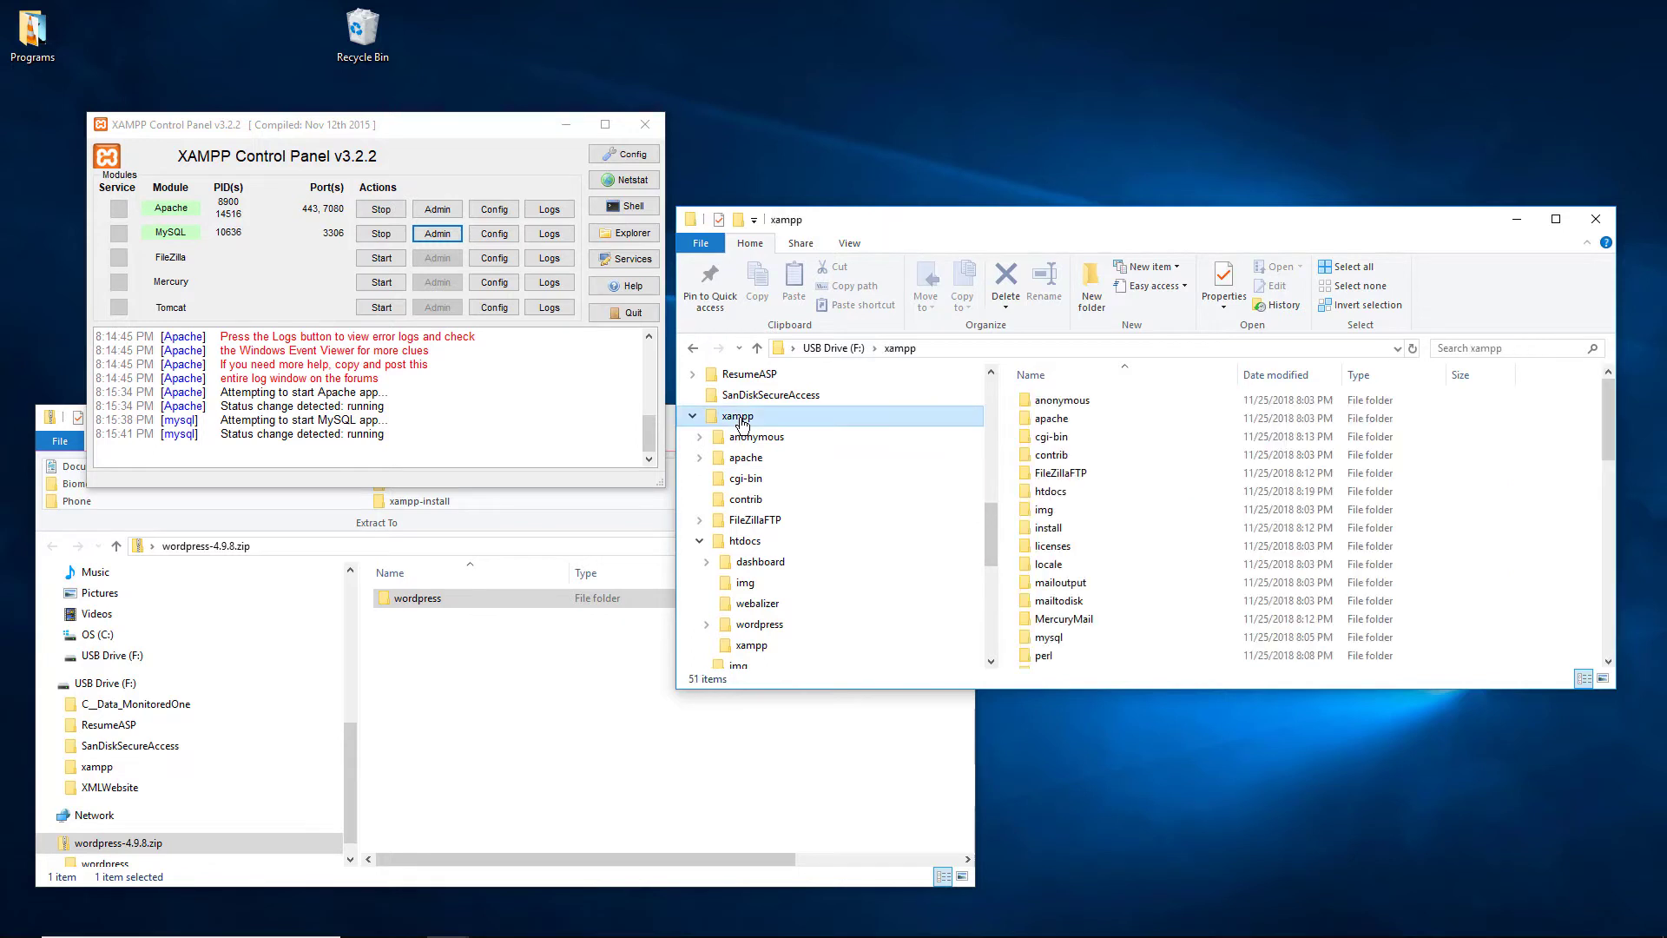
right_click(740, 419)
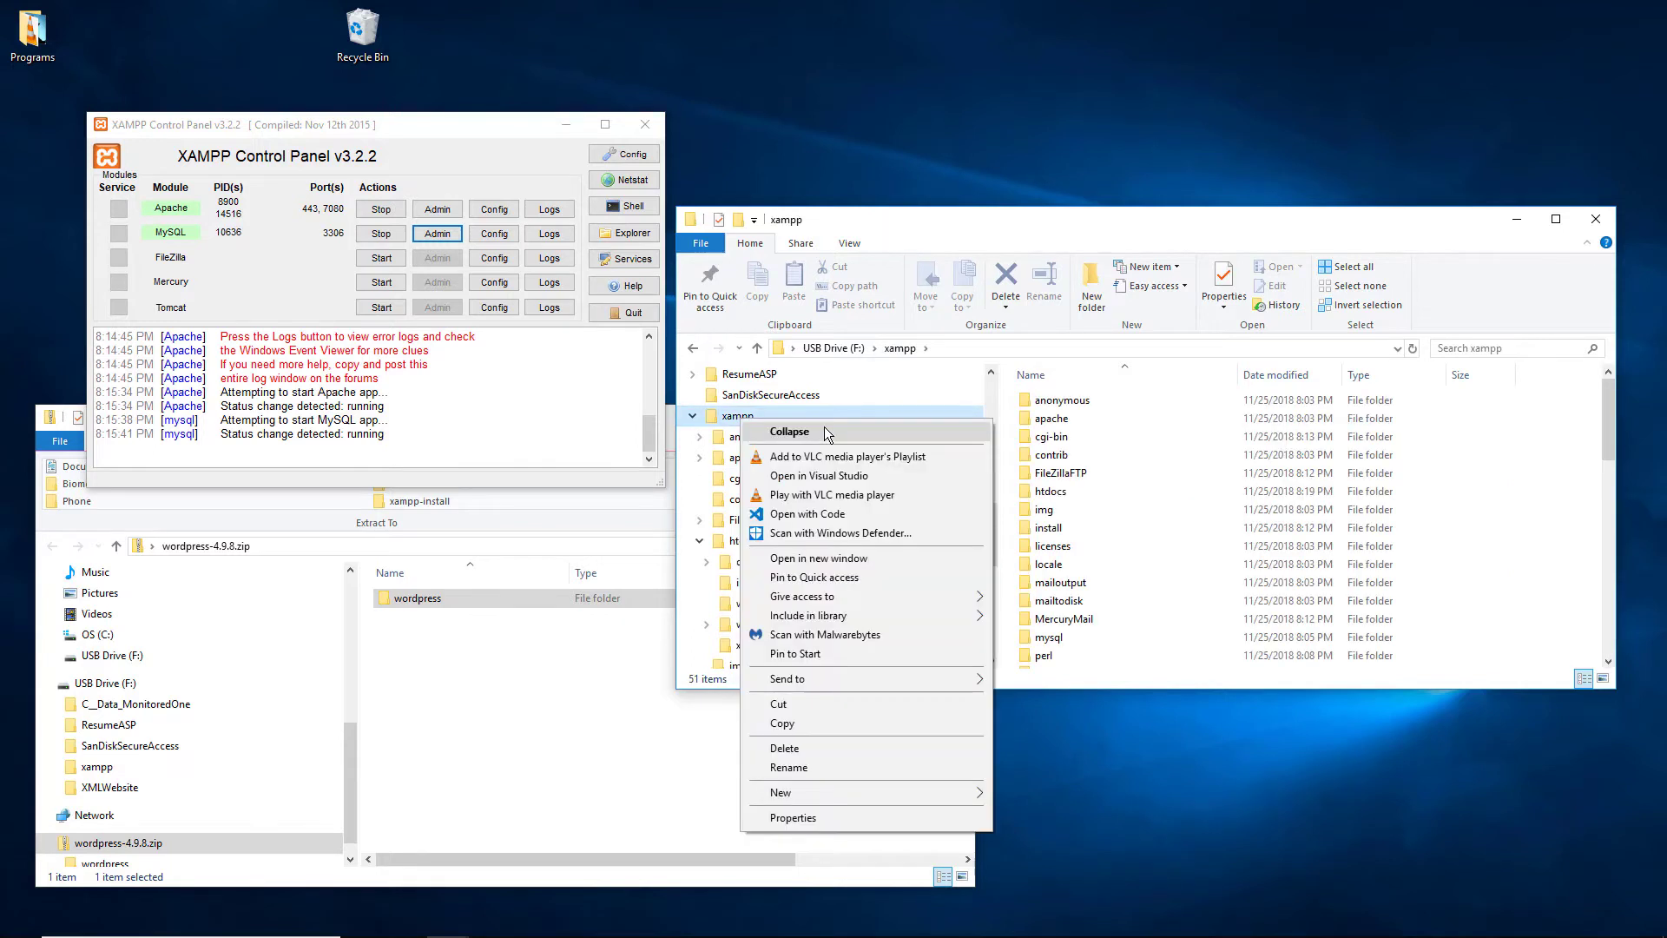
click(861, 816)
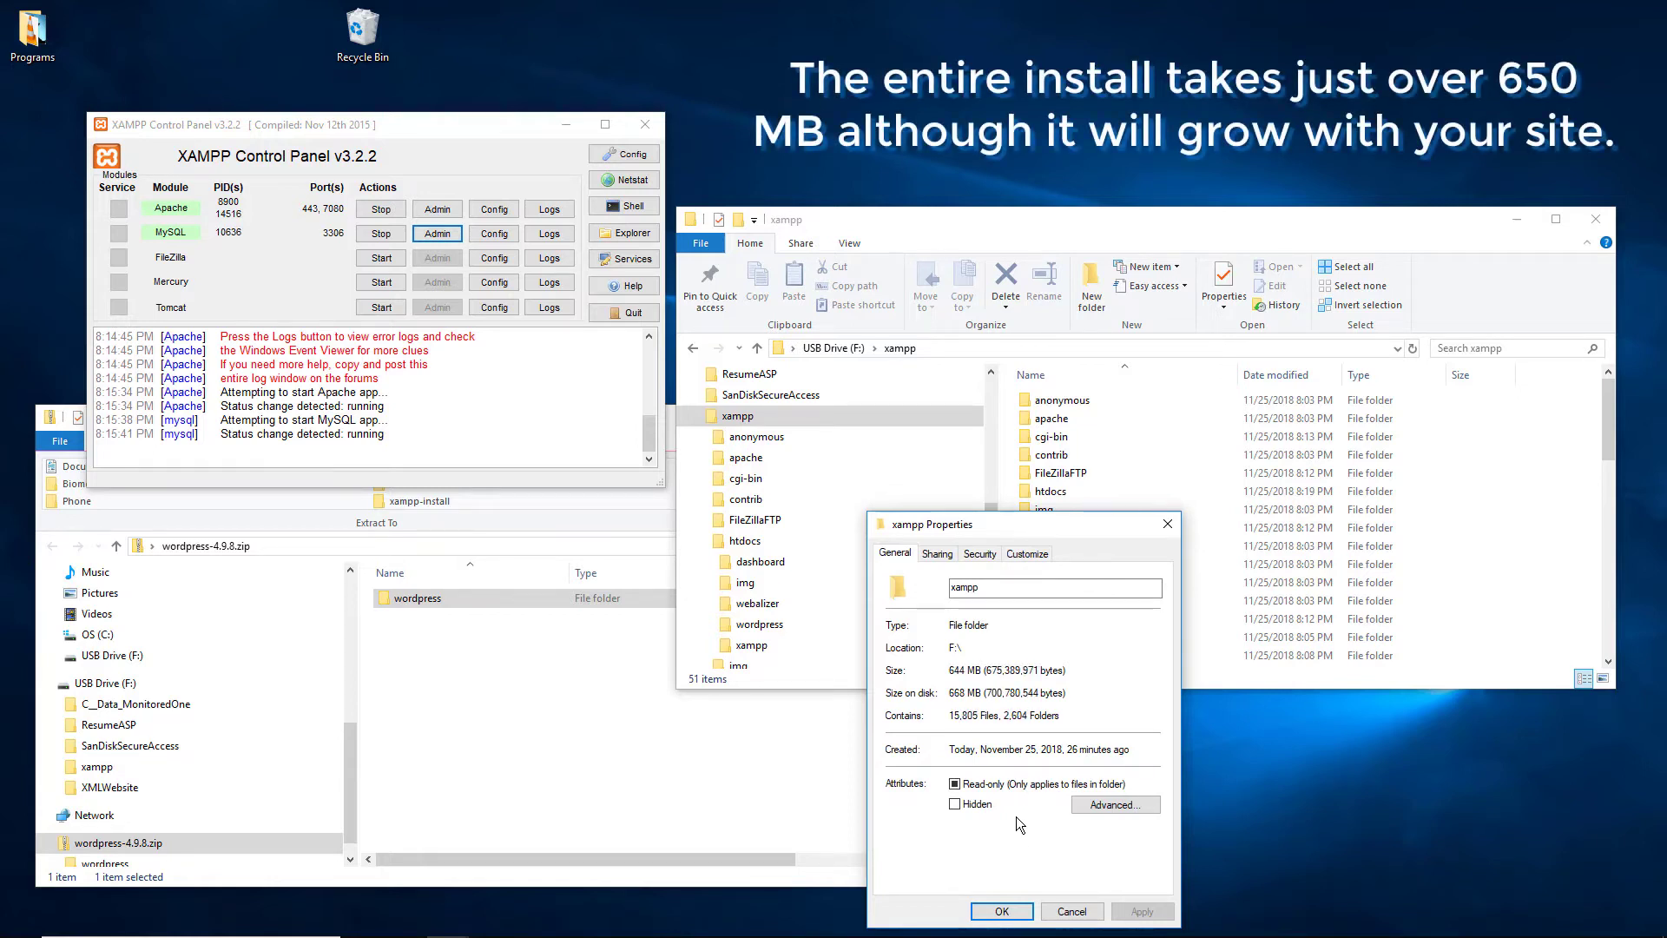
click(1072, 912)
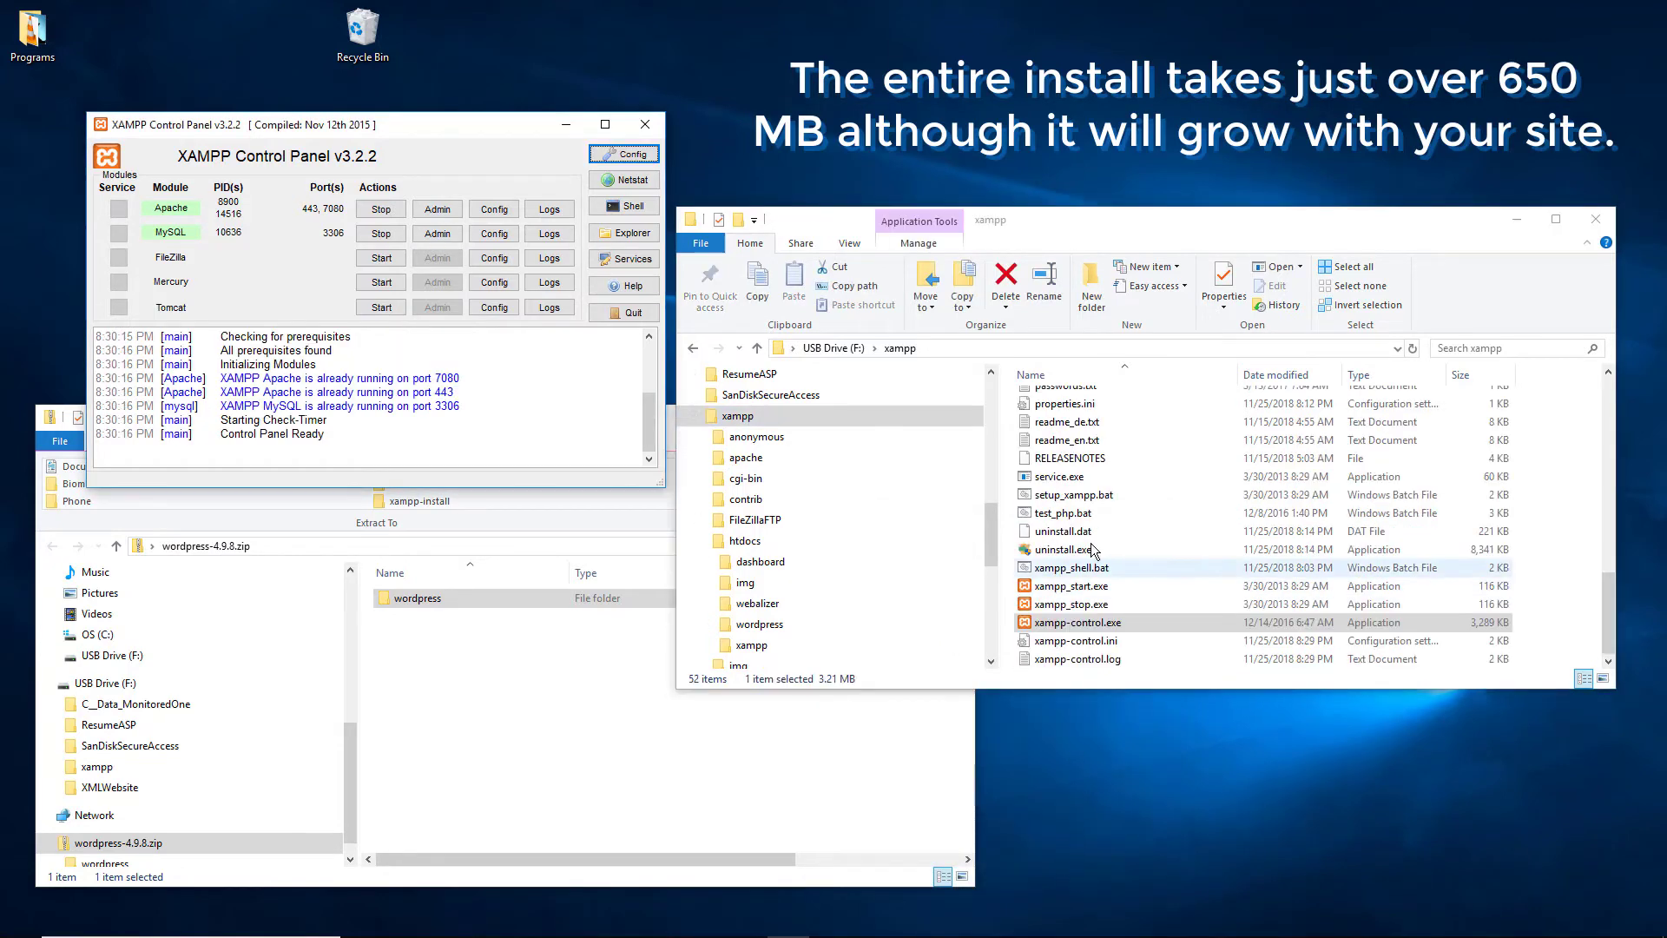
Step: Stop Apache and MySQL, quit XAMPP, and confirm the localhost:7080 dashboard is offline
click(380, 209)
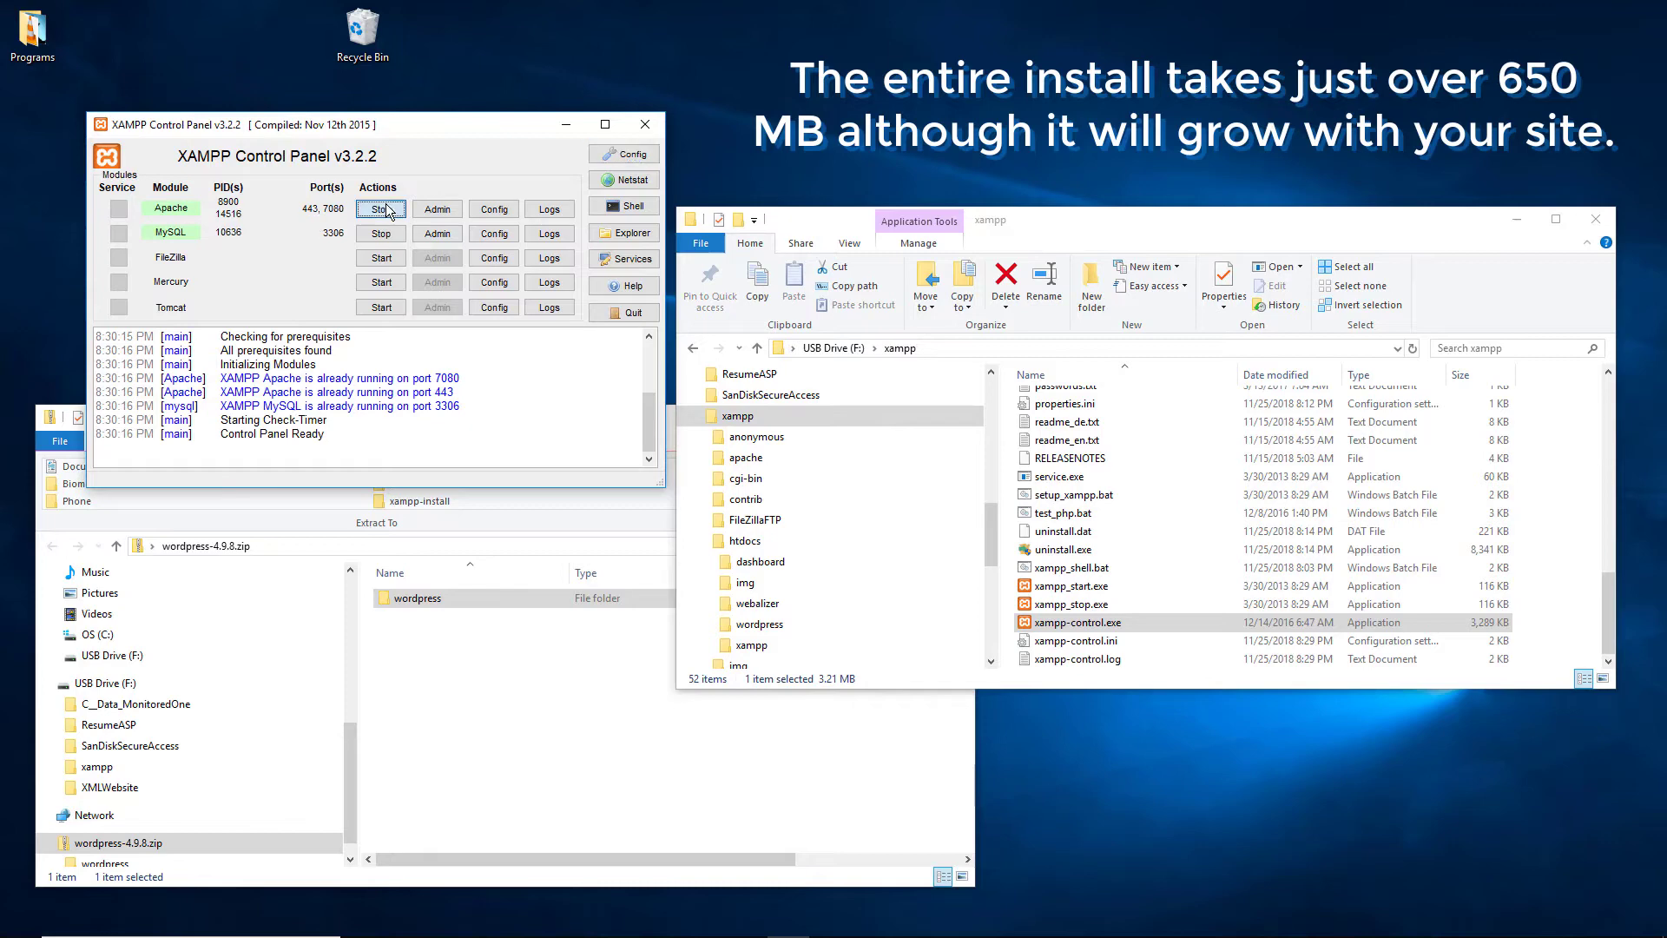
click(380, 232)
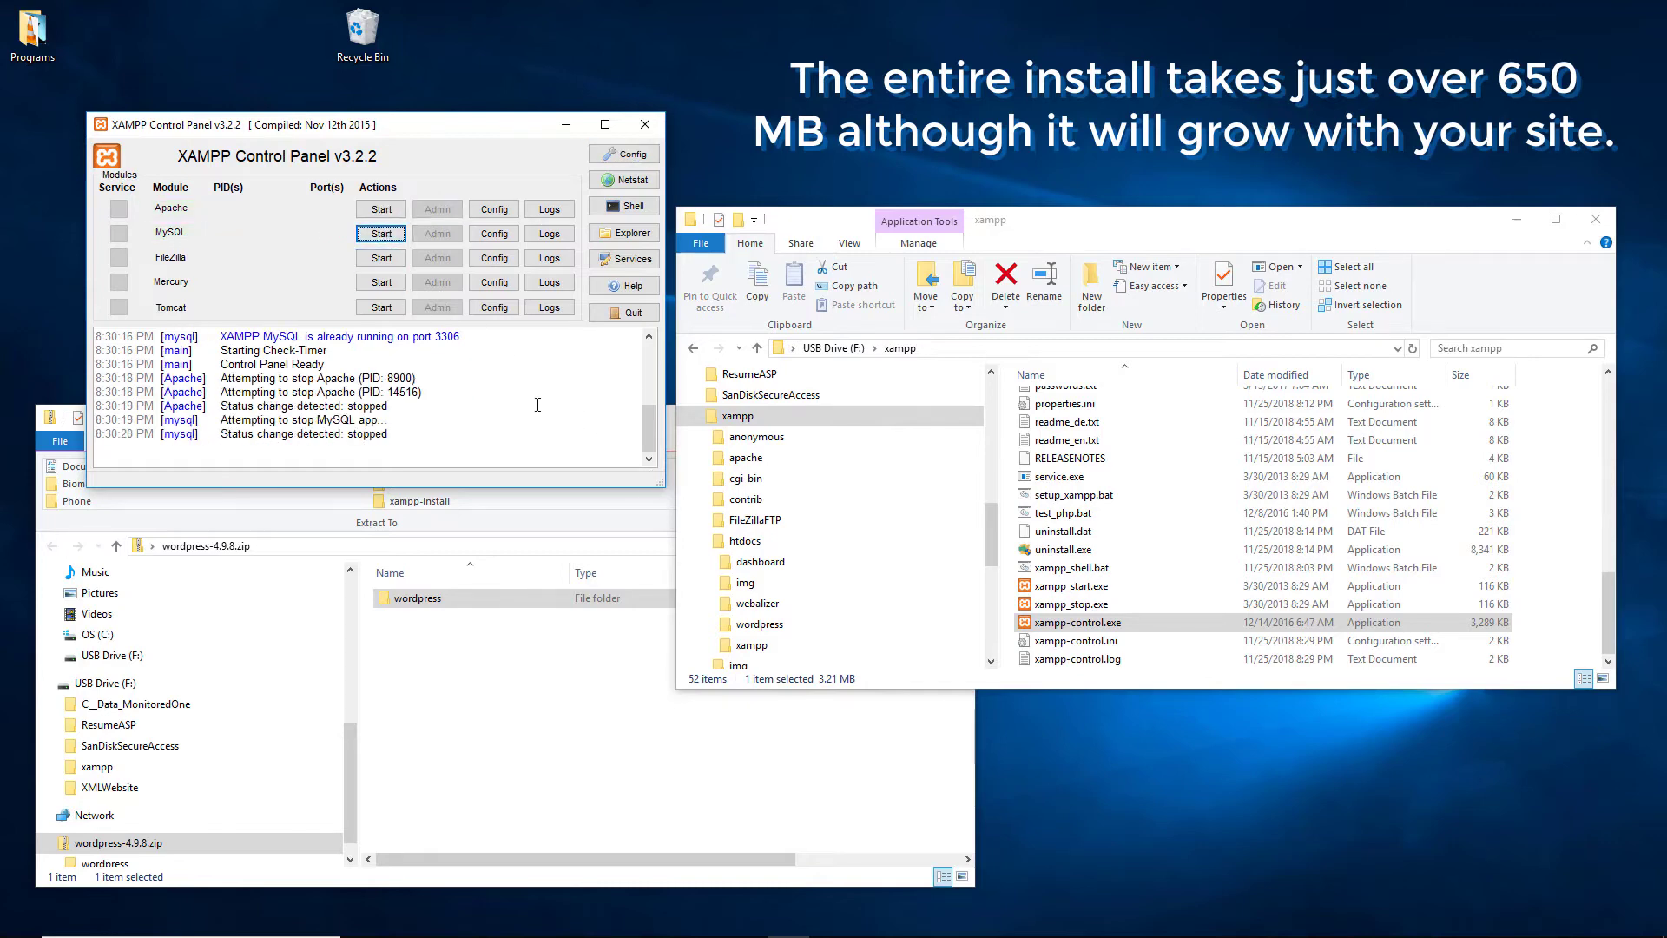
click(633, 313)
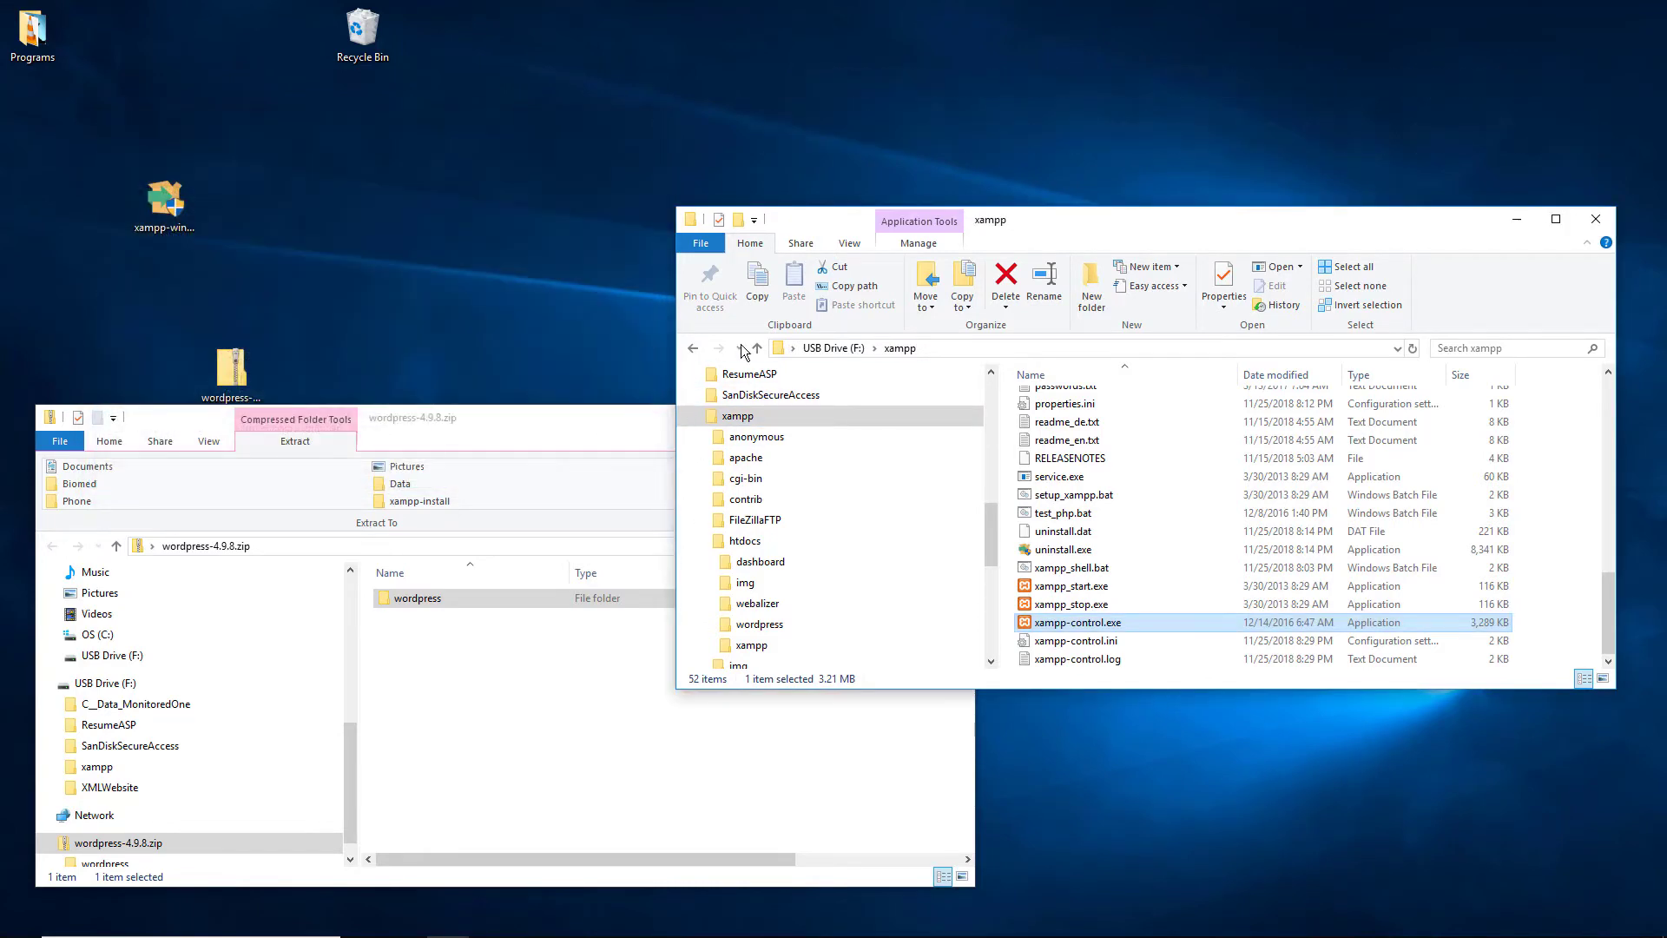
click(490, 921)
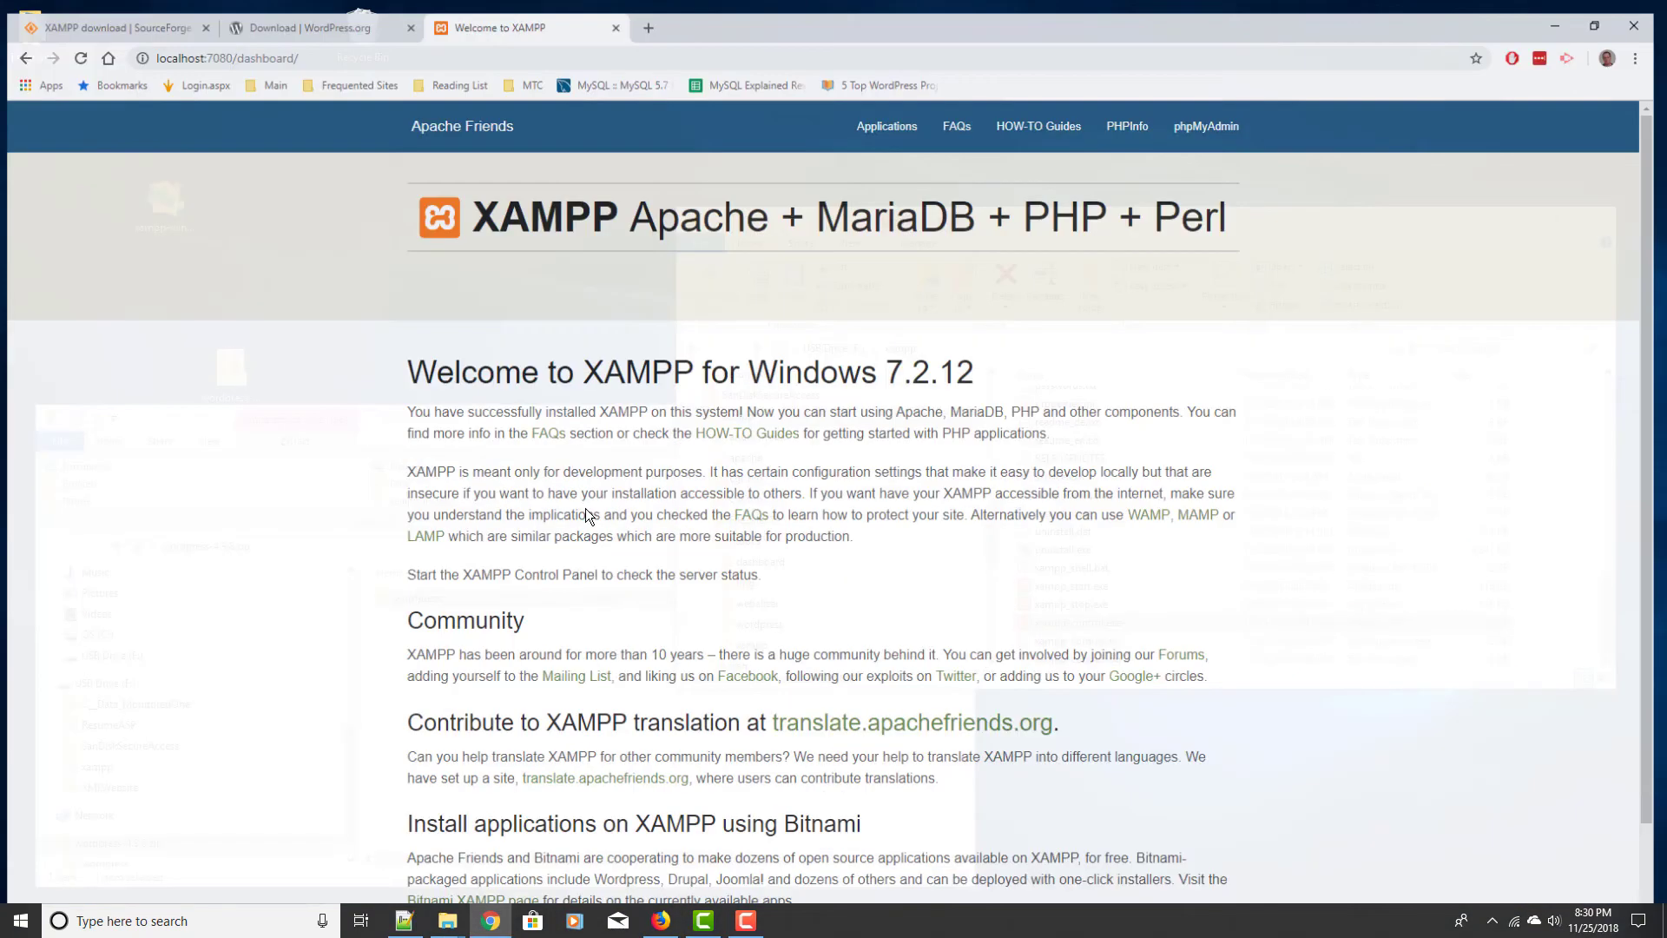
click(76, 46)
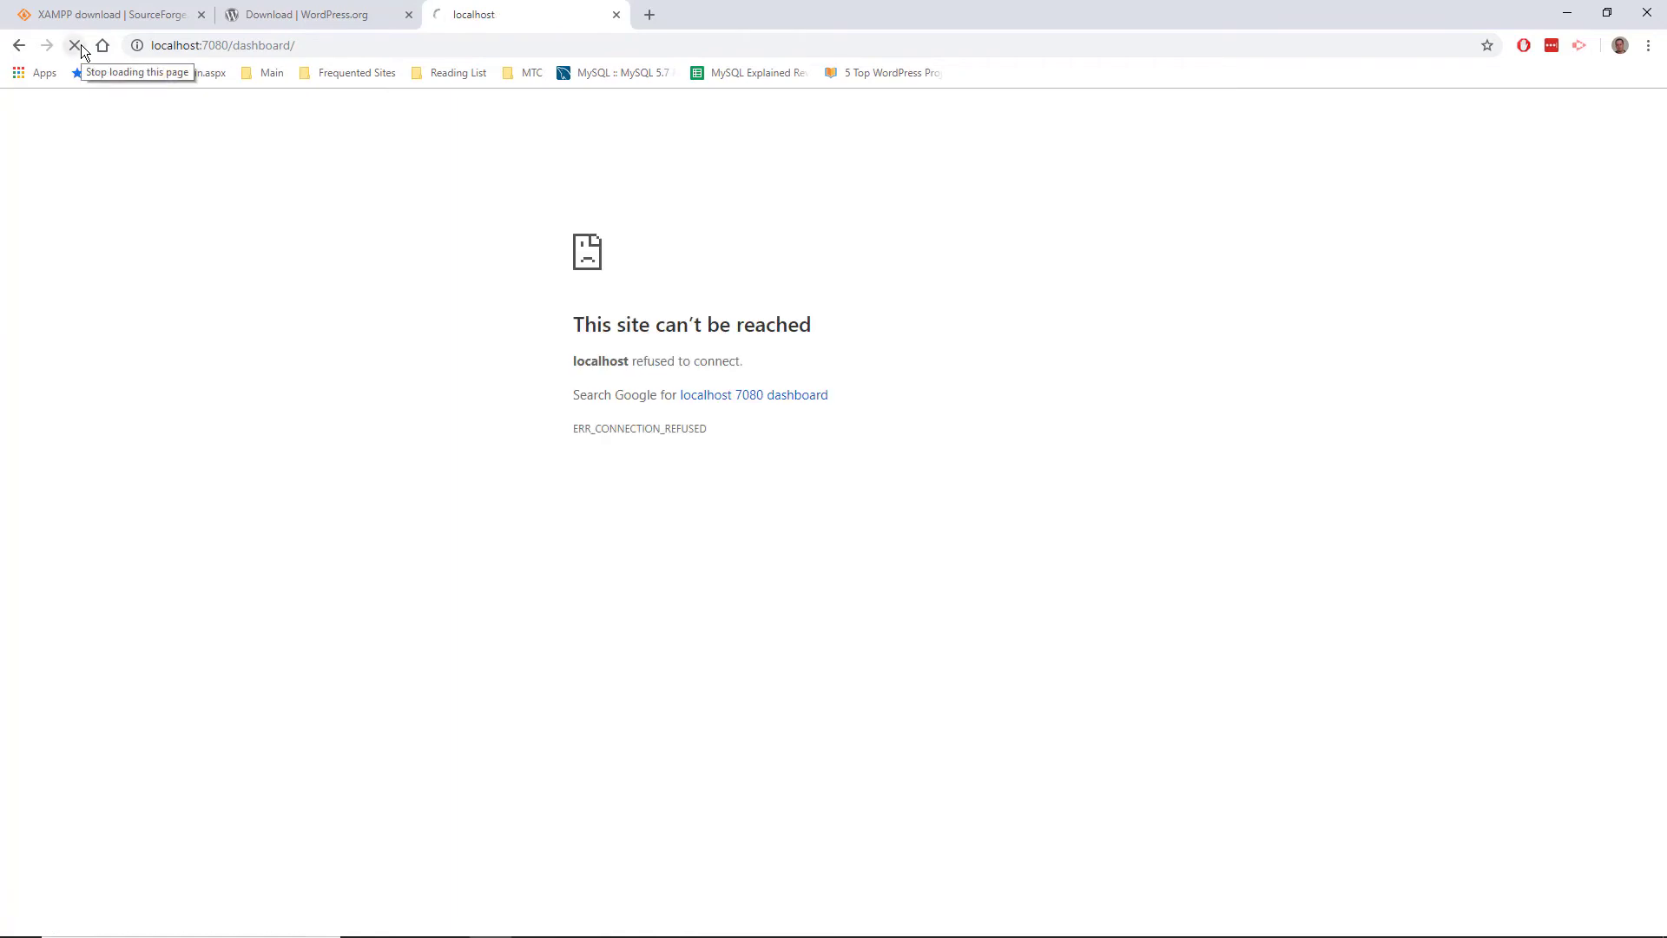
click(75, 46)
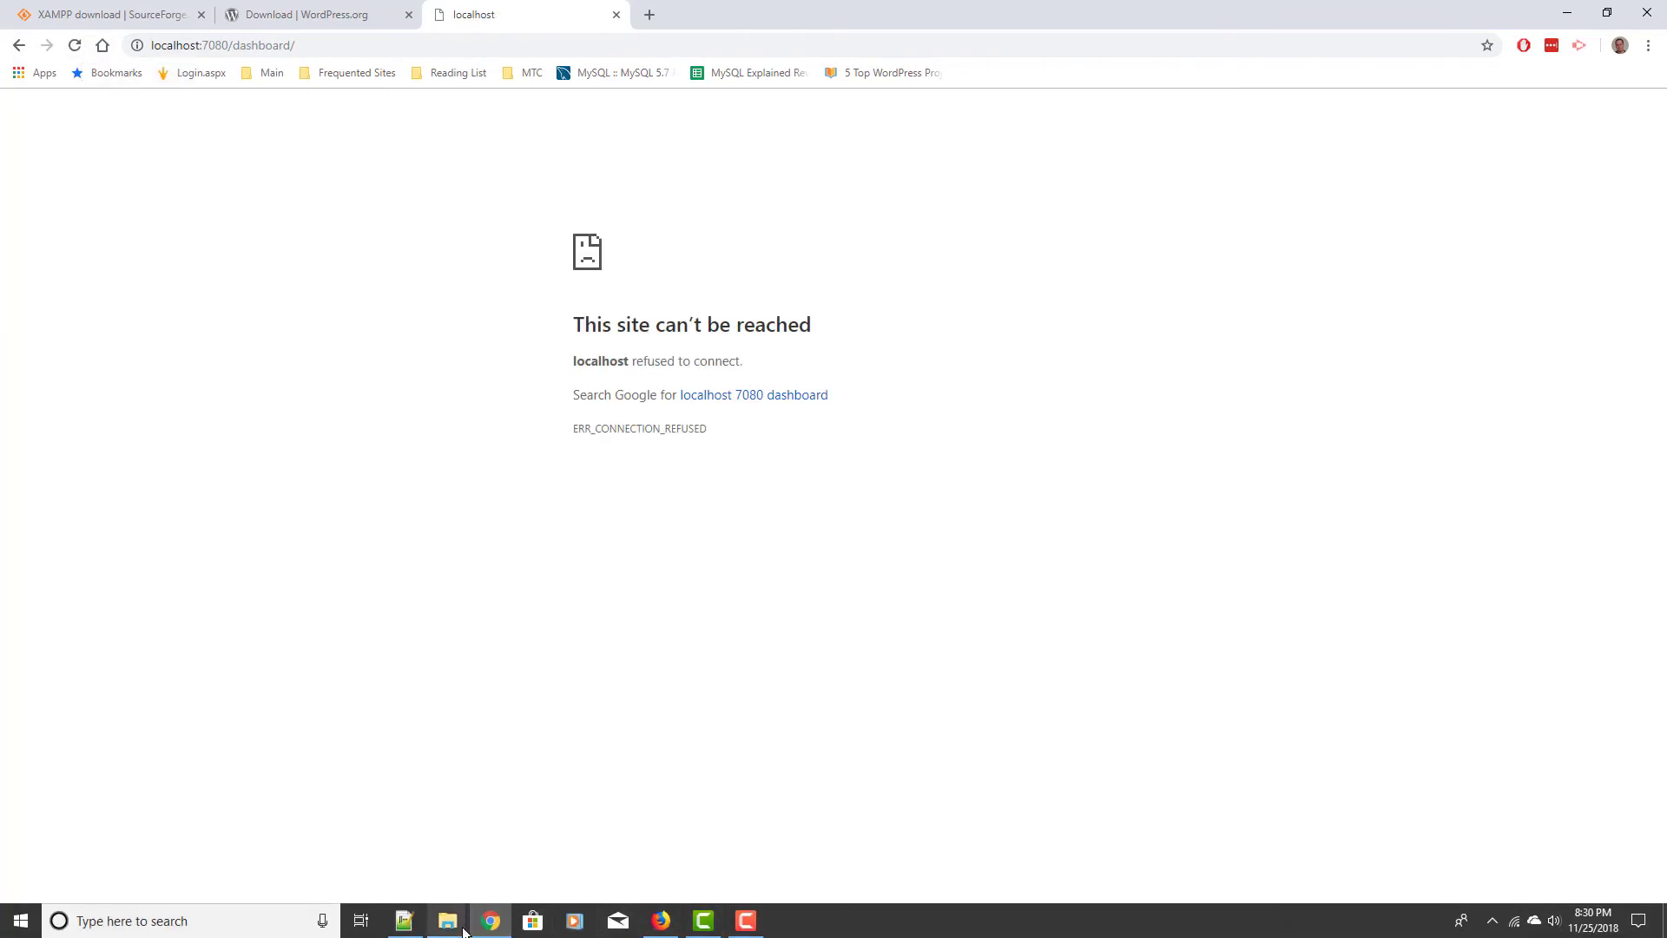
Step: Relaunch xampp-control.exe and start Apache and MySQL again
click(447, 920)
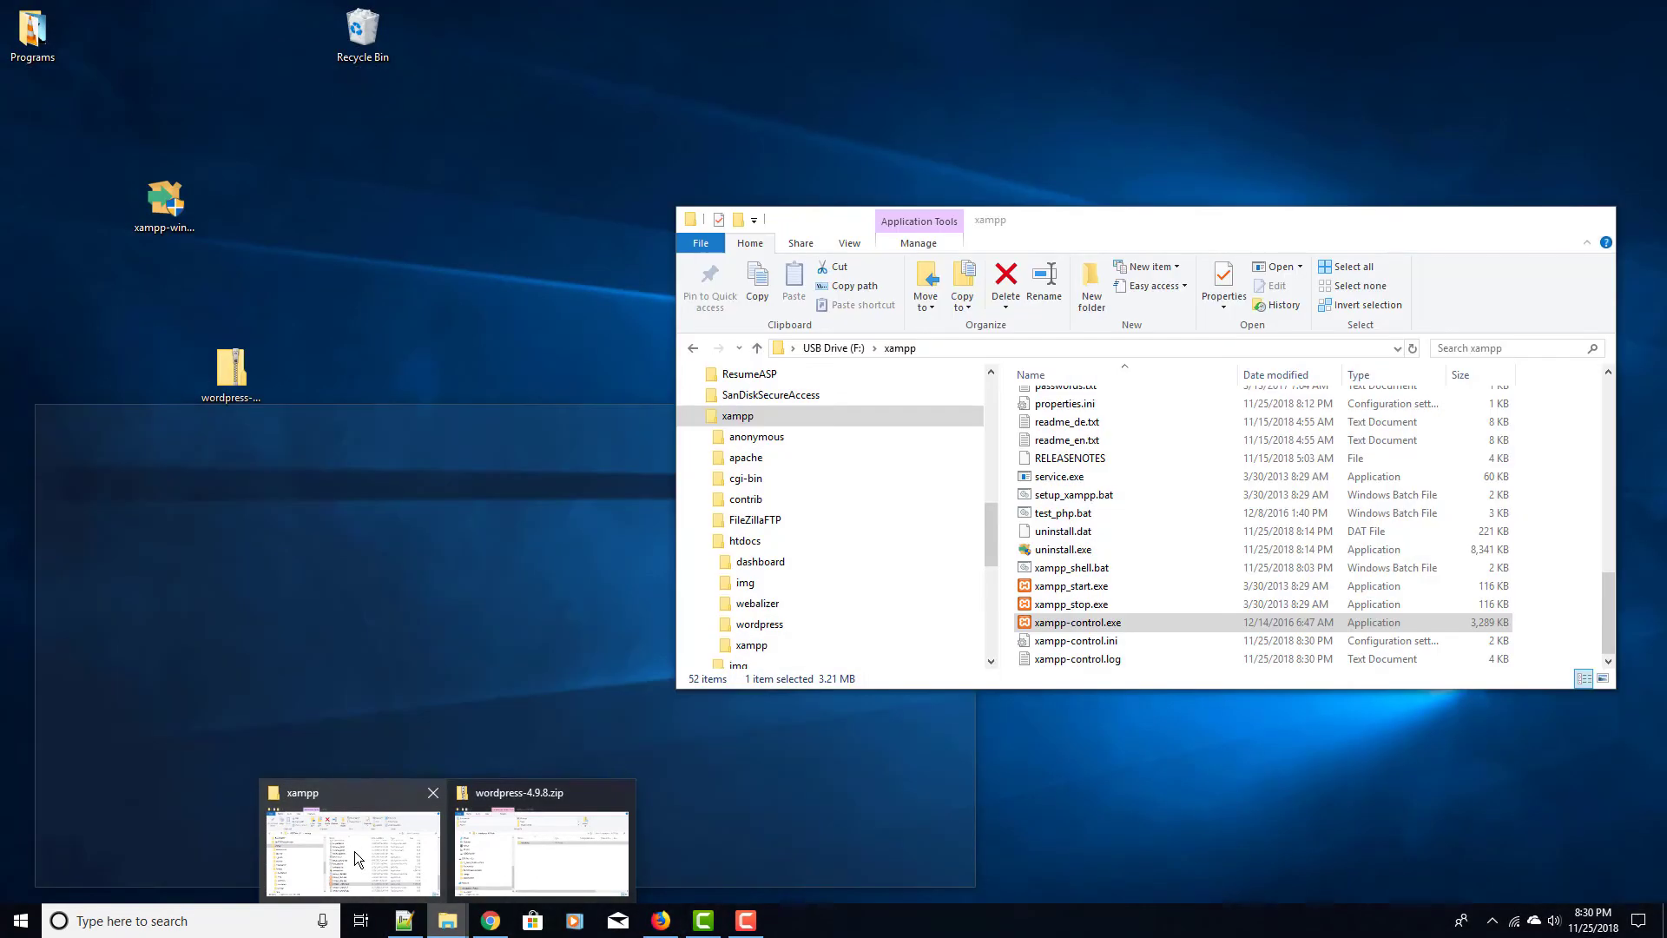
click(356, 851)
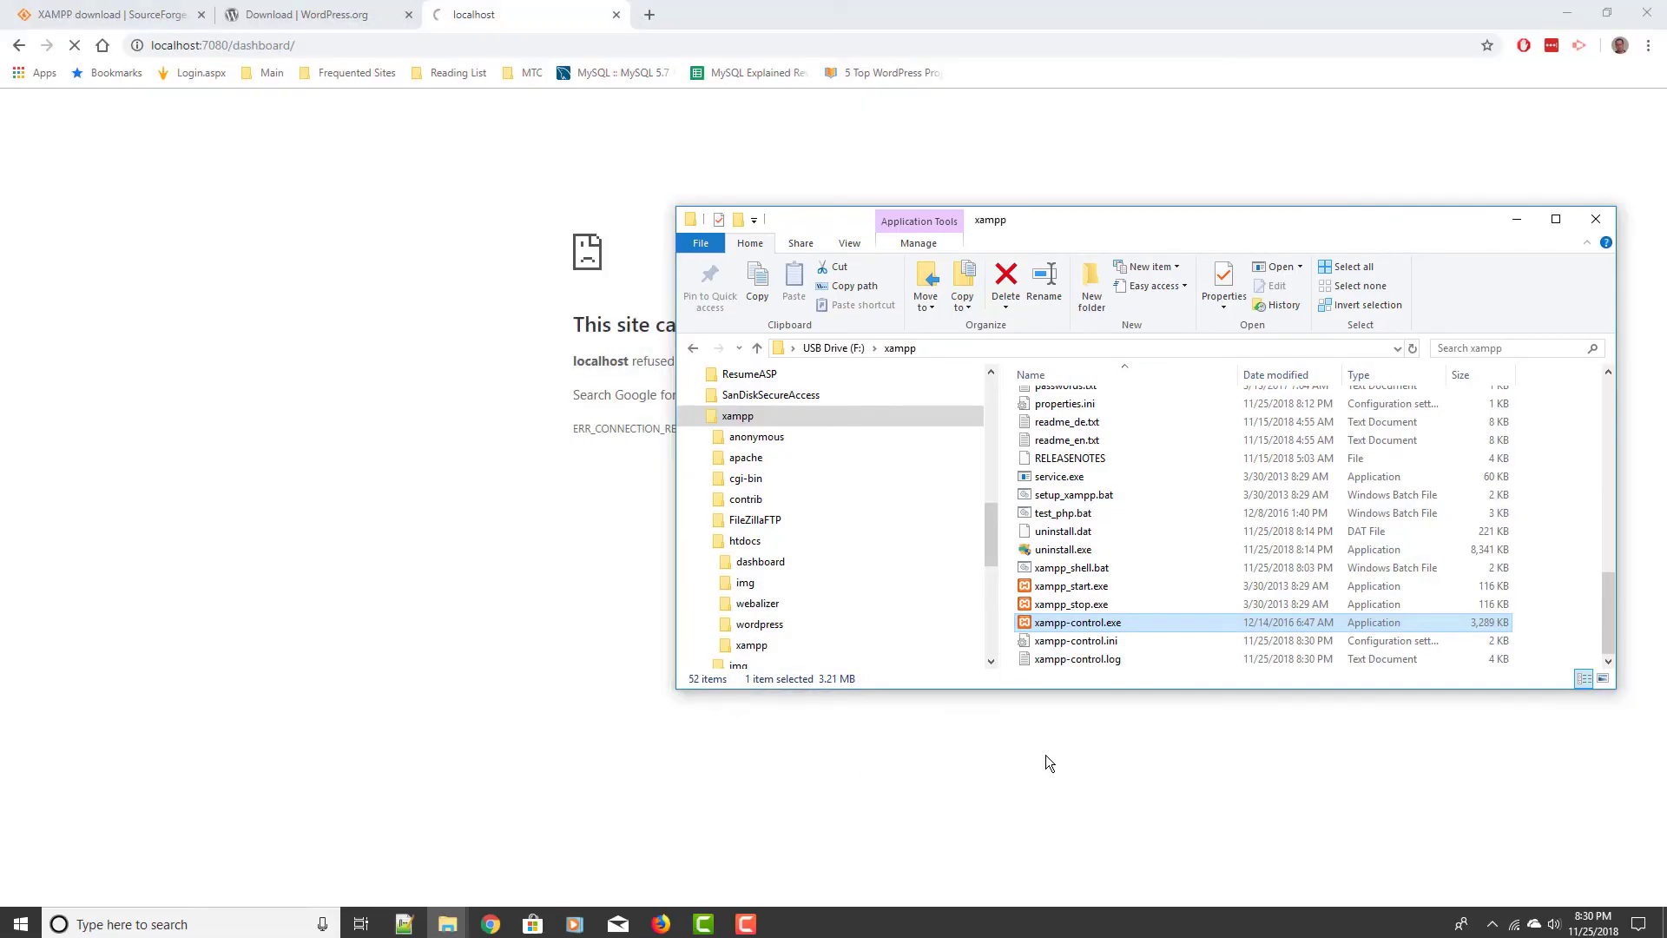
double_click(1095, 628)
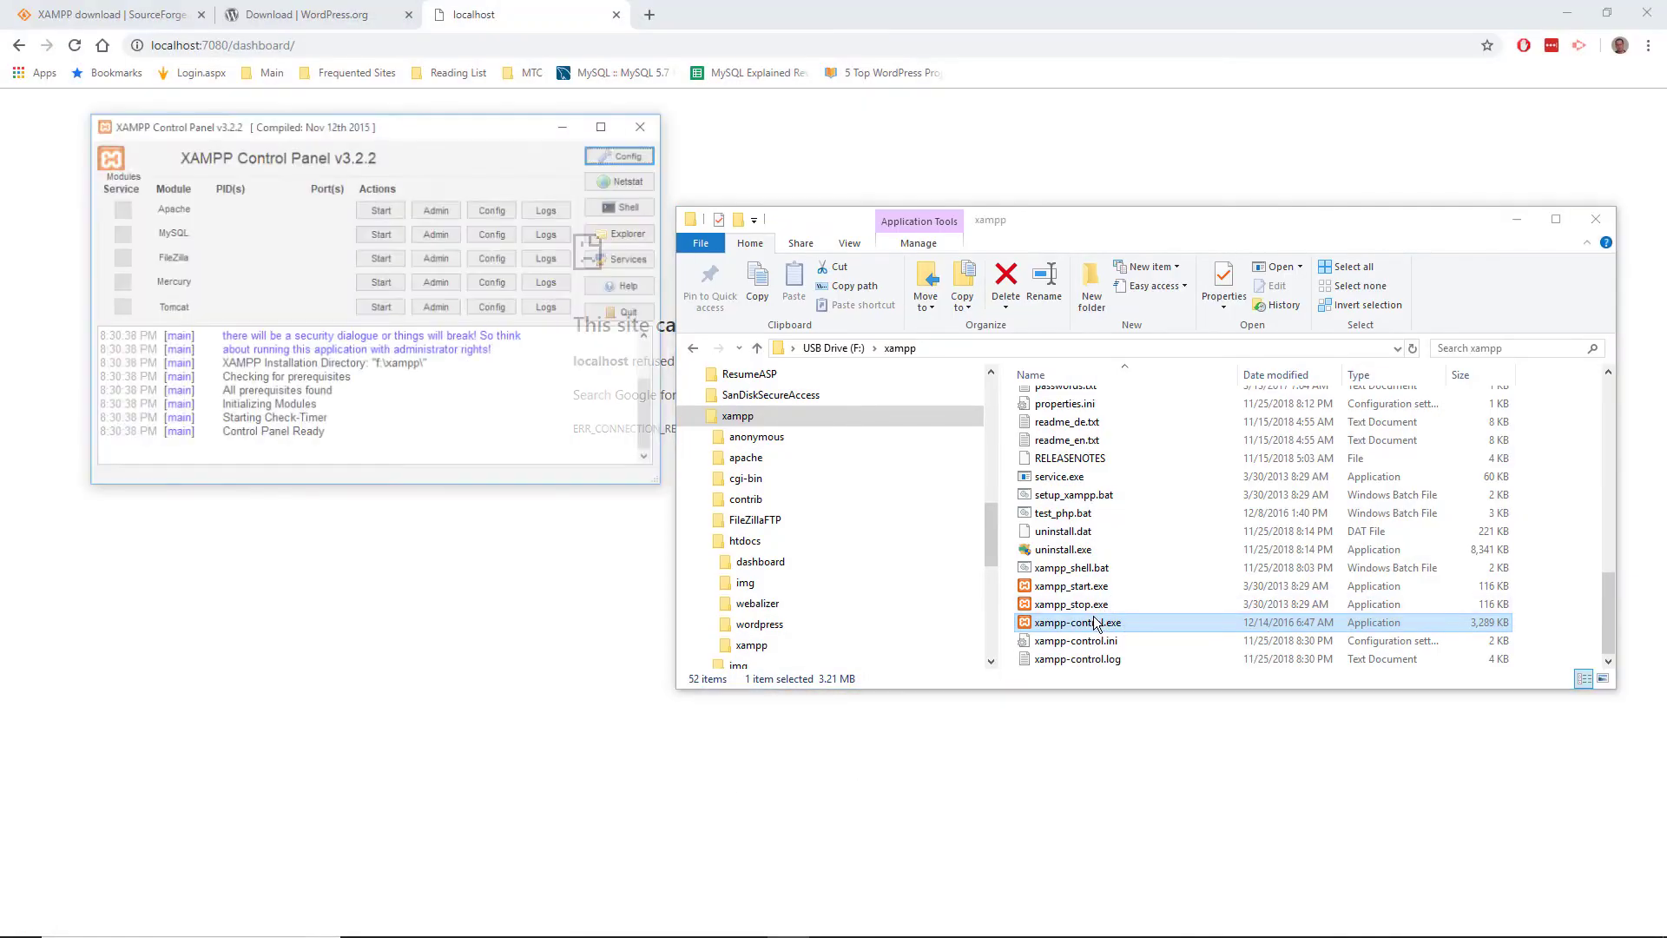
click(383, 211)
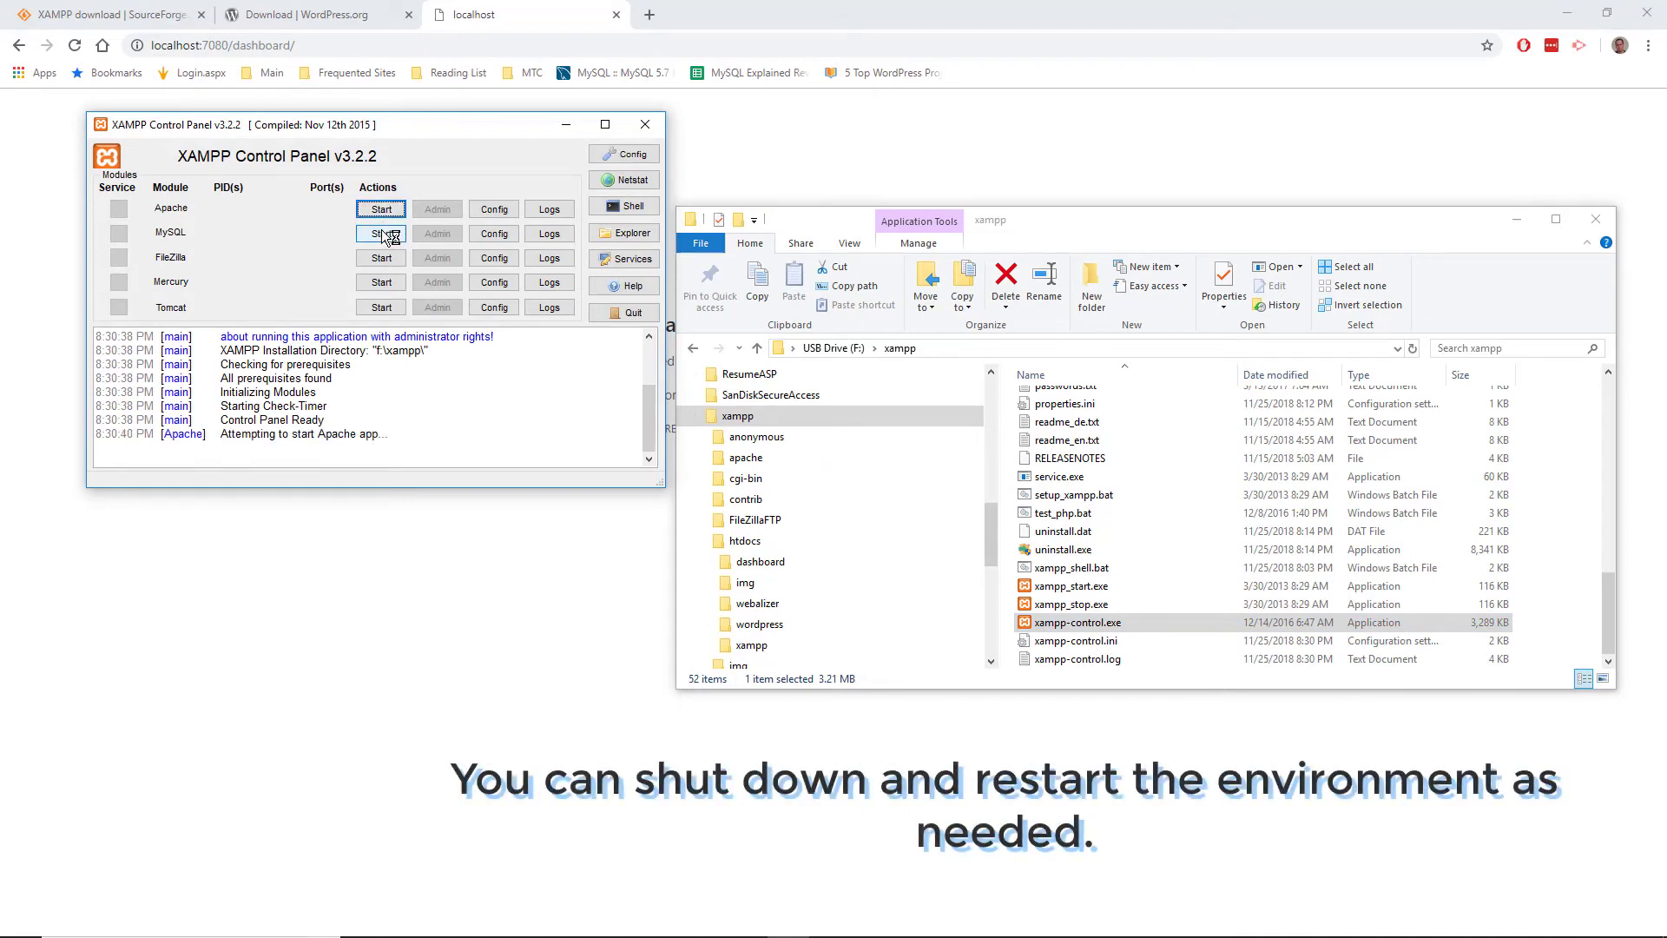
click(383, 233)
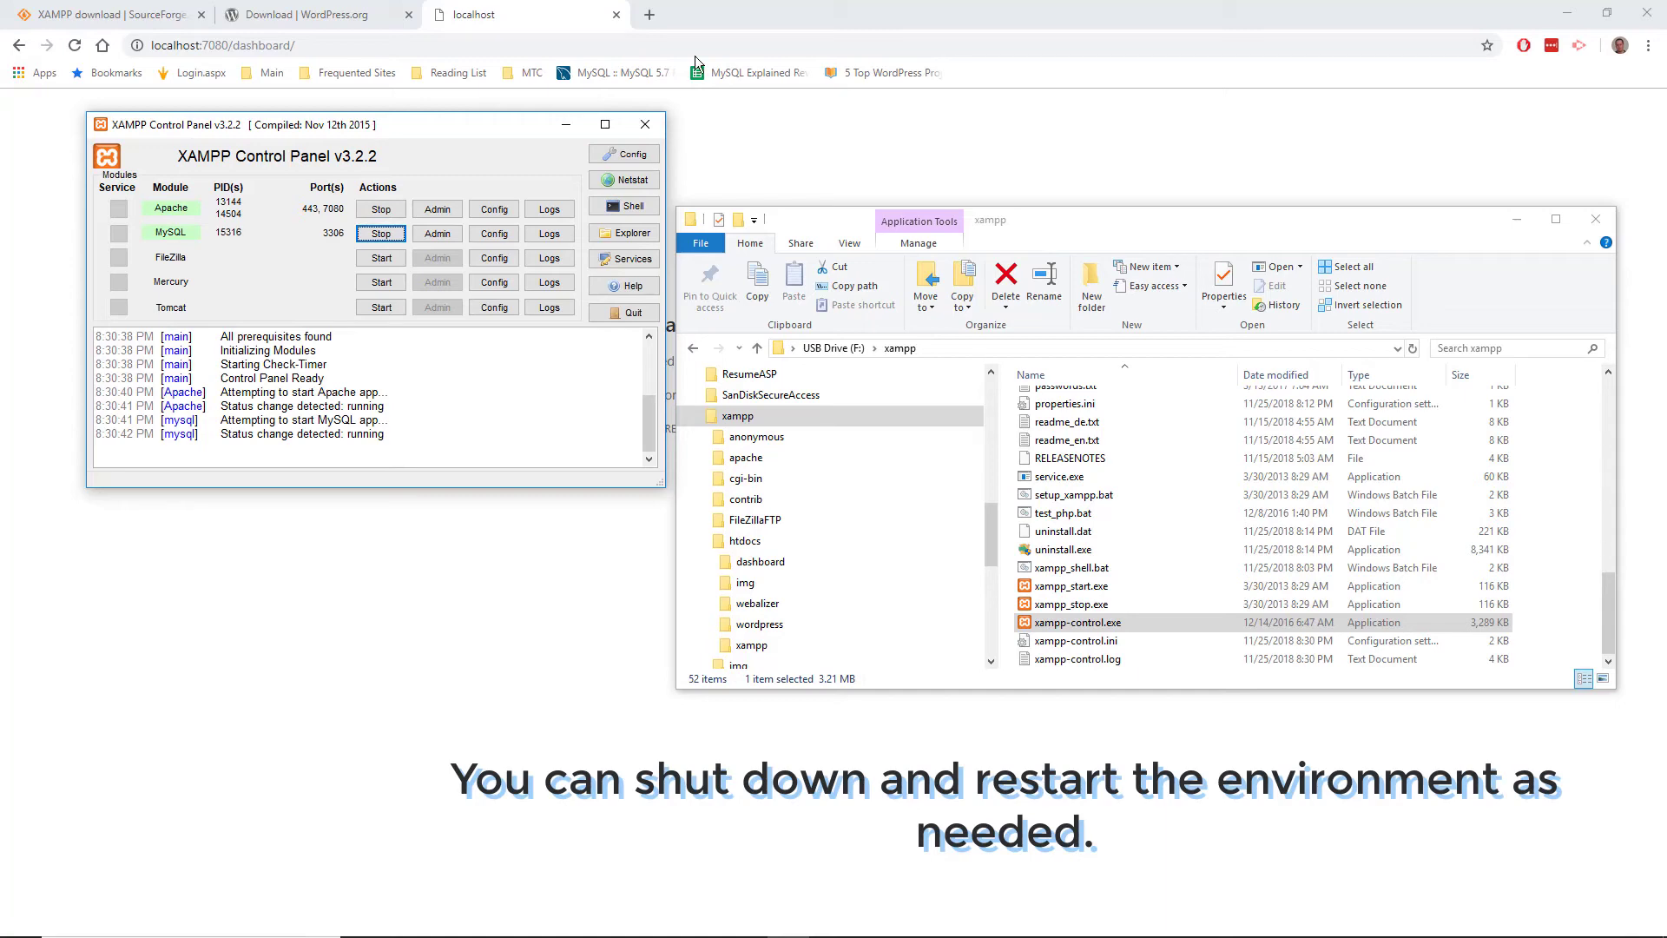
click(705, 7)
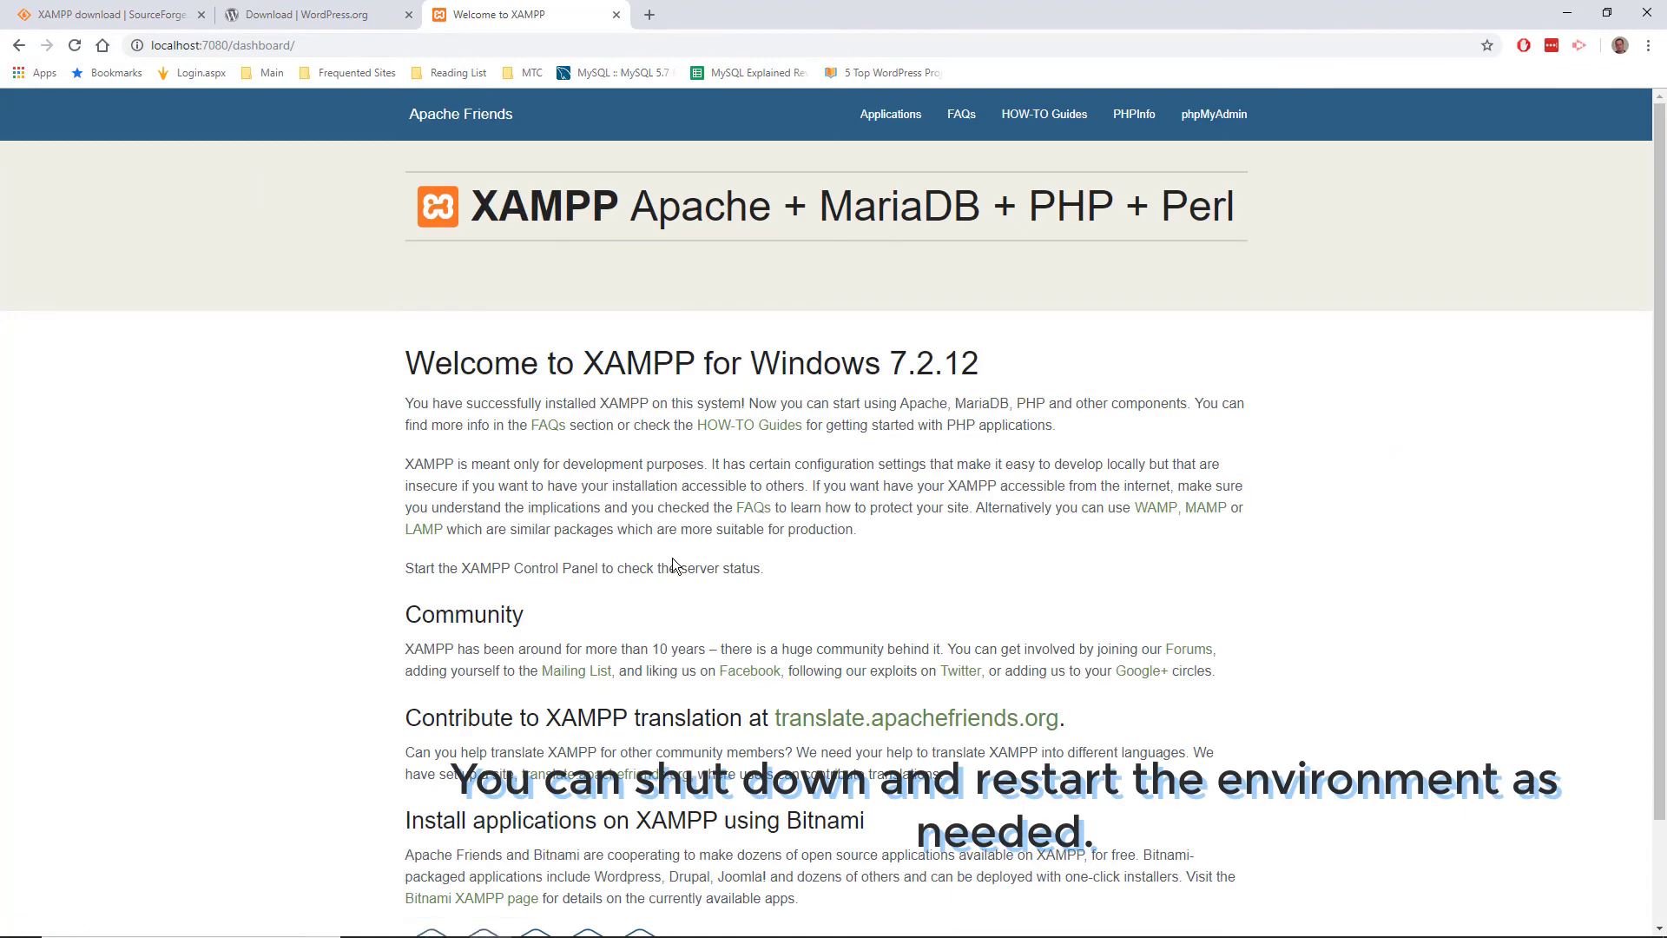
mouse_move(447, 921)
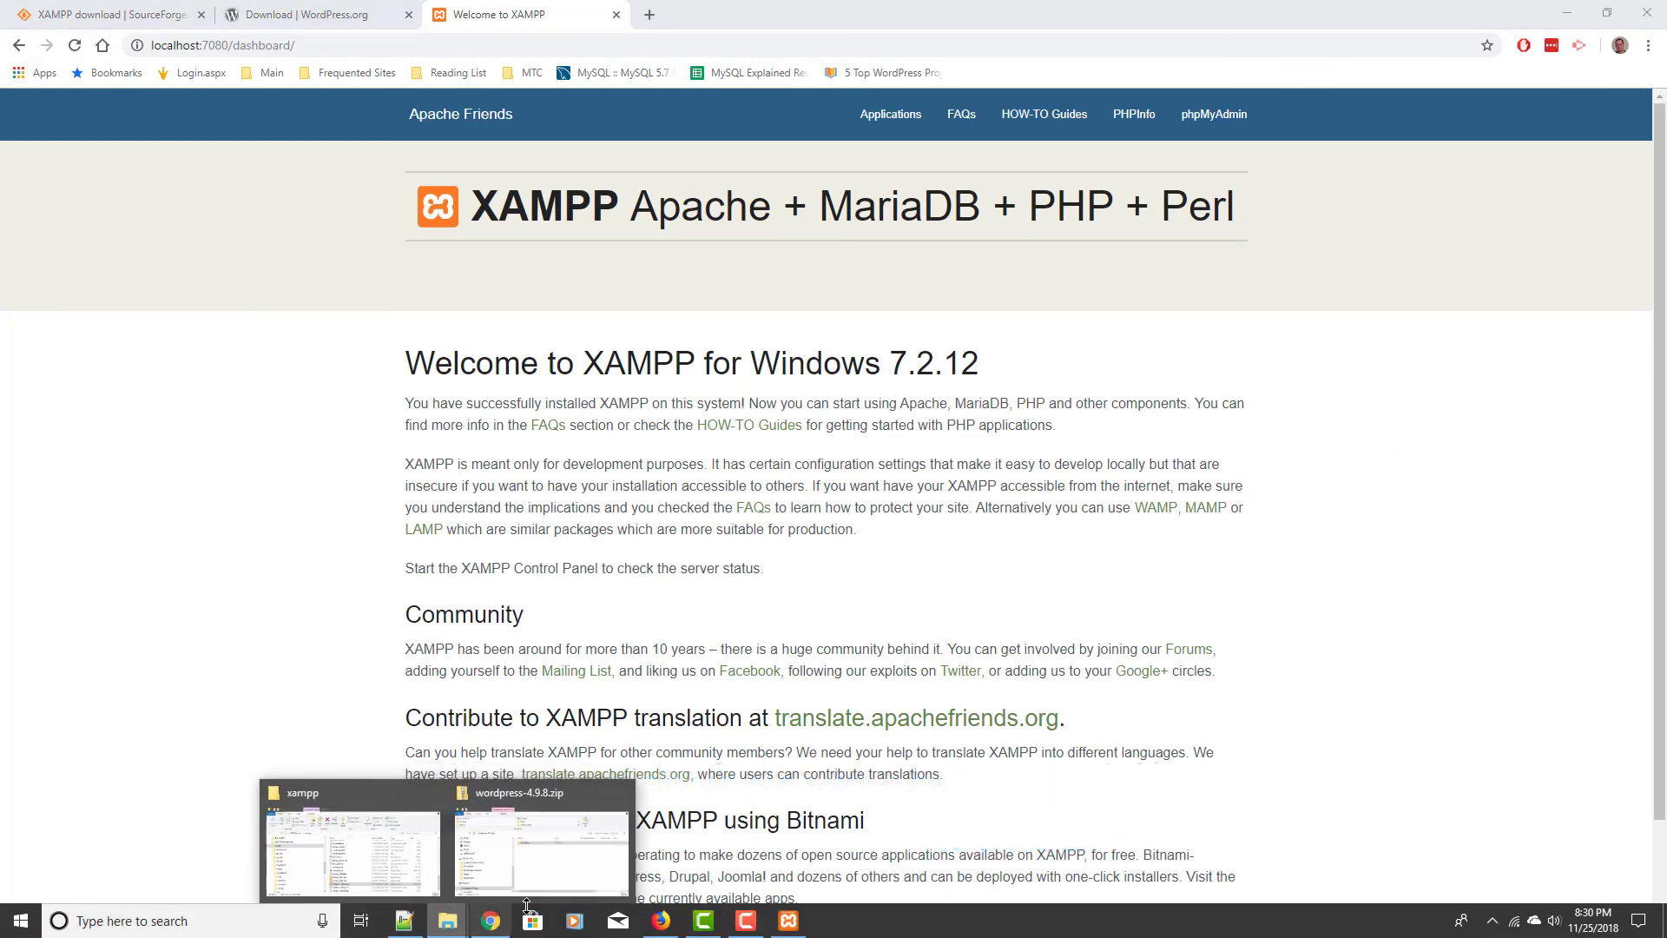
click(393, 842)
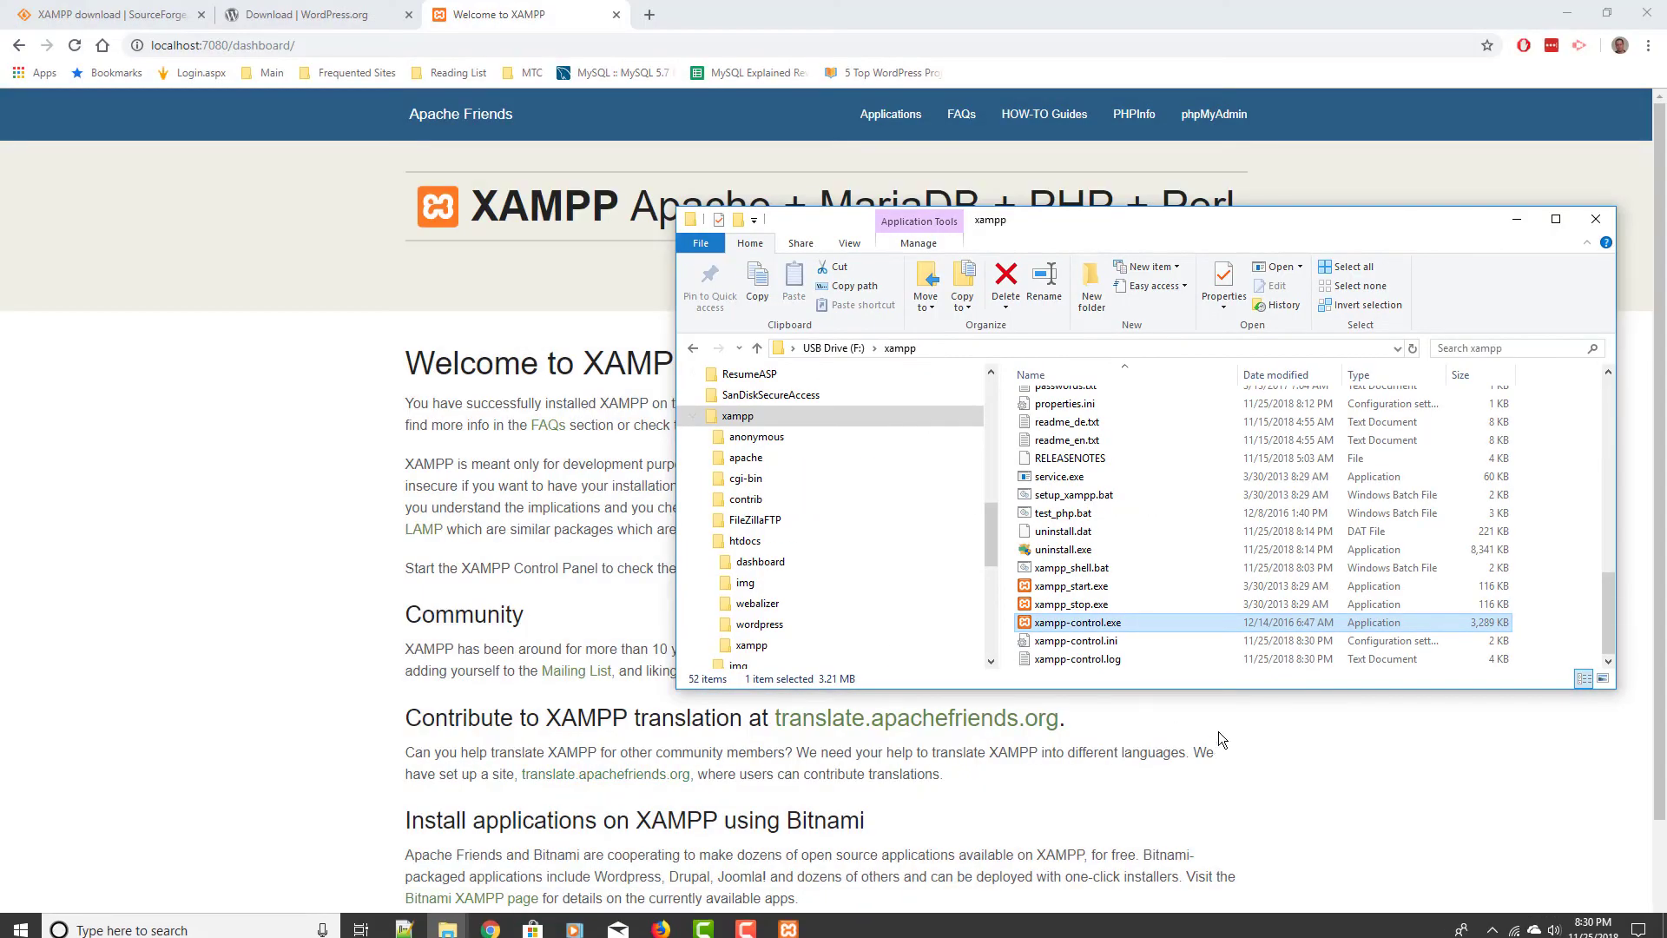